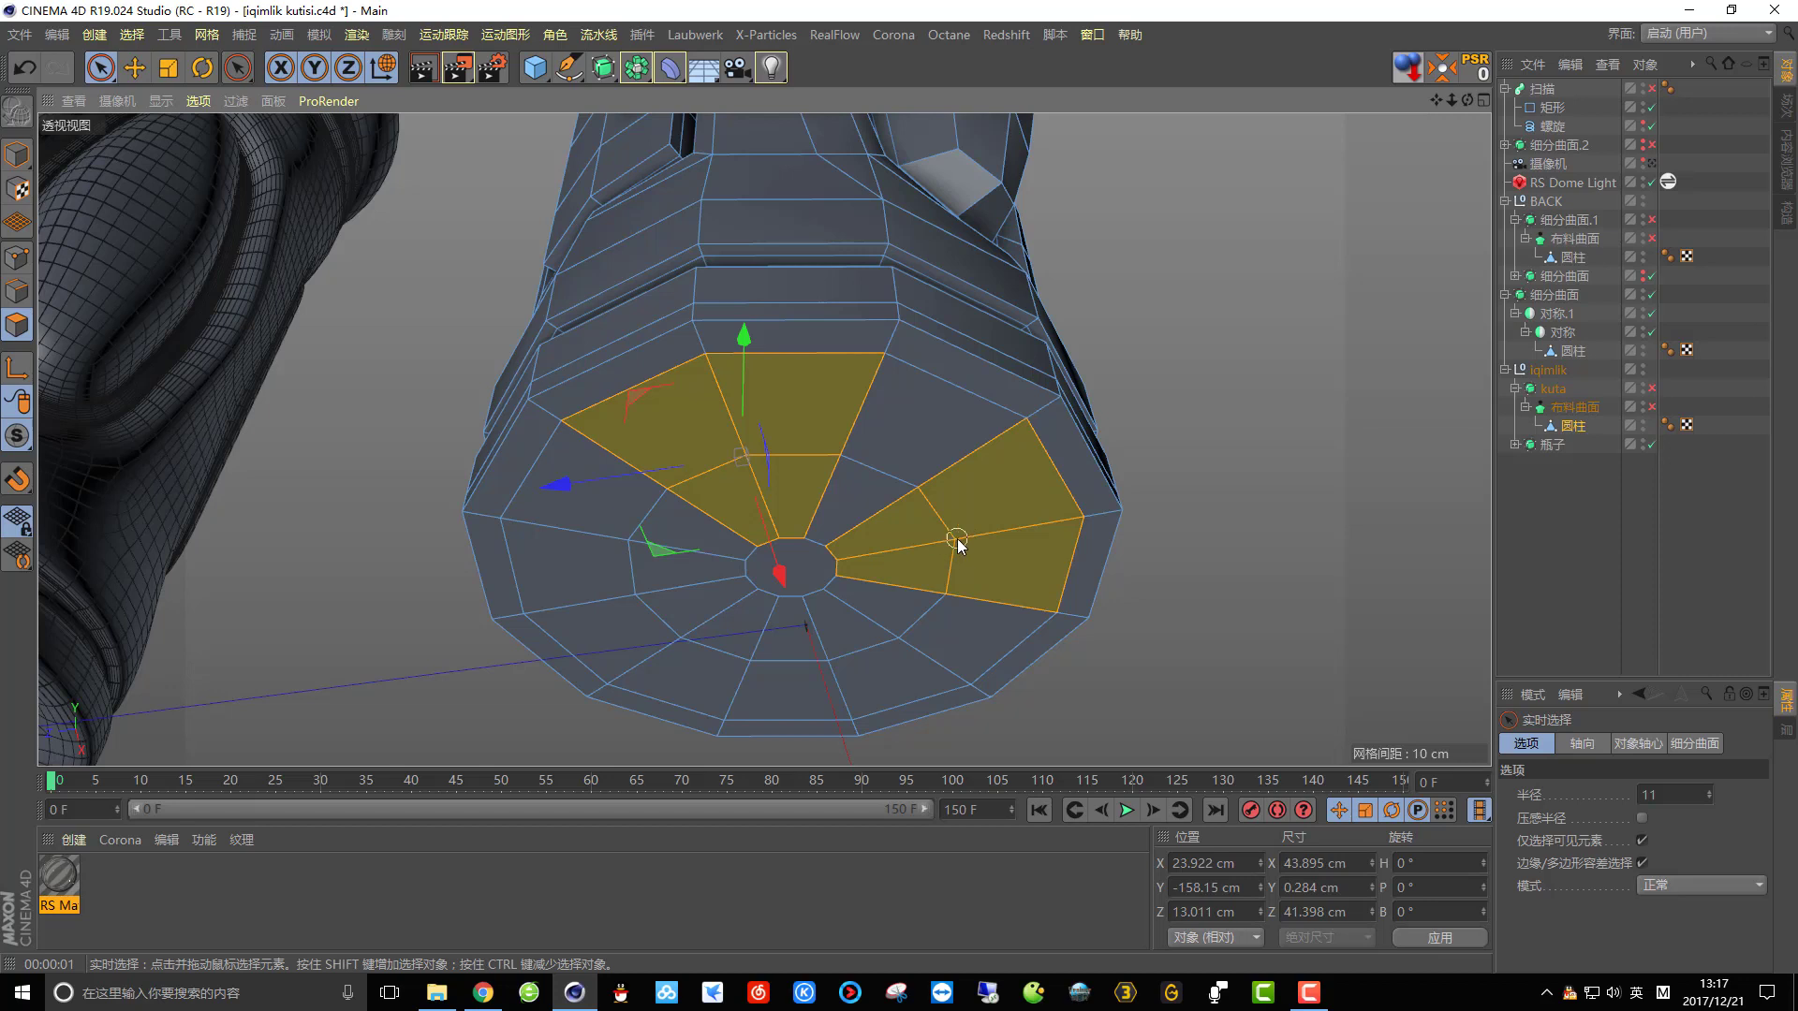
Select the four alternating pairs of wedge sectors on the bottle's base and extrude them inward with a -6.4 cm offset.
shift+click(822, 662)
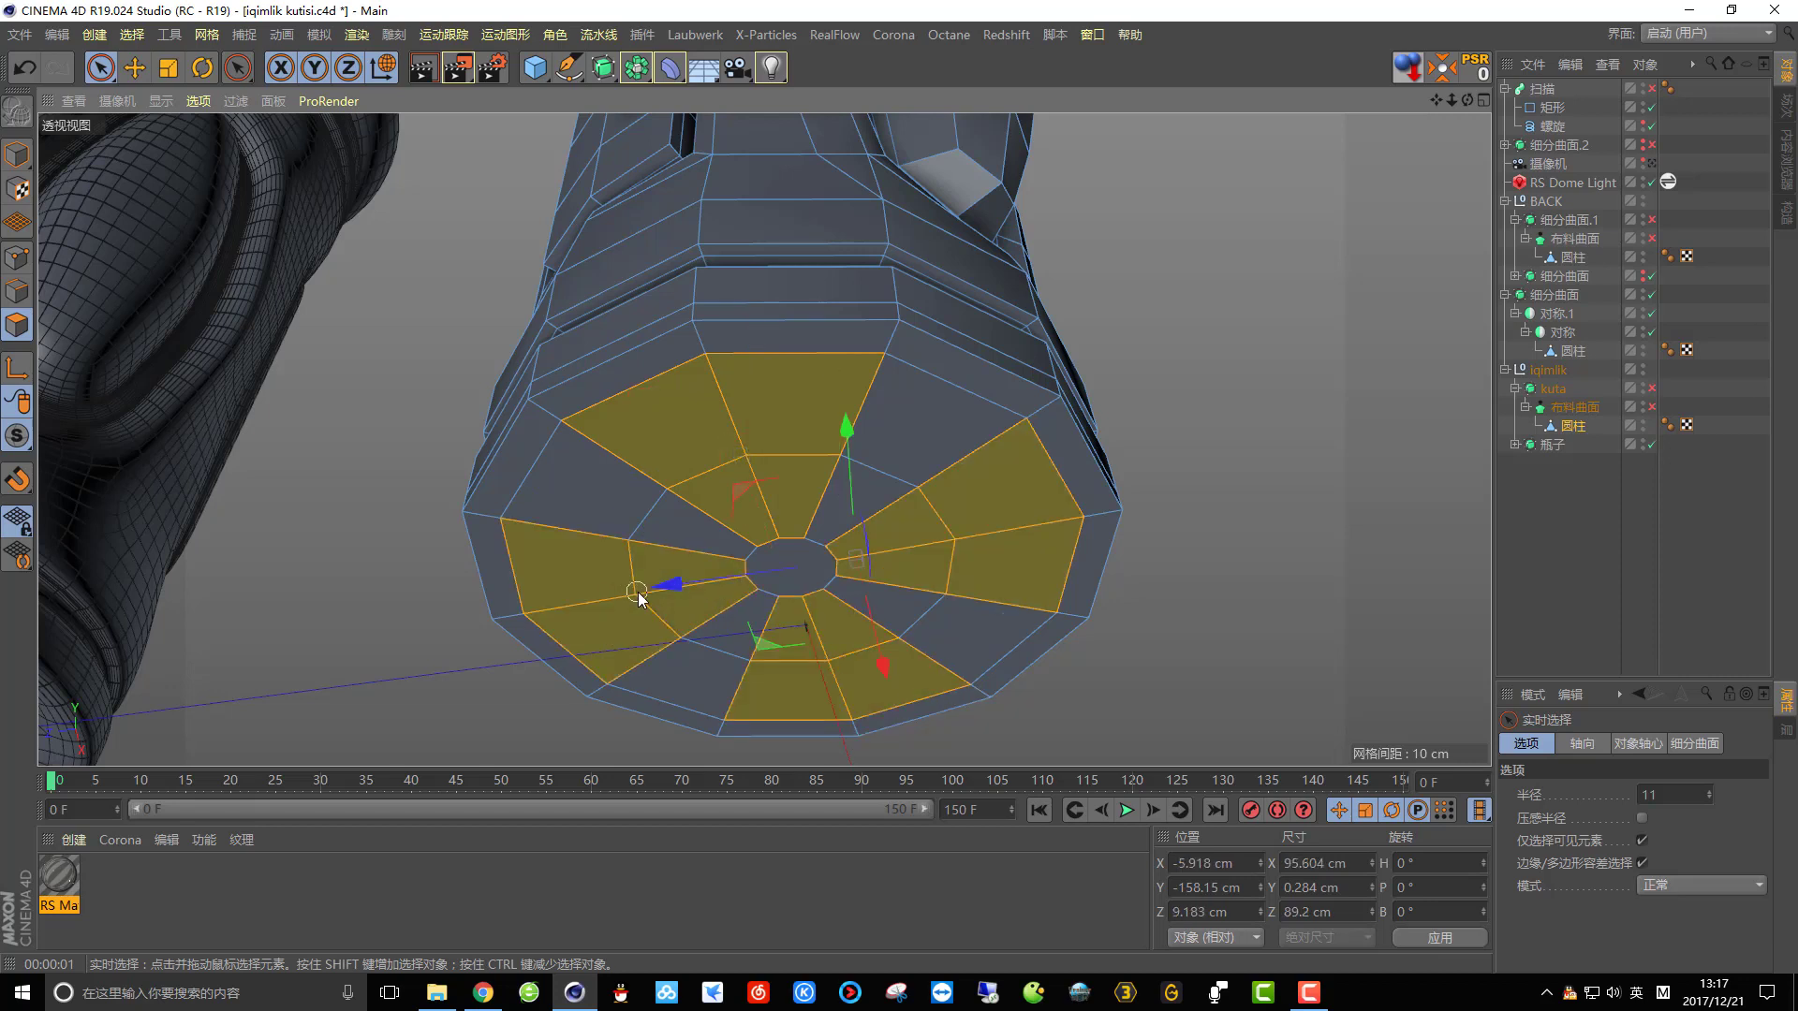
alt+drag(609, 575, 1178, 471)
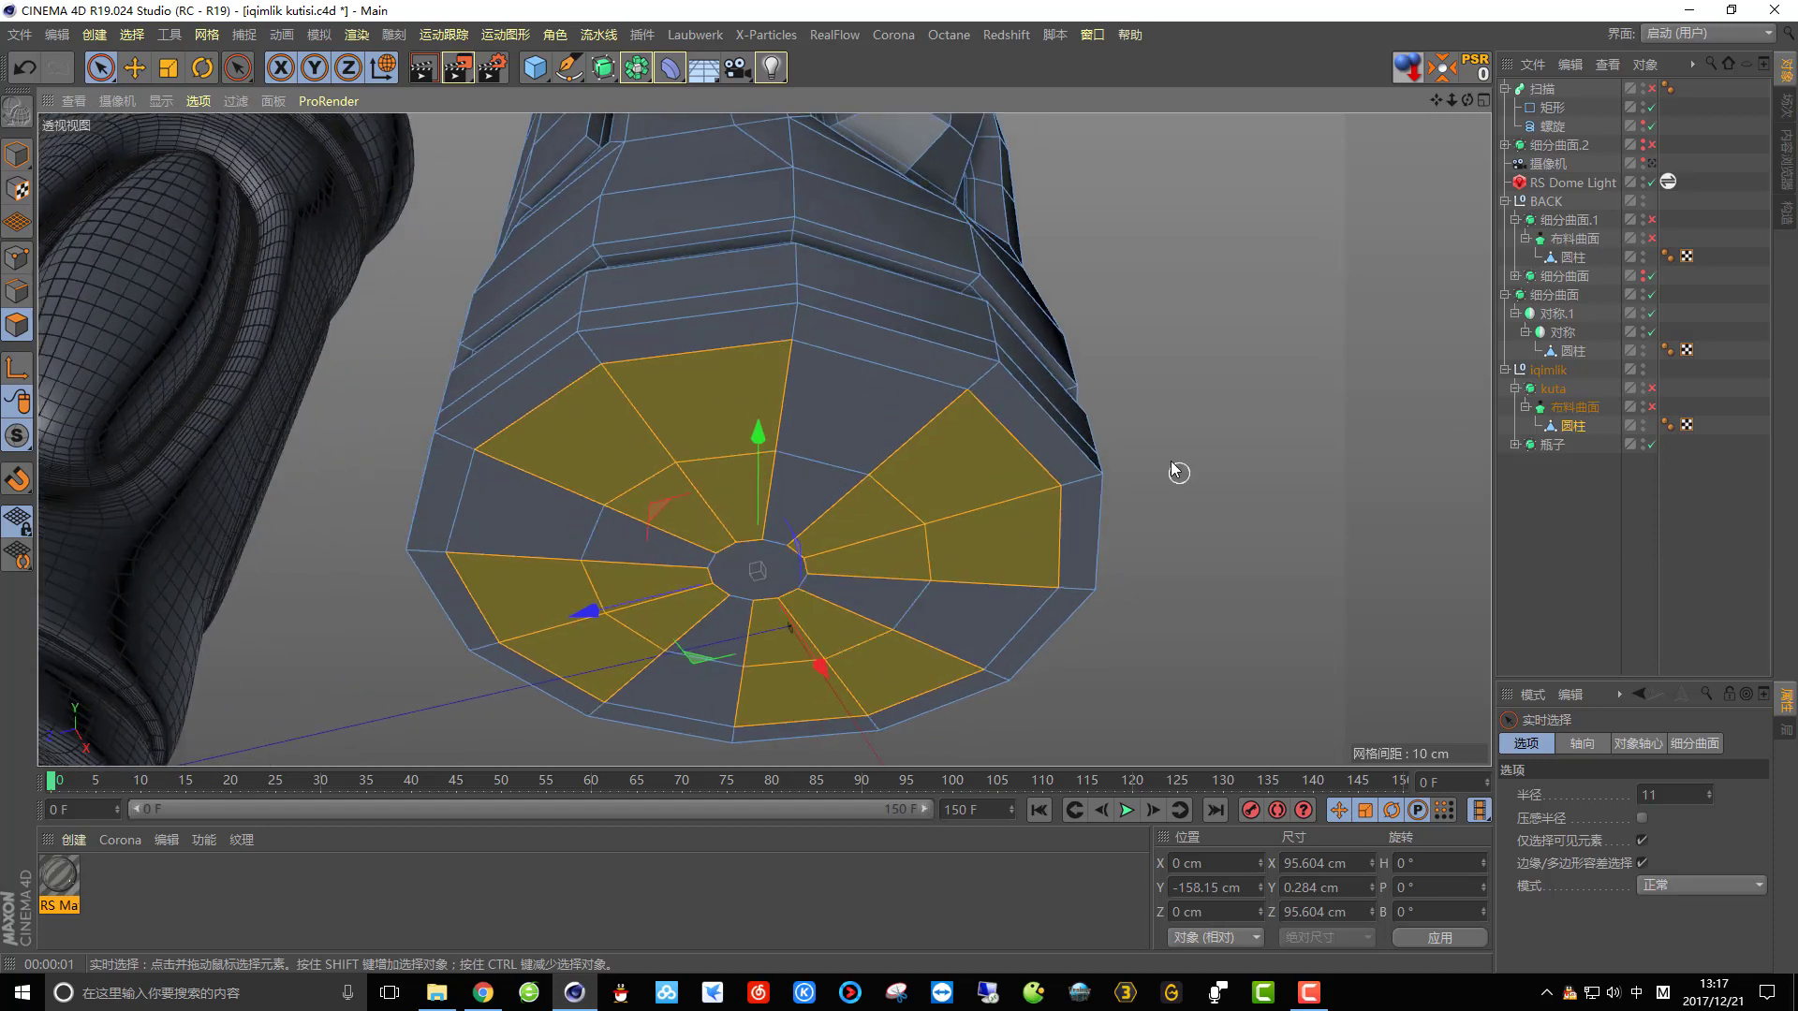
right_click(1178, 471)
click(1222, 486)
drag(1161, 549, 1115, 549)
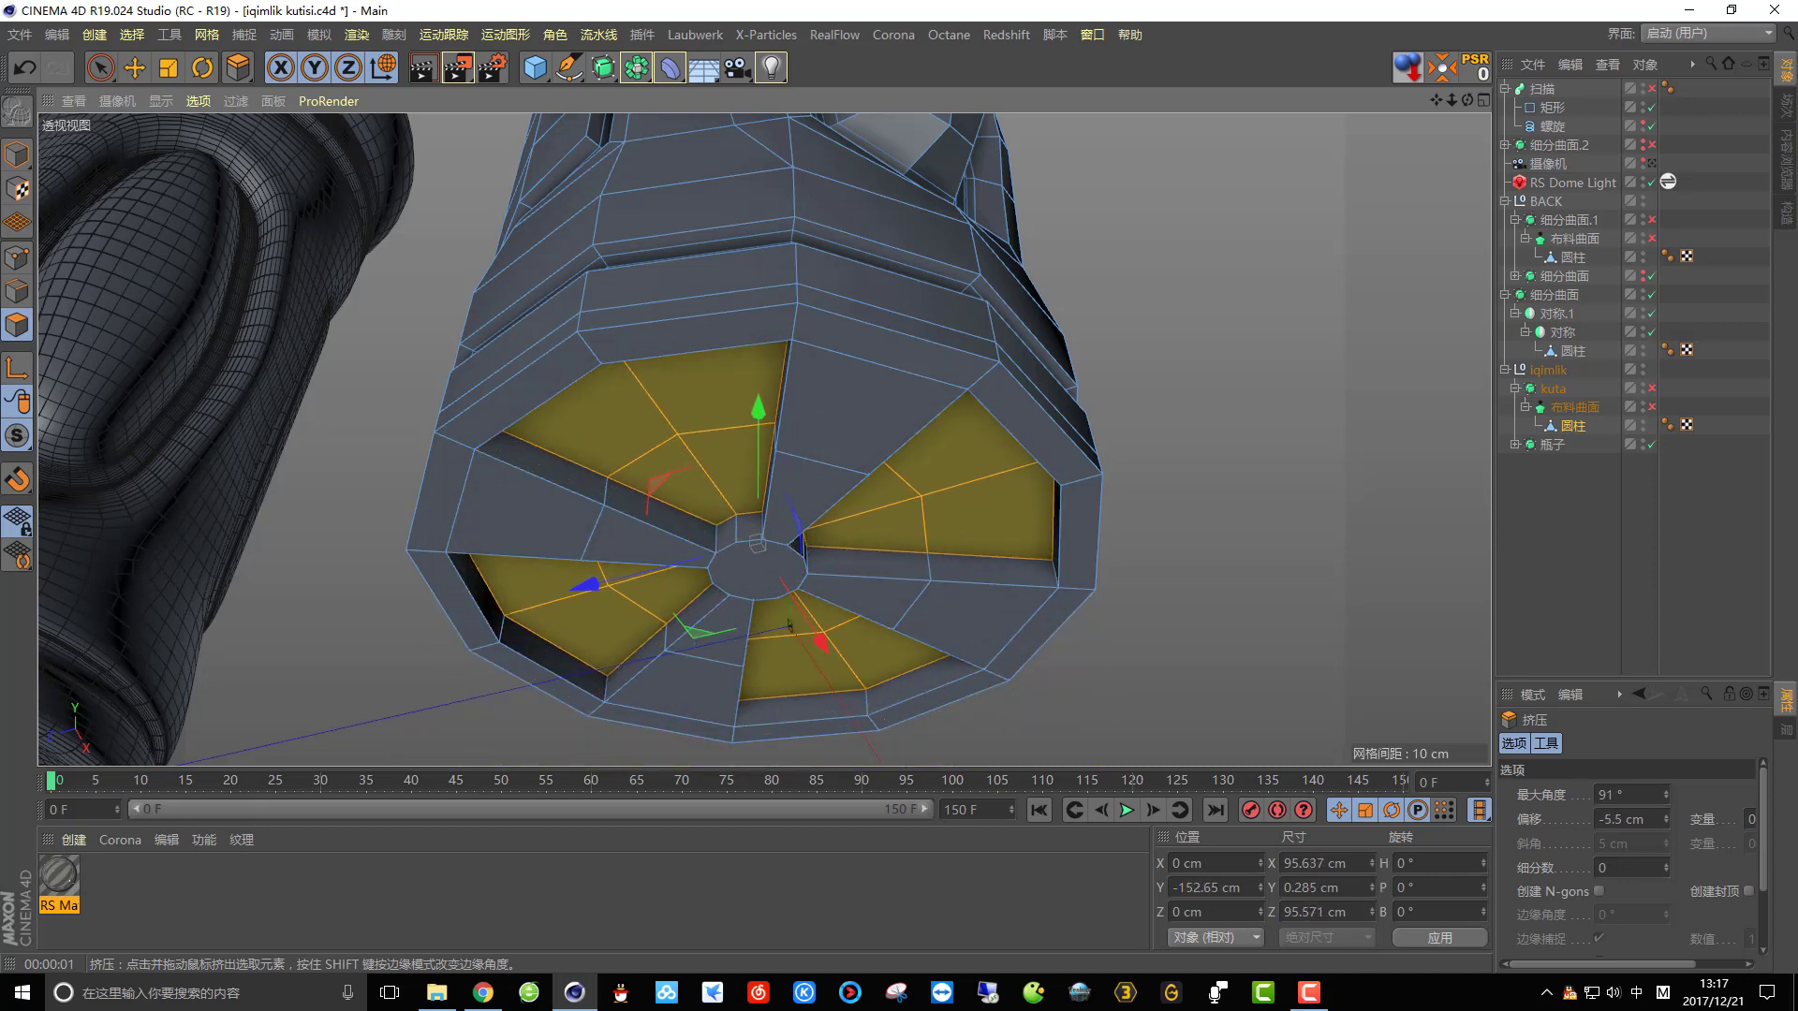
drag(790, 624, 789, 625)
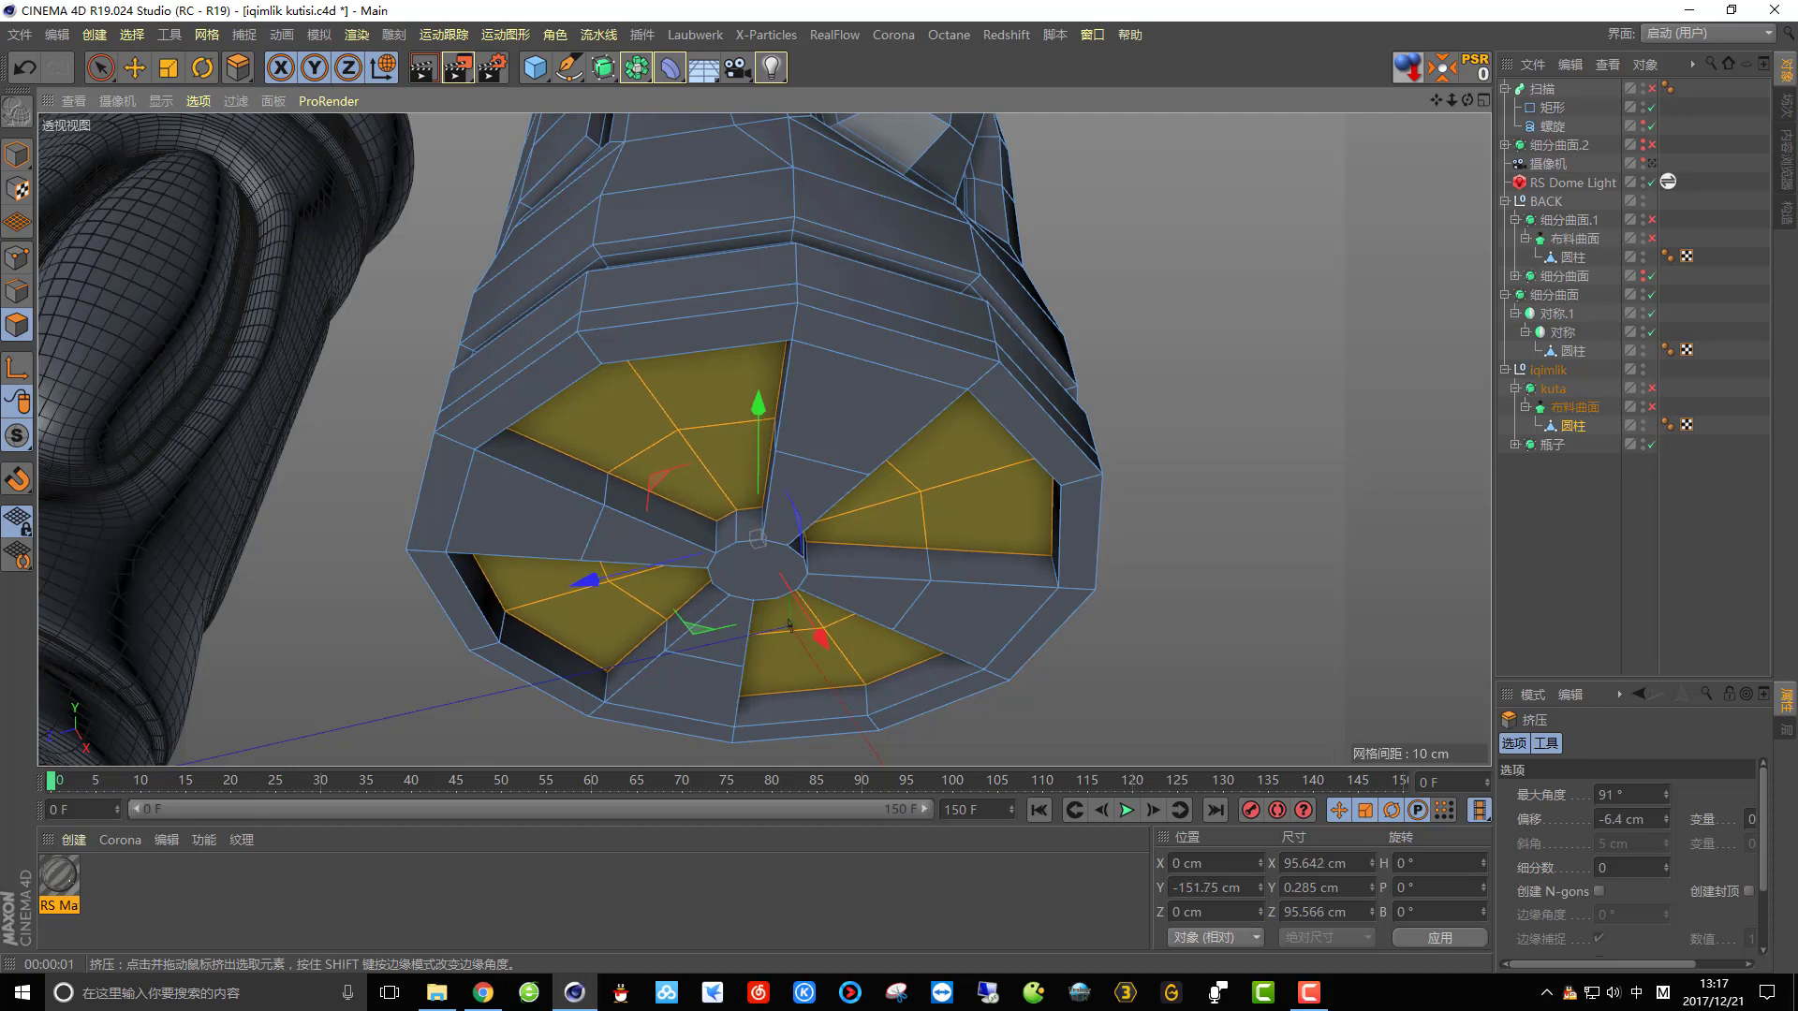
Scale the recessed base sectors down to about 82.9 cm across and preview them with the kuta subdivision surface.
alt+drag(1202, 634, 805, 627)
click(161, 71)
alt+drag(726, 463, 1238, 486)
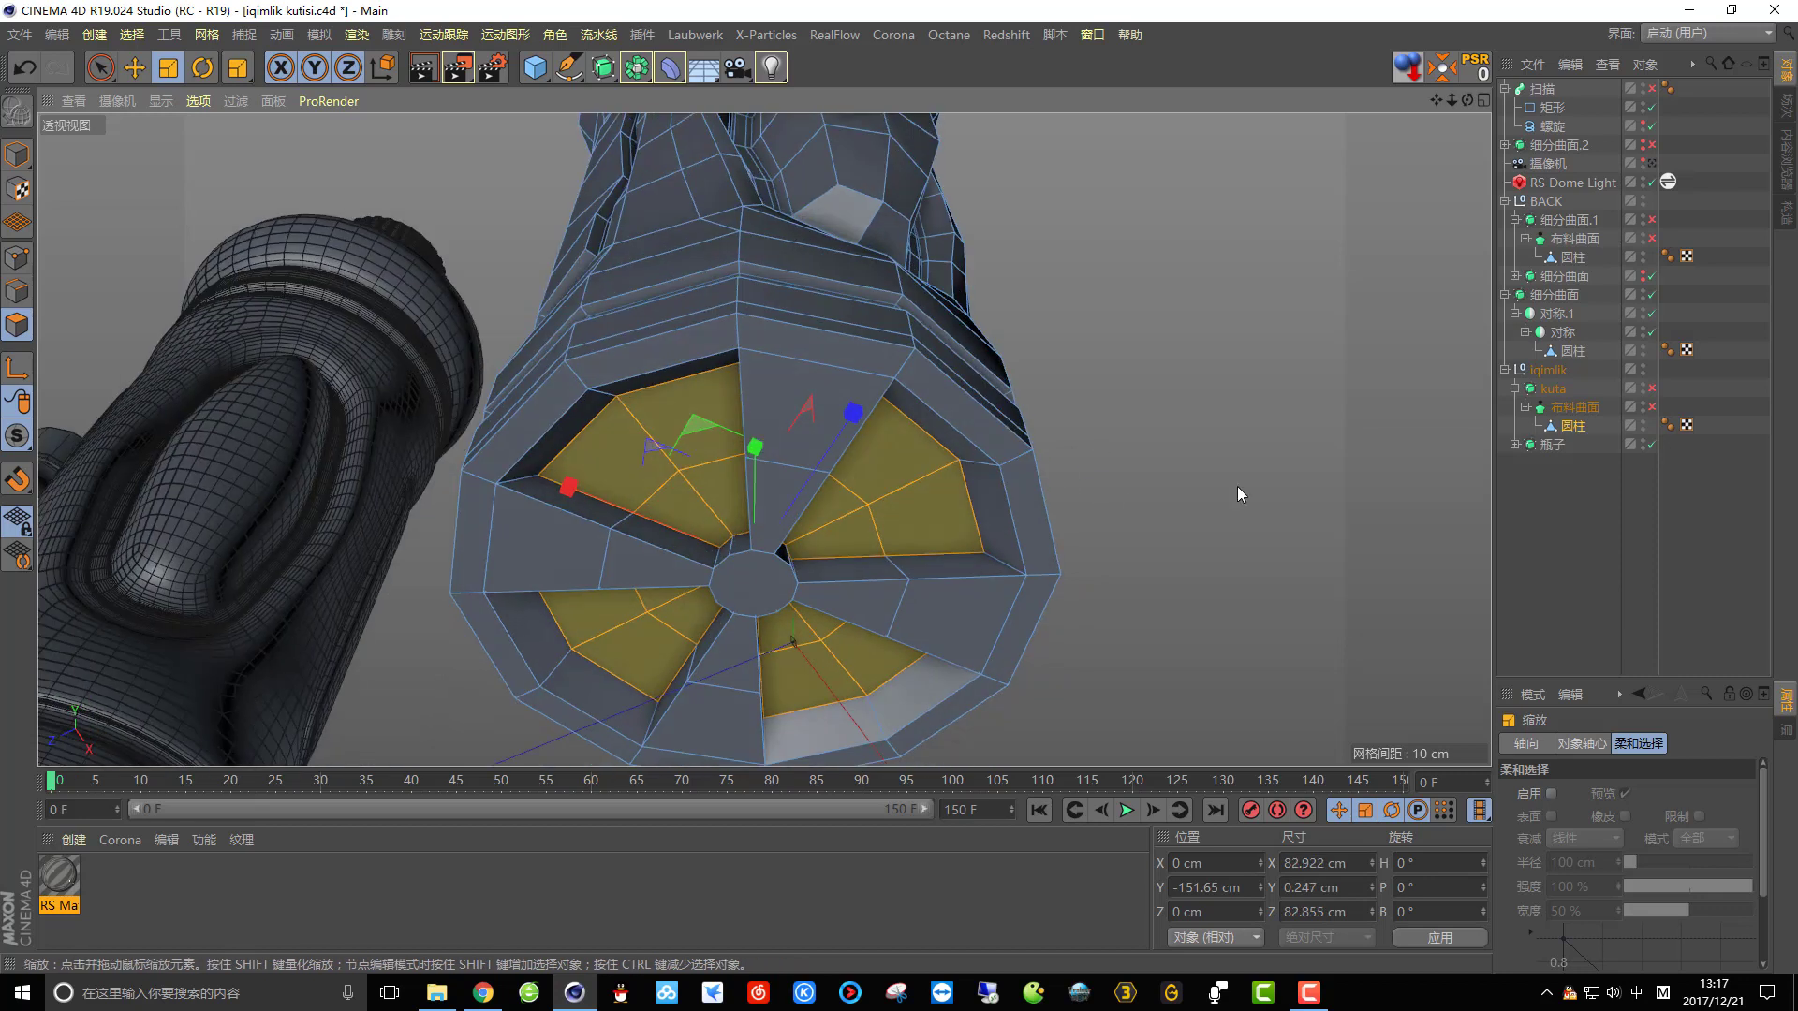
click(1653, 389)
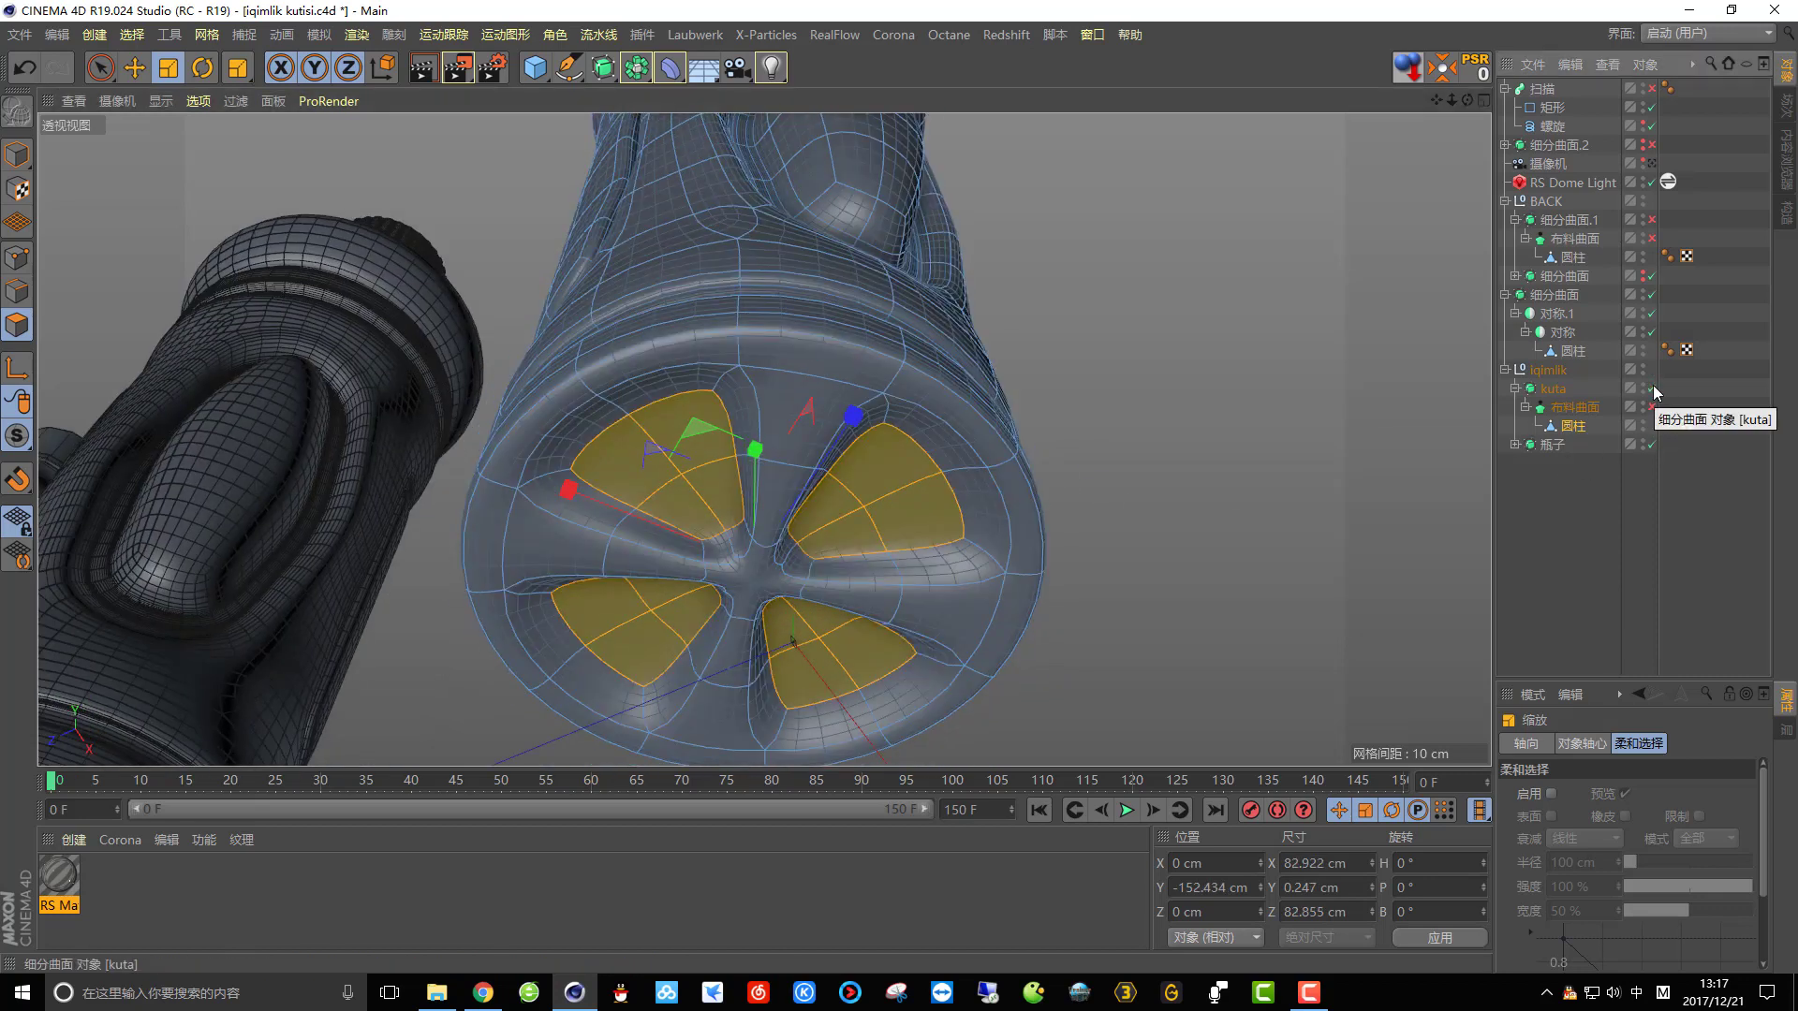
click(1653, 389)
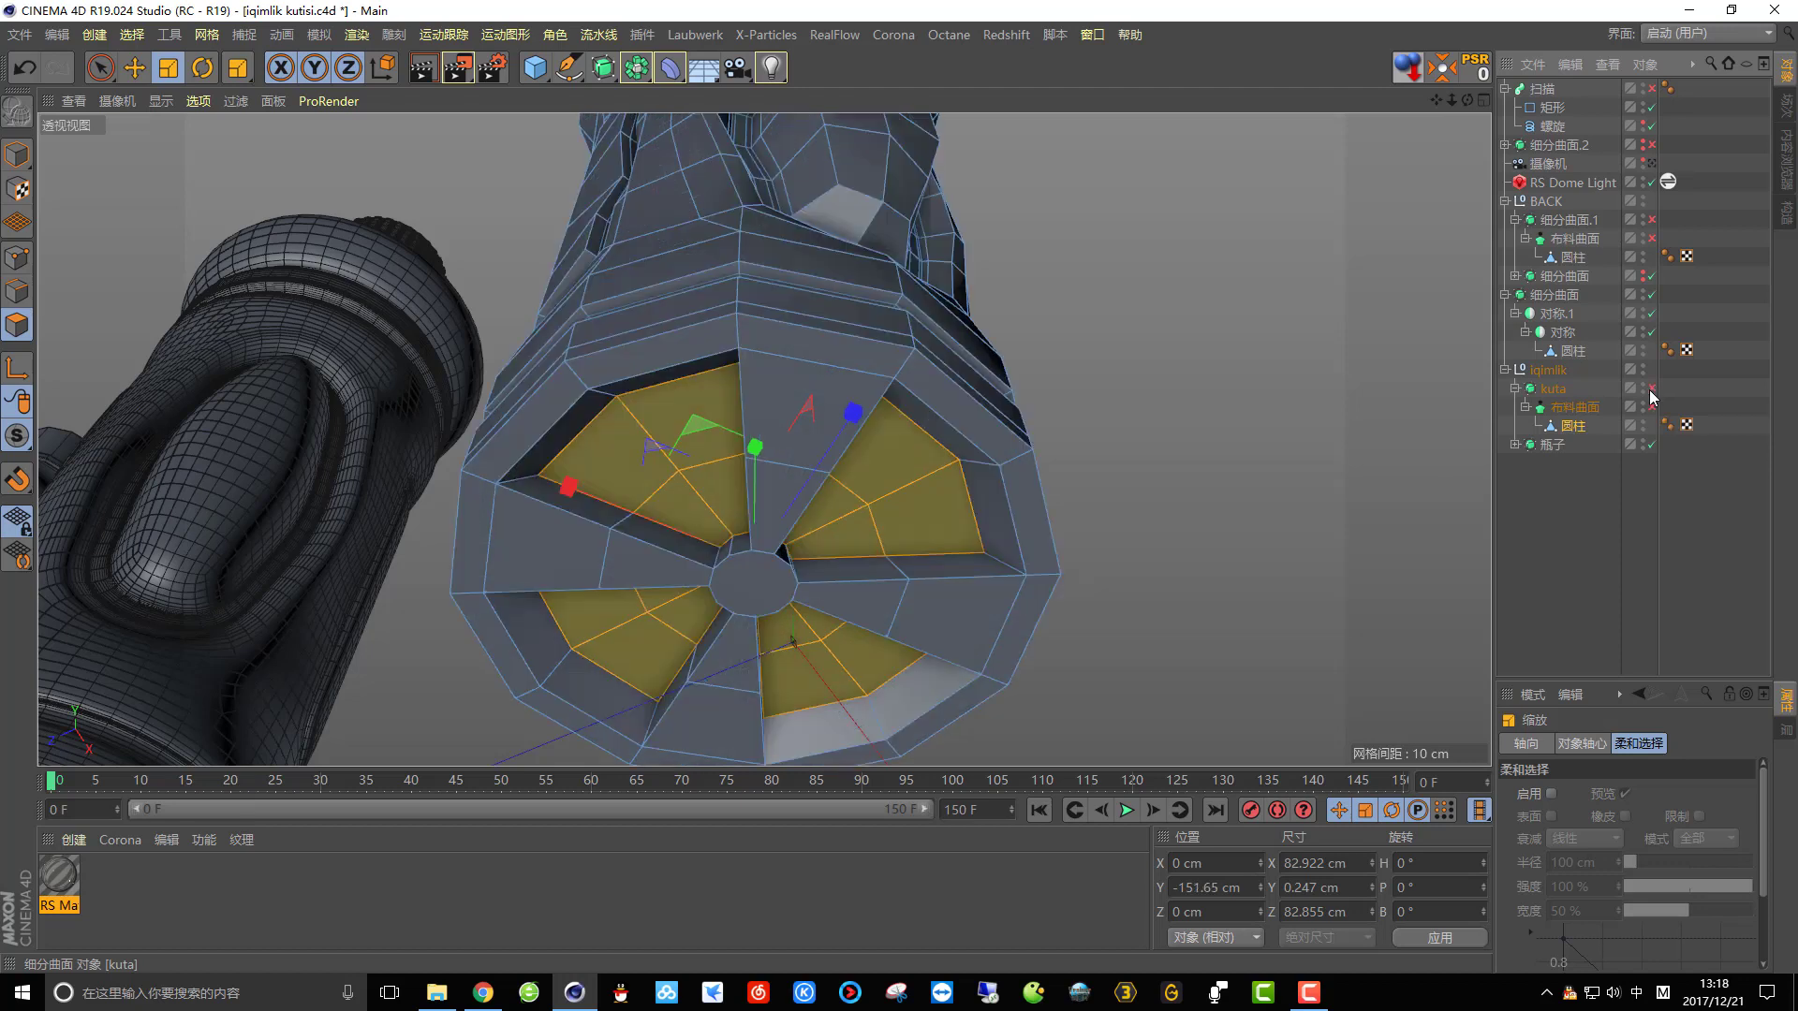
Scale the central polygon of the base down to about 12.1 cm wide and preview the smoothed base.
scroll(1087, 501, up, 5)
alt+drag(1120, 403, 869, 478)
scroll(813, 581, up, 3)
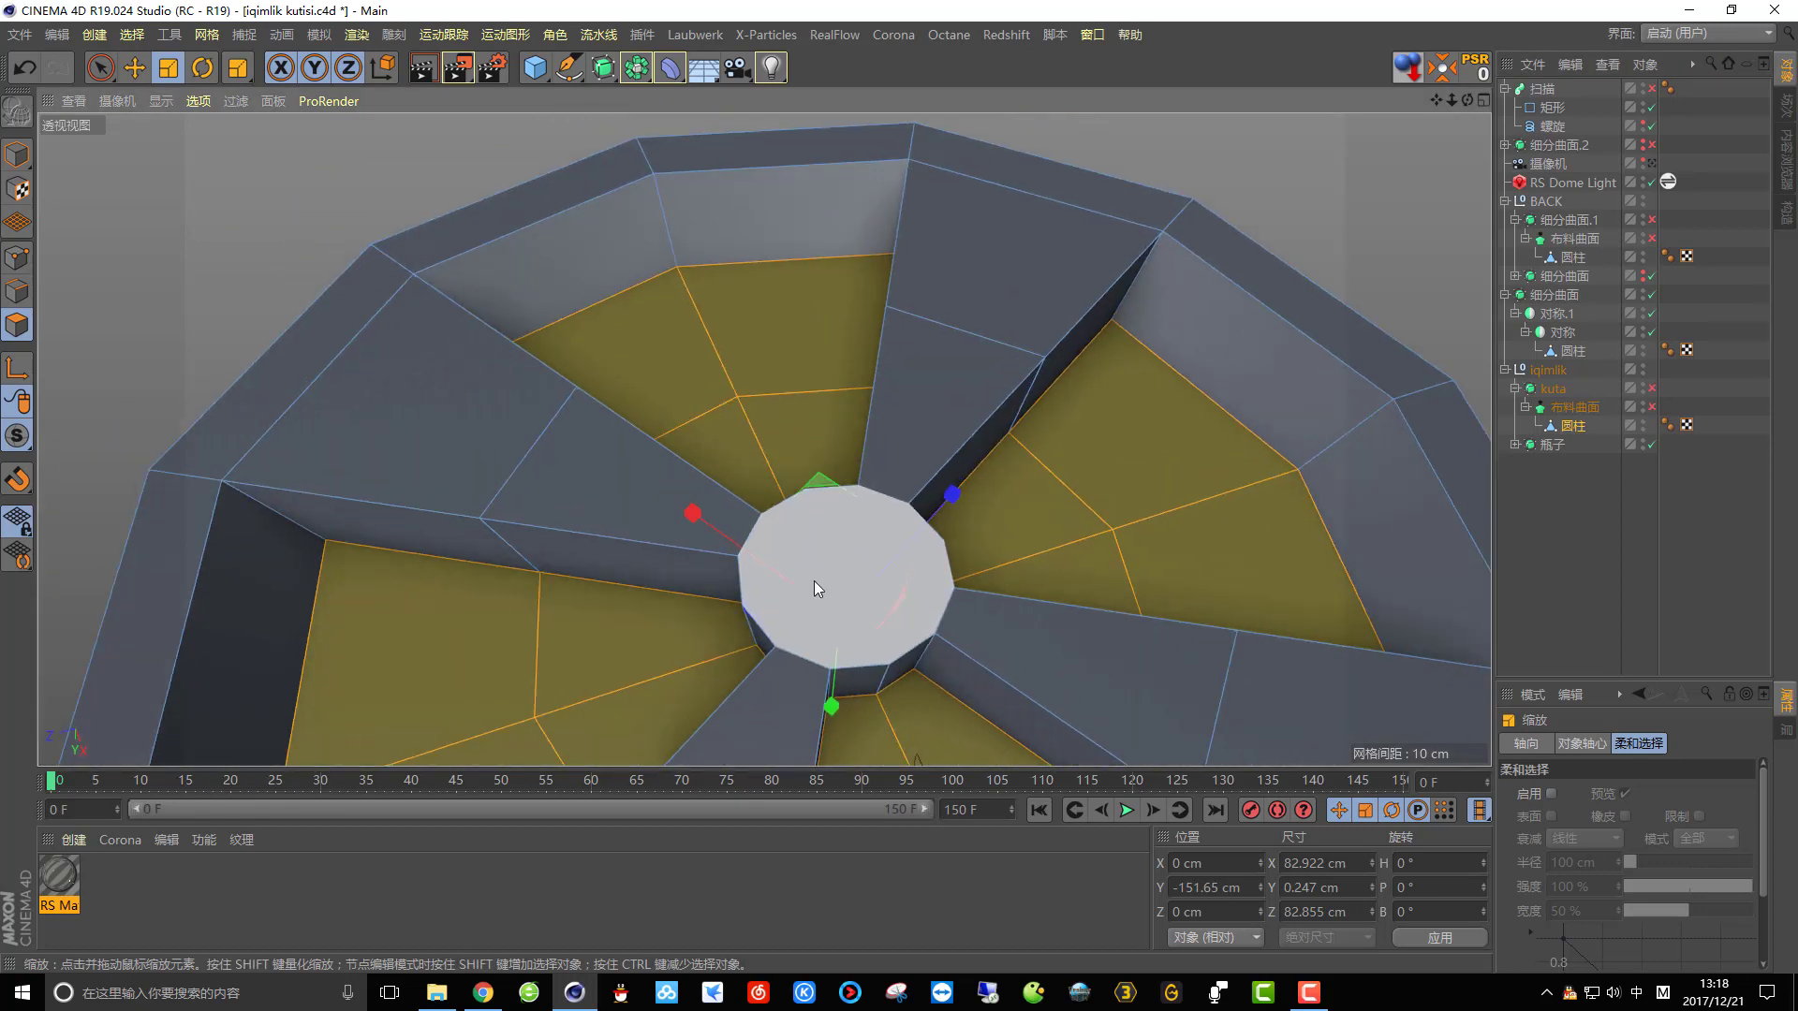
click(100, 68)
click(856, 552)
alt+drag(856, 552, 889, 599)
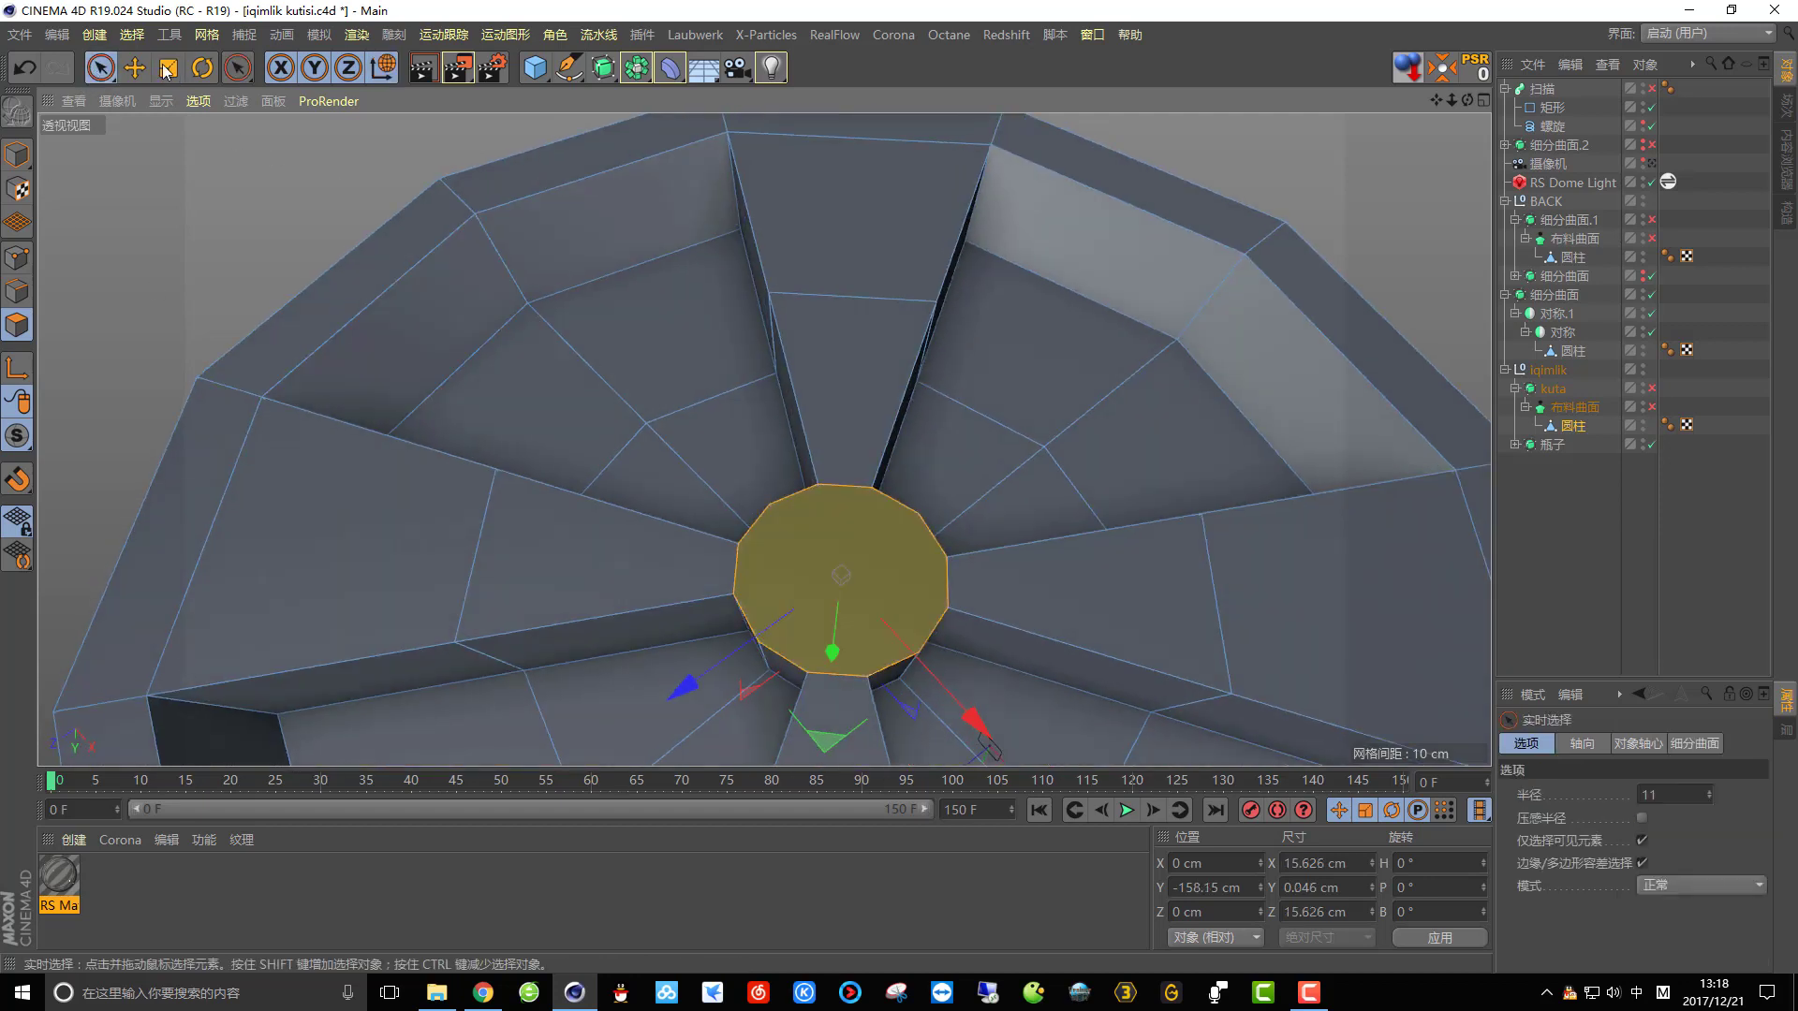
click(167, 67)
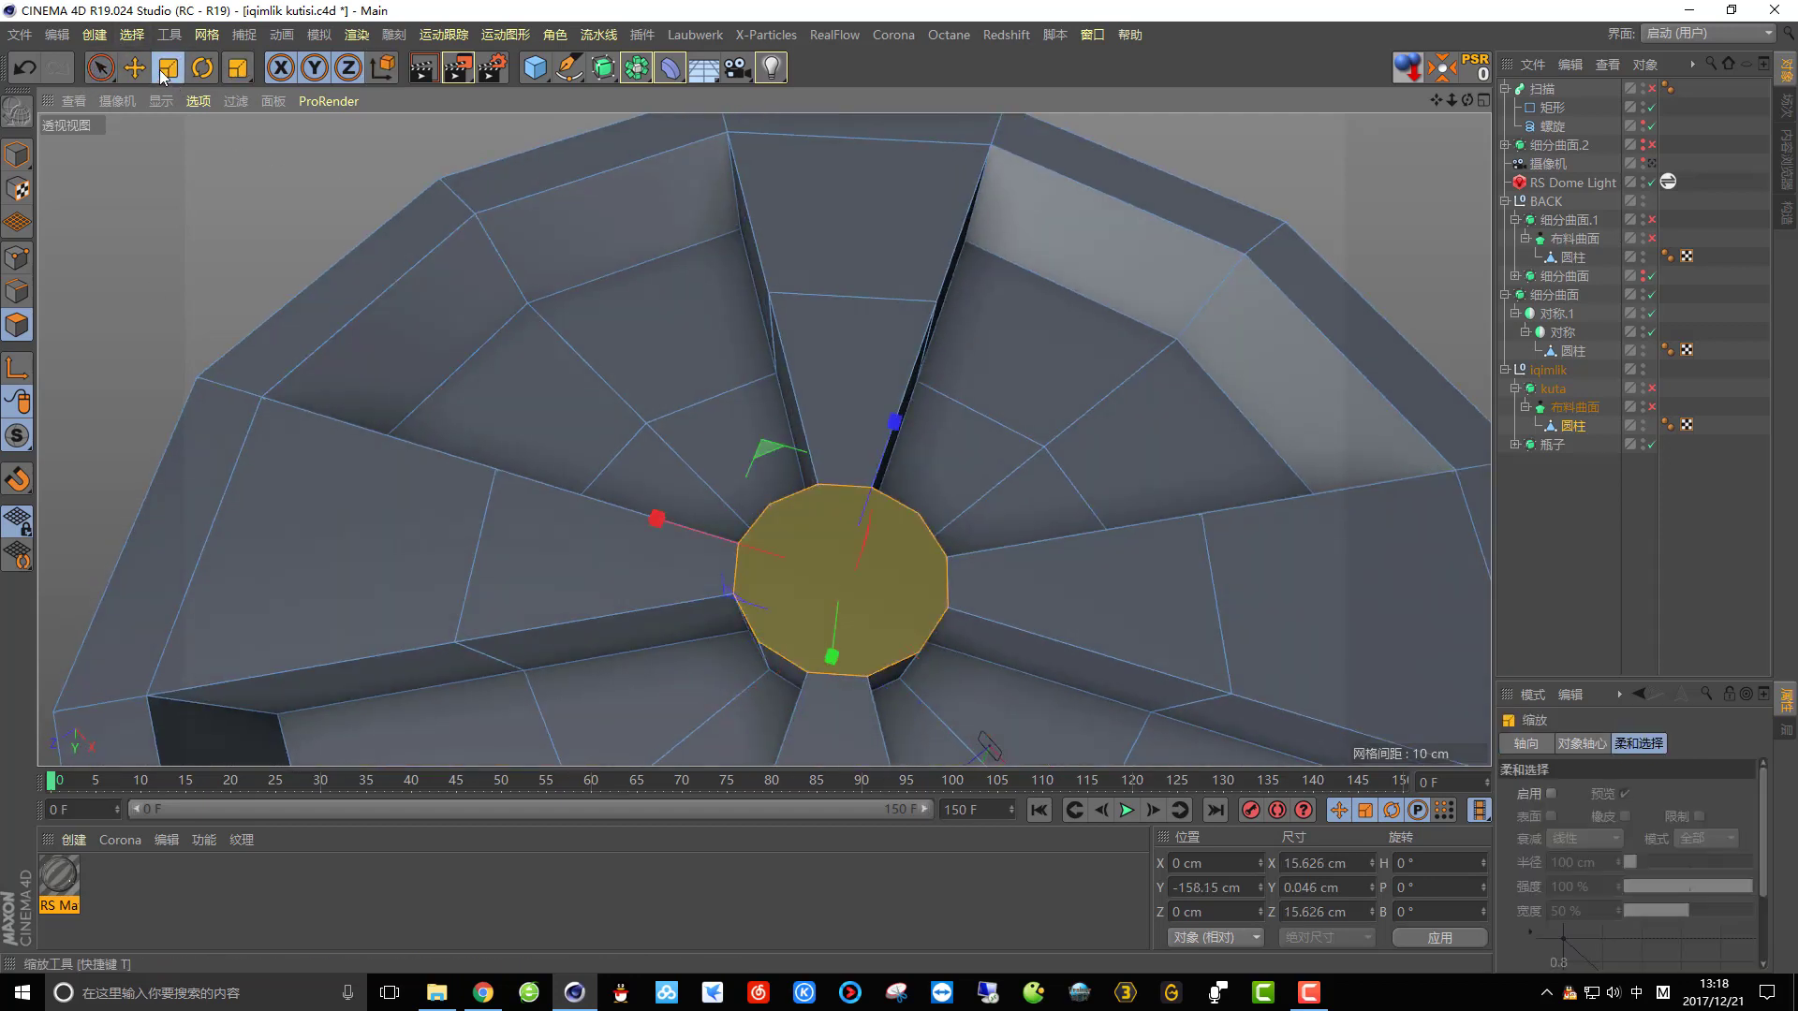
drag(1069, 406, 948, 588)
alt+right_drag(948, 588, 948, 395)
alt+drag(944, 416, 850, 615)
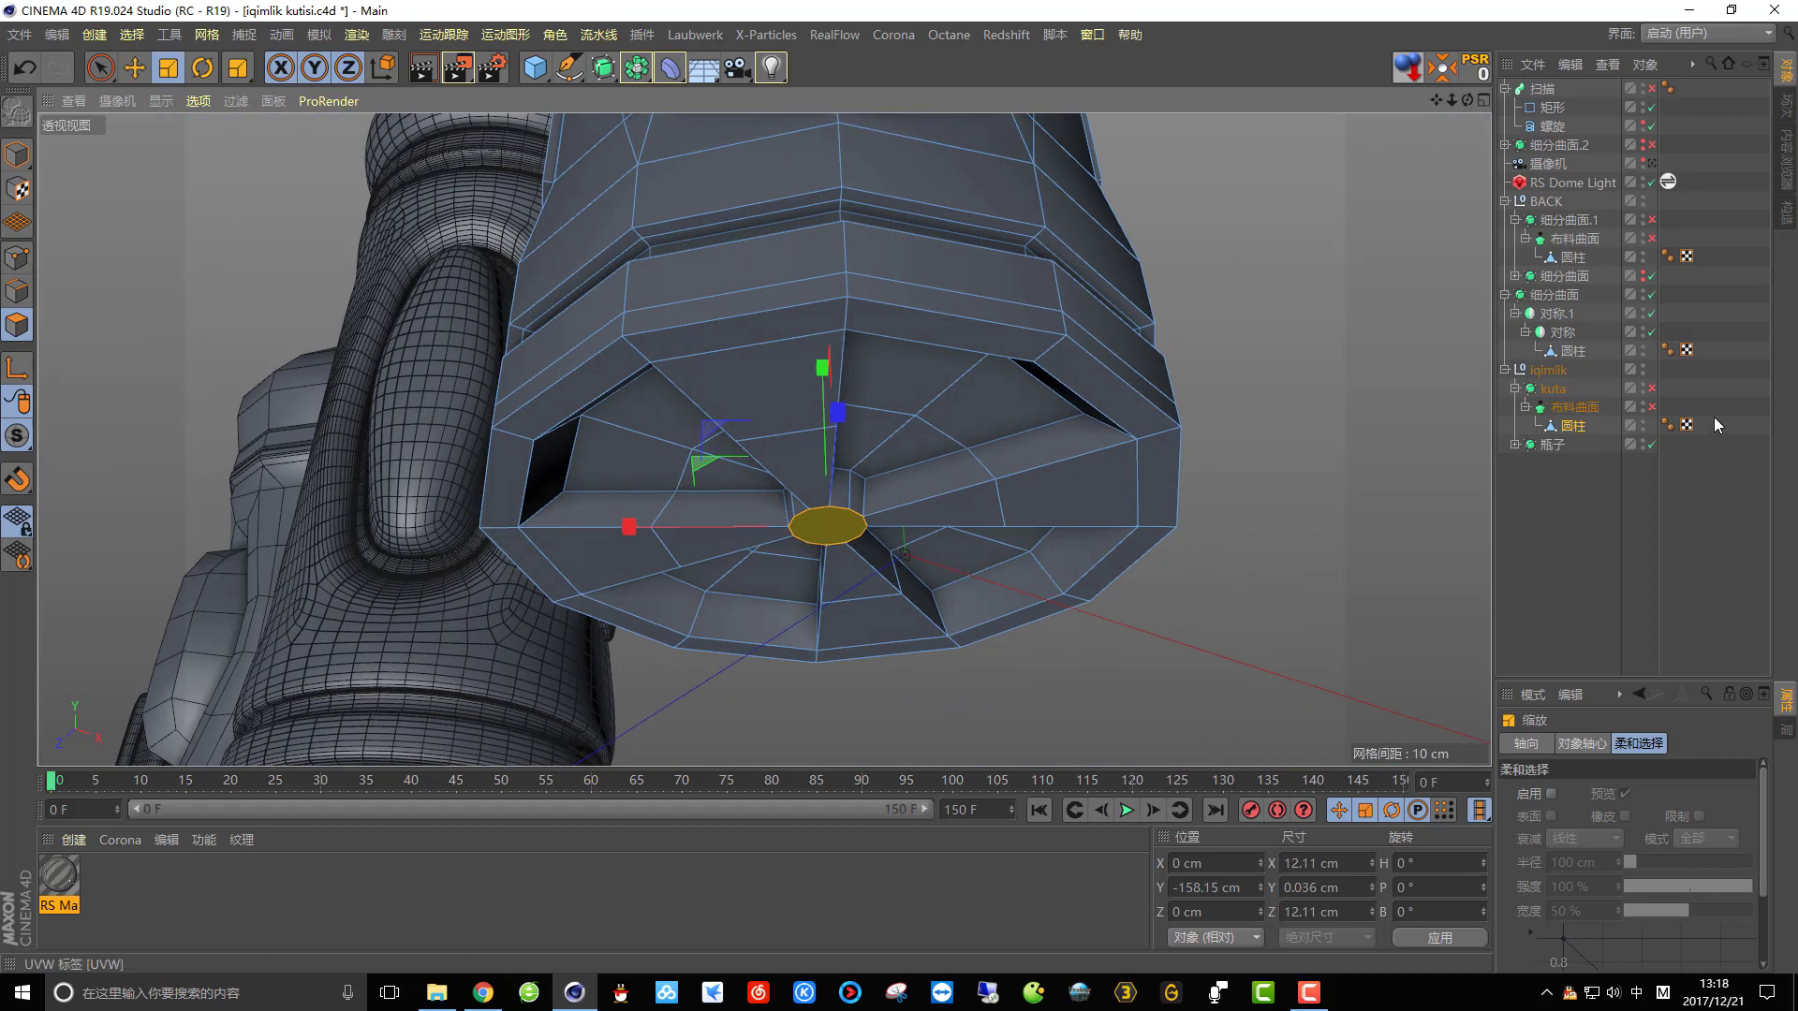
click(1652, 389)
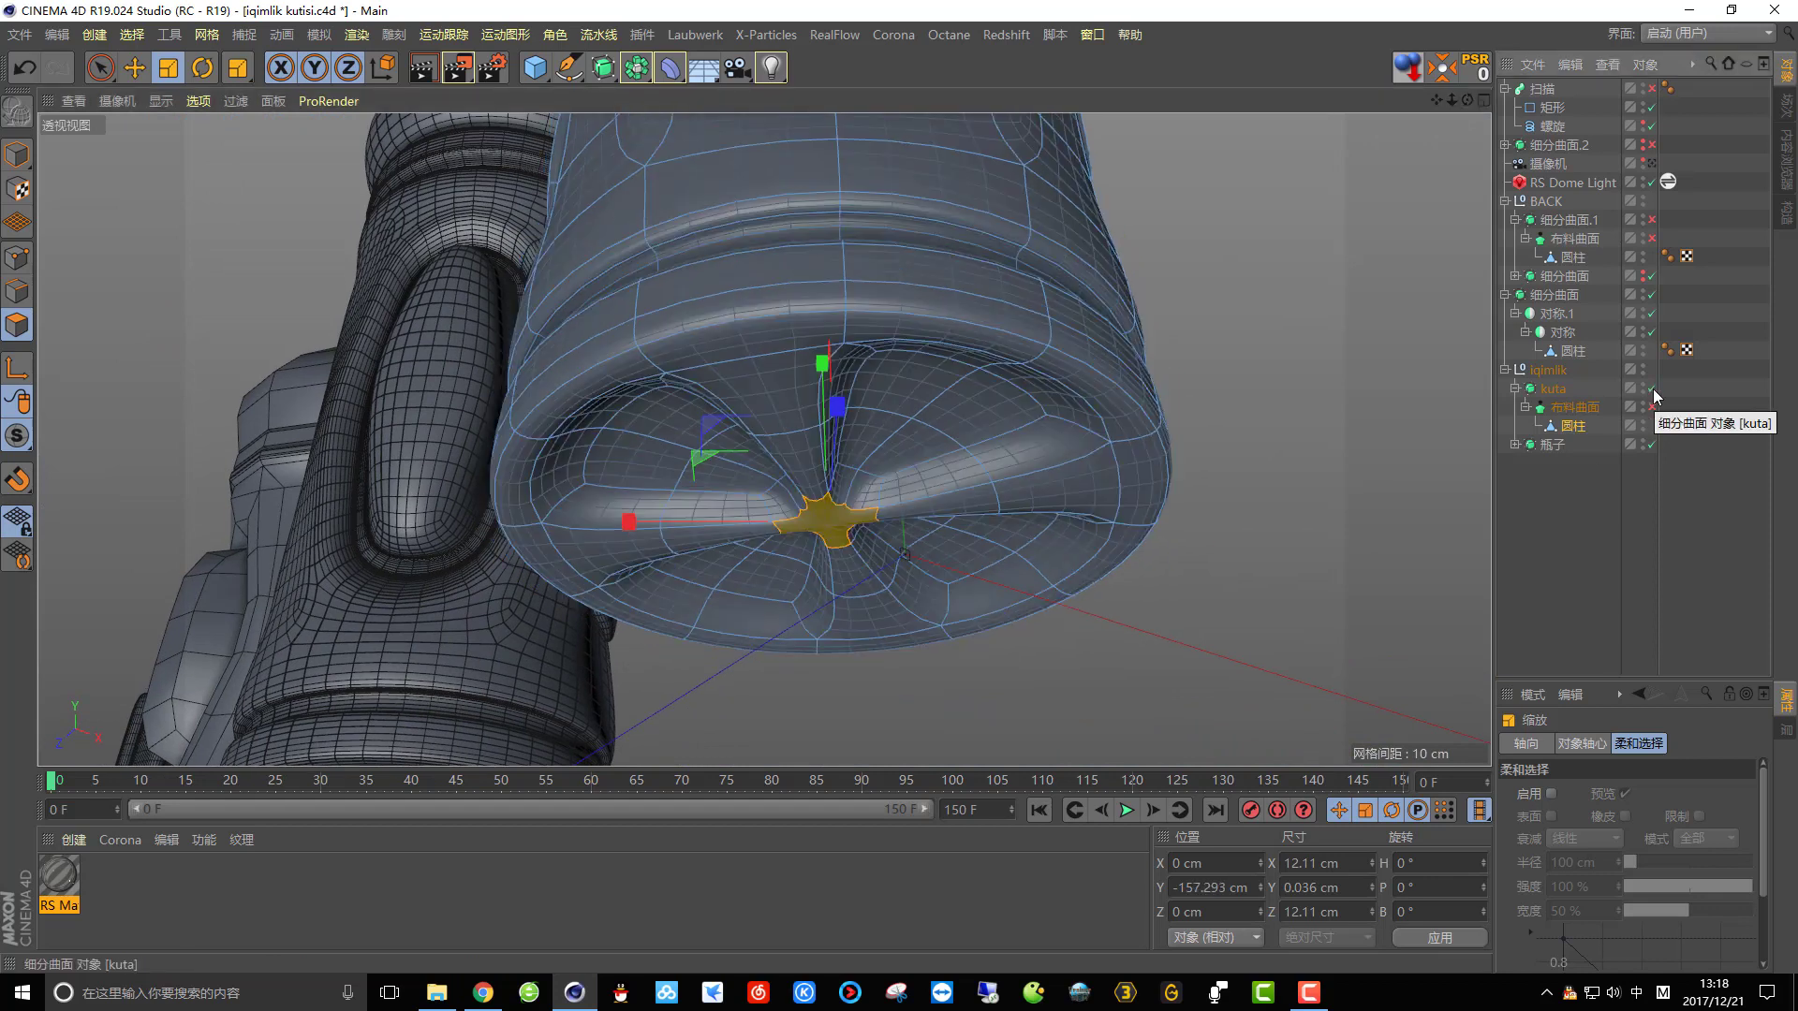
click(1652, 389)
Inset the central base polygon with Extrude Inner by about 1.49 cm and preview the subdivided result.
scroll(843, 562, up, 5)
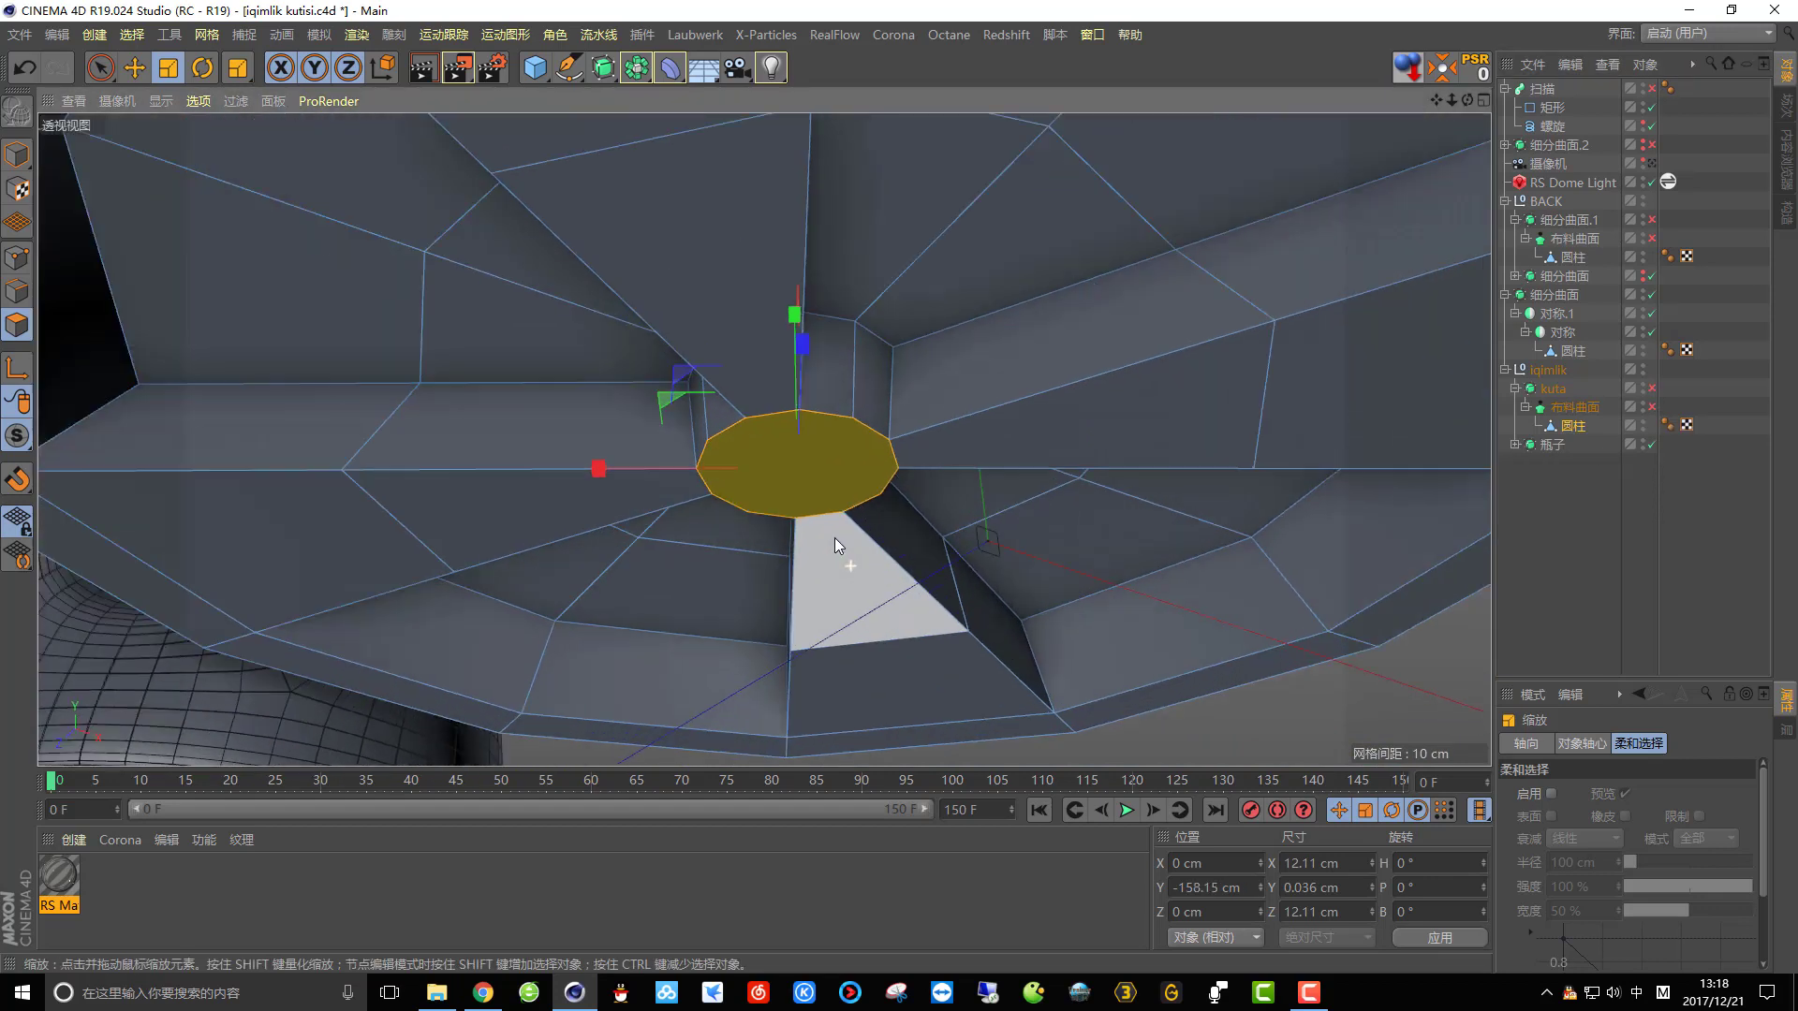
alt+drag(834, 538, 824, 373)
scroll(795, 459, up, 5)
right_click(903, 440)
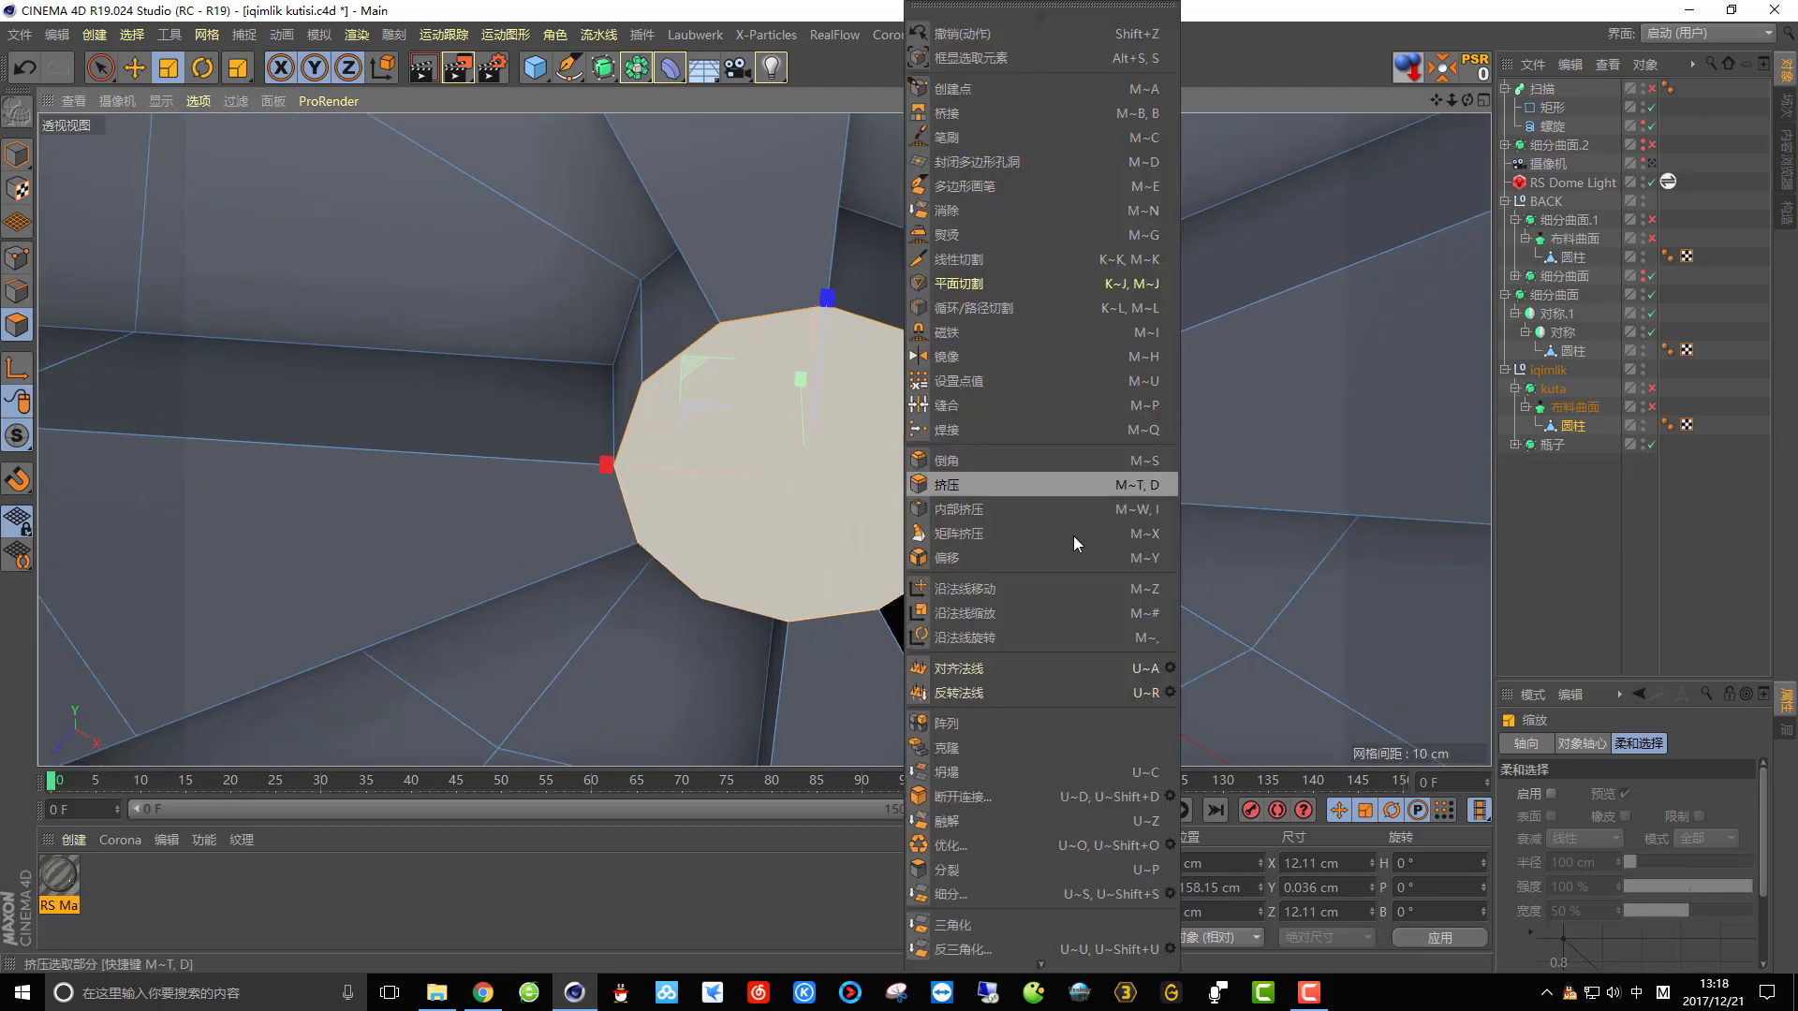
click(958, 509)
drag(918, 460, 885, 466)
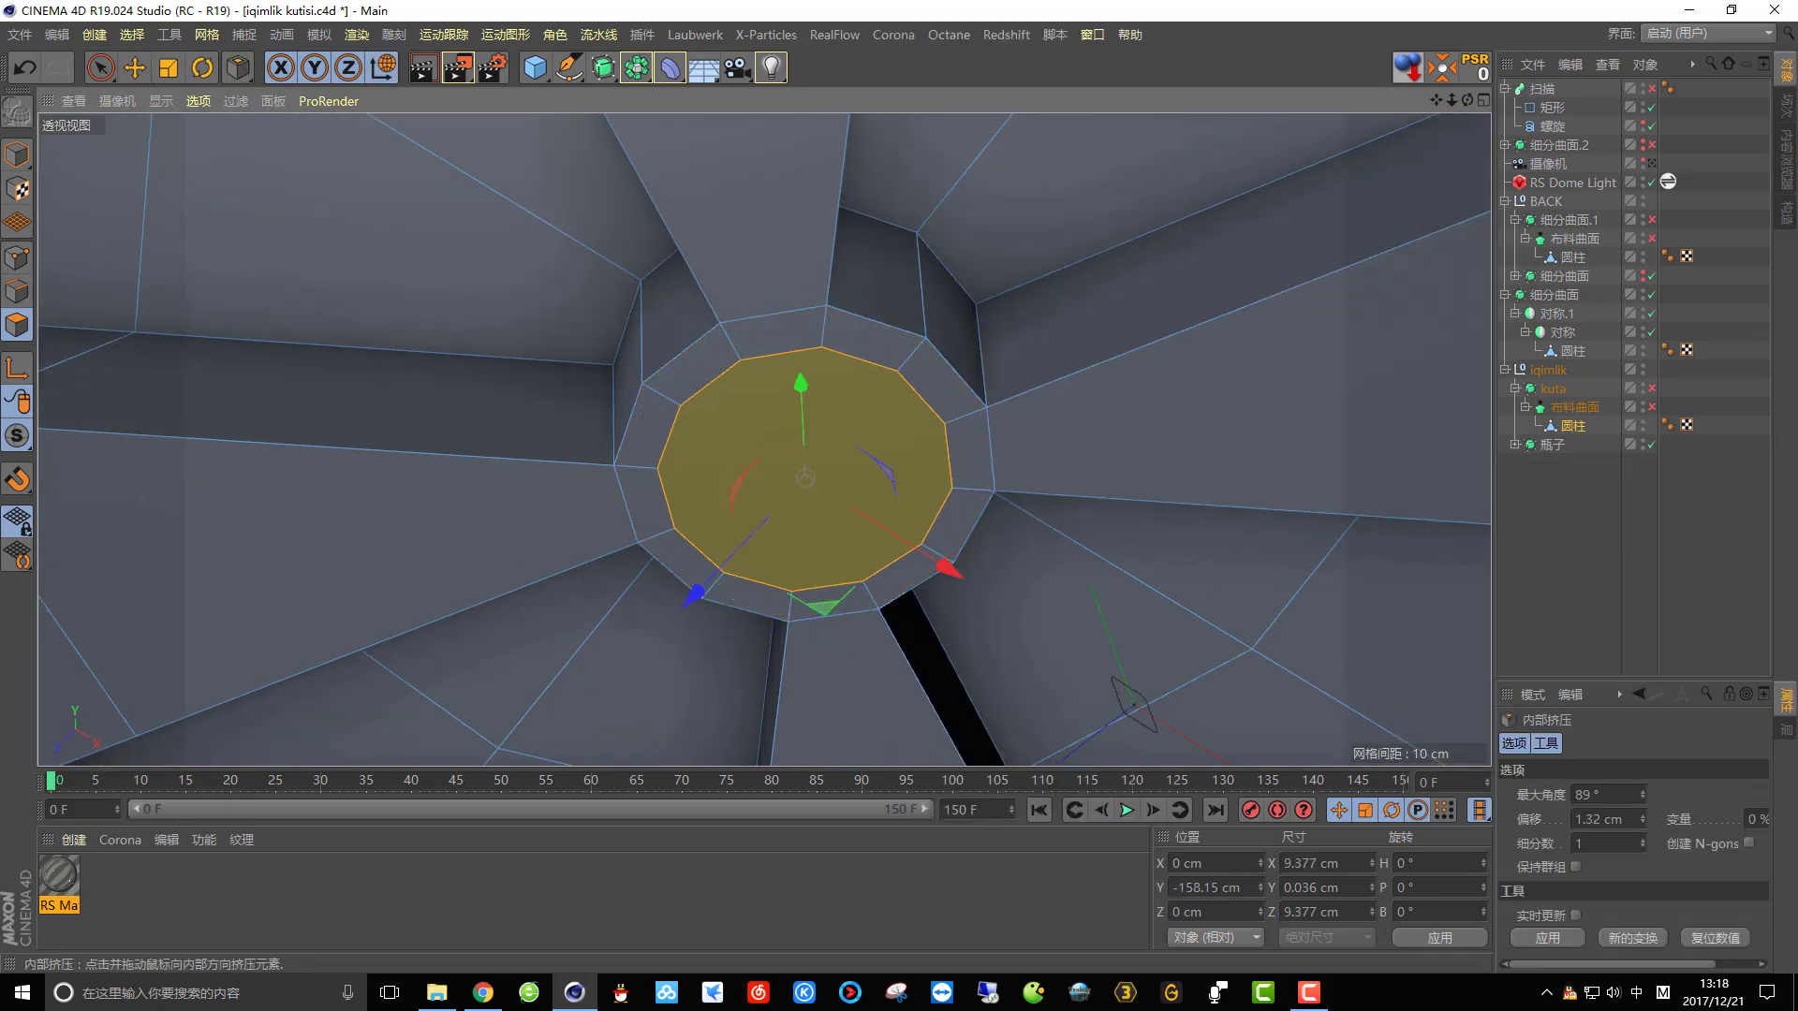
click(1653, 407)
click(1653, 407)
click(1653, 389)
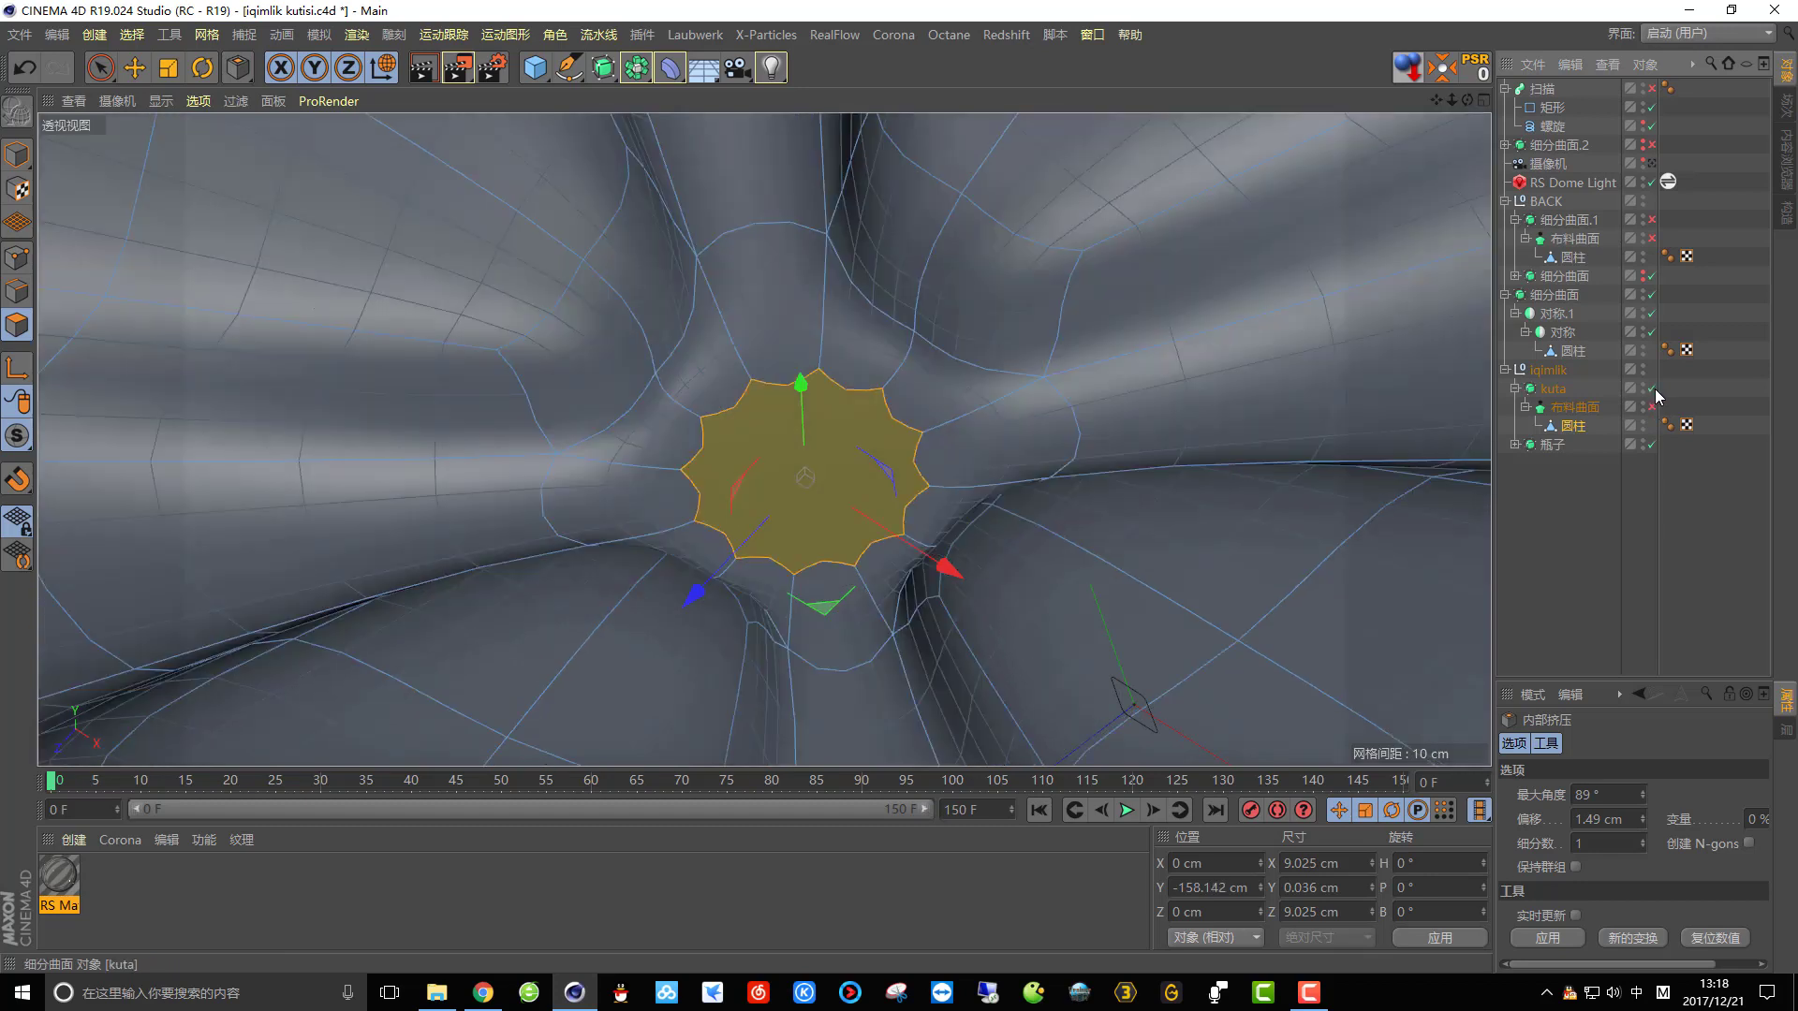
click(1653, 389)
Move the inset central polygon about 1 cm down along Y and turn on the kuta subdivision surface.
mouse_move(920, 464)
alt+mouse_down()
mouse_move(867, 513)
mouse_move(919, 446)
mouse_move(902, 446)
alt+mouse_up()
drag(935, 304, 946, 335)
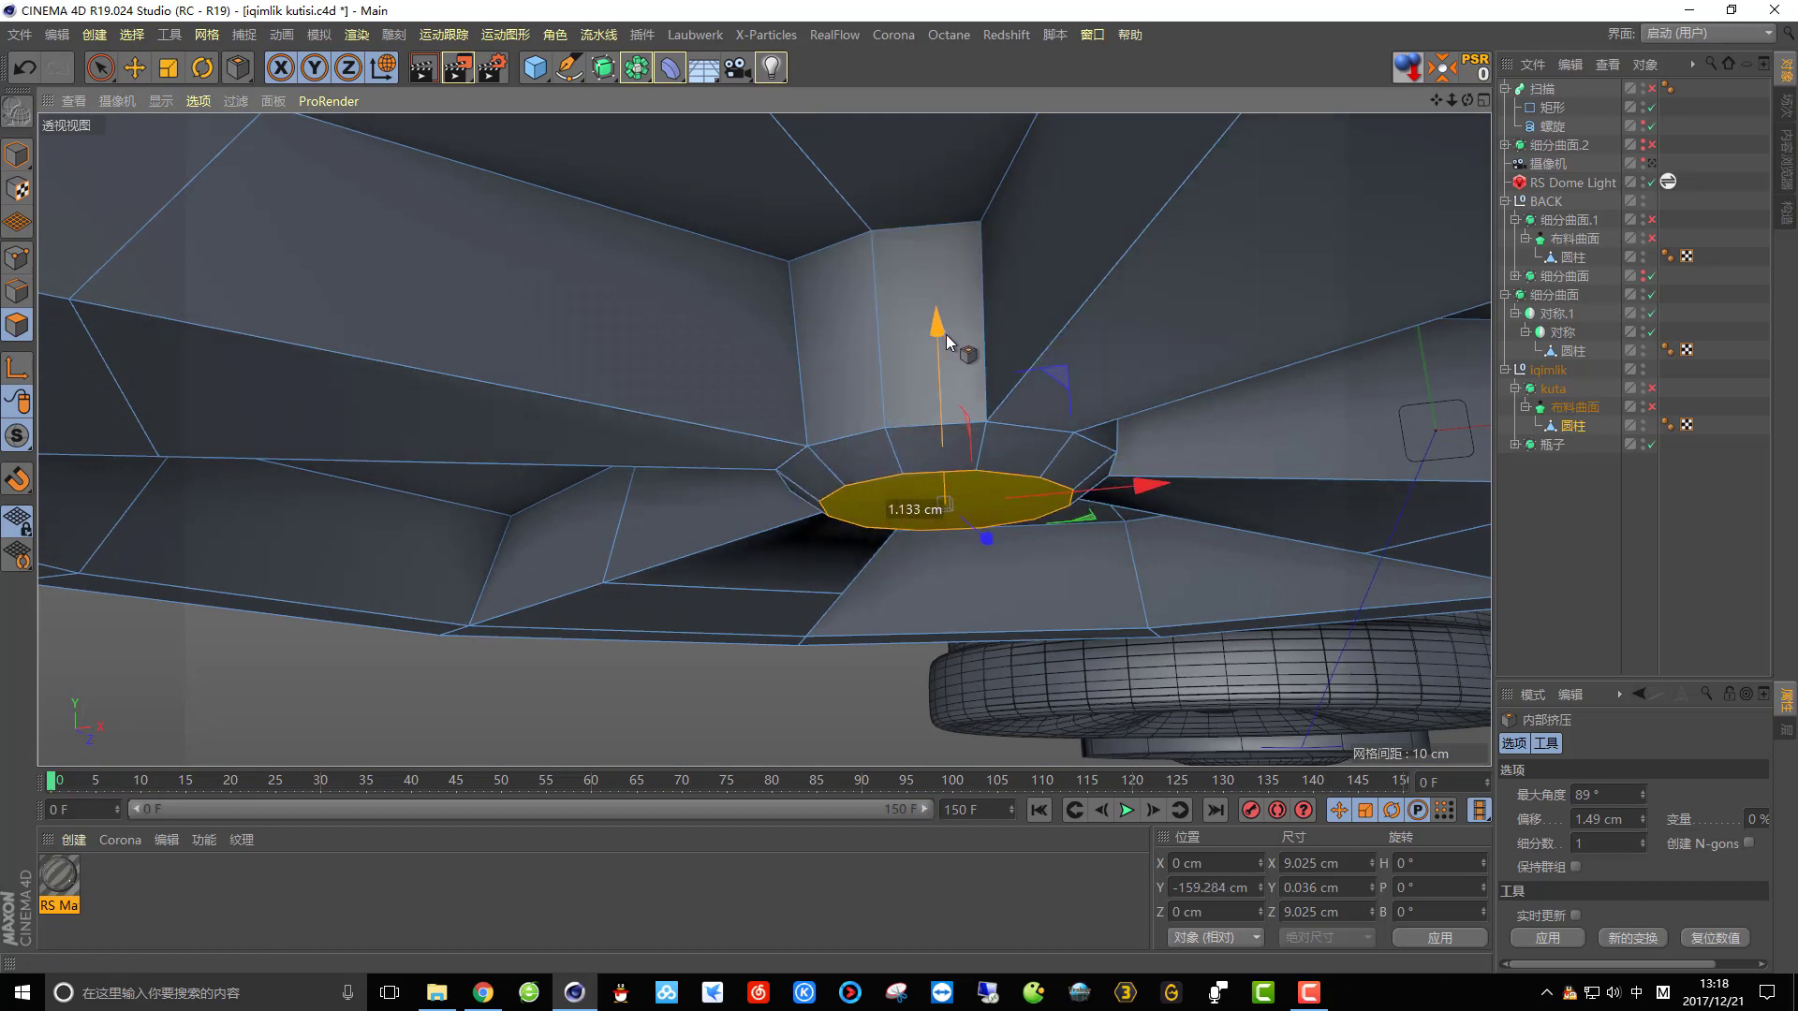
click(1652, 389)
scroll(1206, 358, up, 5)
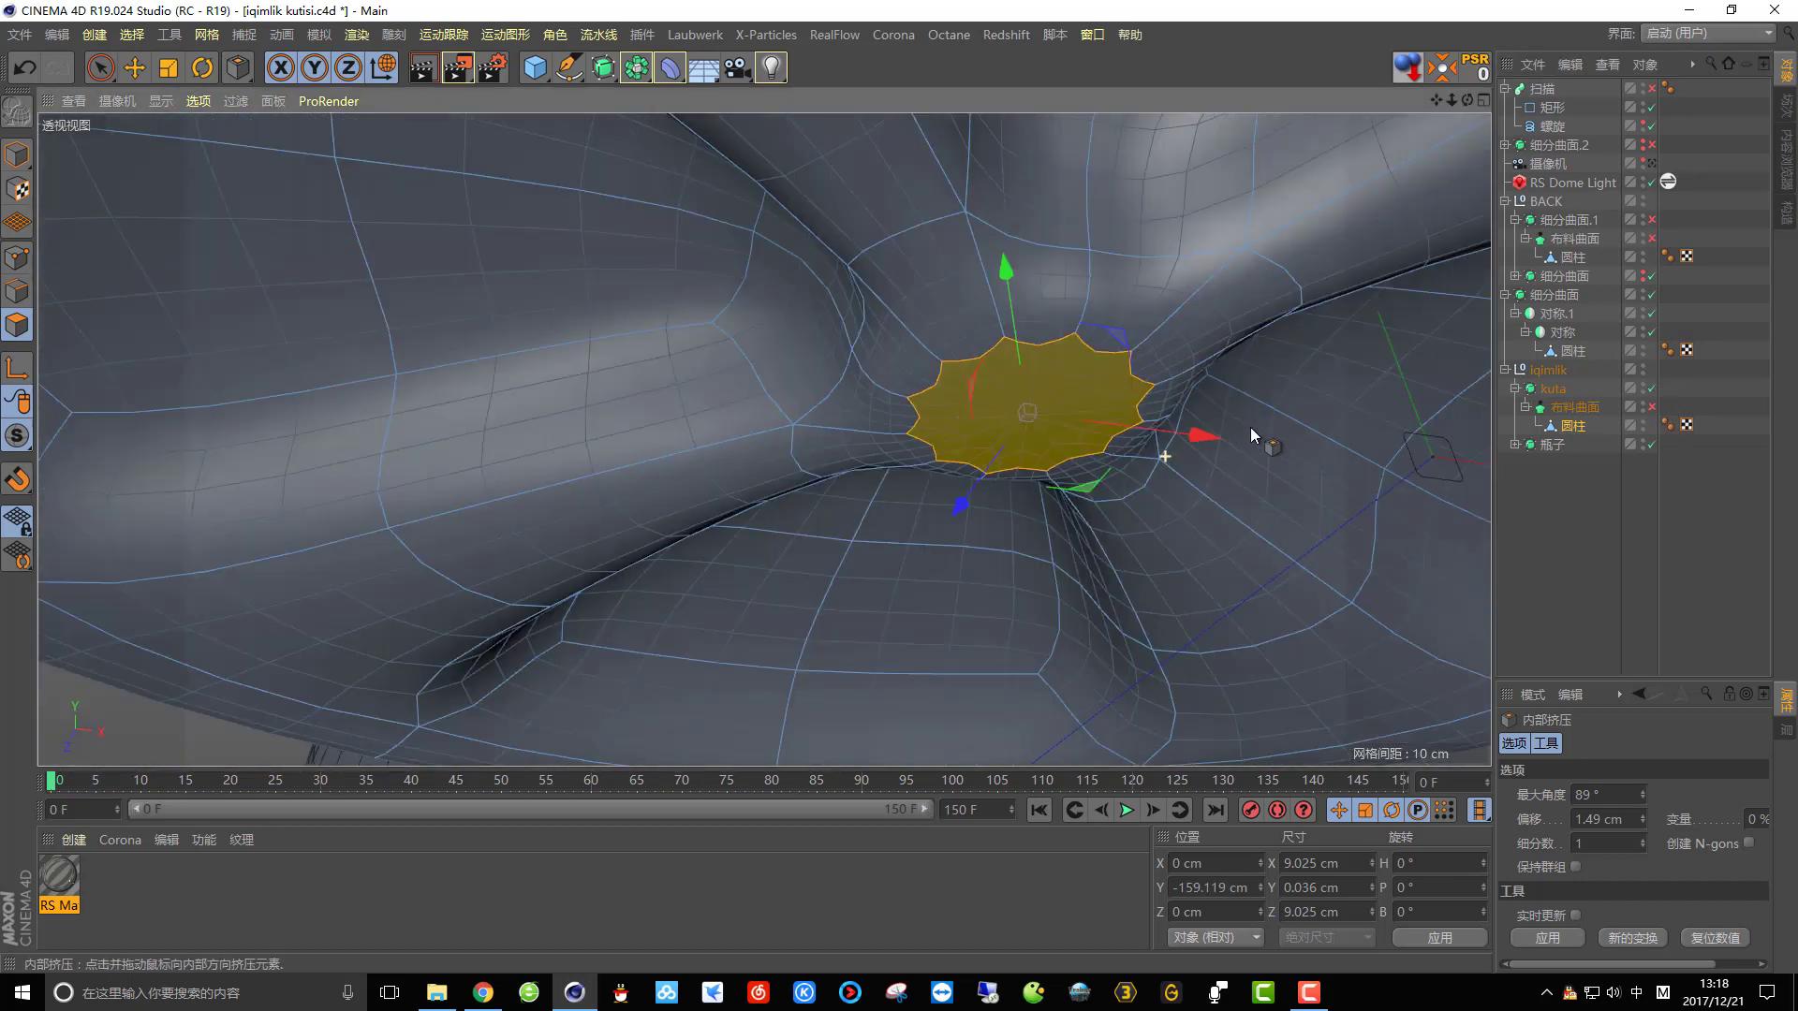
scroll(1250, 427, down, 4)
alt+drag(974, 422, 796, 417)
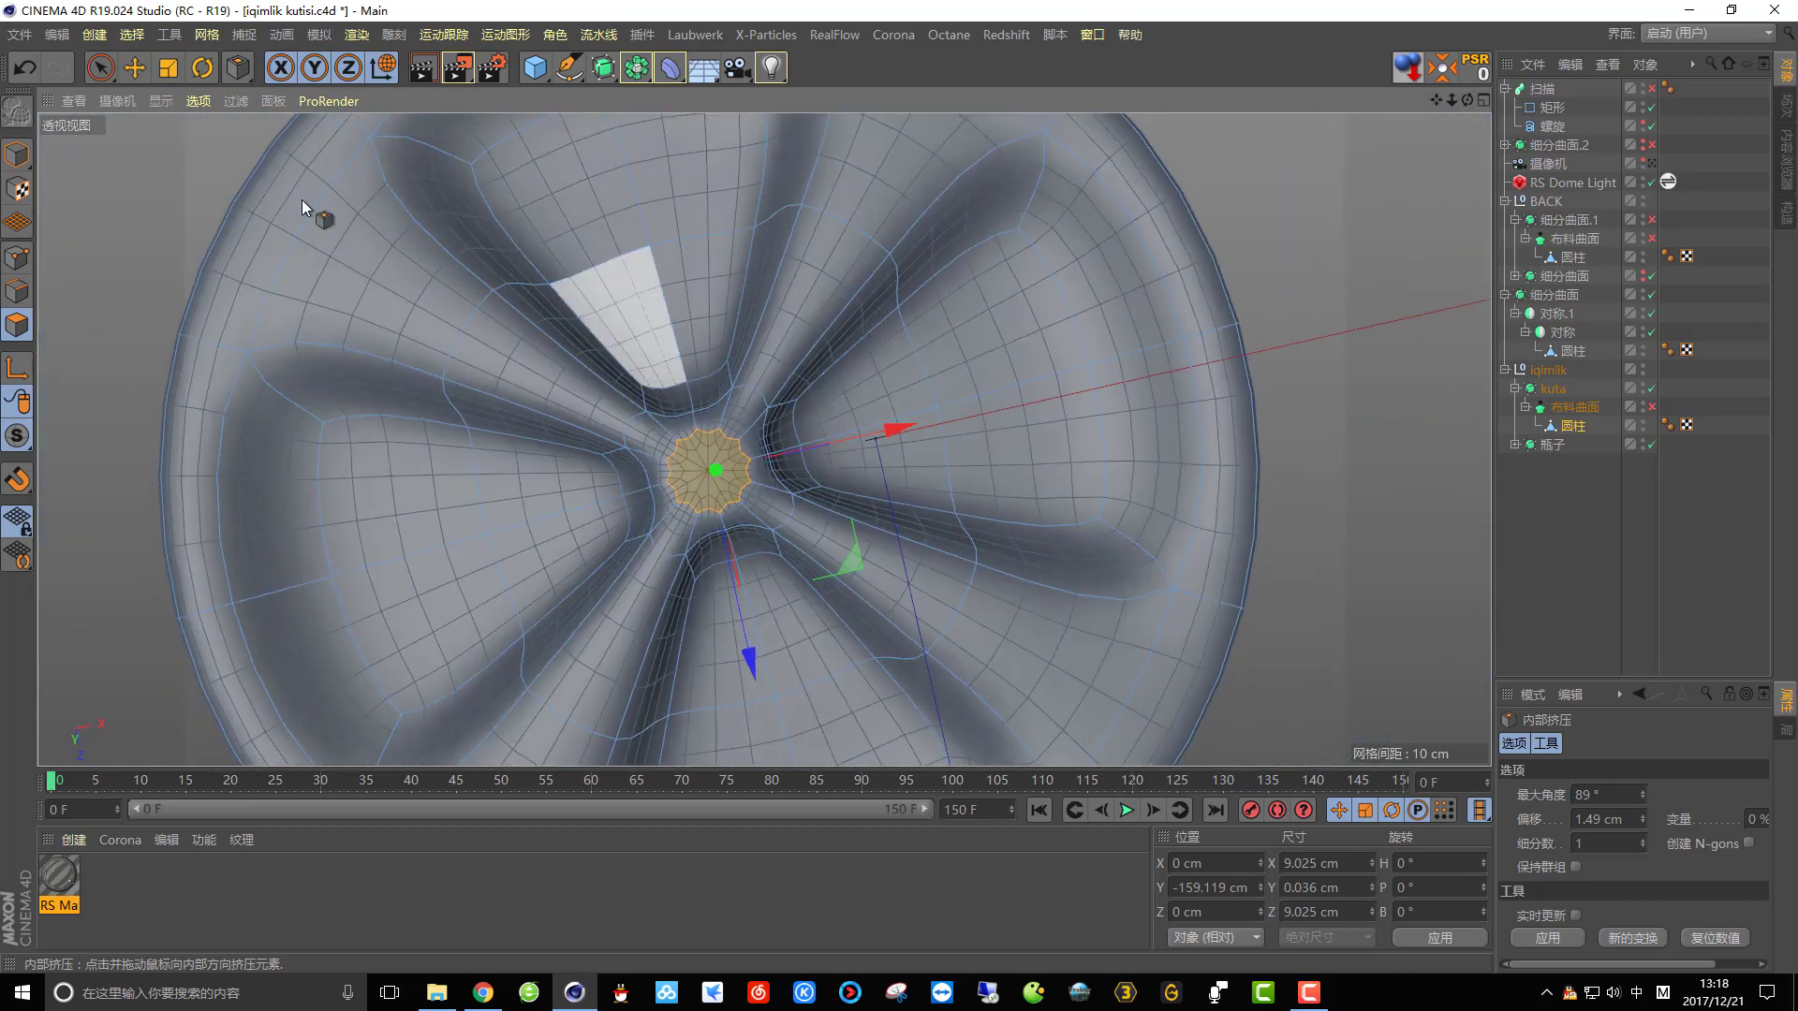
Switch to Rectangle Selection and box-select polygons on the bottle's upper body and around the centre of its base.
click(110, 81)
click(172, 131)
drag(541, 339, 785, 374)
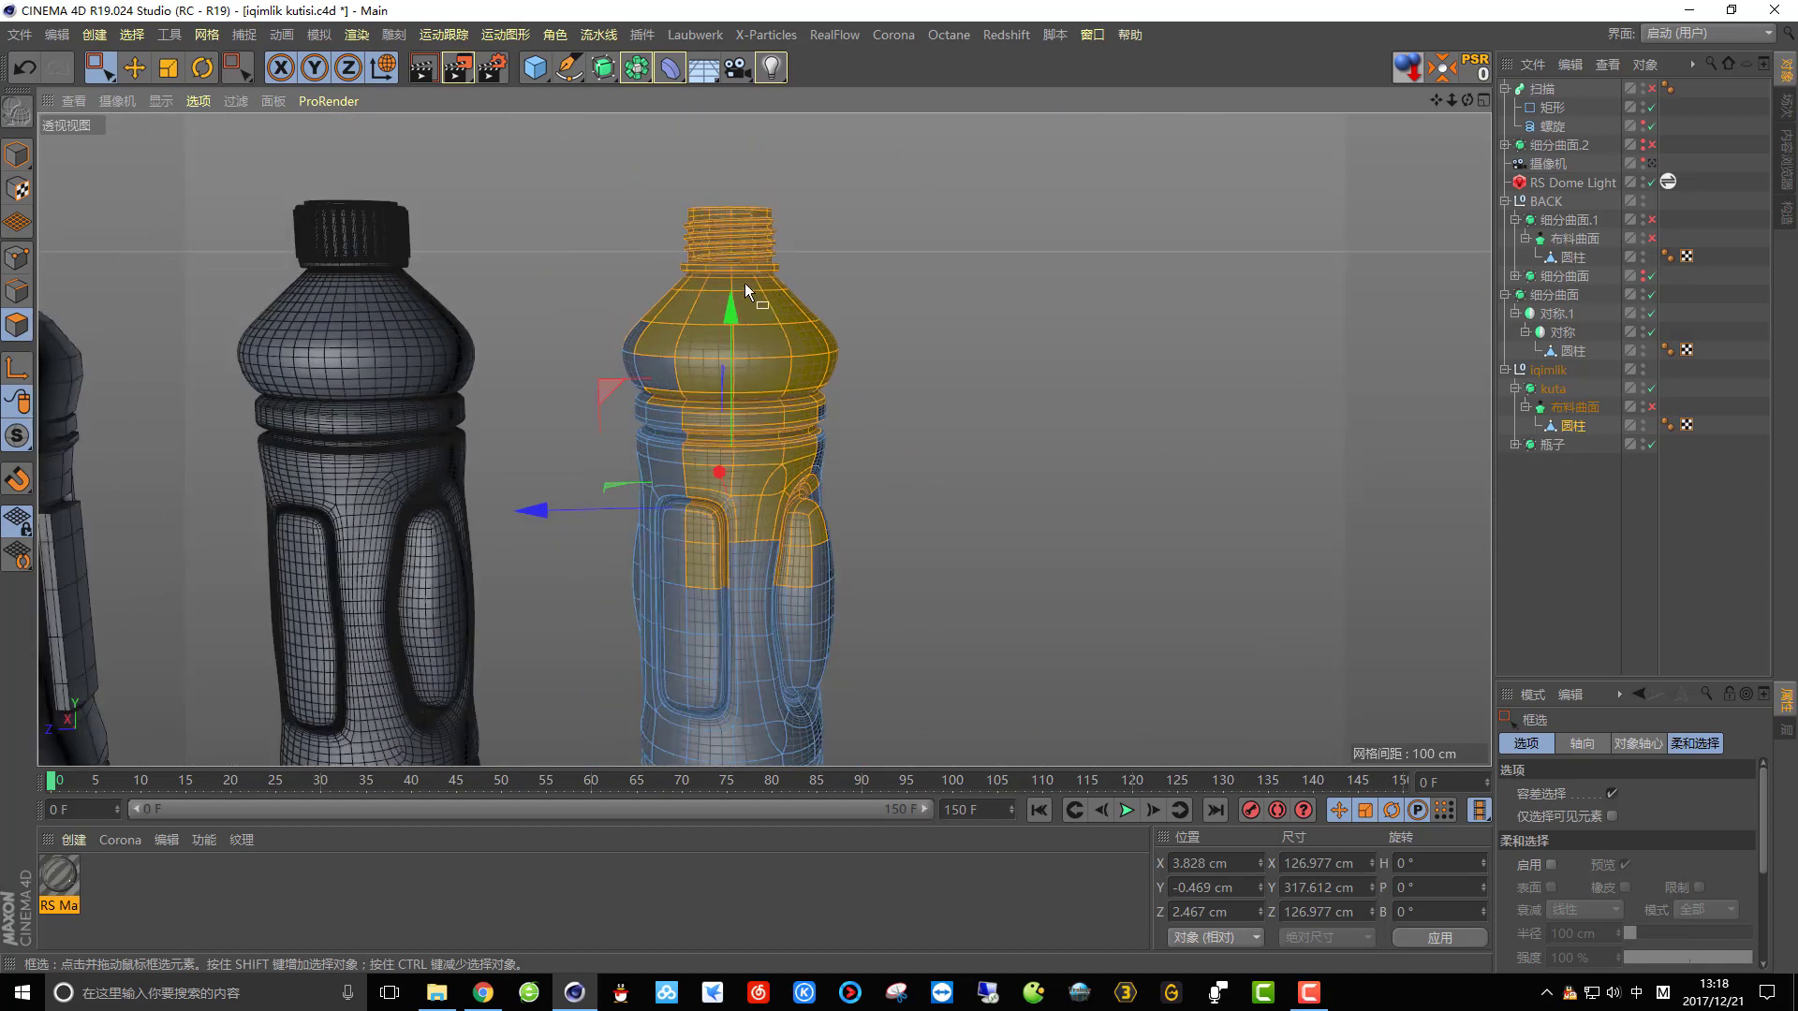
drag(564, 166, 1008, 616)
alt+drag(990, 510, 594, 199)
alt+right_drag(594, 198, 824, 388)
alt+drag(824, 388, 683, 525)
mouse_move(841, 342)
mouse_down()
mouse_move(848, 318)
mouse_move(945, 346)
mouse_move(879, 309)
mouse_move(865, 188)
mouse_move(747, 222)
mouse_move(894, 358)
mouse_move(953, 318)
mouse_move(1025, 451)
mouse_move(987, 583)
mouse_move(1000, 484)
mouse_move(792, 373)
mouse_move(840, 346)
mouse_up()
scroll(777, 337, up, 5)
alt+middle_drag(840, 346, 854, 393)
scroll(840, 470, up, 3)
drag(594, 270, 992, 641)
drag(704, 370, 896, 526)
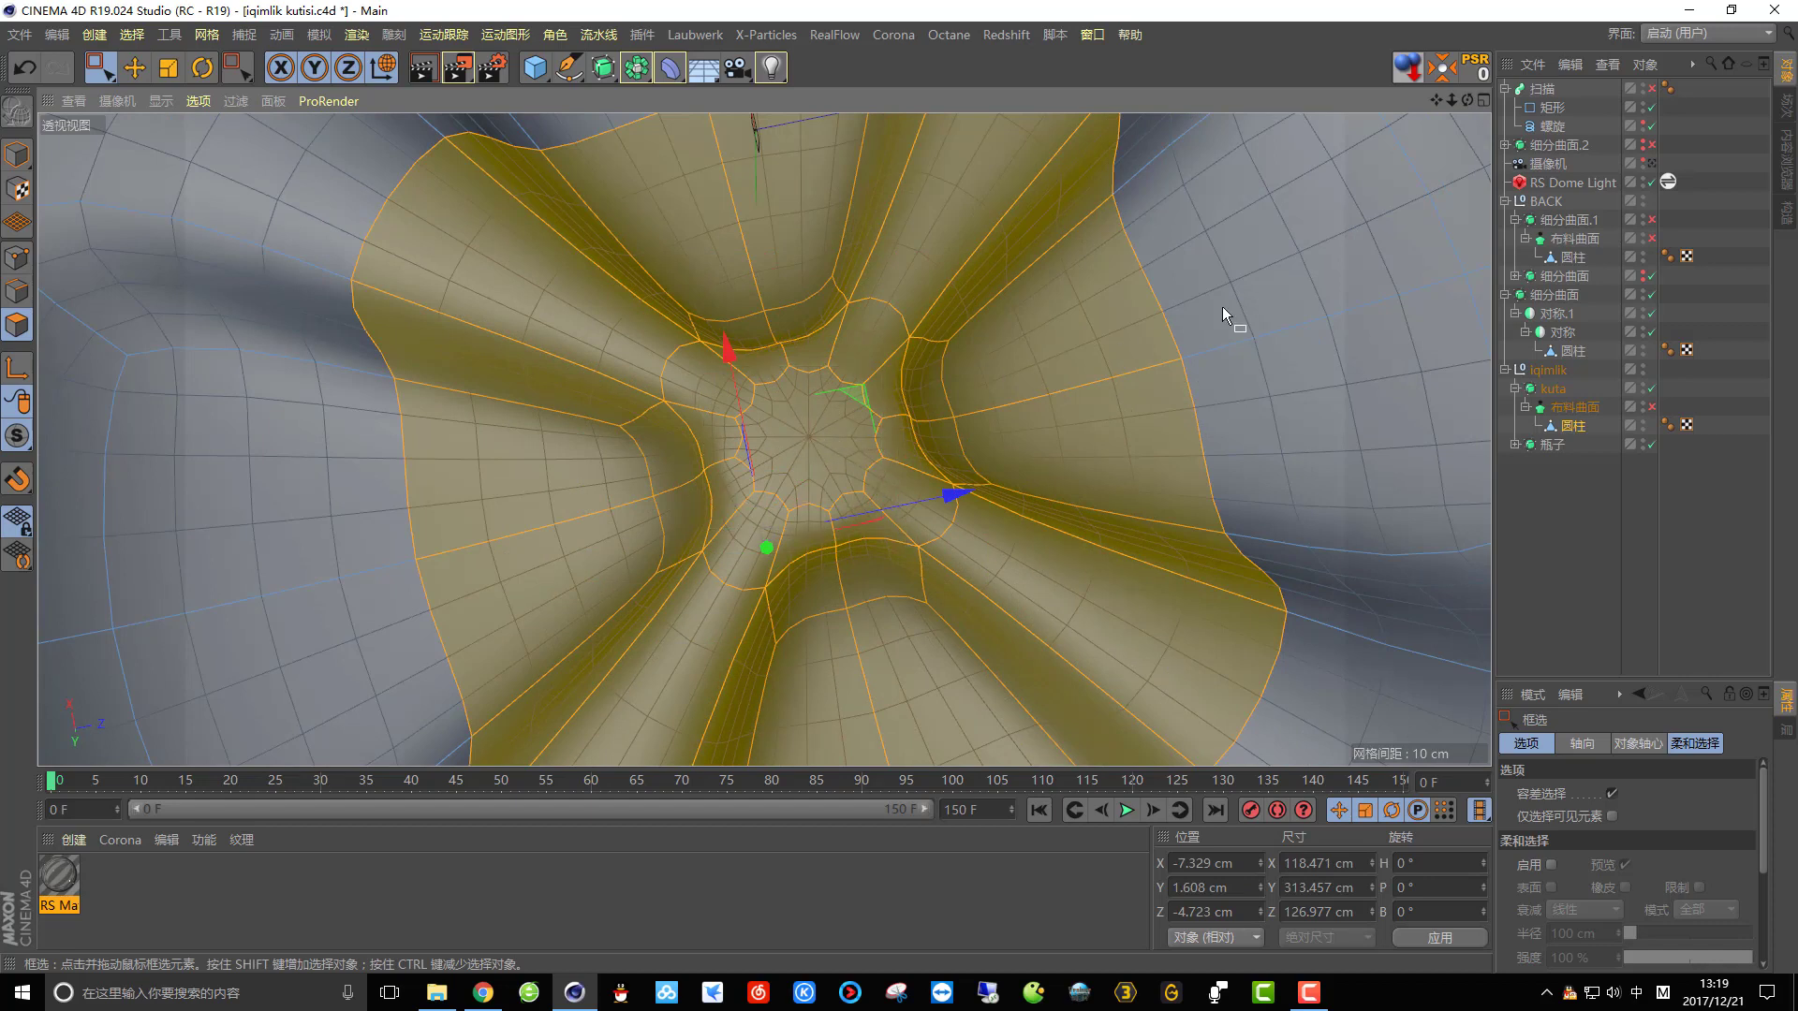
drag(822, 465, 822, 465)
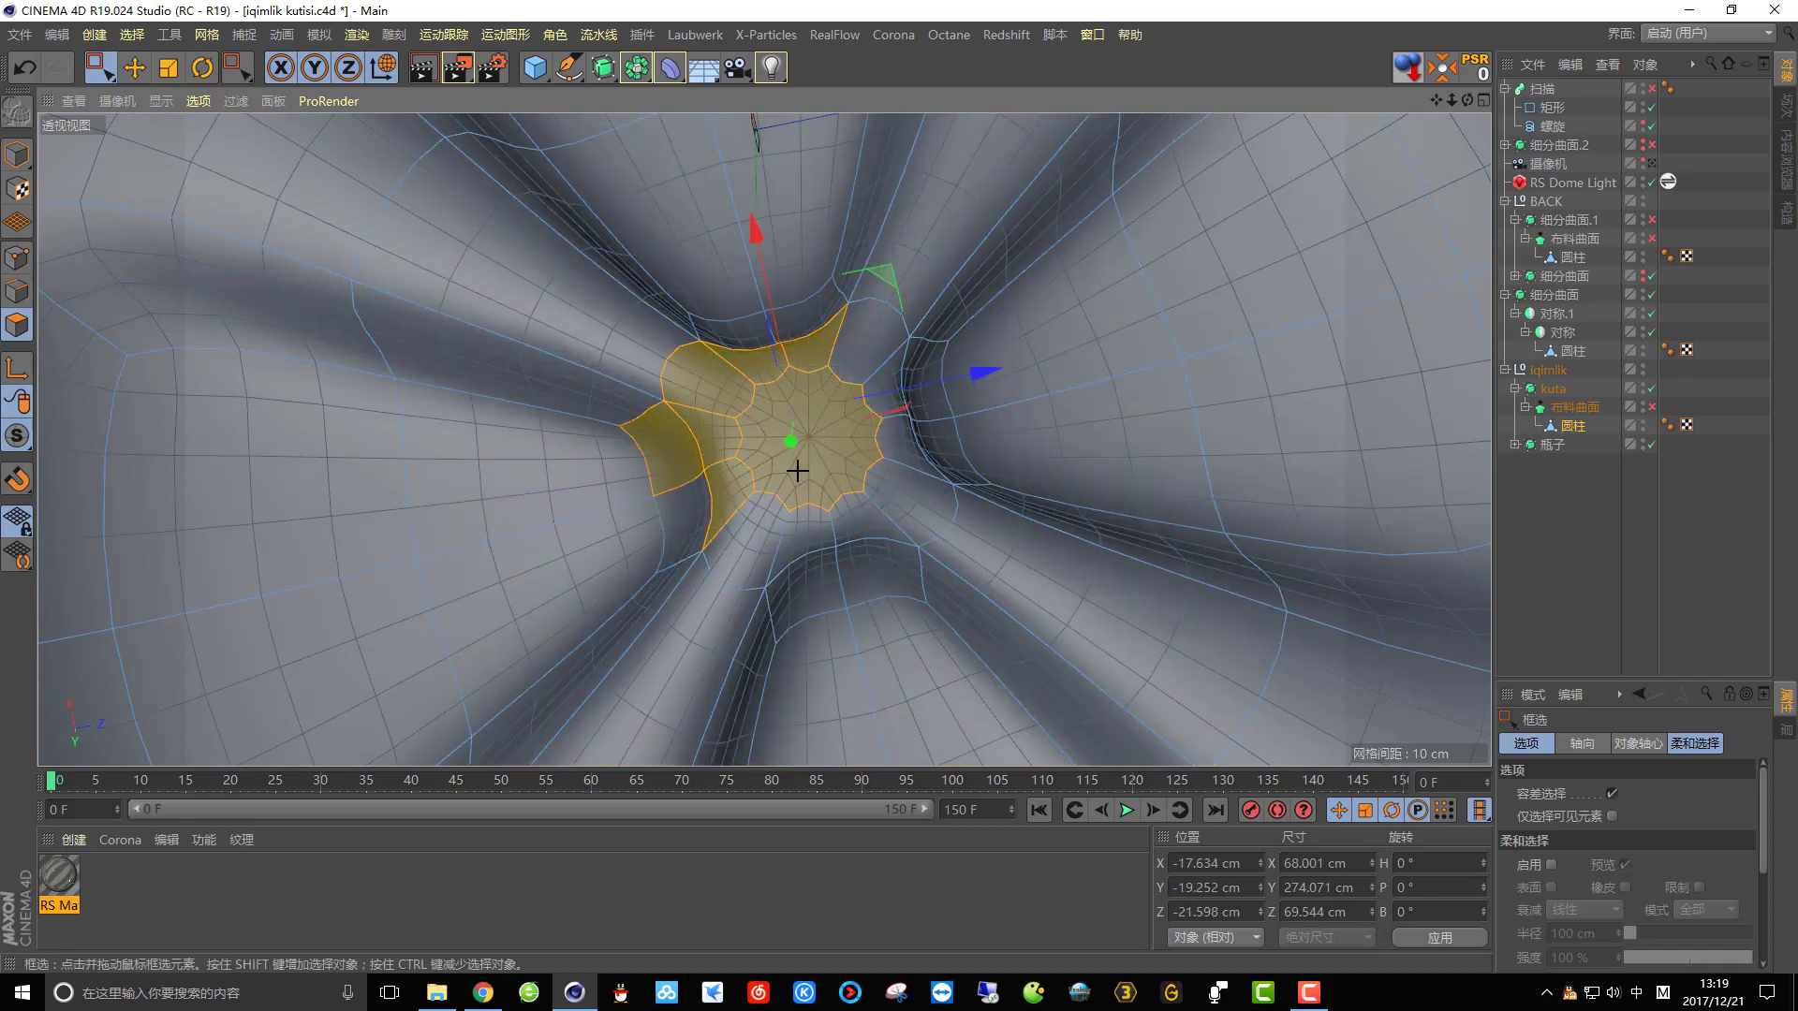
Switch to Model mode and examine the threaded neck of the bottle from several angles.
click(19, 154)
scroll(600, 564, down, 5)
mouse_move(746, 448)
alt+mouse_down()
mouse_move(714, 558)
mouse_move(750, 638)
mouse_move(858, 639)
mouse_move(885, 688)
mouse_move(925, 586)
mouse_move(916, 504)
mouse_move(998, 594)
mouse_move(1055, 615)
mouse_move(635, 570)
mouse_move(614, 588)
mouse_move(637, 495)
mouse_move(683, 564)
mouse_move(639, 462)
mouse_move(749, 478)
alt+mouse_up()
alt+middle_drag(749, 478, 925, 650)
alt+drag(631, 485, 824, 430)
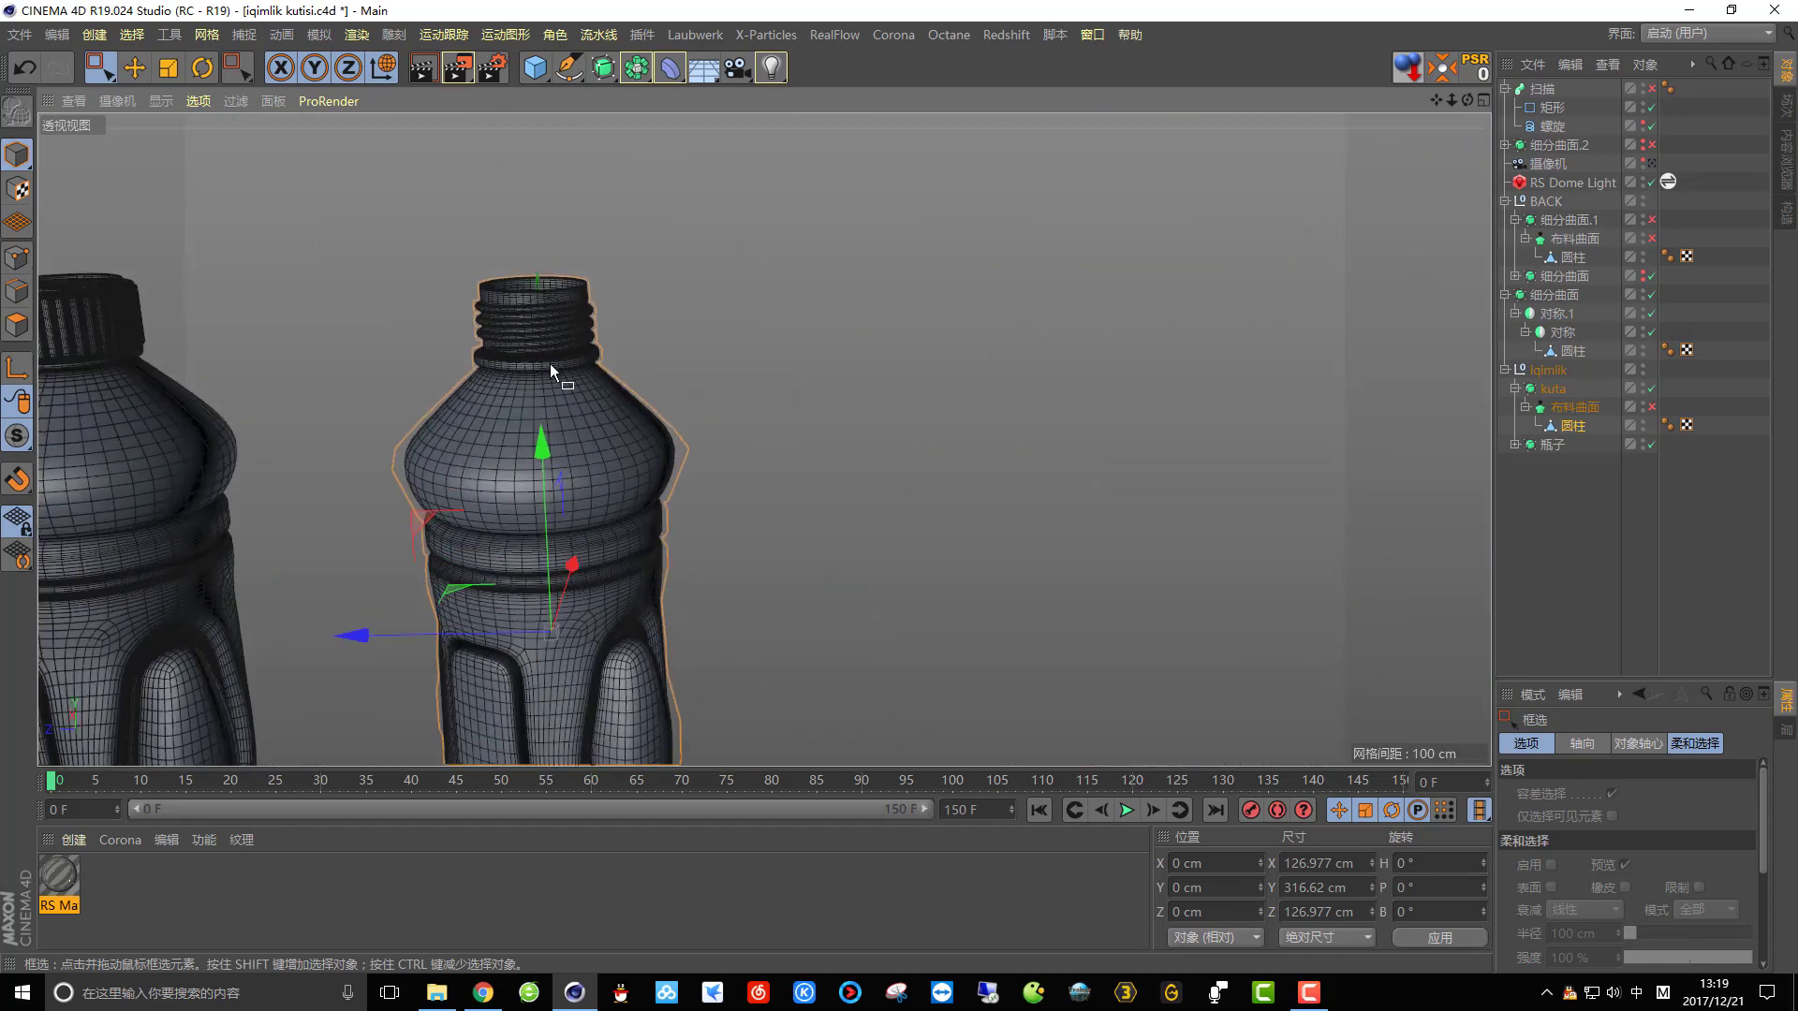
alt+middle_drag(545, 364, 773, 379)
scroll(777, 342, up, 8)
scroll(757, 340, up, 3)
alt+drag(750, 425, 725, 361)
alt+middle_drag(789, 328, 946, 253)
alt+drag(918, 325, 818, 328)
alt+middle_drag(941, 282, 759, 311)
alt+drag(758, 311, 686, 356)
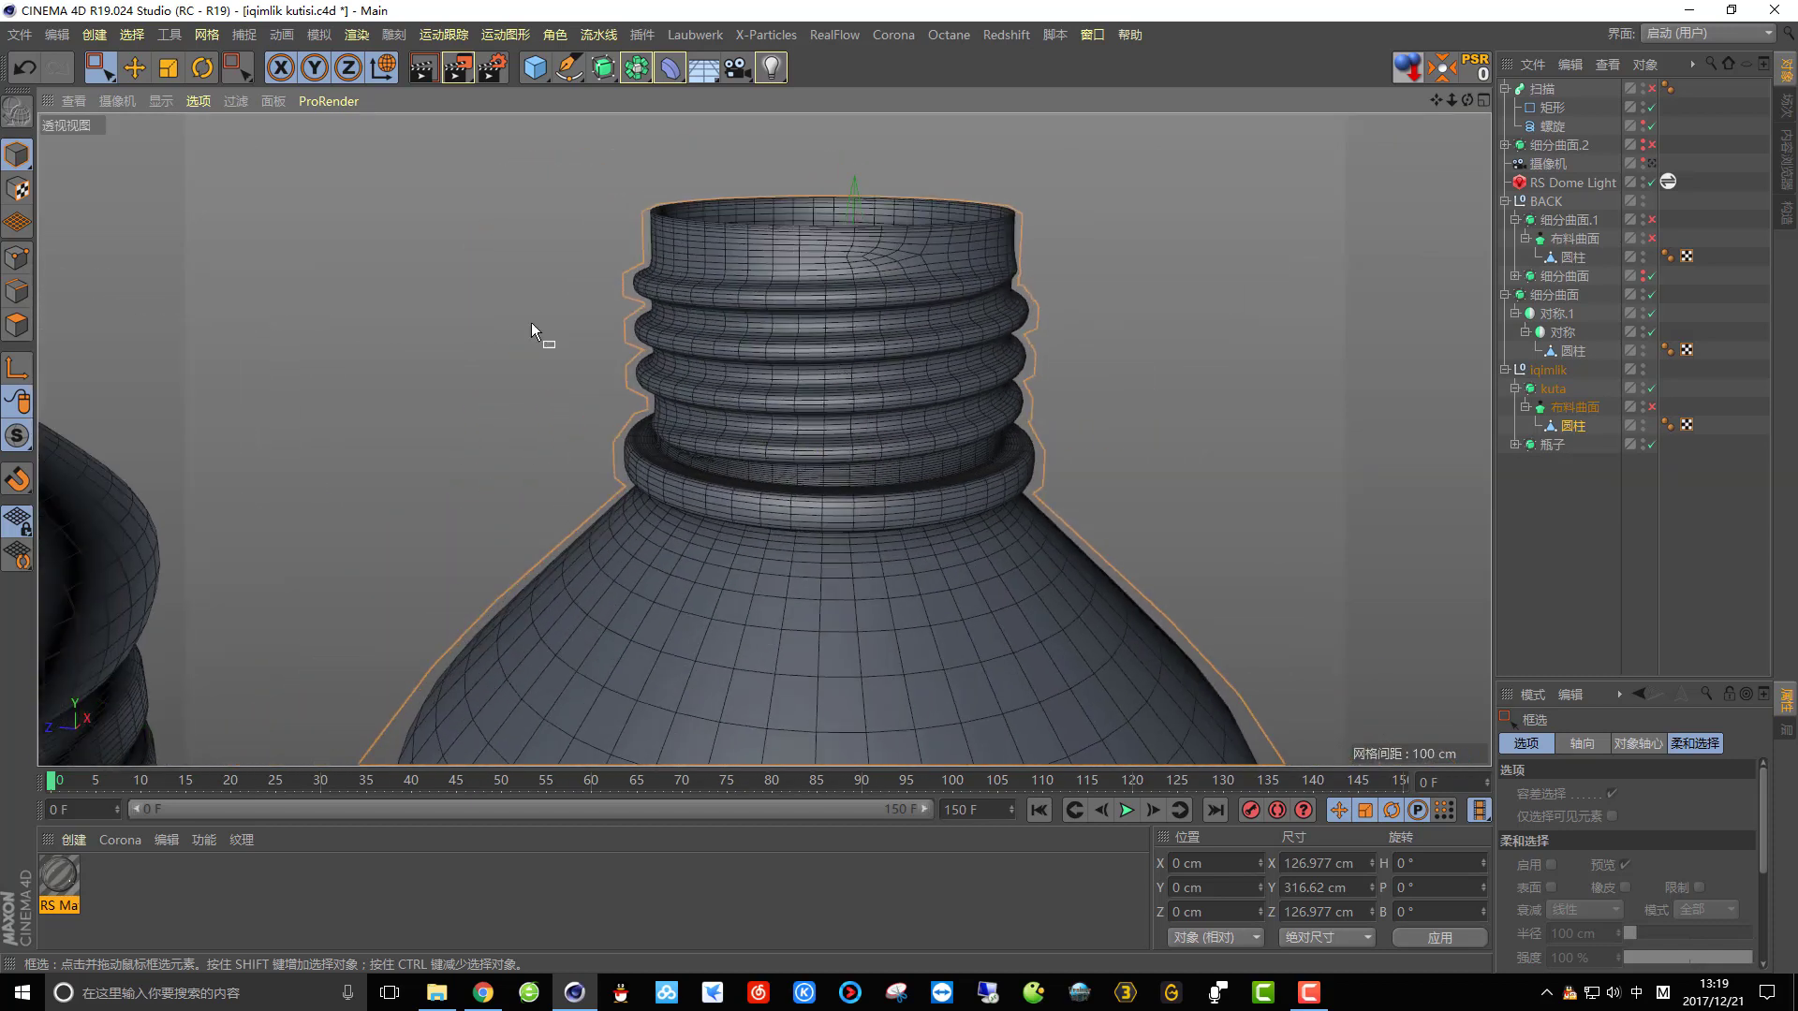
Compare the neck in Quick Shading and Gouraud Shading, ending with Gouraud Shading (Lines).
click(159, 101)
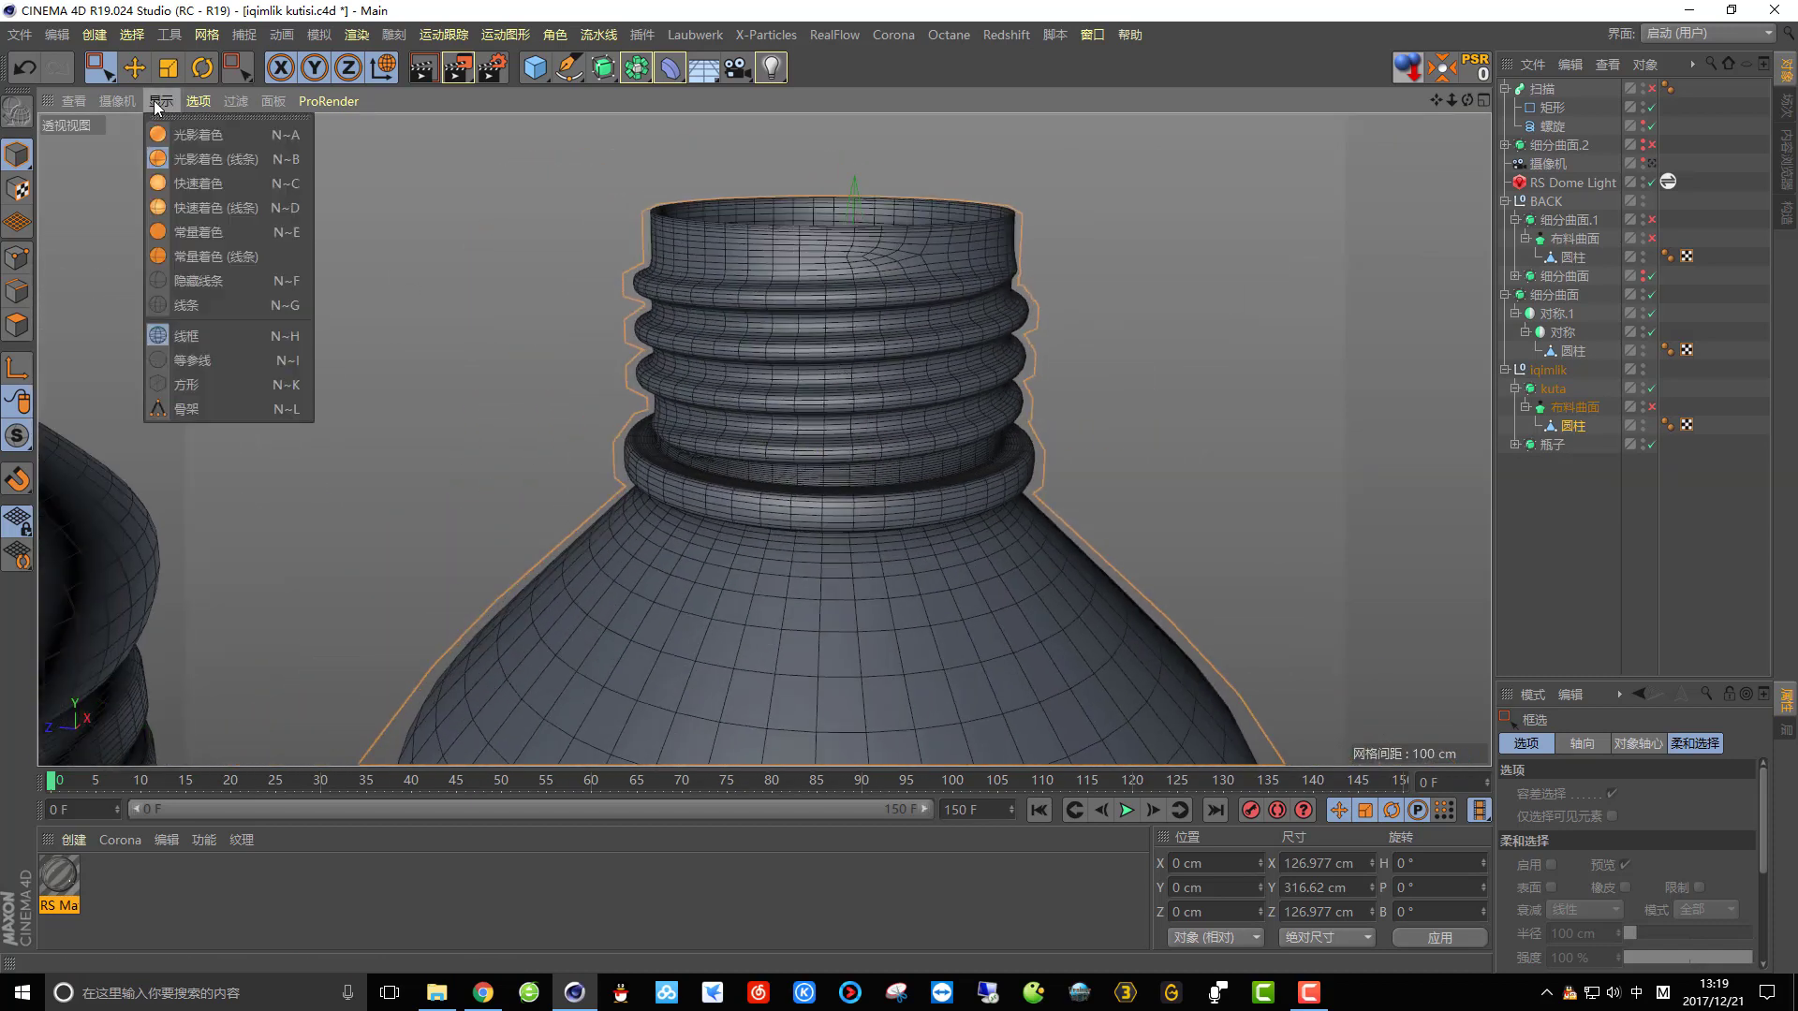
click(174, 185)
alt+drag(892, 323, 855, 347)
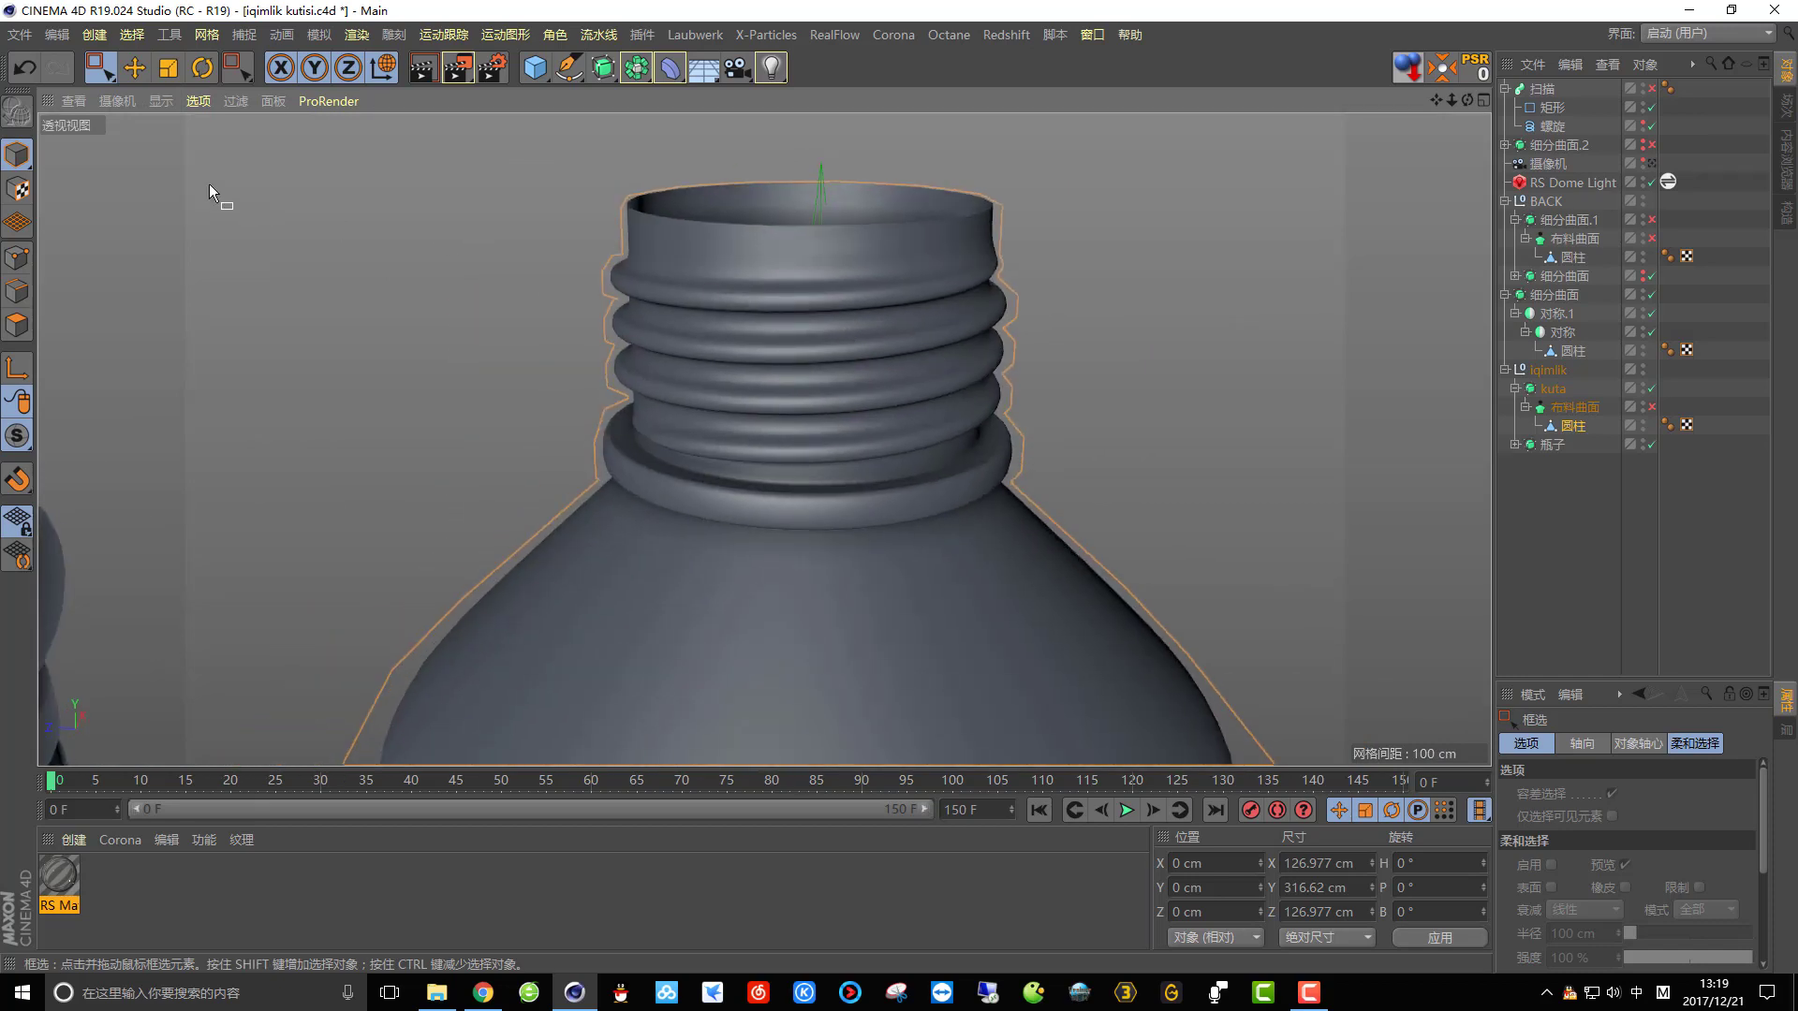
click(160, 101)
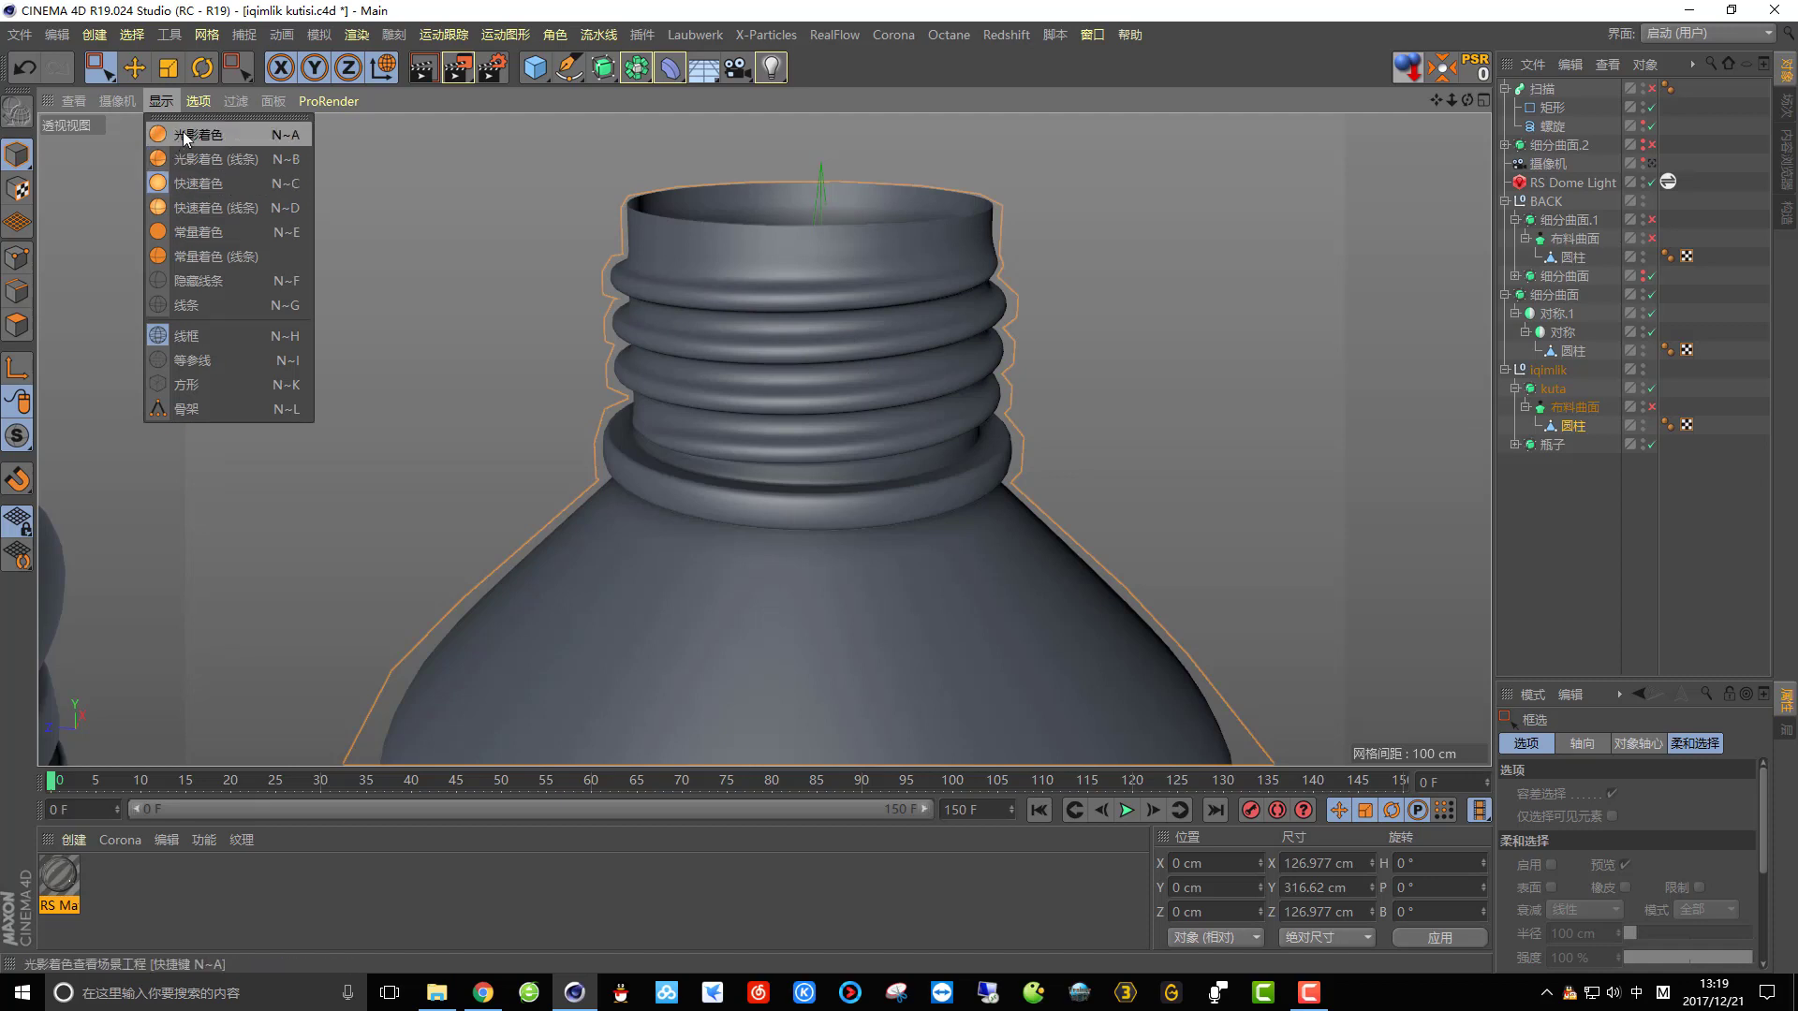
click(183, 142)
click(159, 102)
click(197, 159)
click(161, 103)
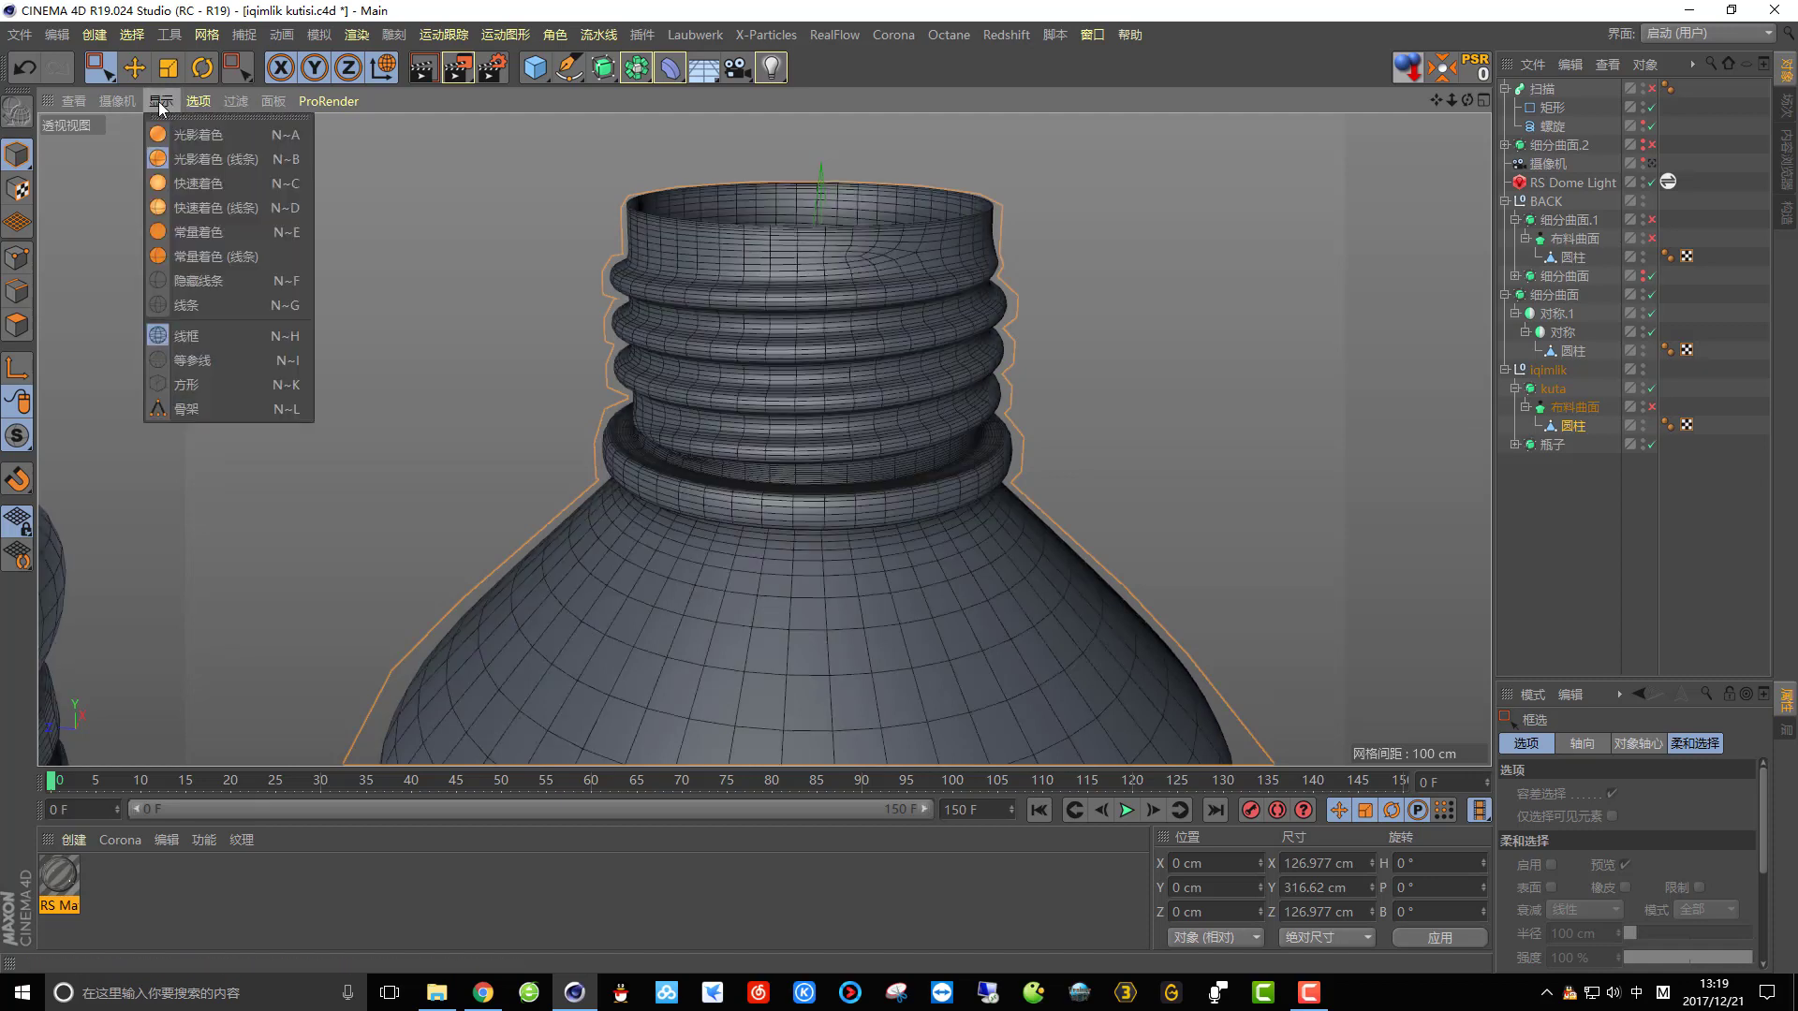
click(190, 183)
click(162, 101)
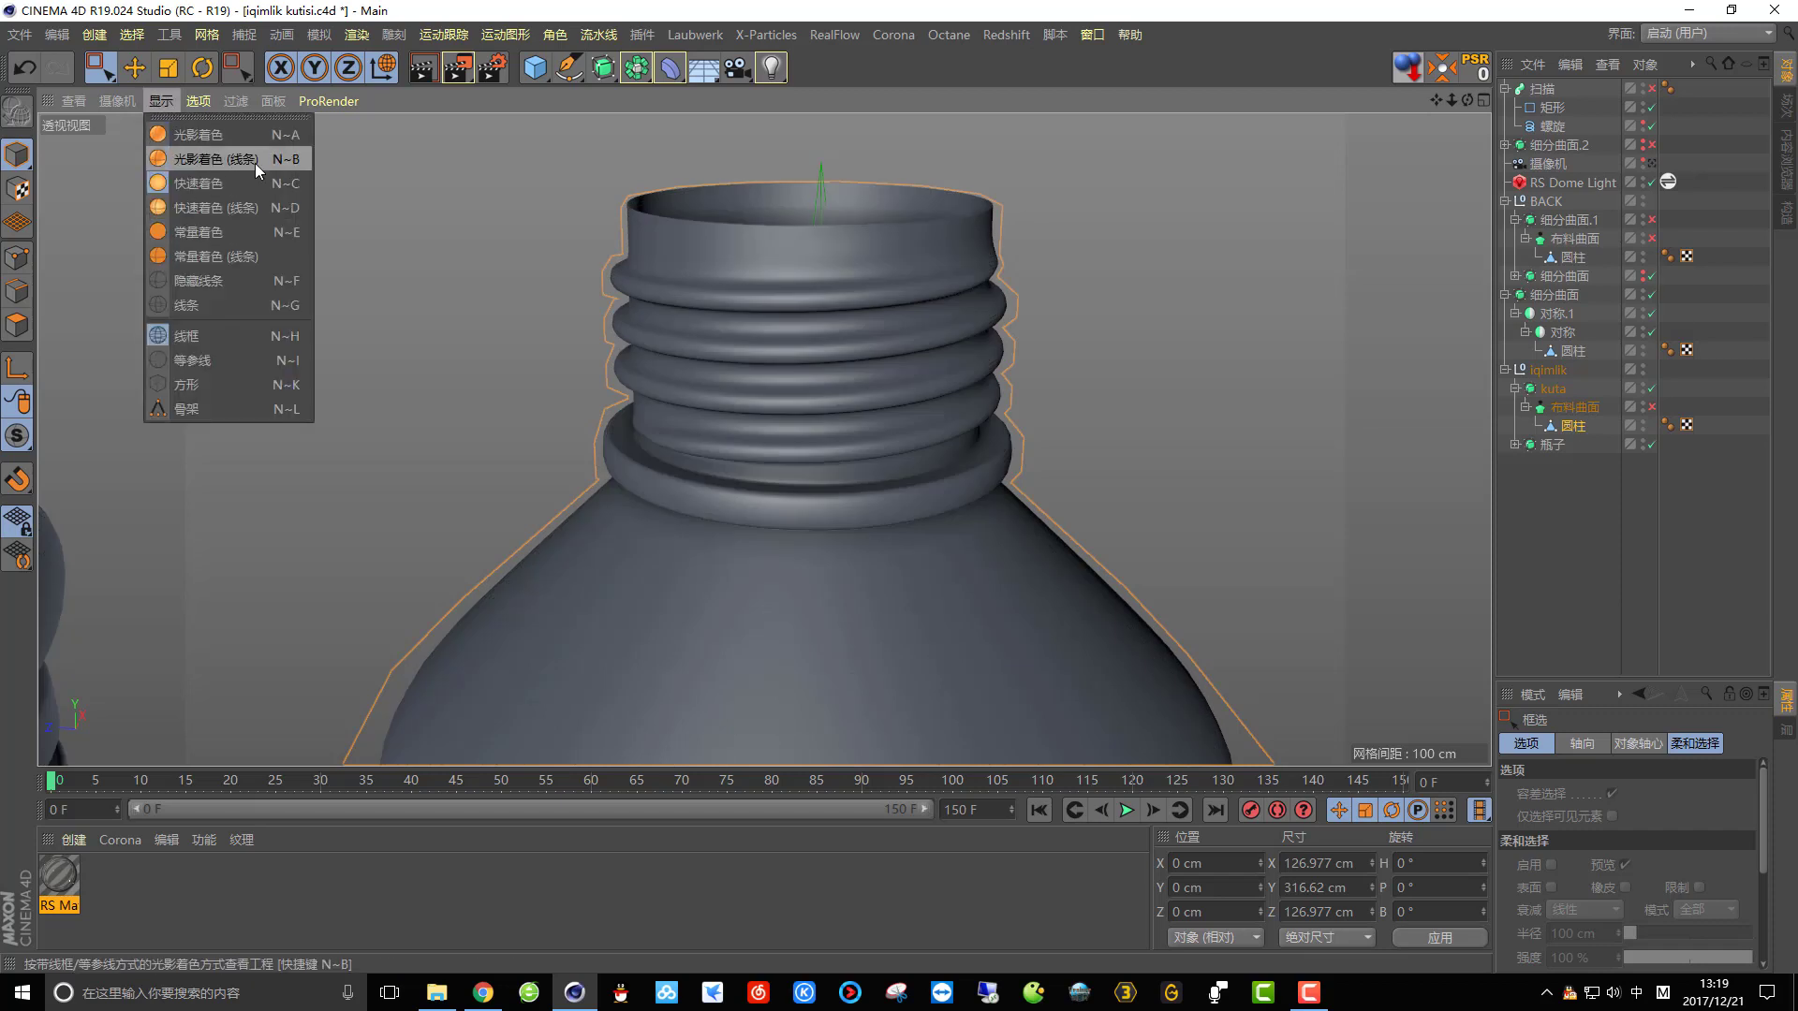
click(200, 156)
Turn off the kuta subdivision surface and examine where the thread ends above the neck ring.
alt+drag(810, 315, 1086, 271)
scroll(643, 401, up, 3)
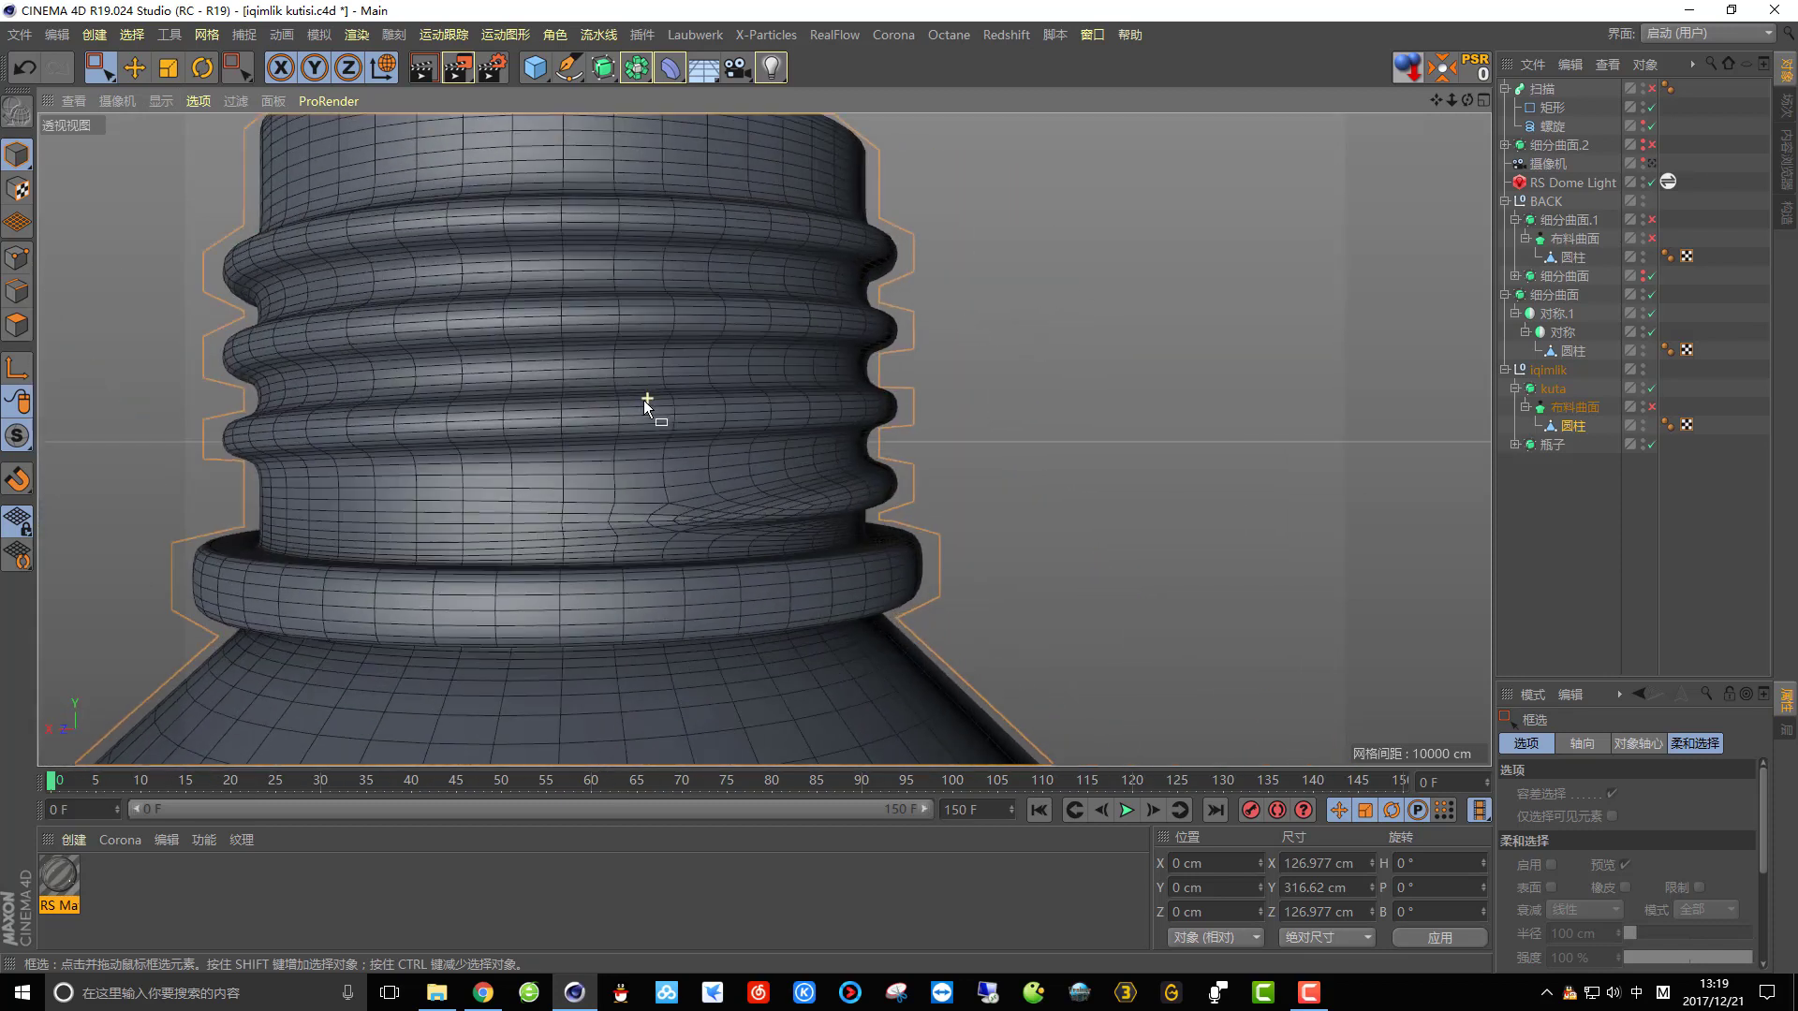
scroll(842, 399, up, 2)
scroll(843, 398, down, 3)
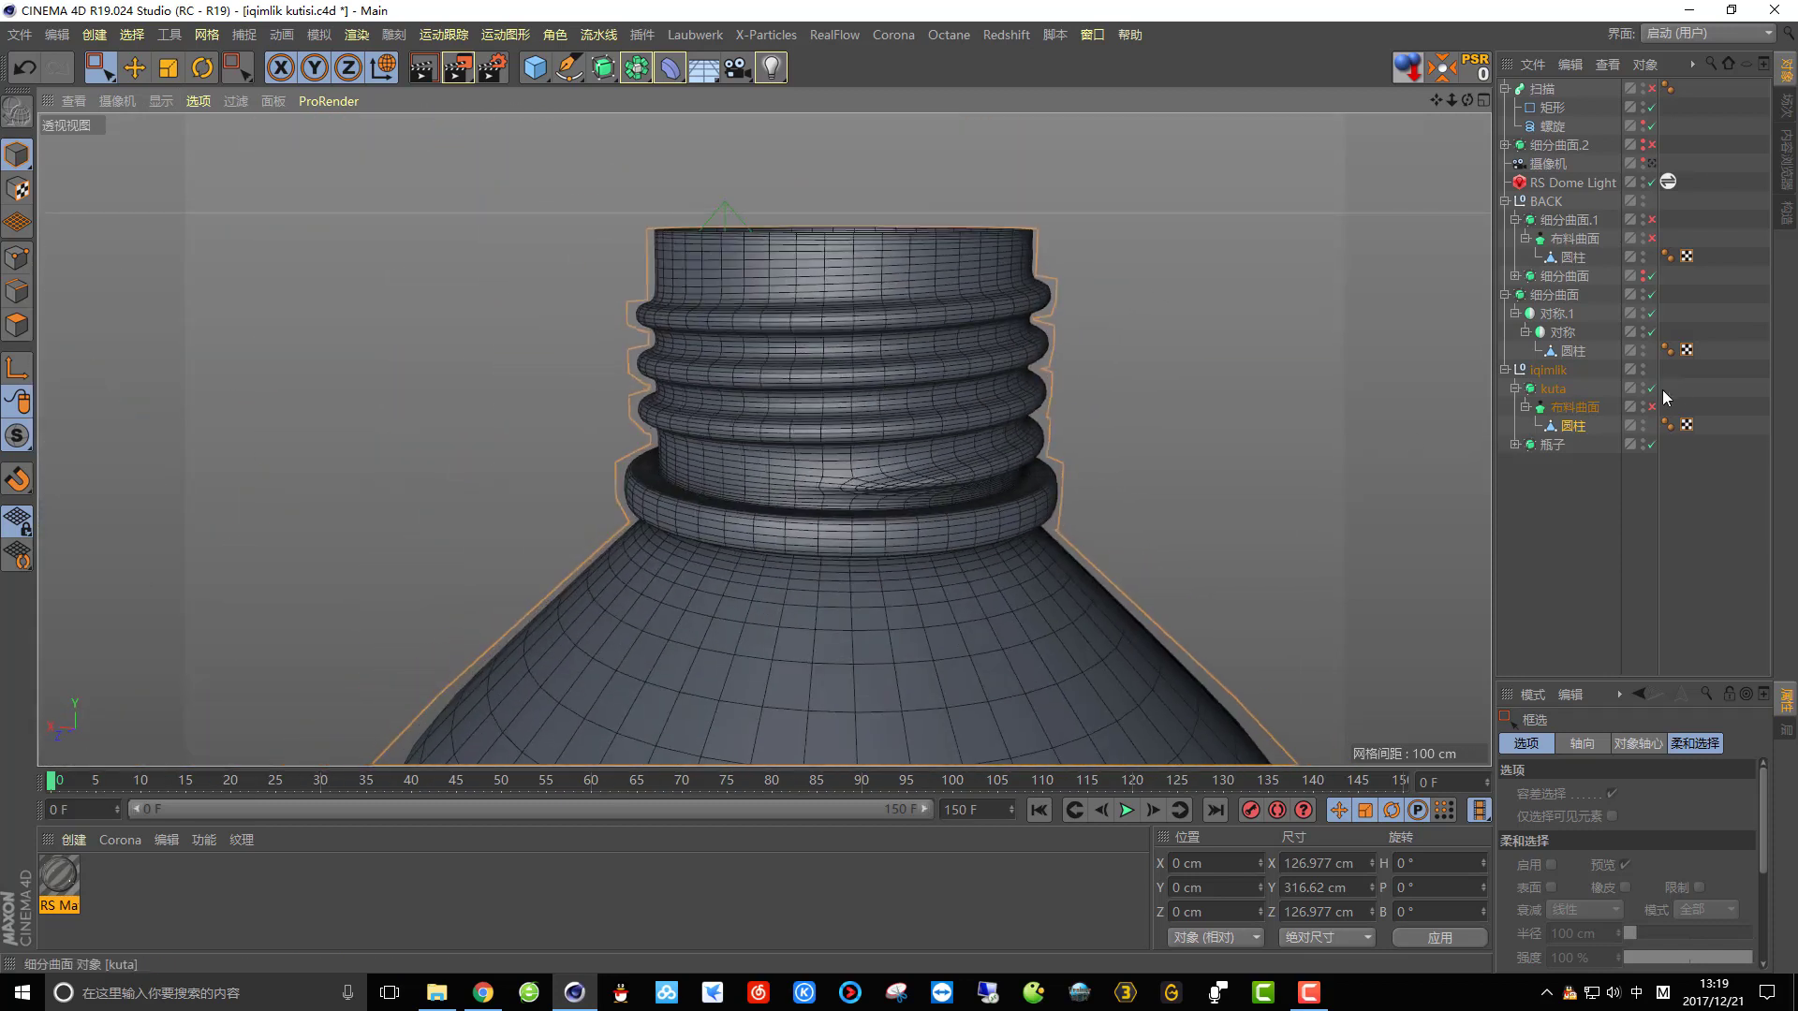
click(1651, 388)
scroll(924, 441, up, 5)
alt+drag(957, 380, 761, 468)
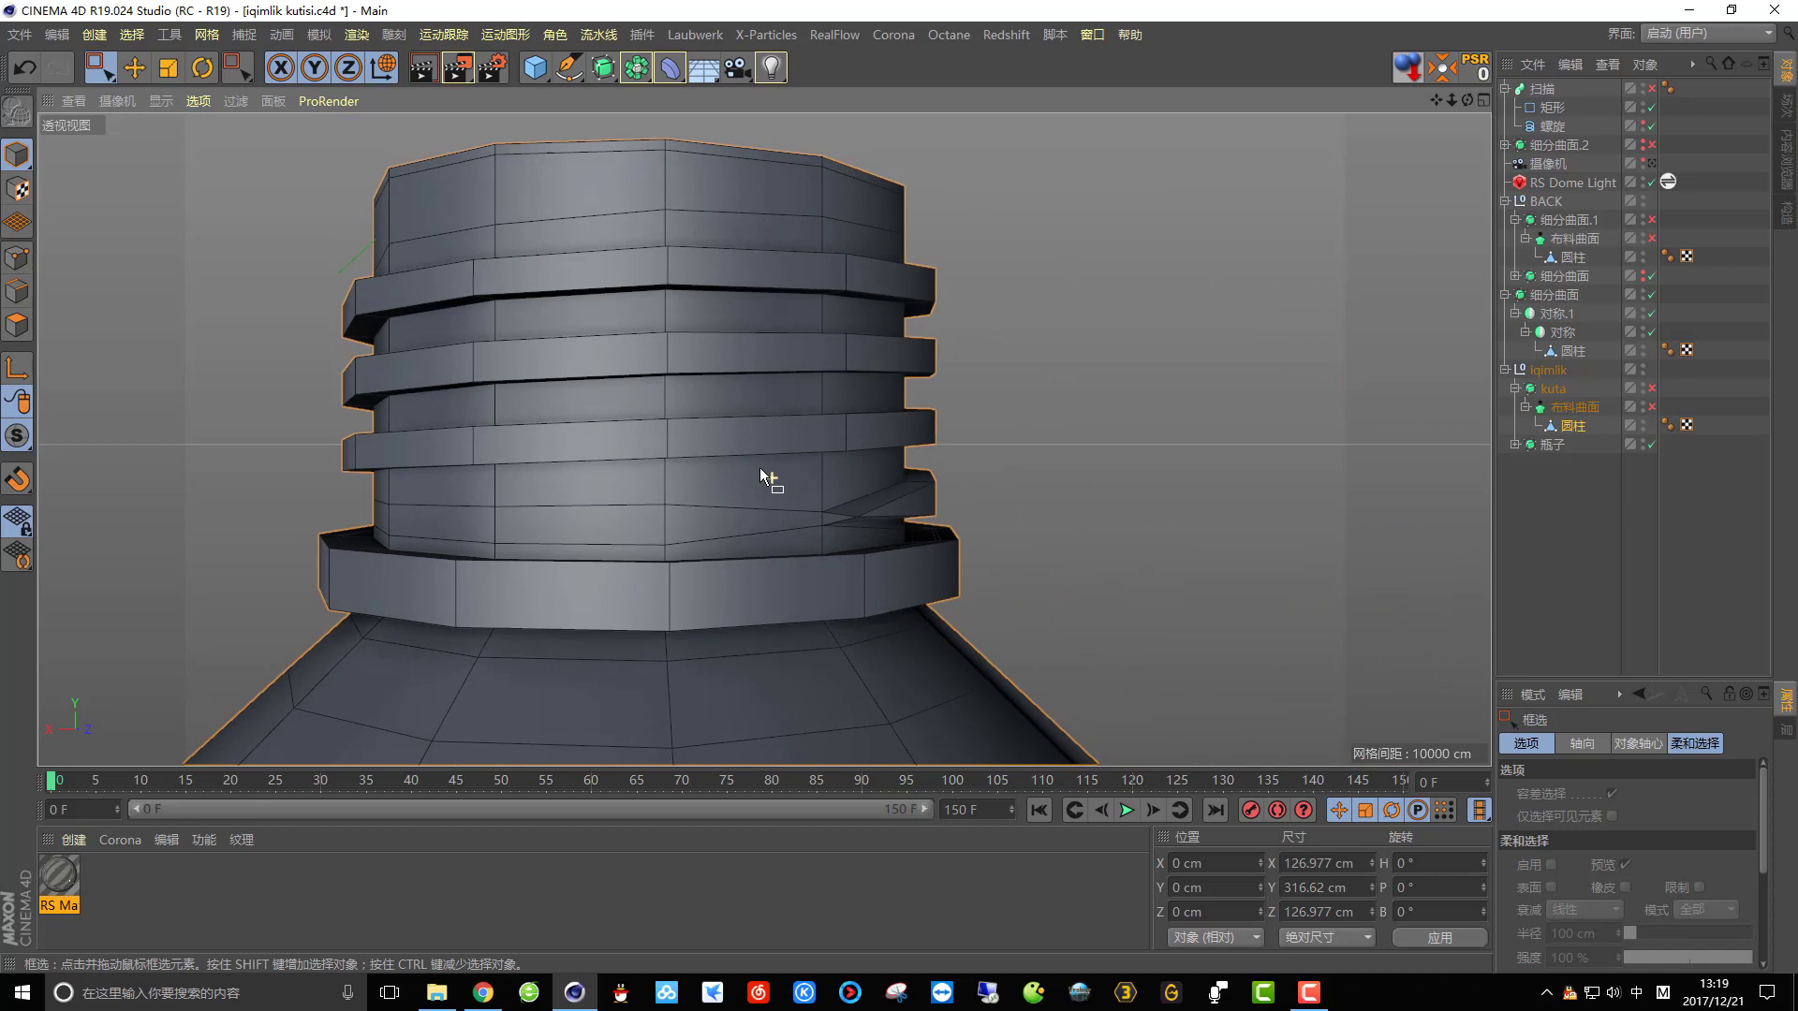
In Points mode, box-select every point of the threaded neck above the neck ring in the left view and delete them.
click(1482, 100)
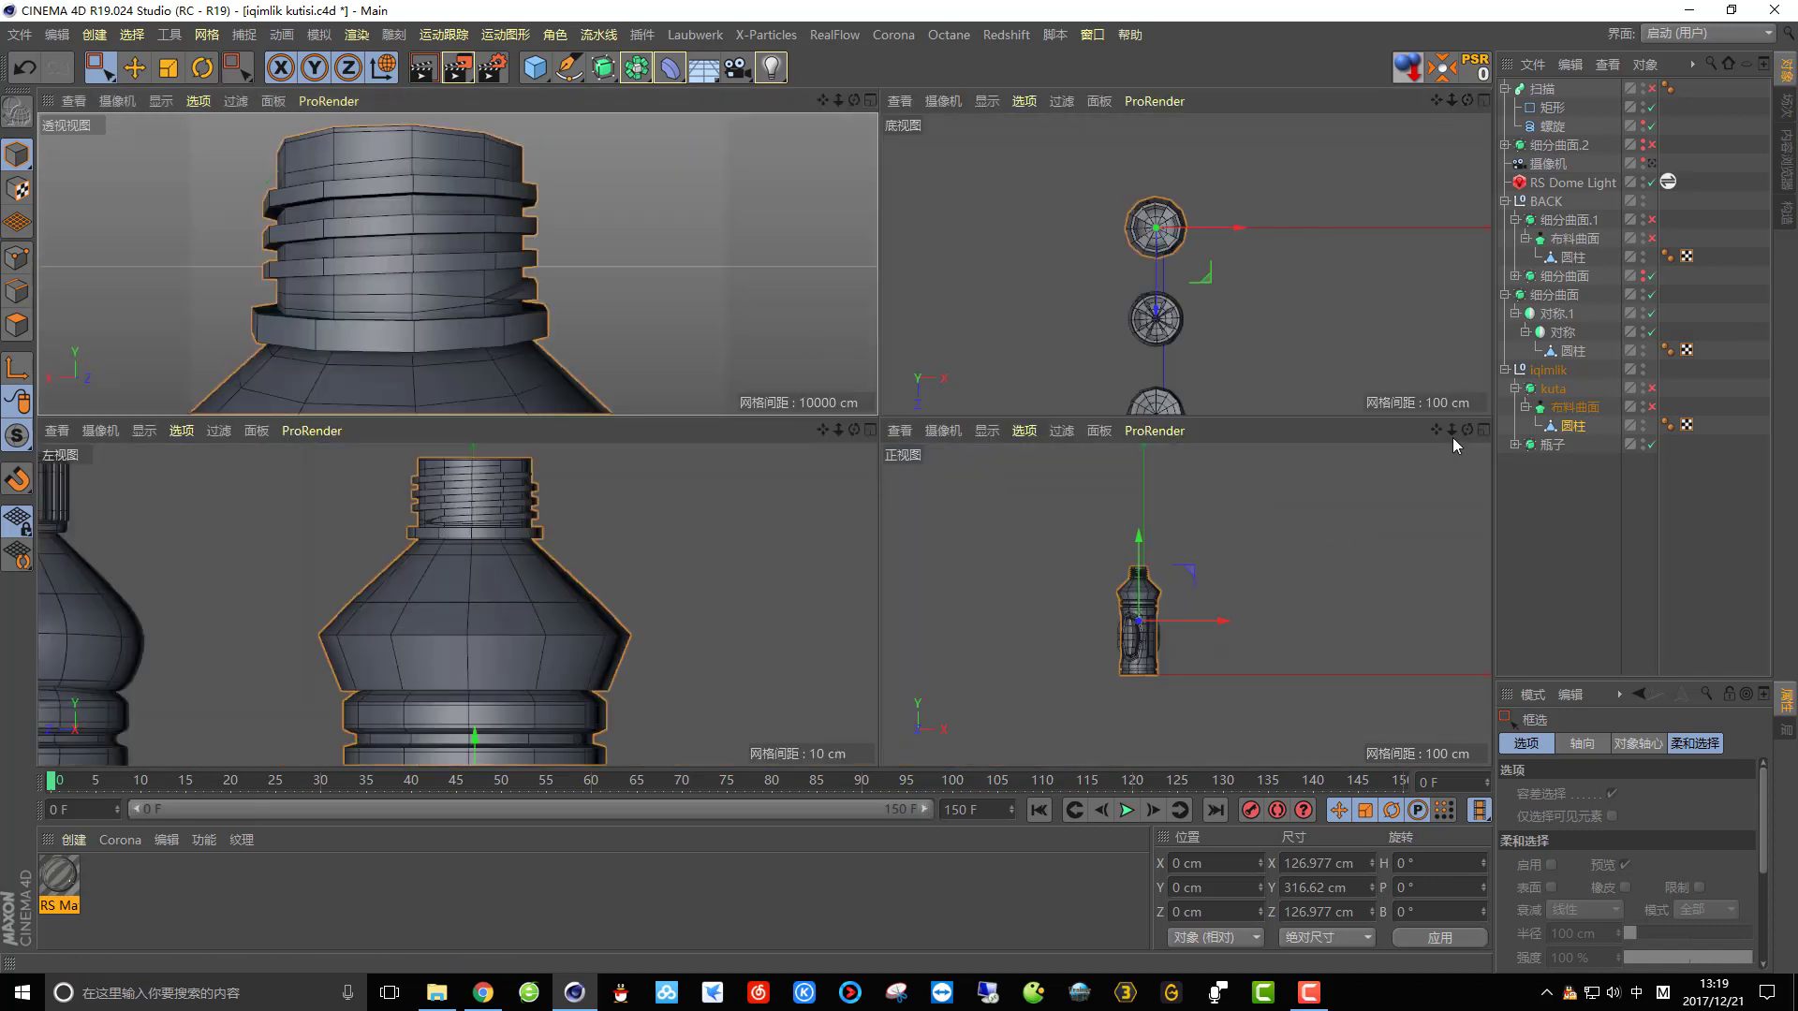
click(864, 427)
scroll(824, 312, up, 8)
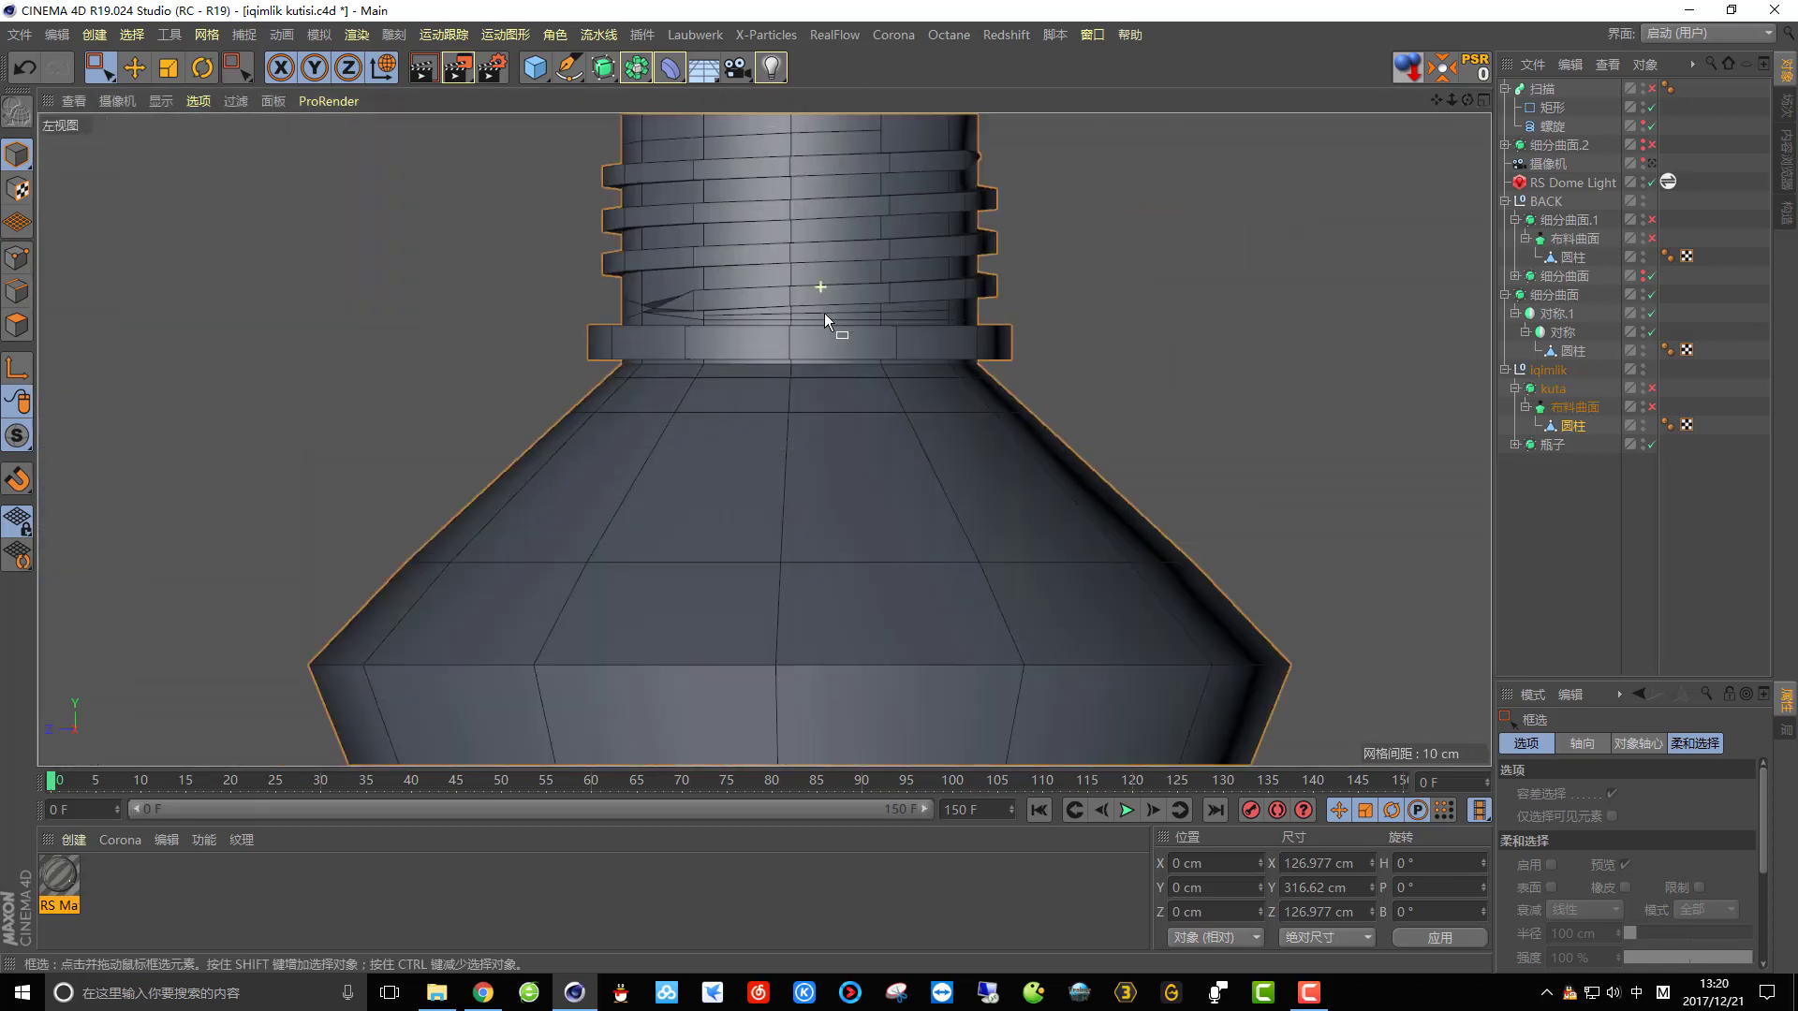
click(17, 258)
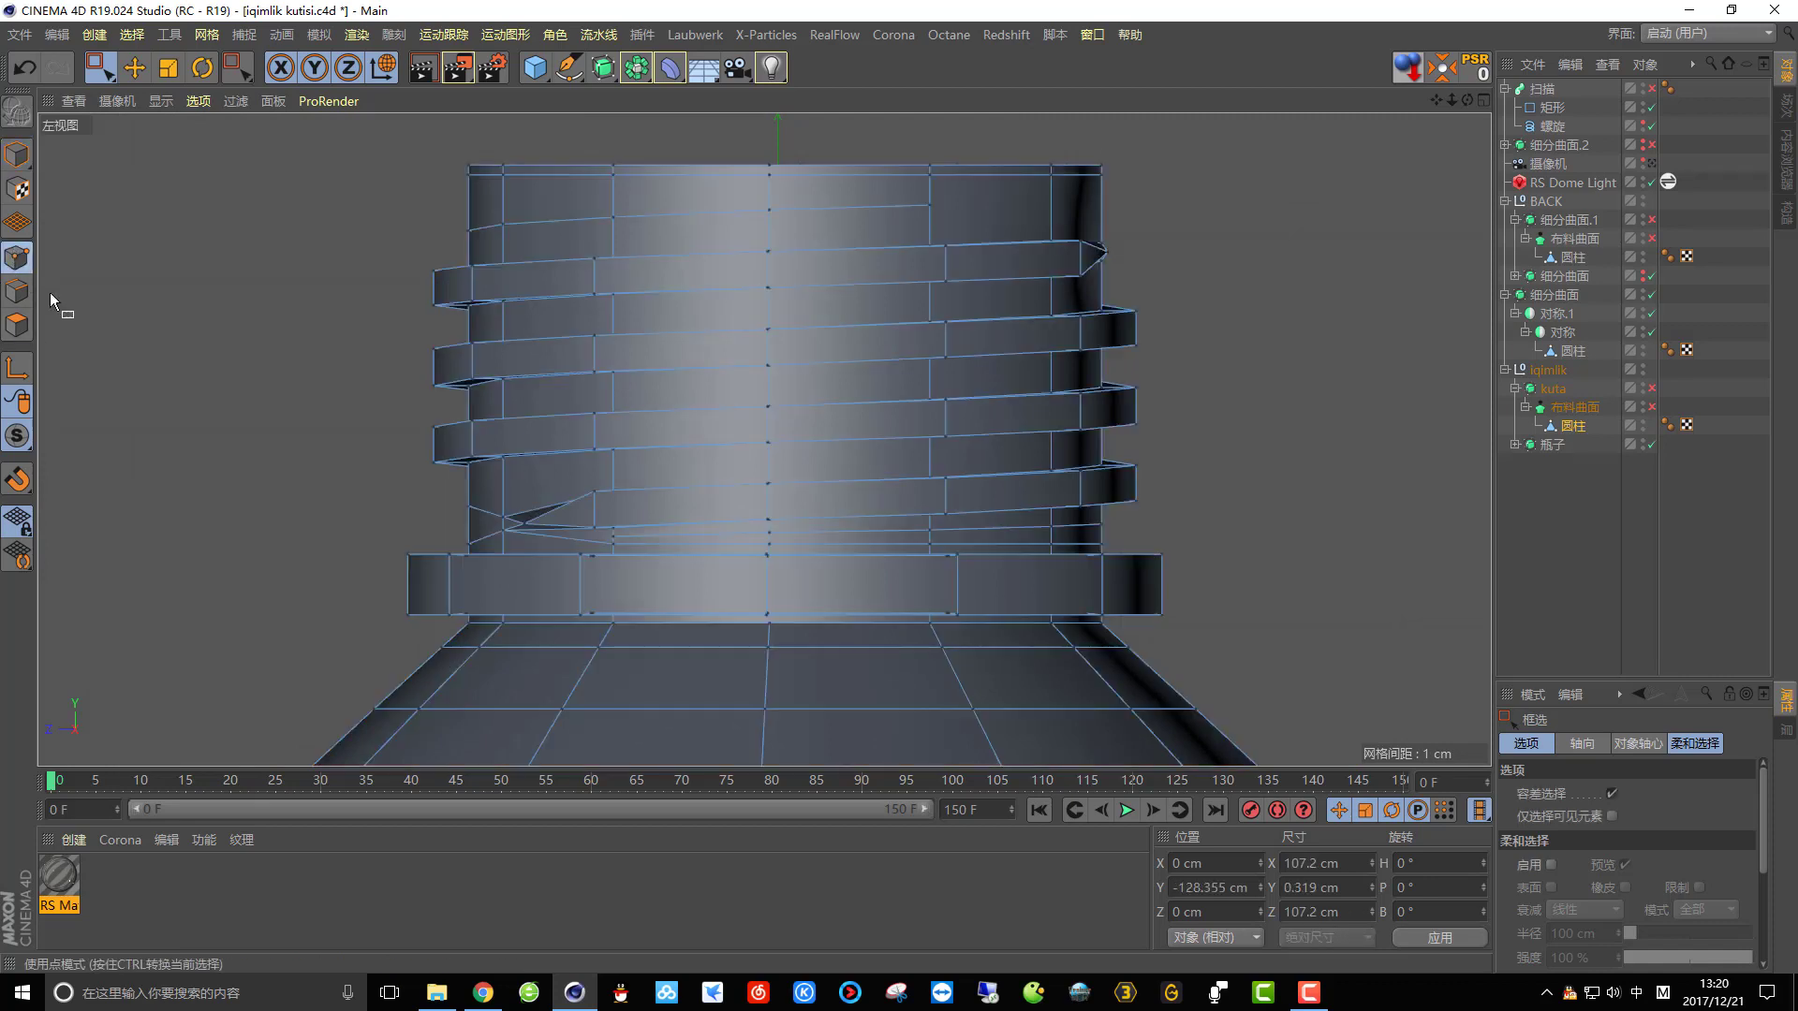
scroll(462, 402, down, 2)
scroll(582, 452, up, 3)
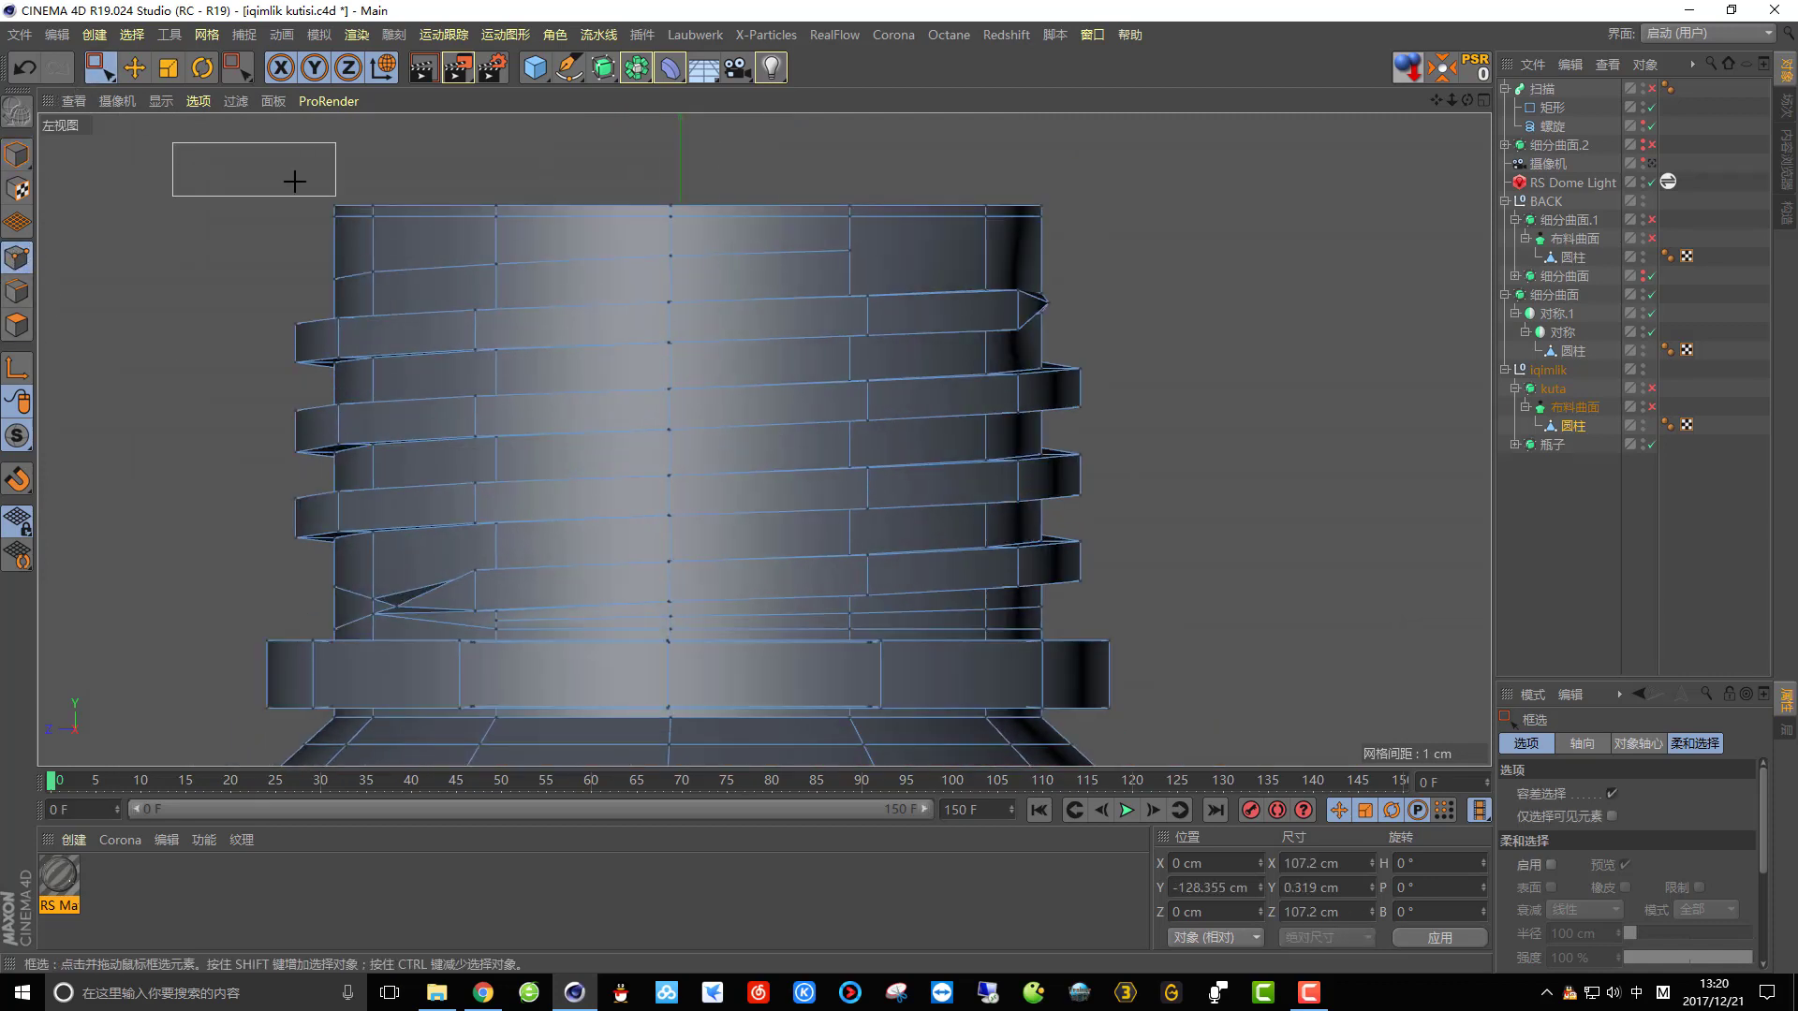
drag(98, 64, 163, 142)
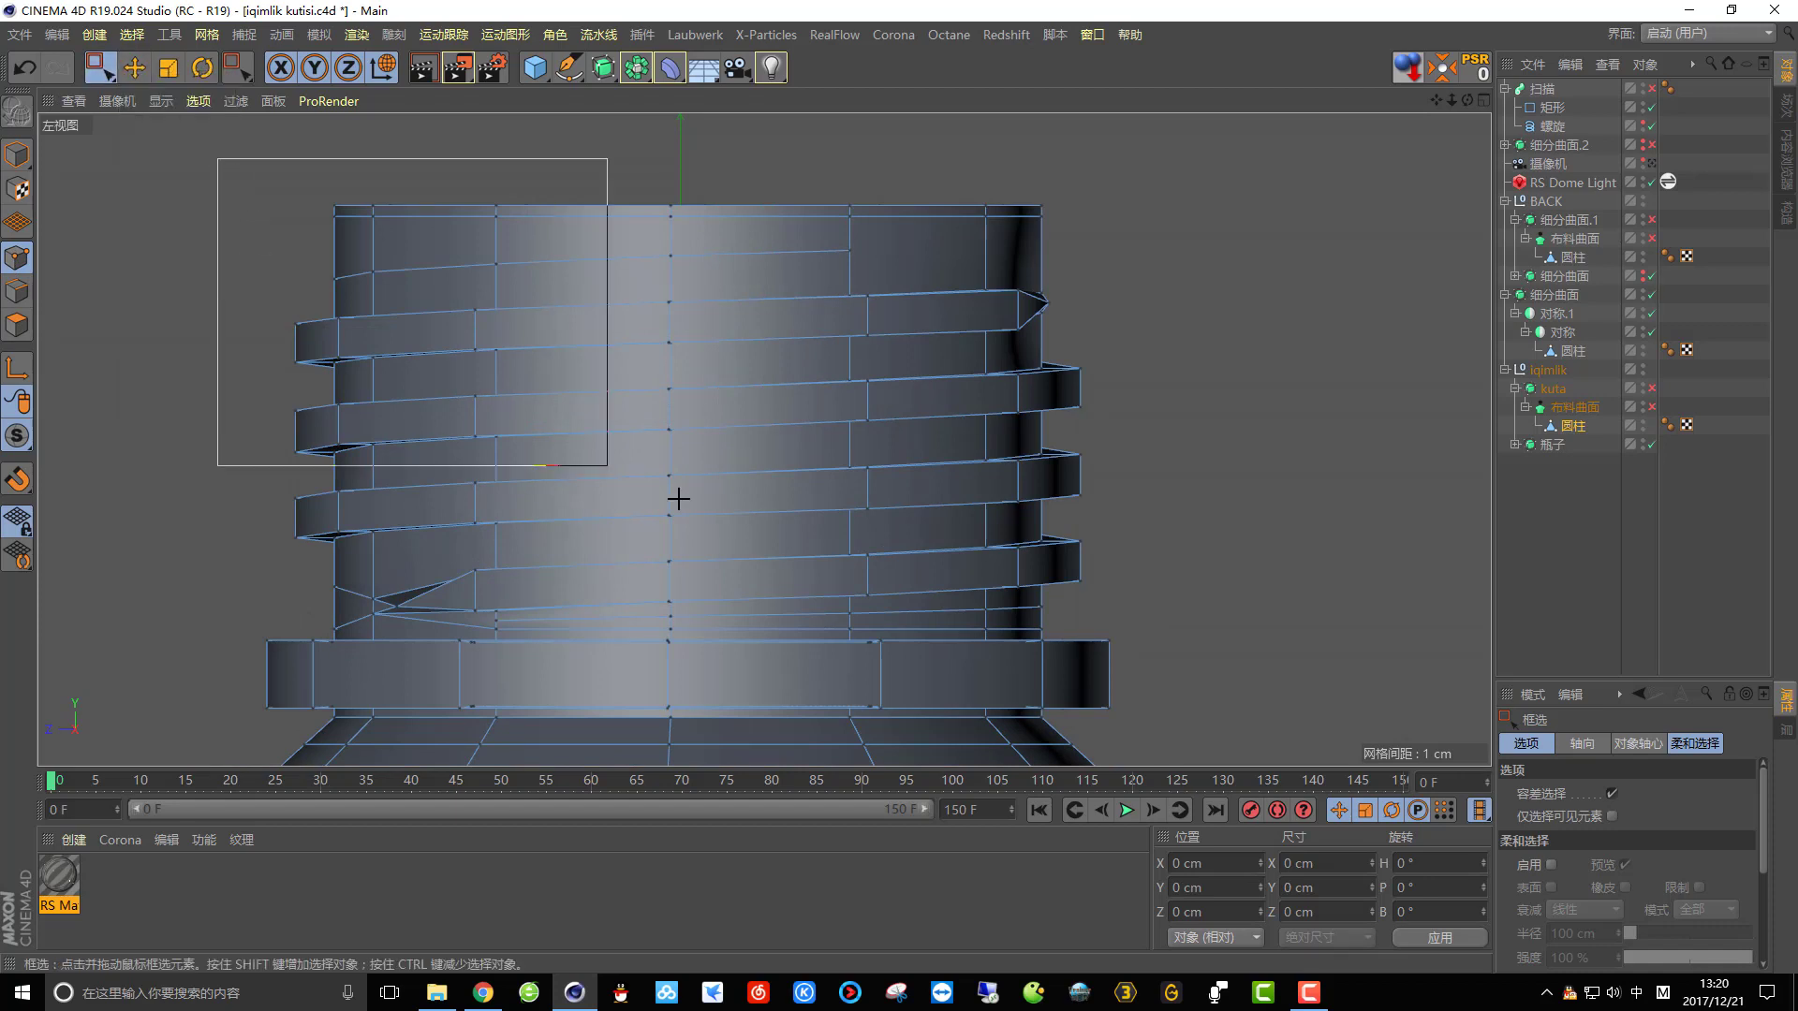
drag(922, 529, 1255, 634)
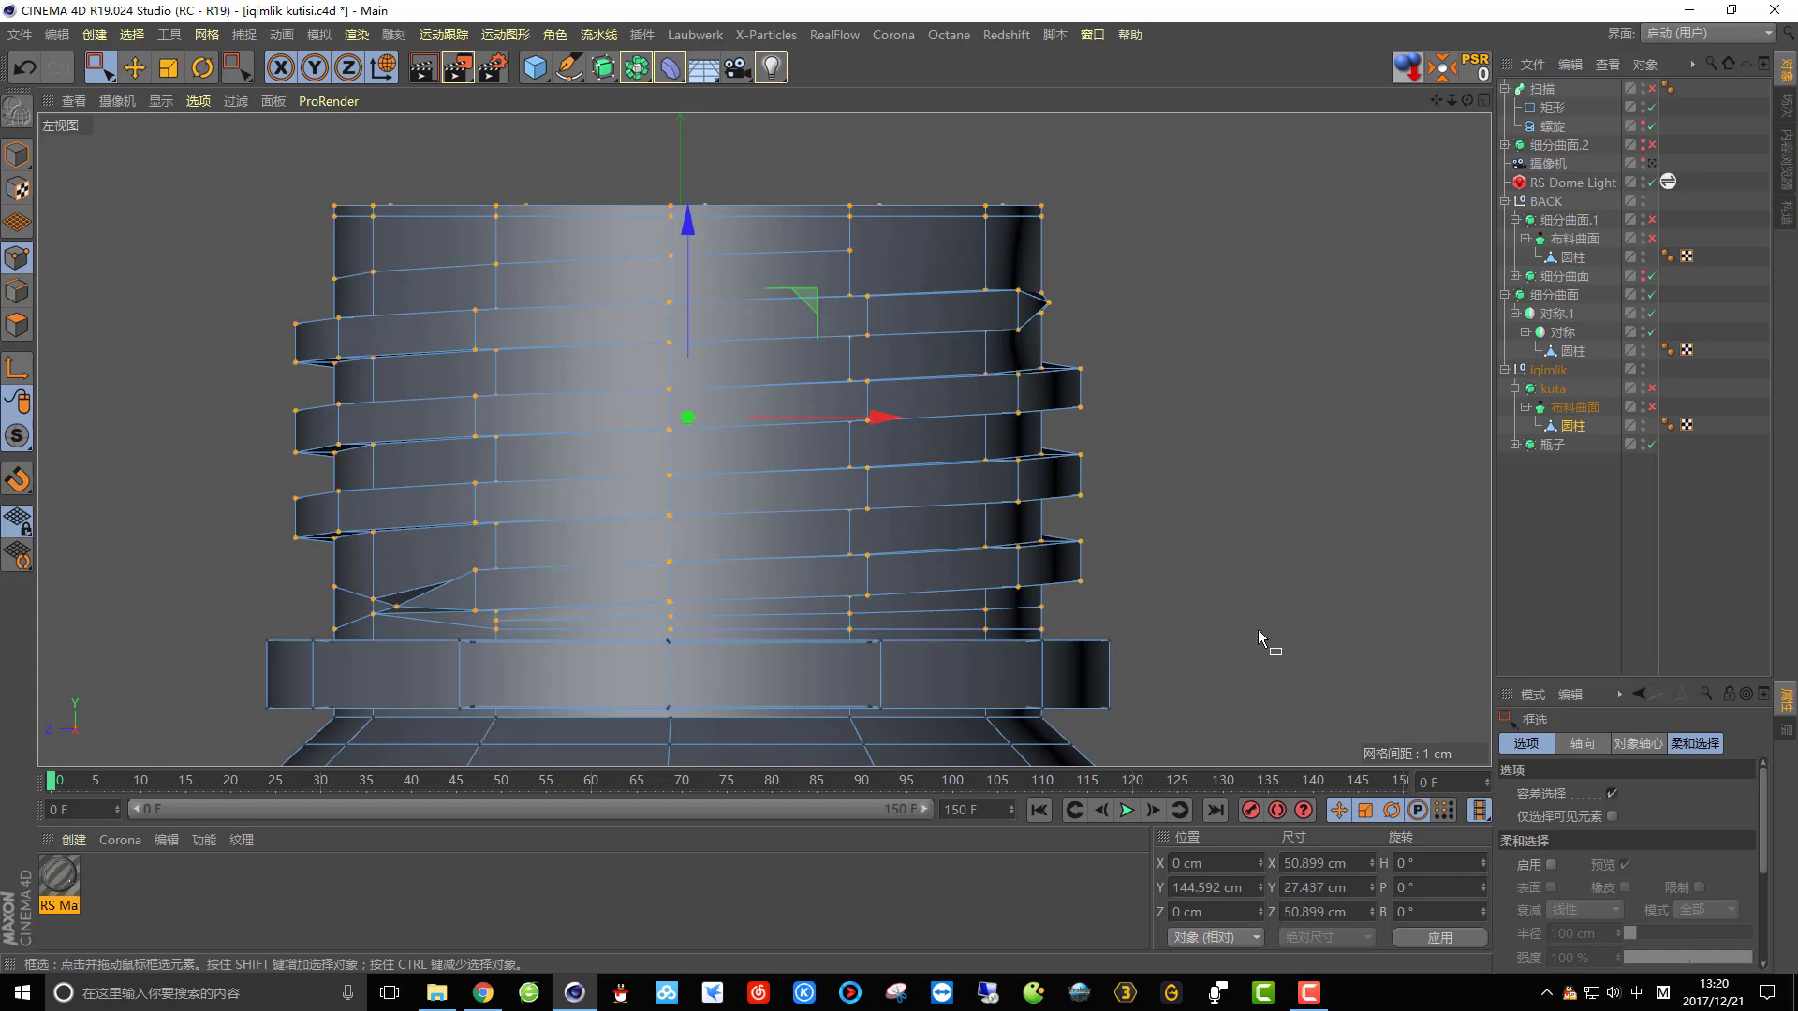
click(1483, 102)
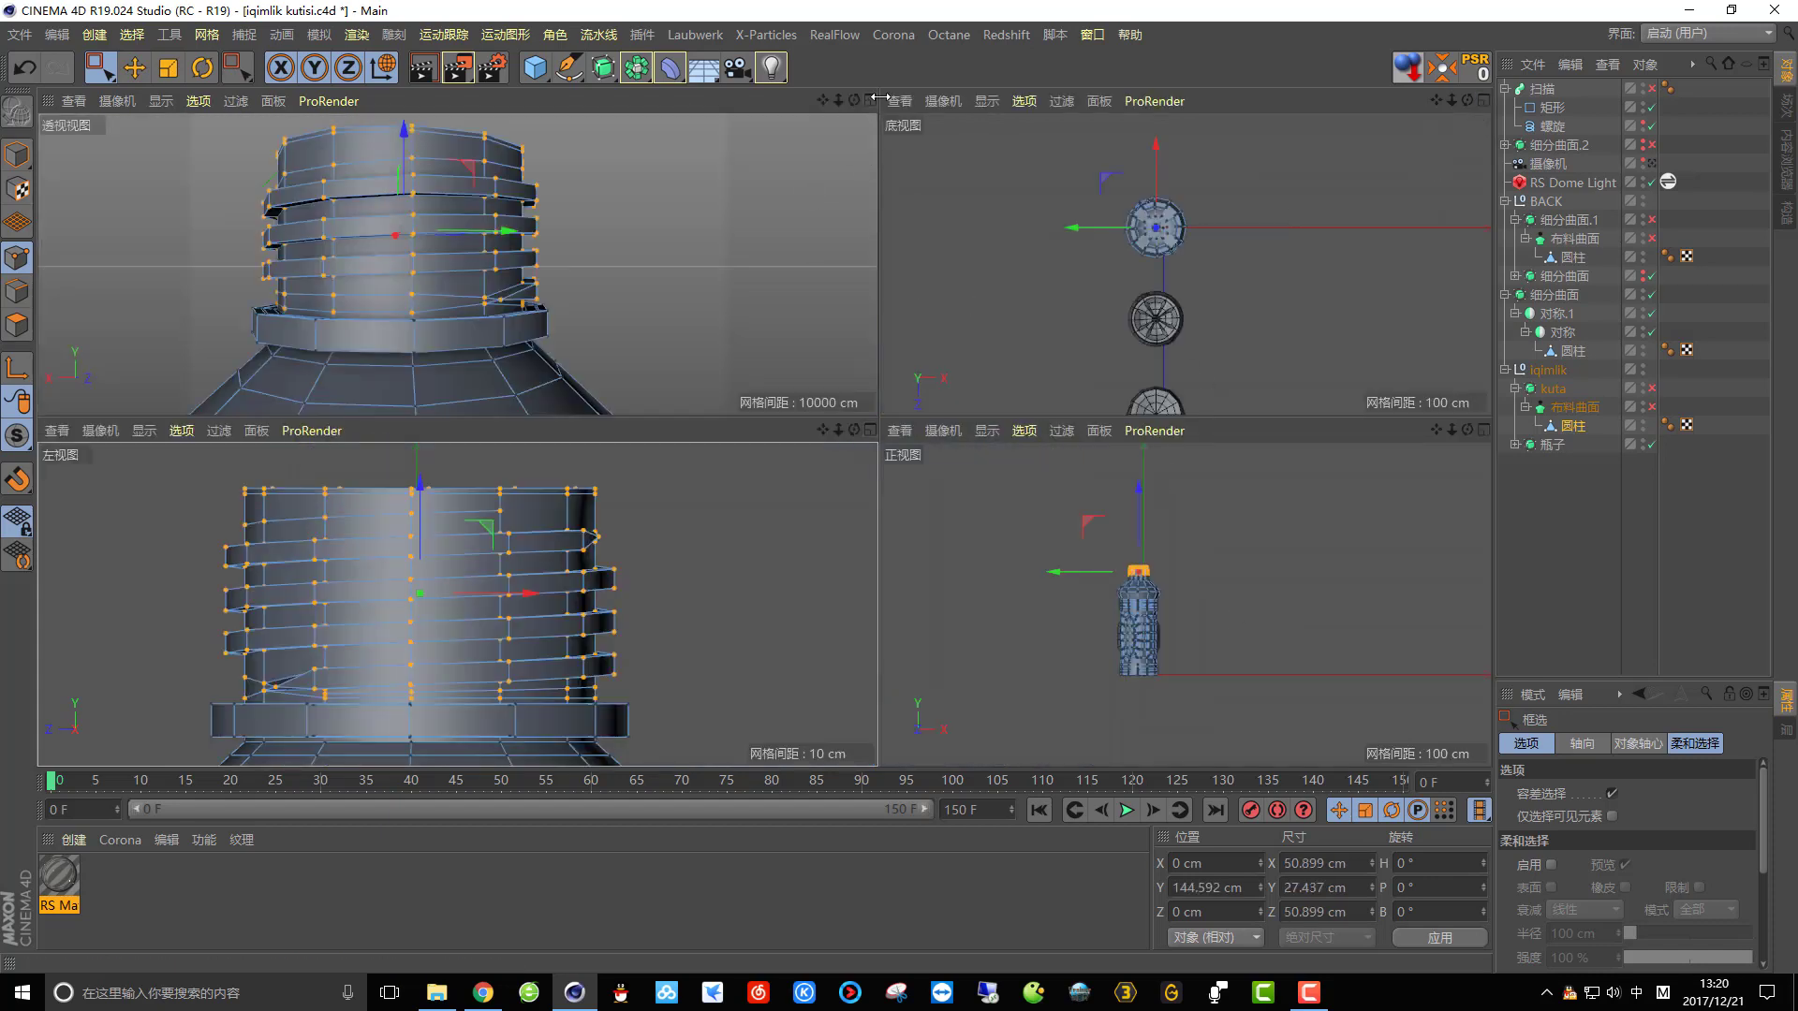
click(871, 101)
key(Delete)
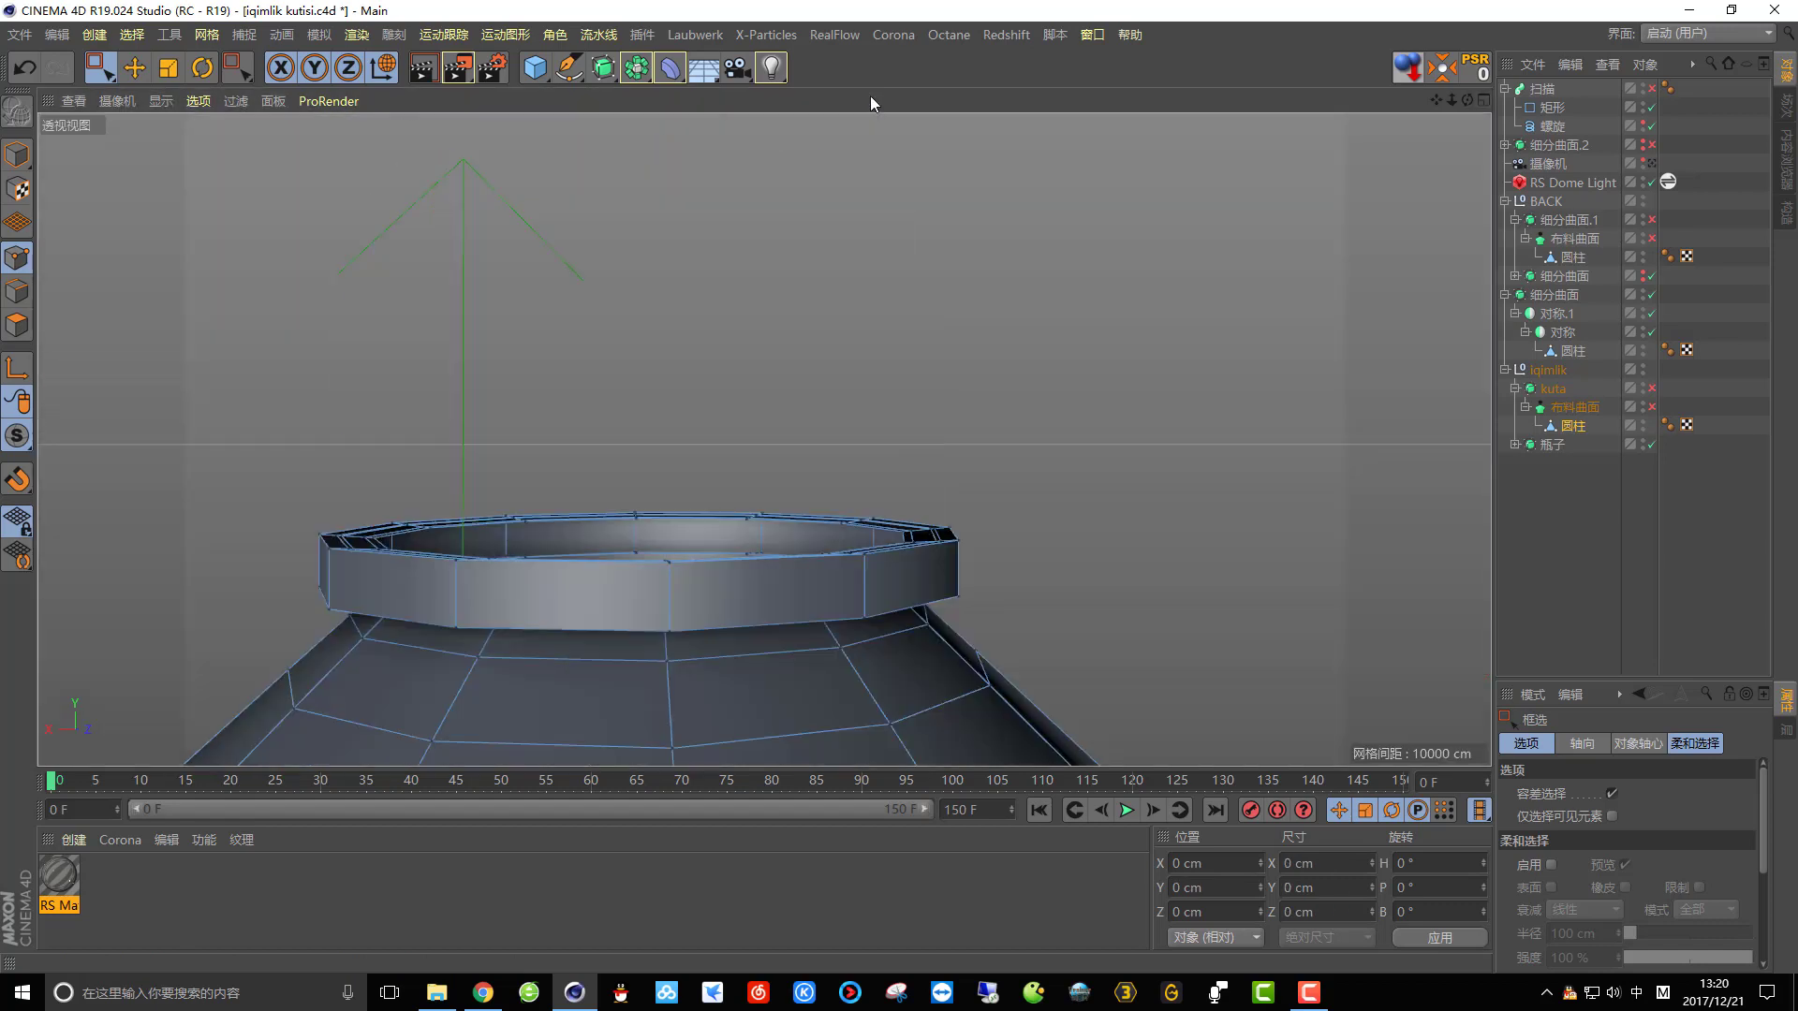
Activate Loop Selection and select the loop of points around the inner rim of the neck ring.
alt+drag(896, 193, 833, 504)
alt+right_drag(833, 504, 929, 510)
alt+drag(958, 479, 890, 473)
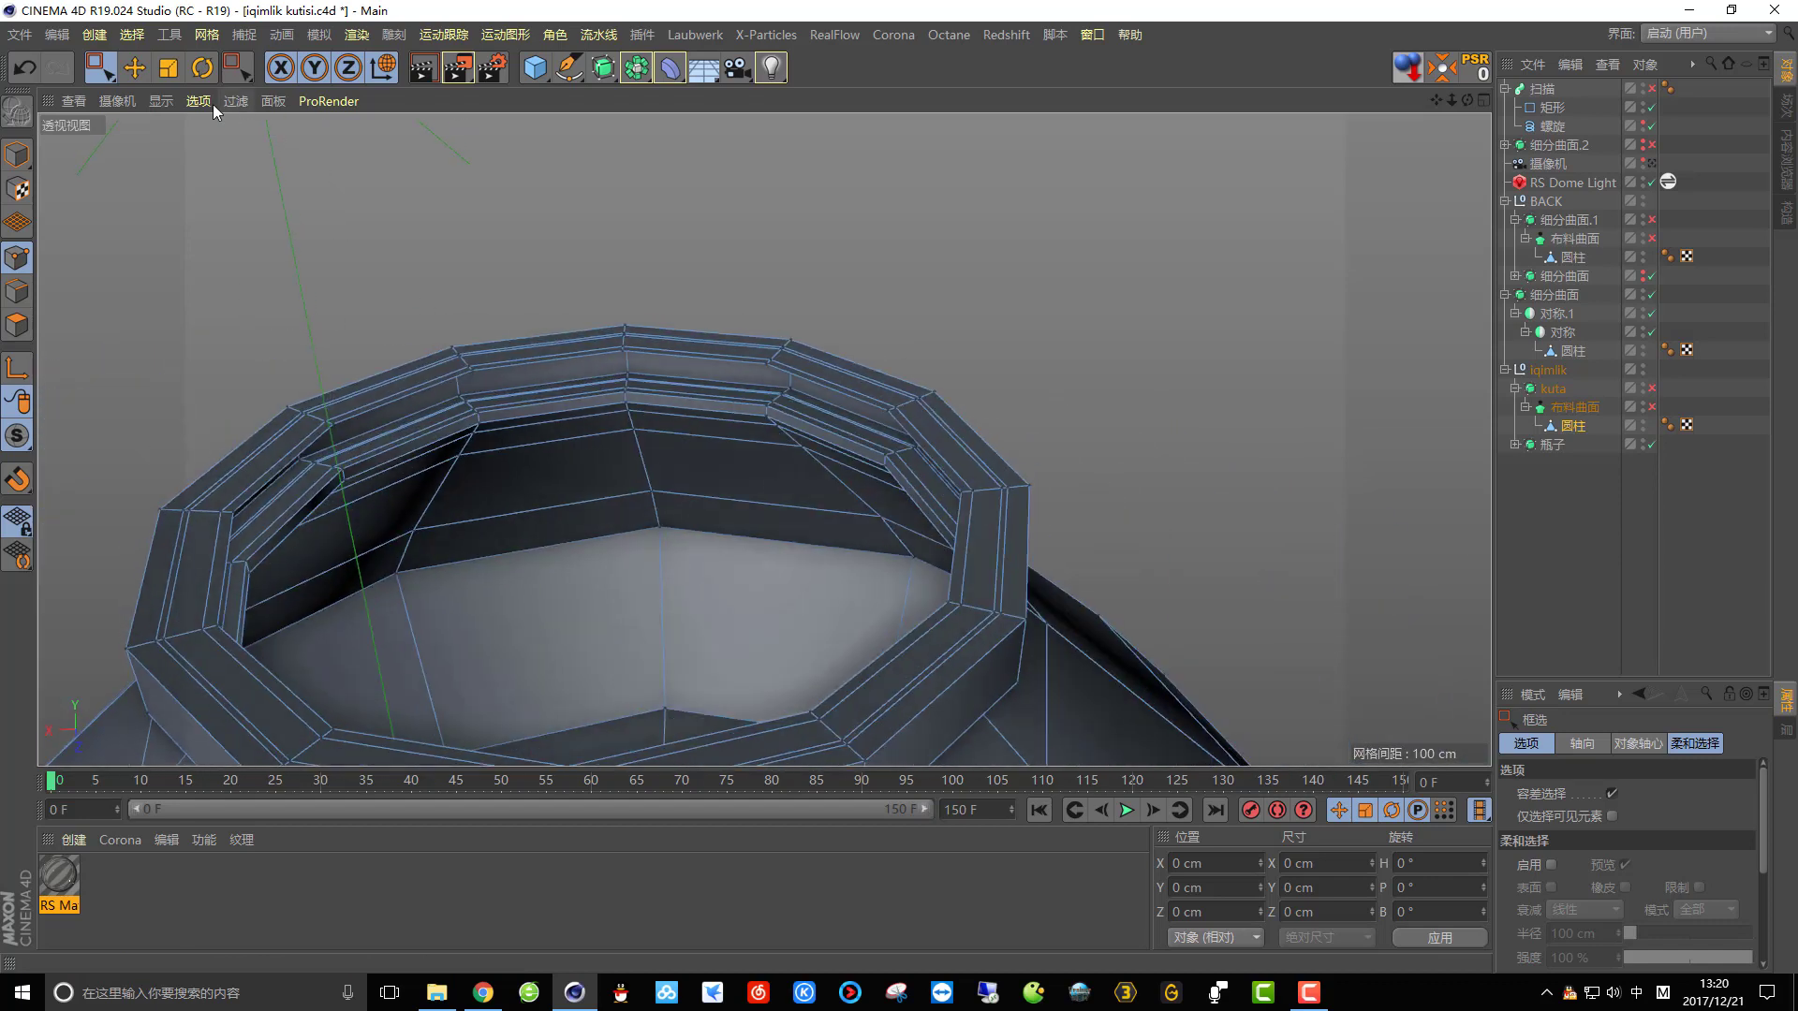
click(126, 32)
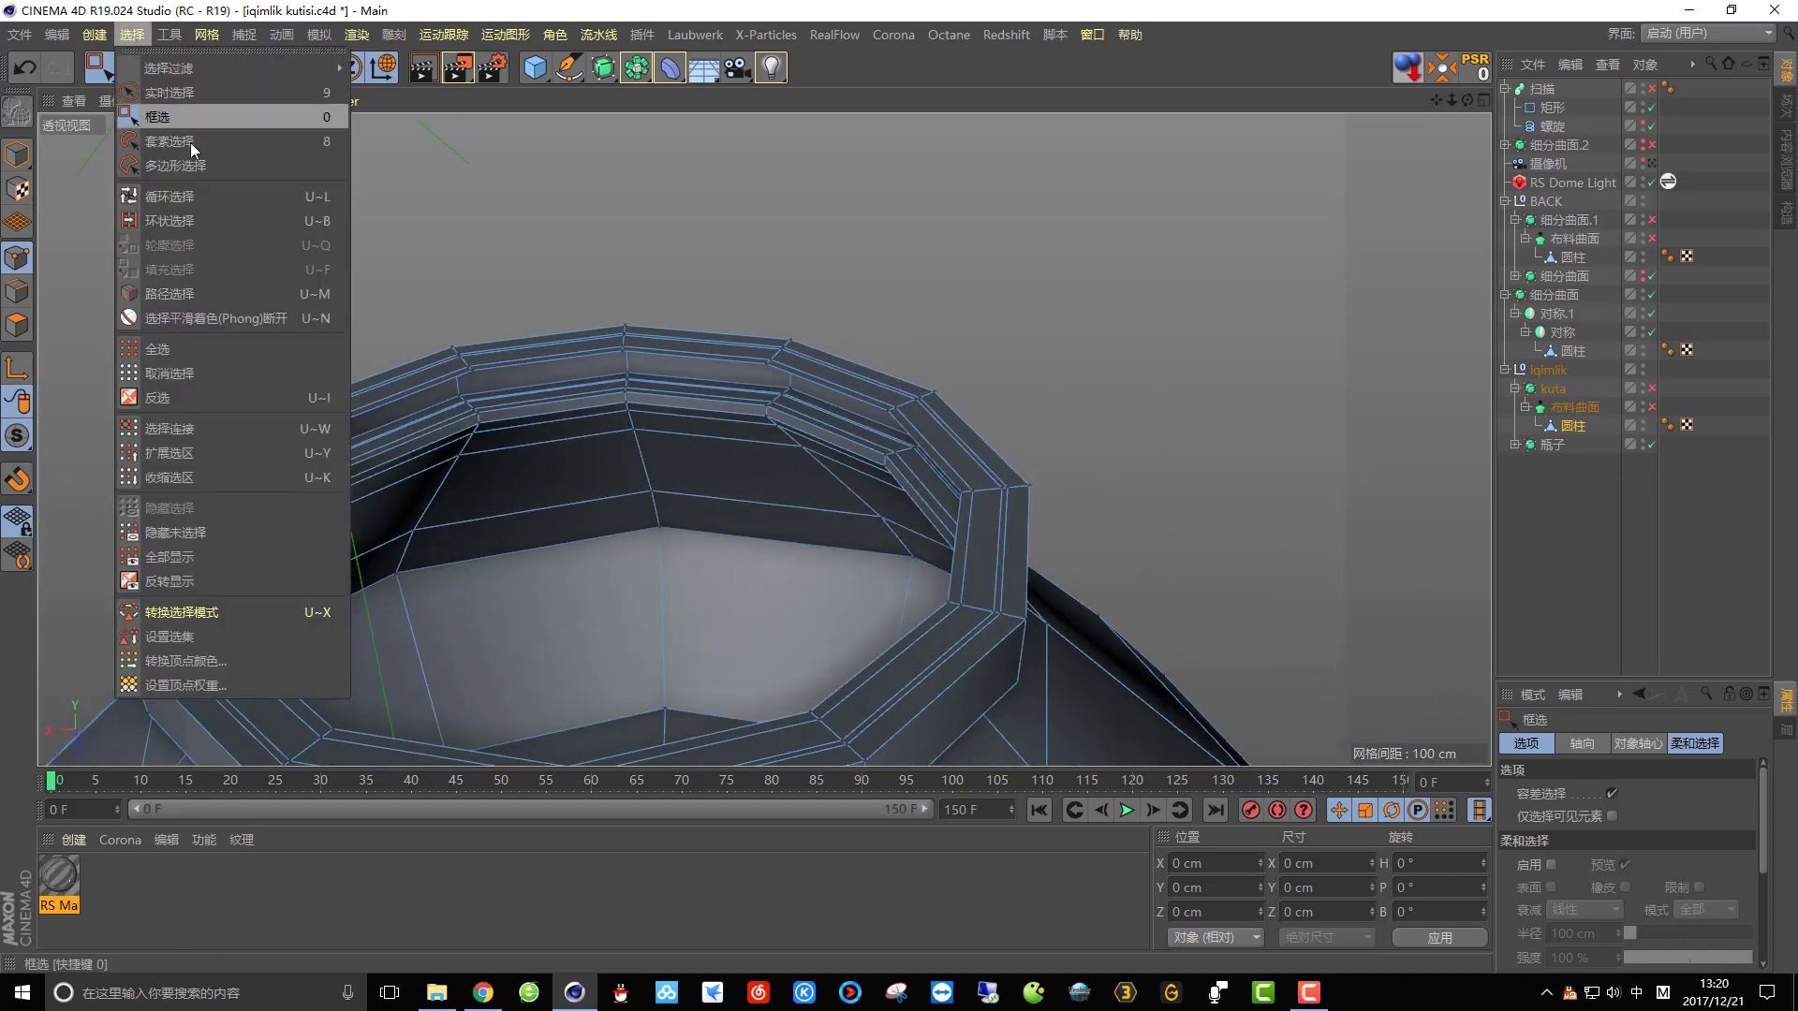
click(228, 193)
alt+drag(734, 350, 897, 323)
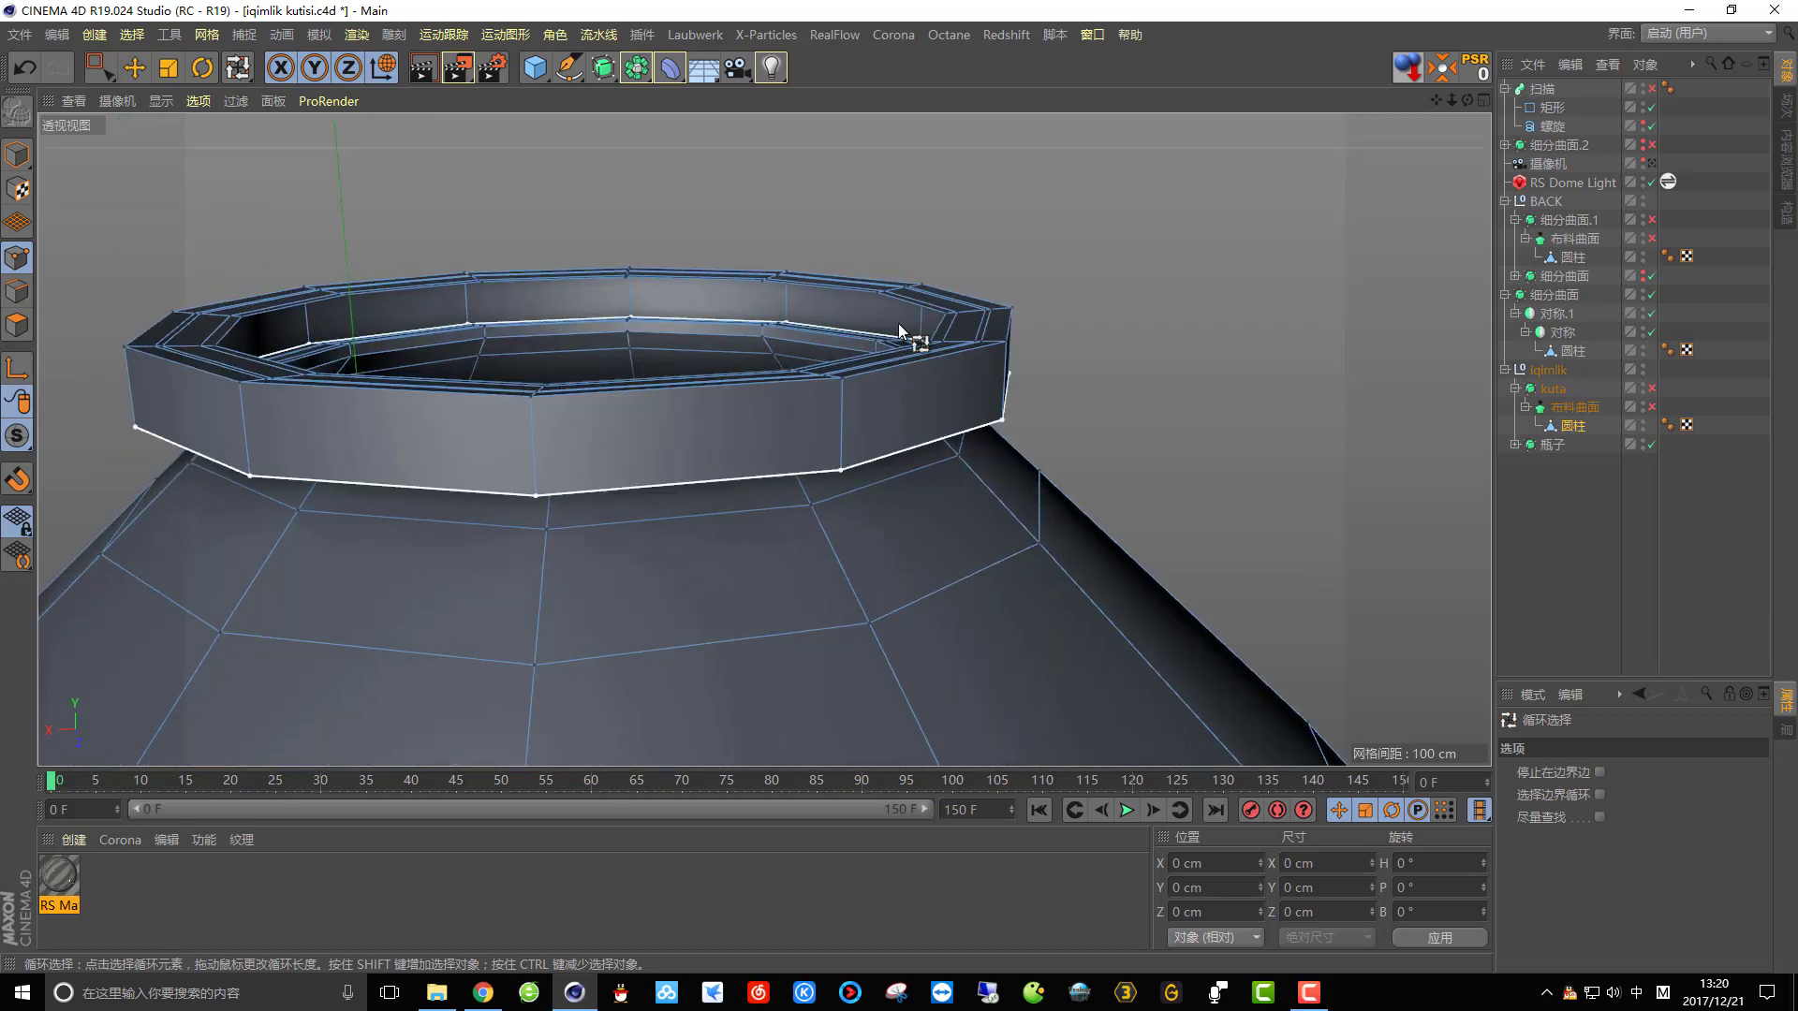
alt+right_drag(897, 323, 978, 307)
alt+drag(998, 267, 992, 392)
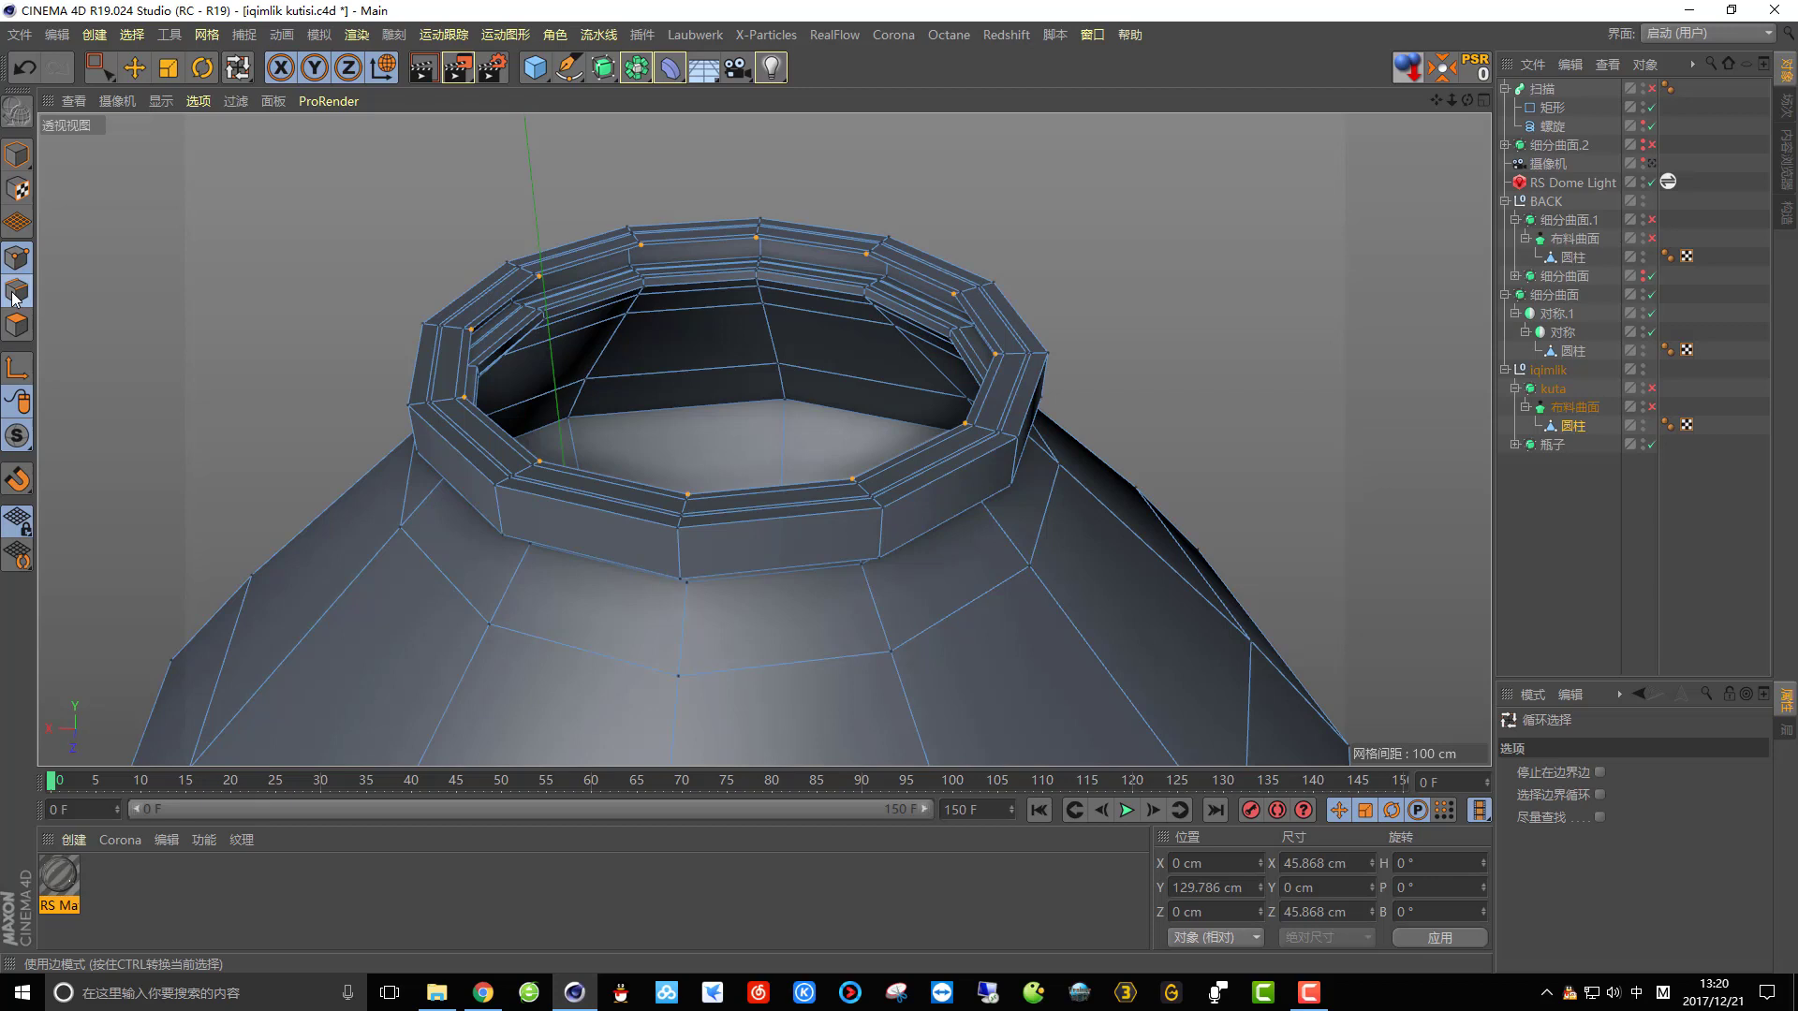
Switch to Edges mode and loop-select the inner edge on top of the neck ring.
click(16, 292)
alt+drag(654, 323, 118, 294)
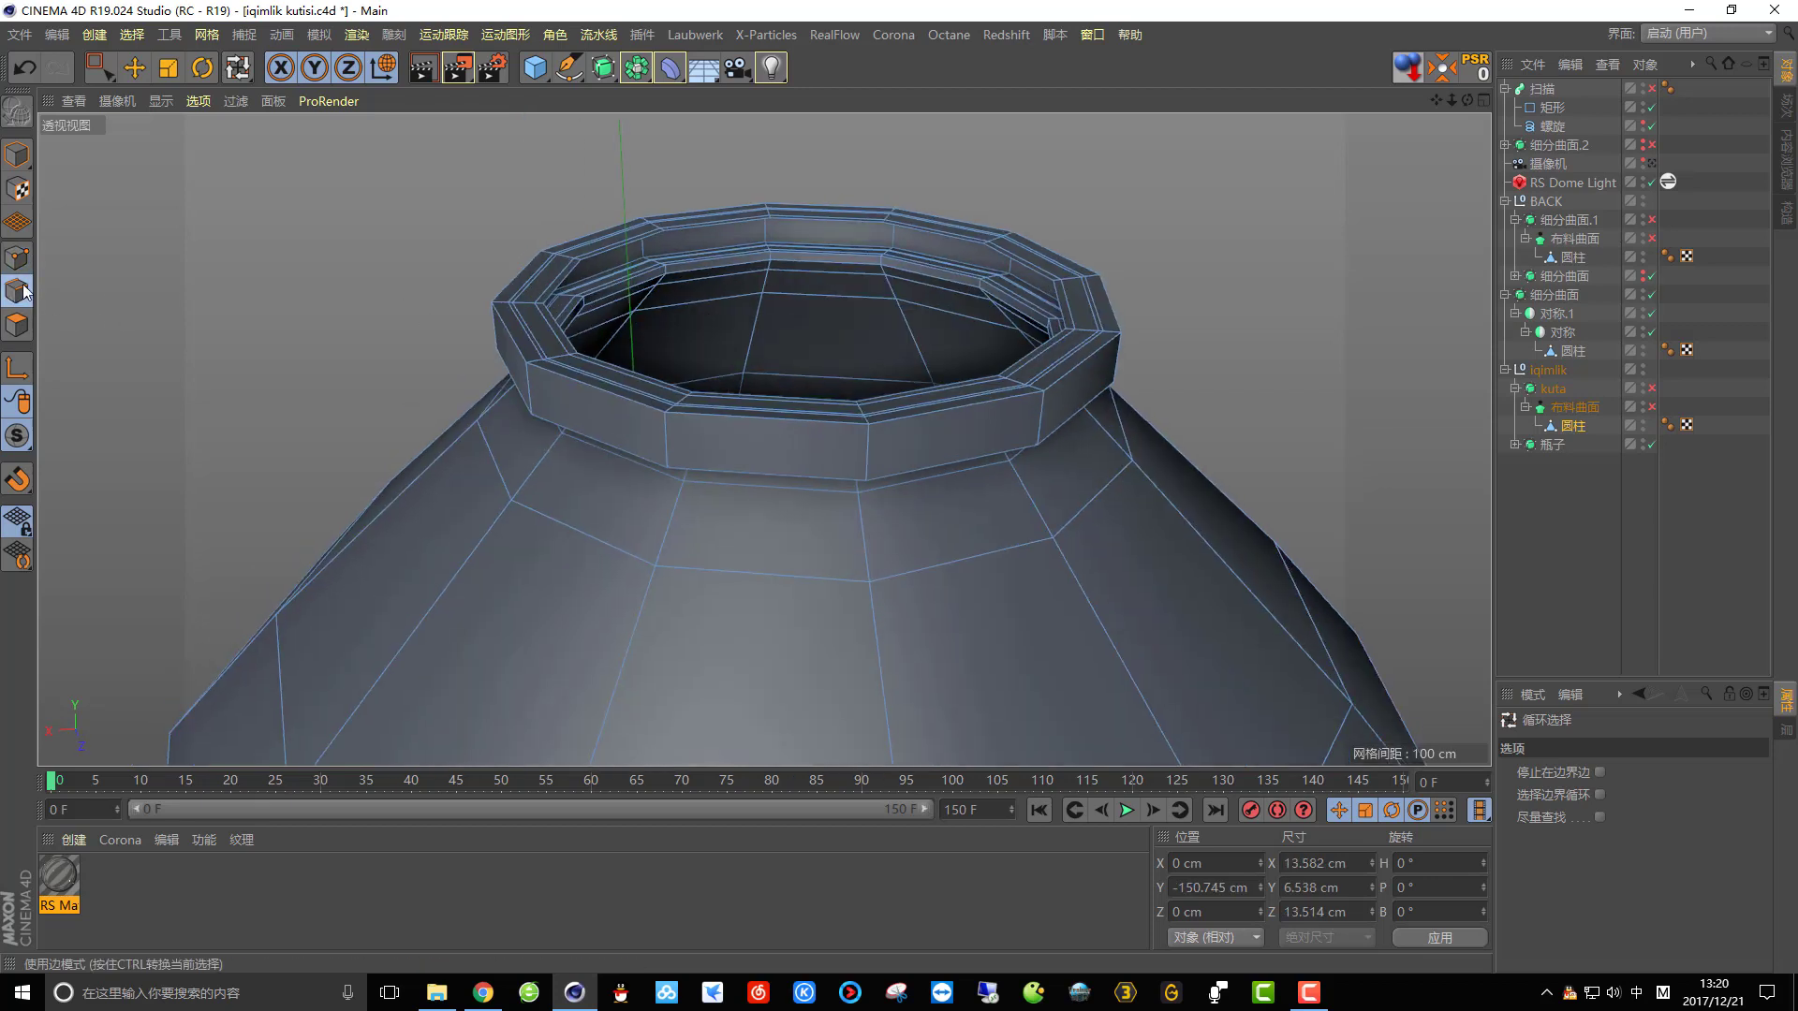
alt+right_drag(514, 288, 1011, 267)
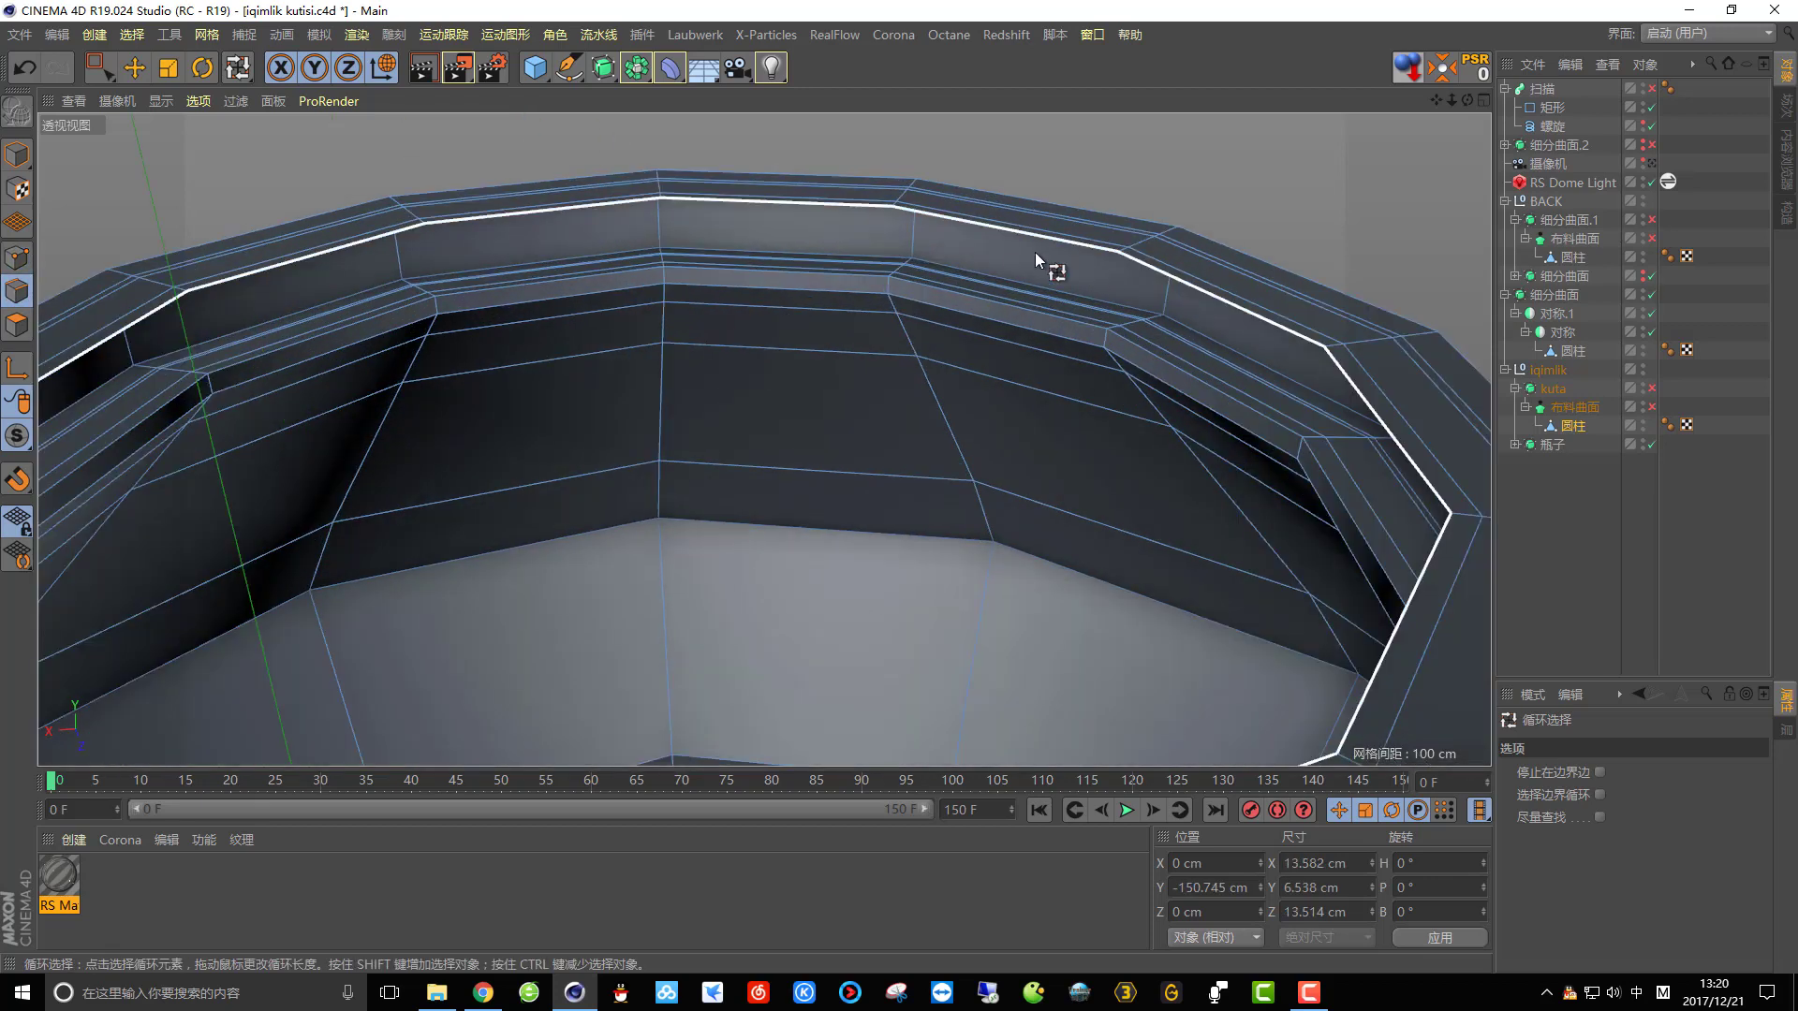
alt+drag(1036, 251, 1002, 262)
click(993, 264)
alt+right_drag(1000, 285, 806, 408)
alt+drag(806, 409, 197, 159)
Extrude the selected edge loop straight up with the Move tool to a Y position of about 12.8 cm, forming a plain neck.
click(134, 68)
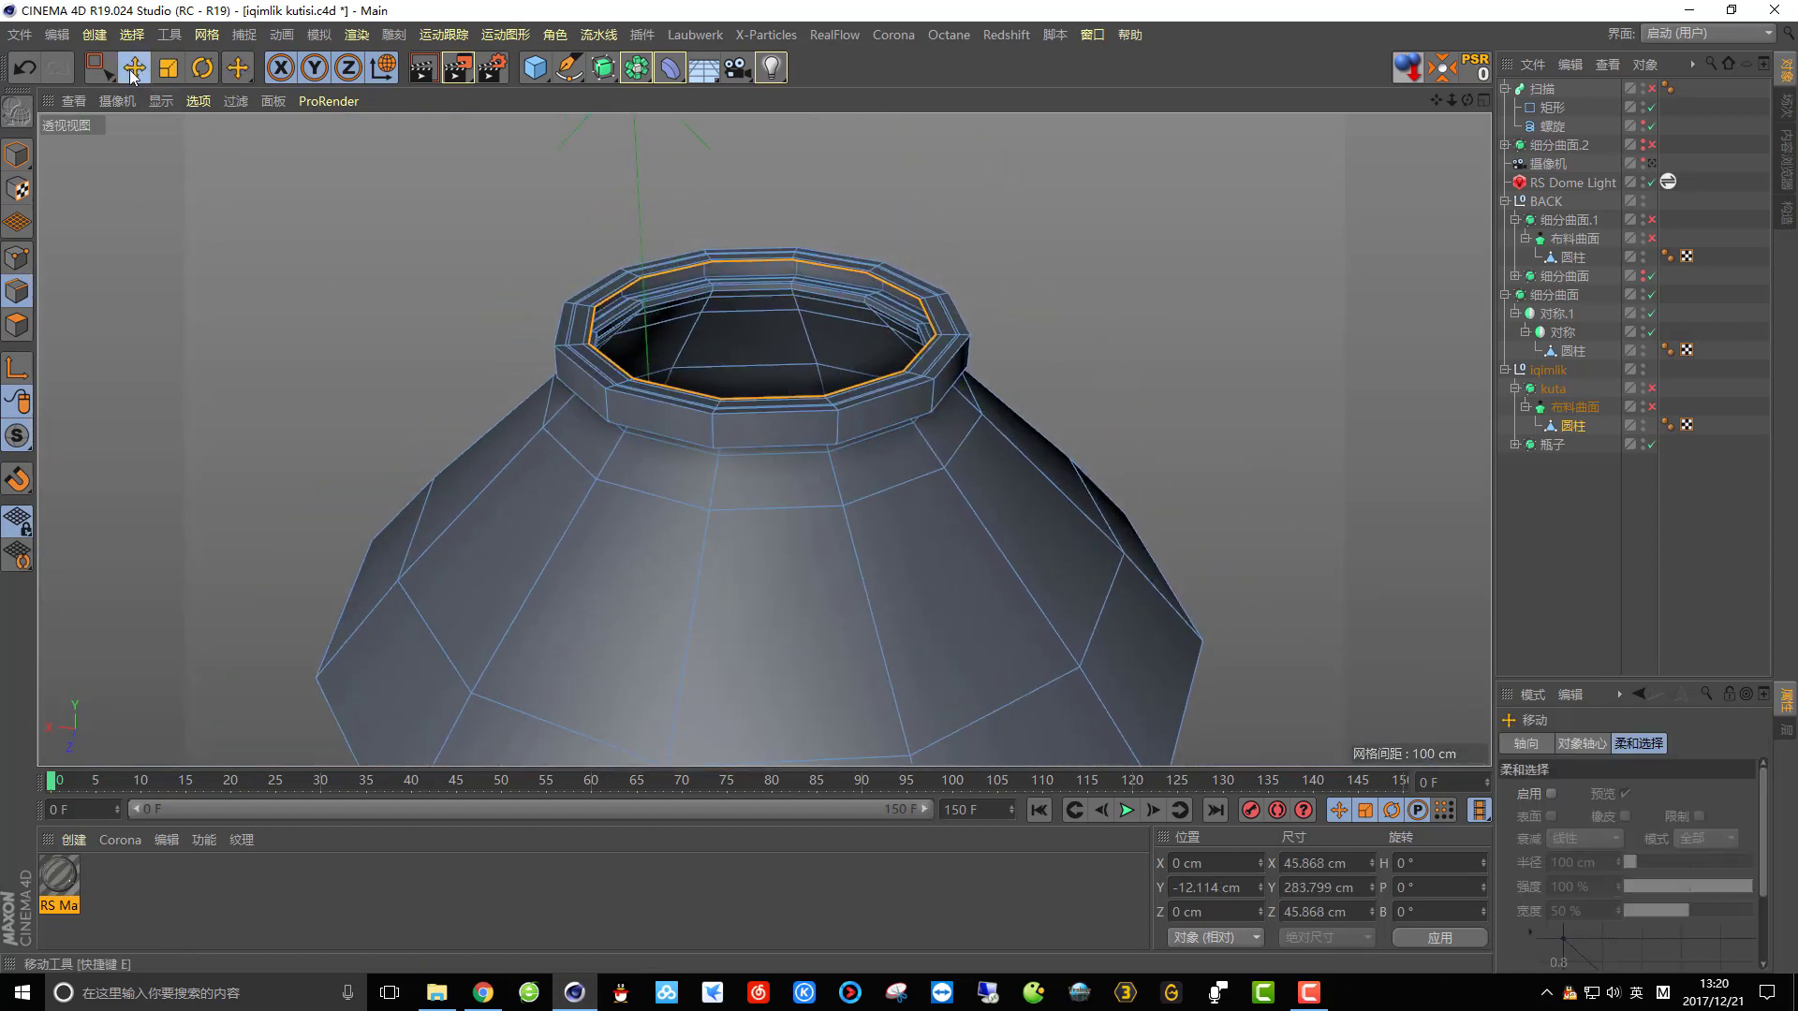
alt+right_drag(487, 323, 753, 345)
alt+drag(754, 341, 665, 665)
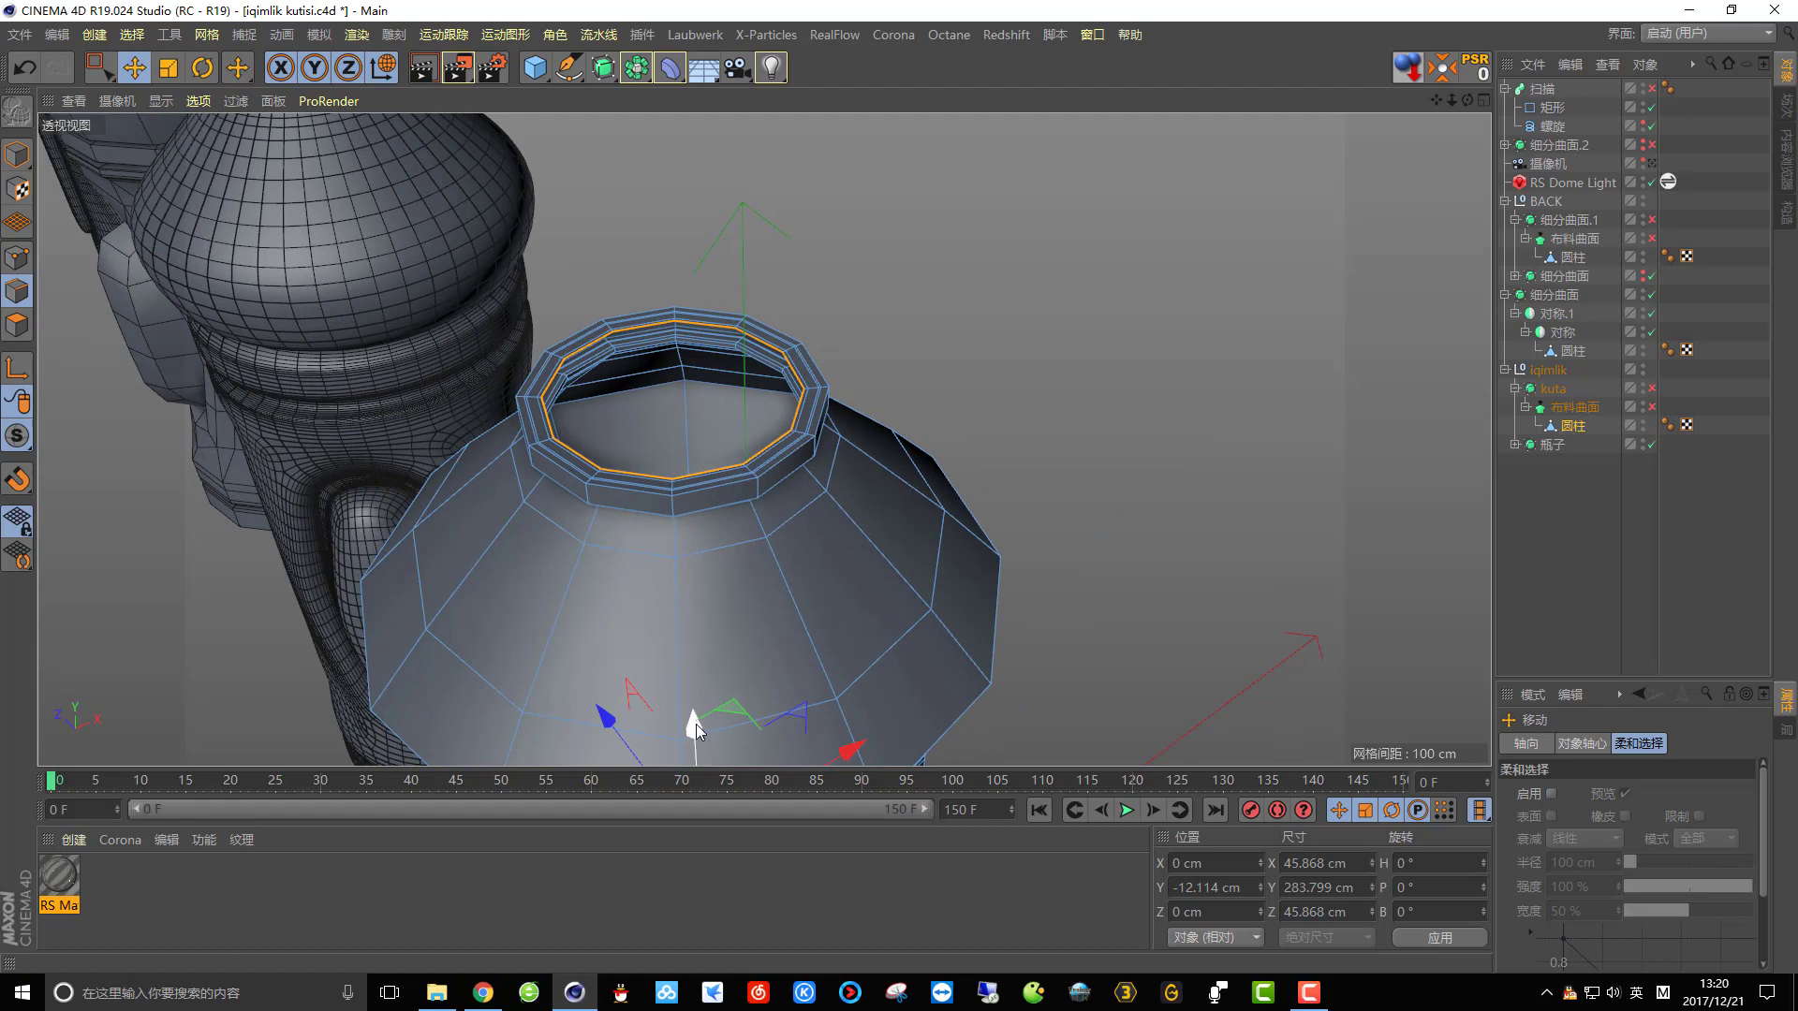
ctrl+drag(694, 727, 704, 673)
alt+drag(704, 672, 744, 341)
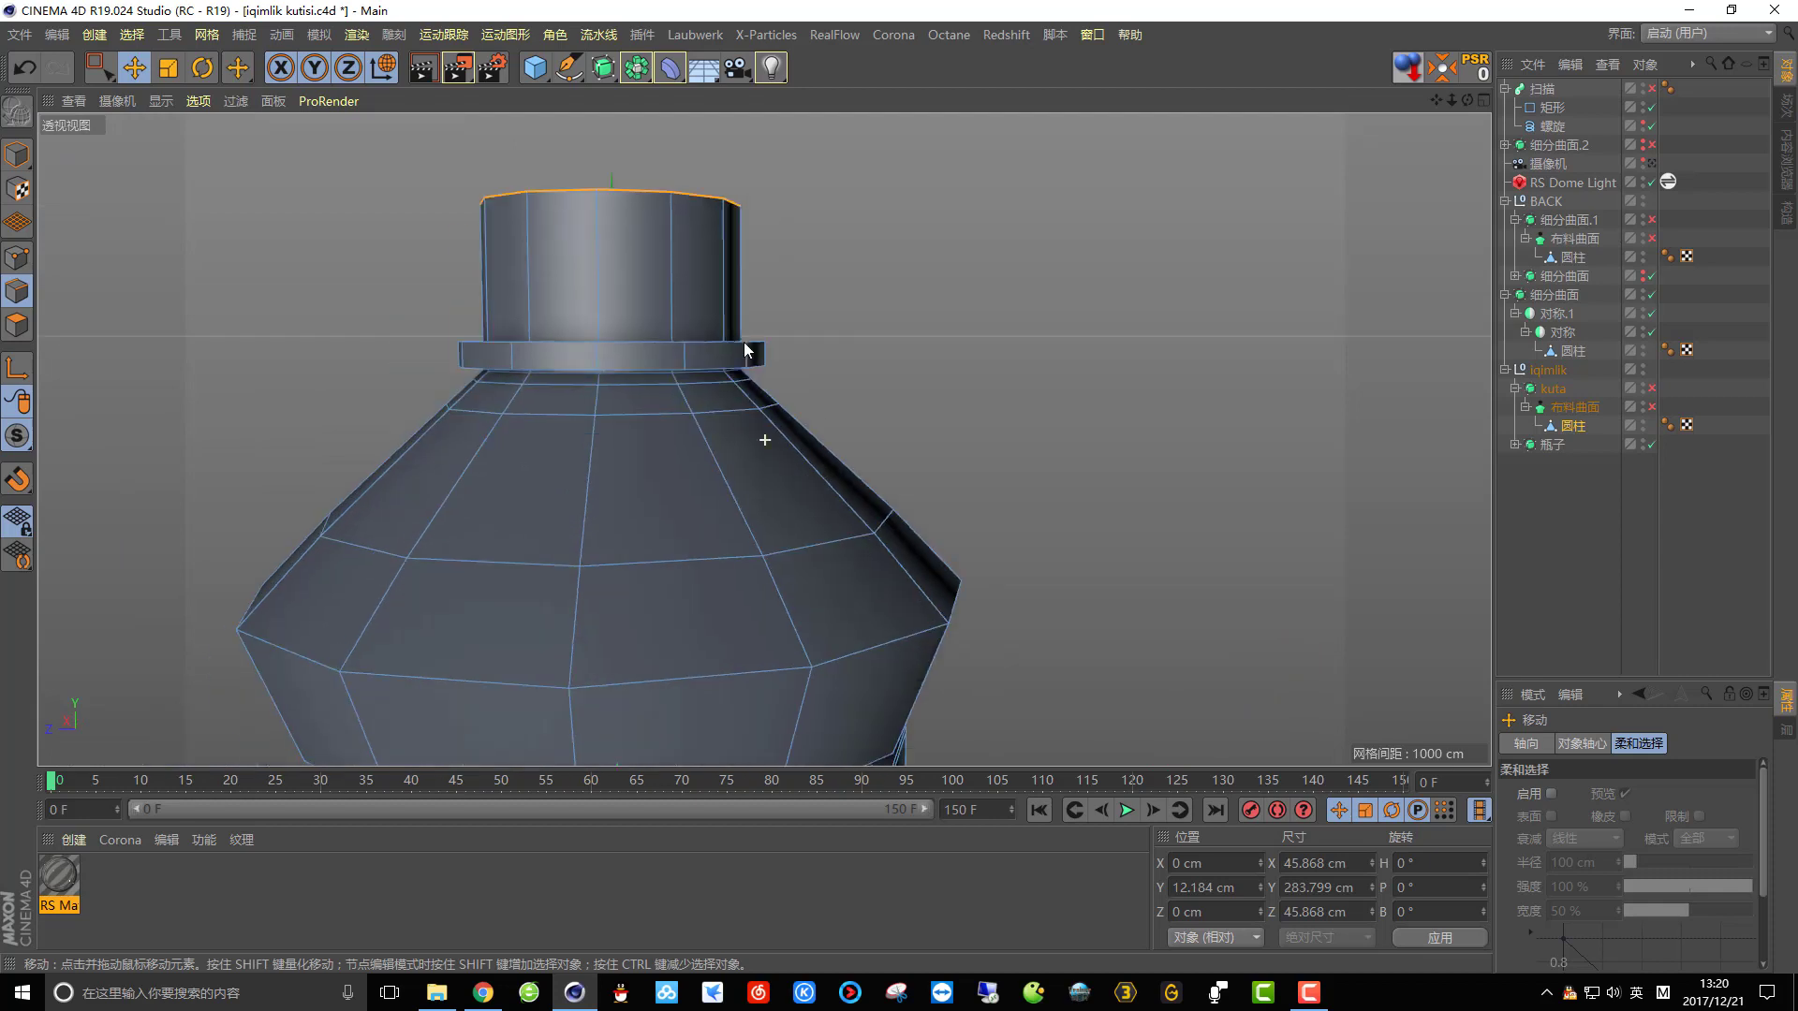
scroll(743, 341, down, 5)
drag(682, 465, 693, 470)
alt+drag(768, 341, 834, 416)
scroll(804, 420, up, 3)
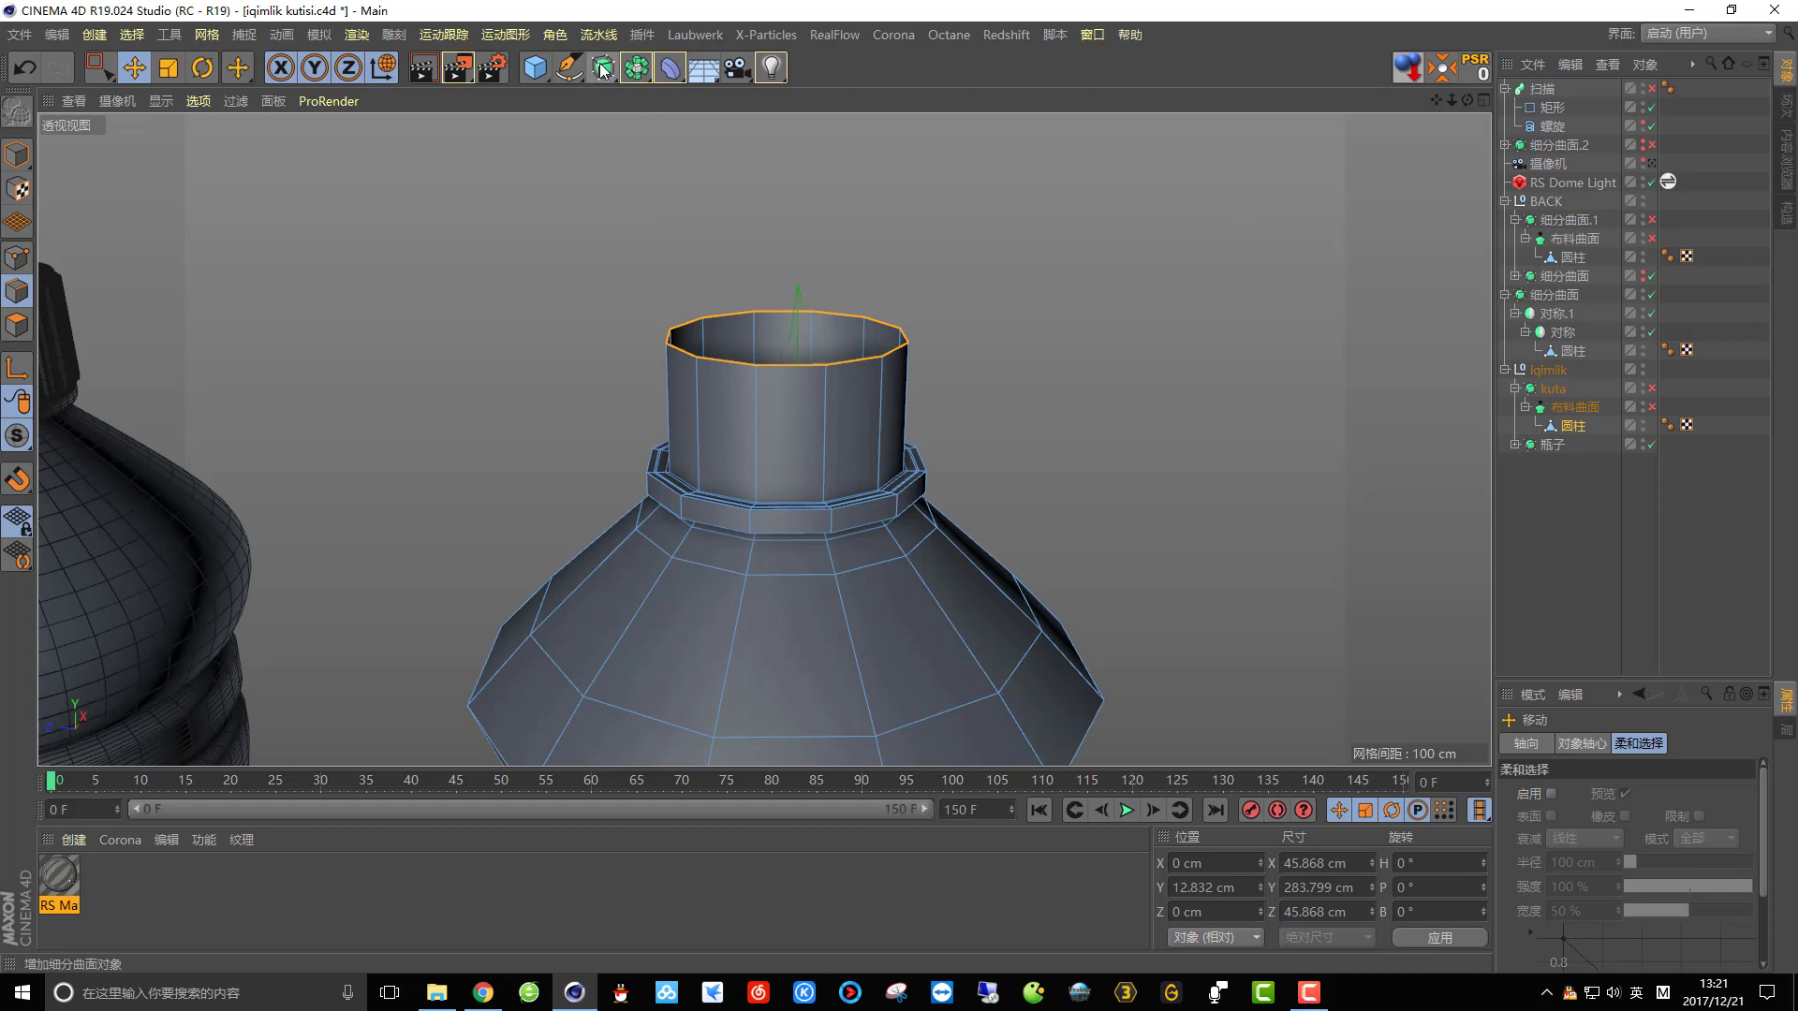
Add a Helix spline and rotate it so that its coils wind around the vertical axis.
click(569, 67)
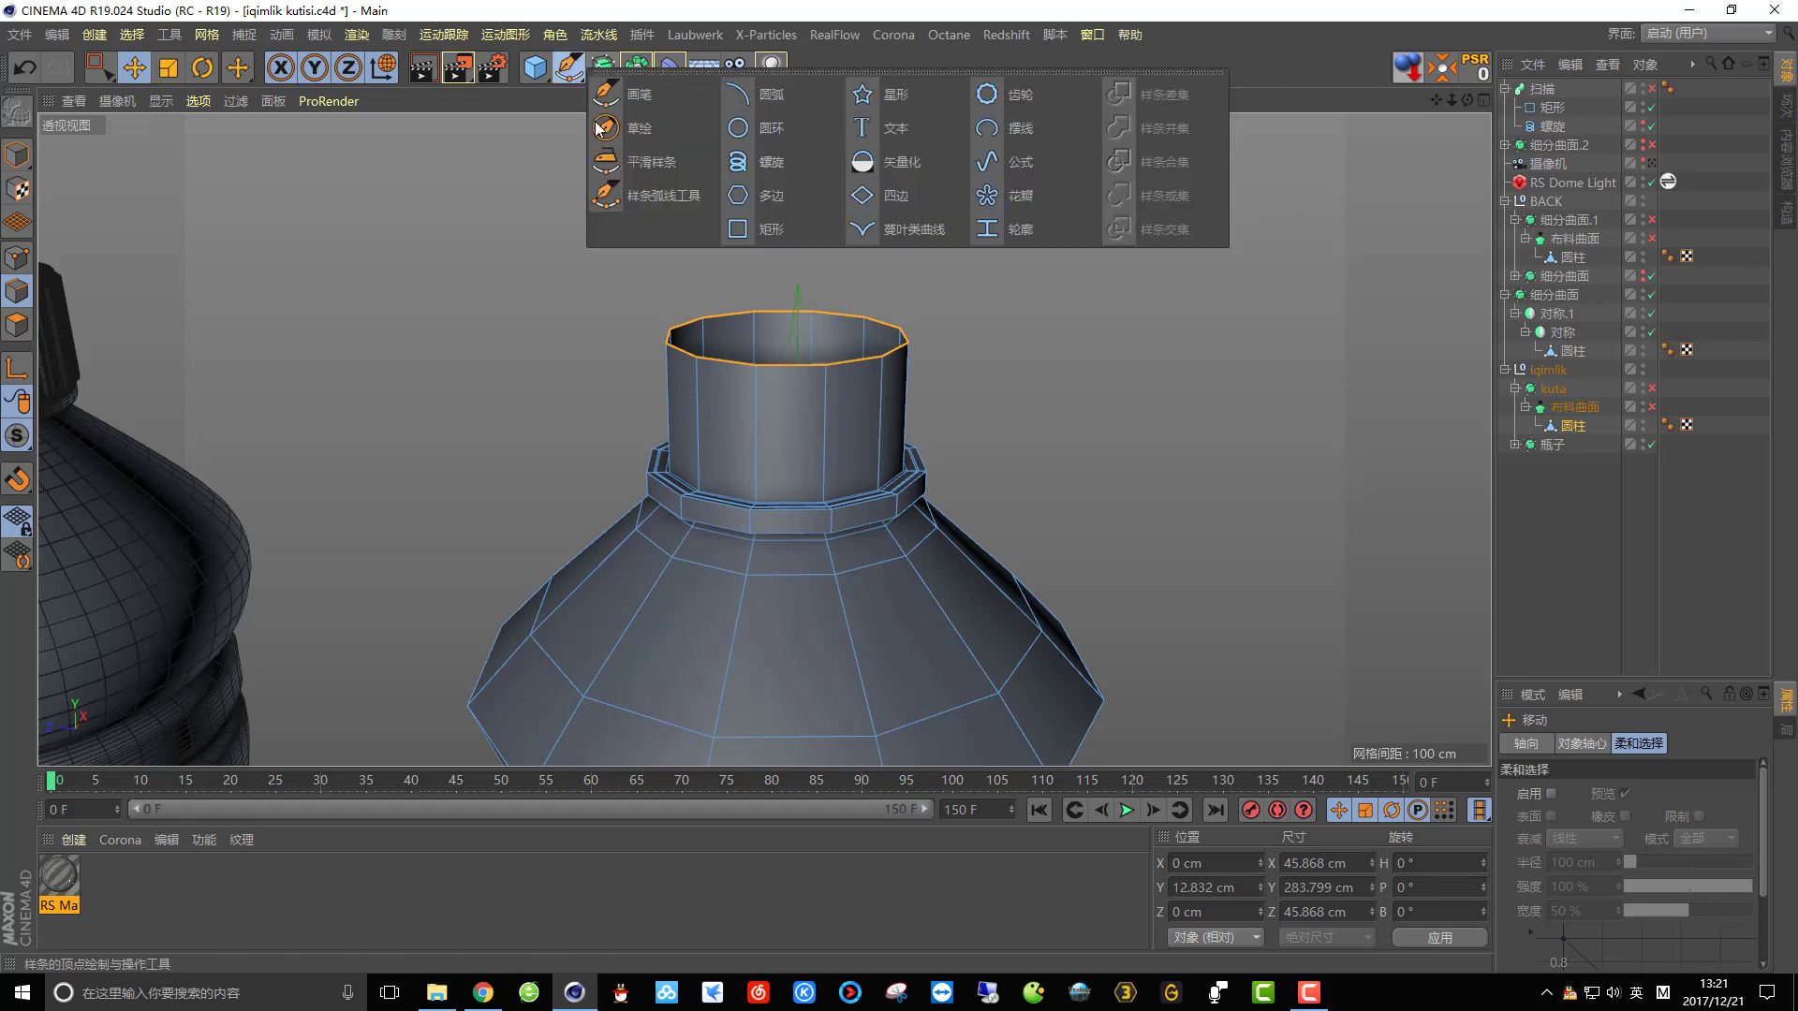
click(773, 165)
scroll(722, 253, down, 6)
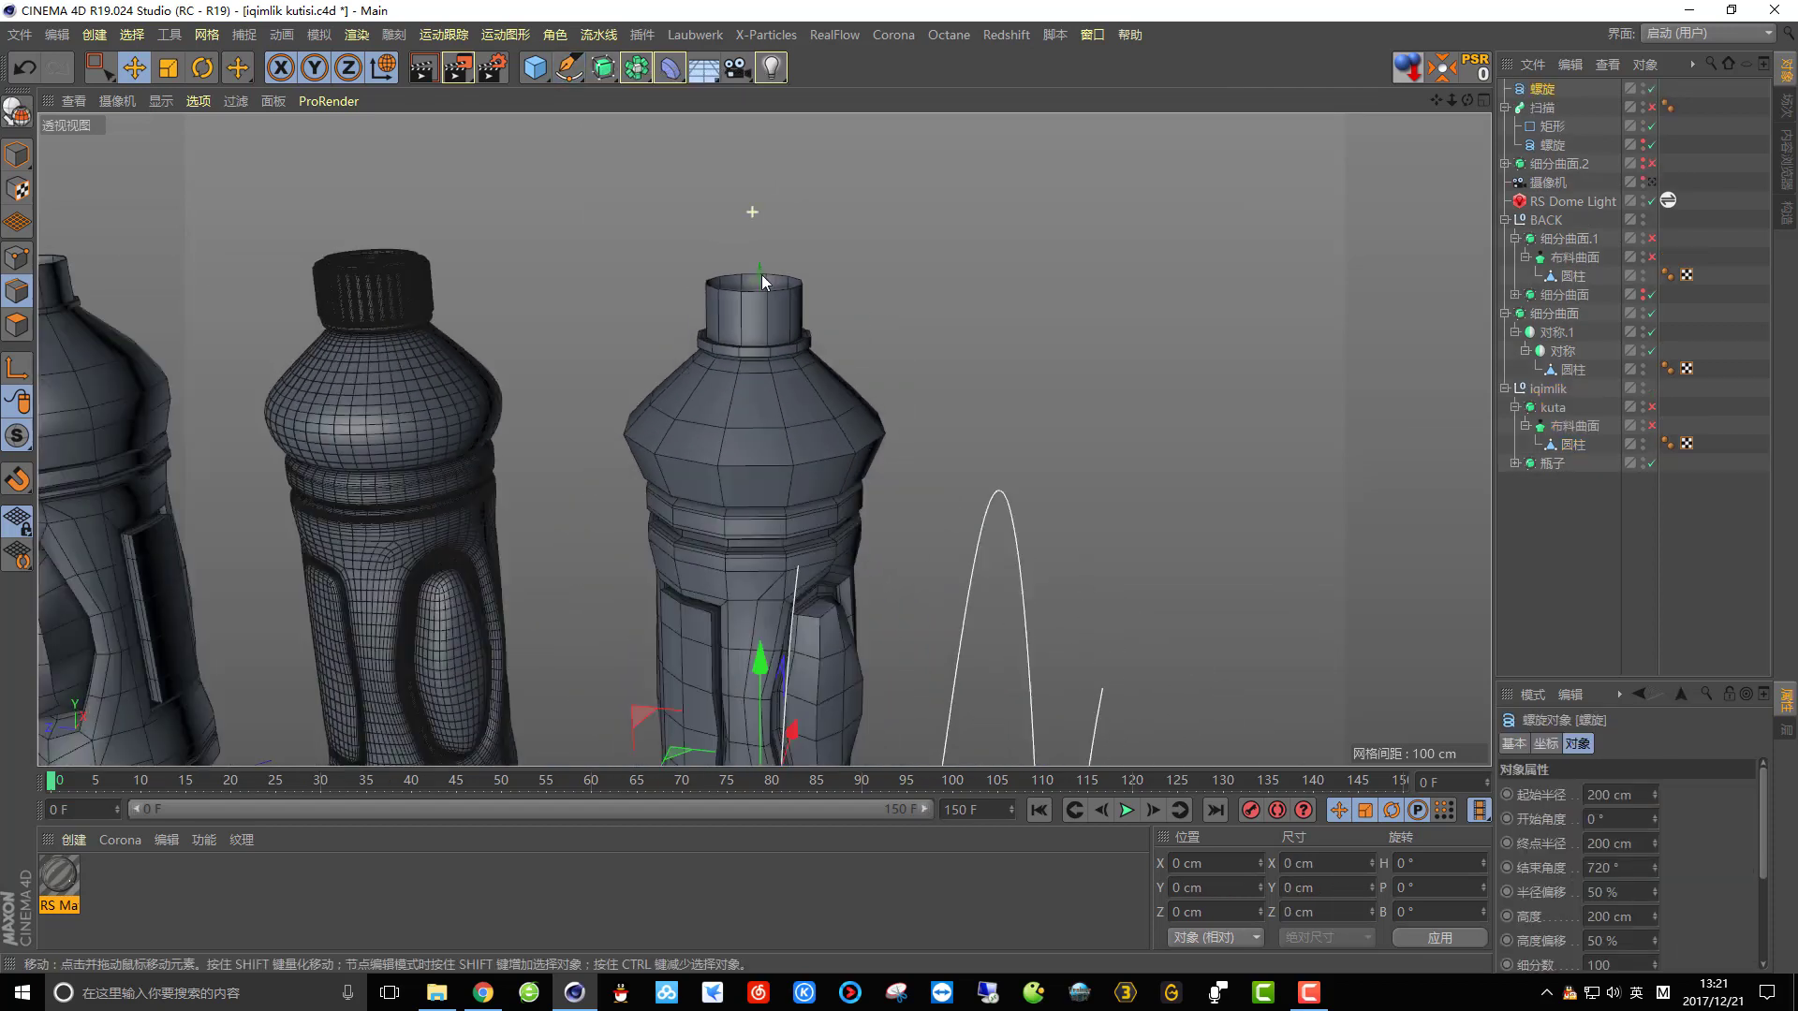
scroll(822, 332, down, 3)
alt+drag(828, 341, 914, 374)
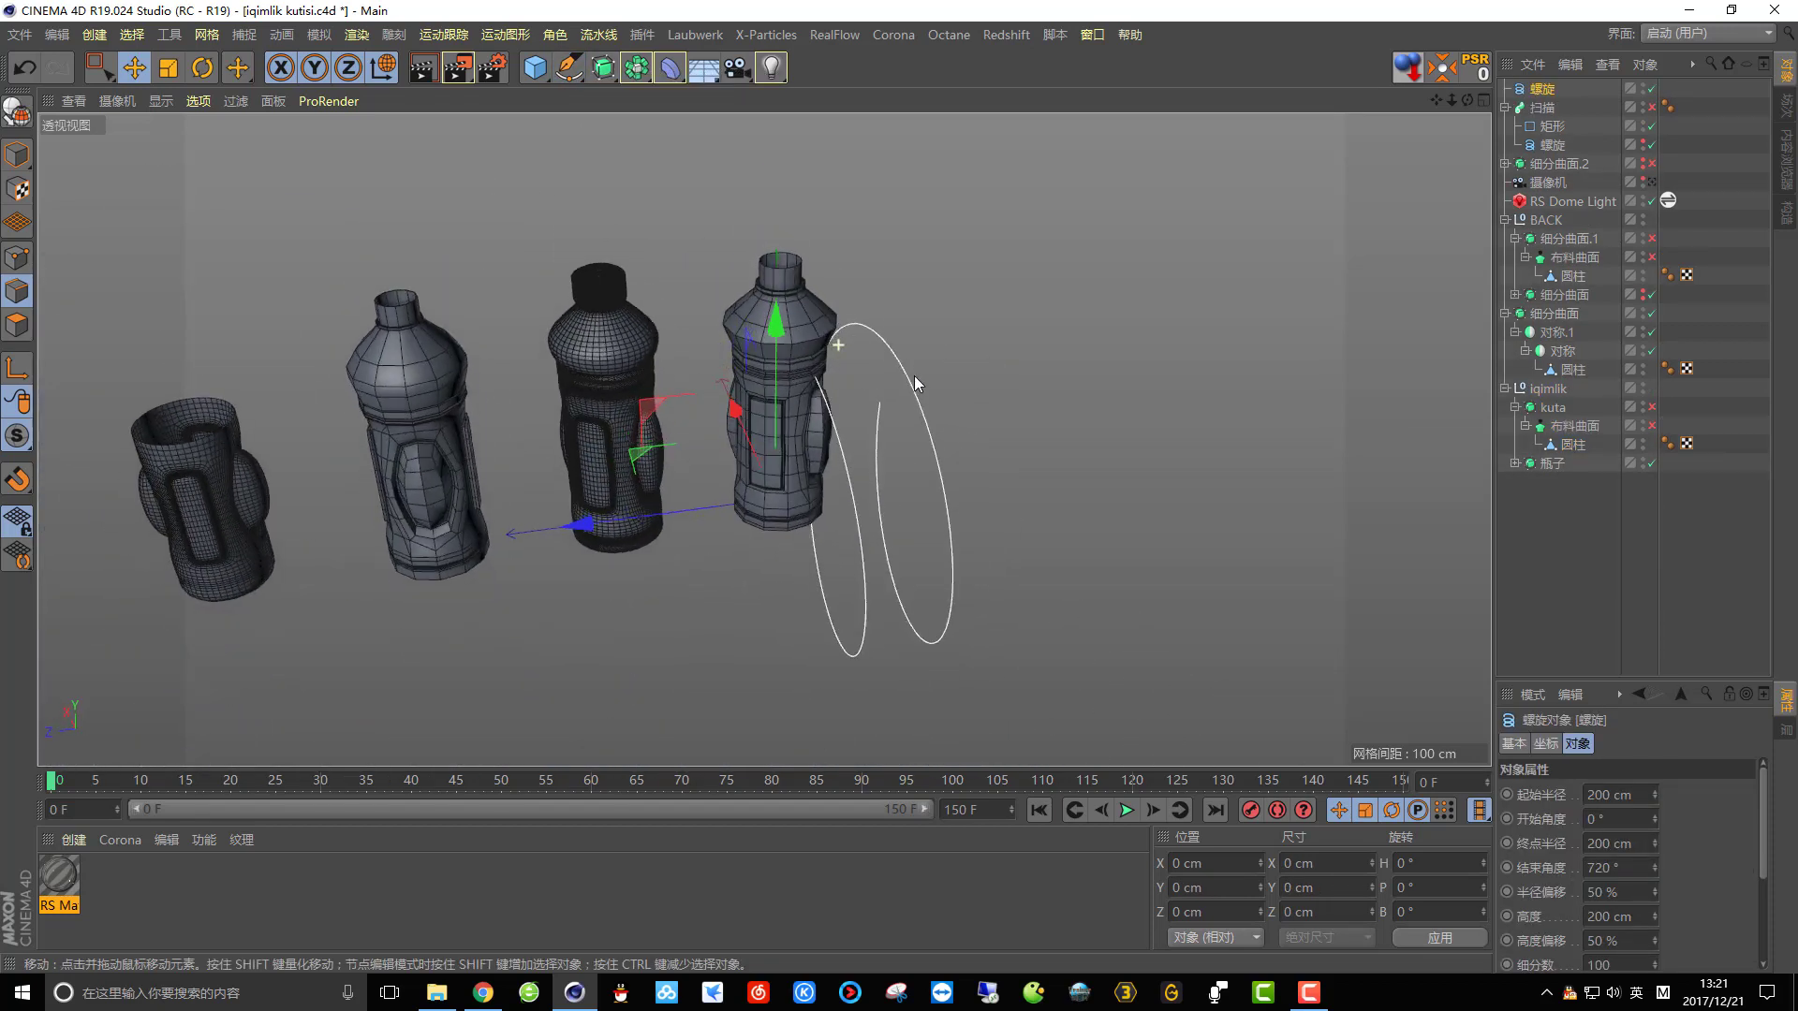
click(202, 67)
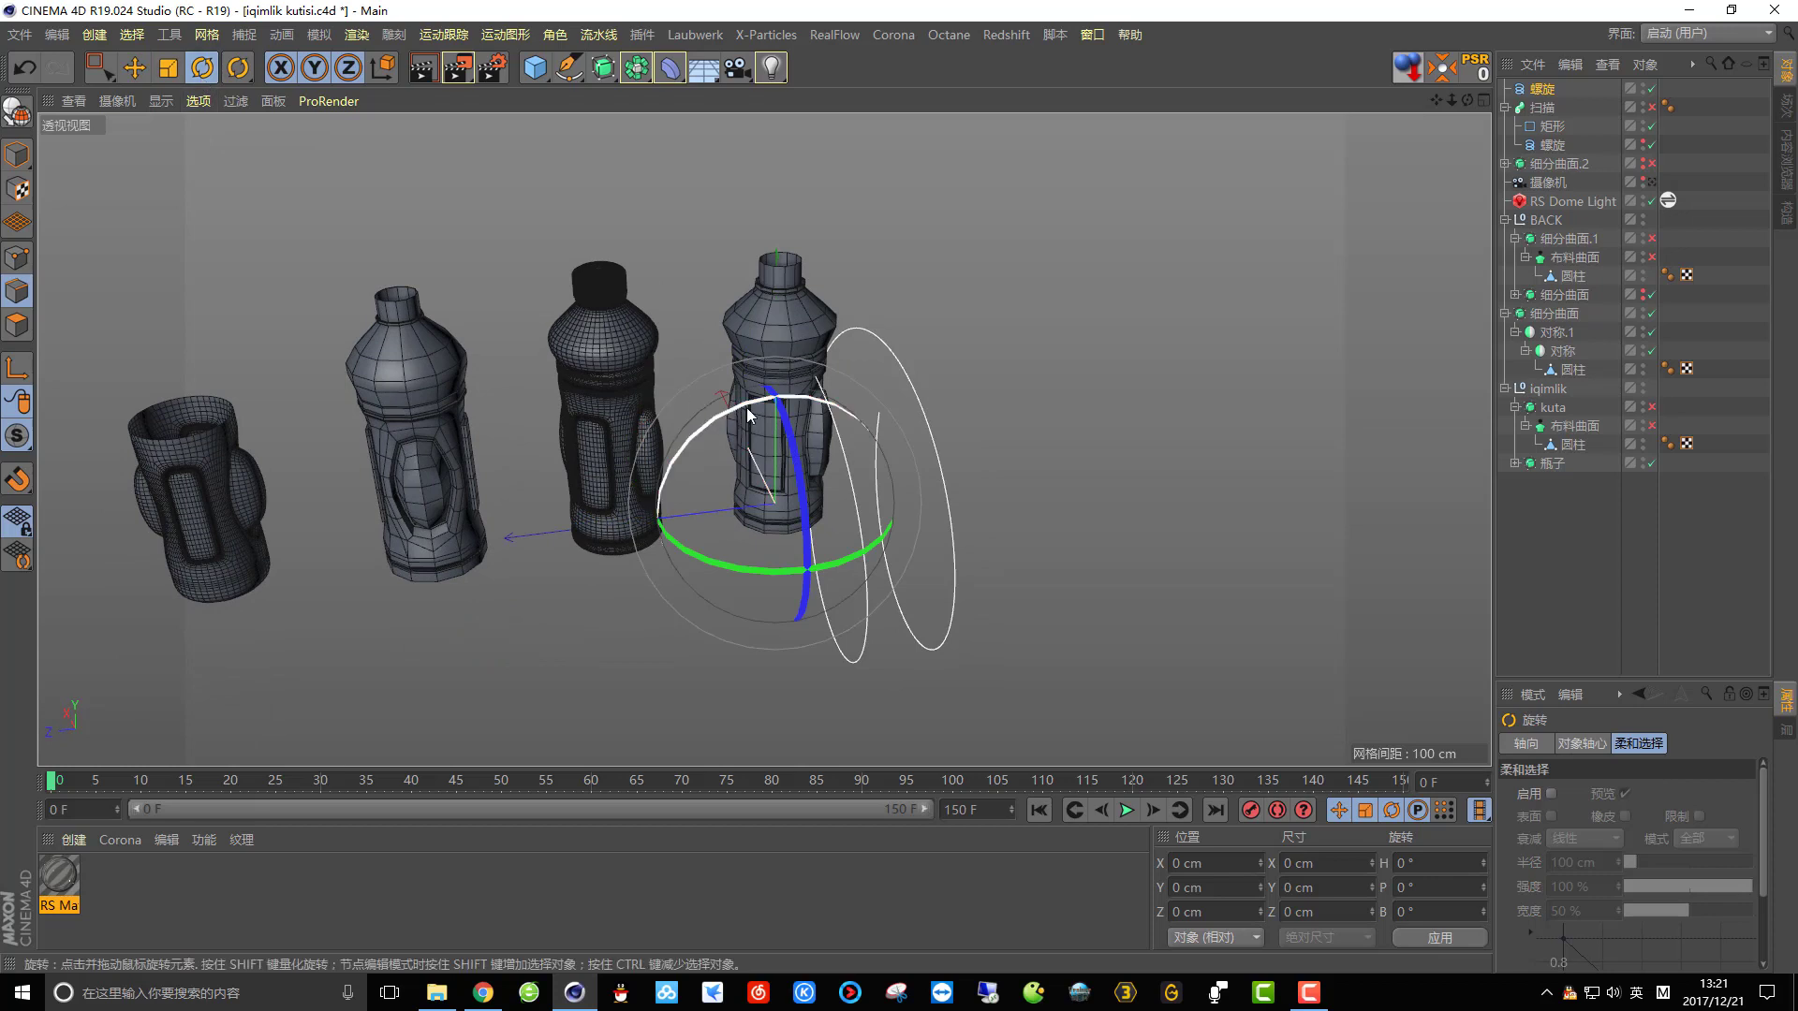
drag(756, 407, 594, 562)
alt+drag(759, 405, 630, 413)
Scale the helix down strongly and raise it to the height of the bottle's neck.
key(t)
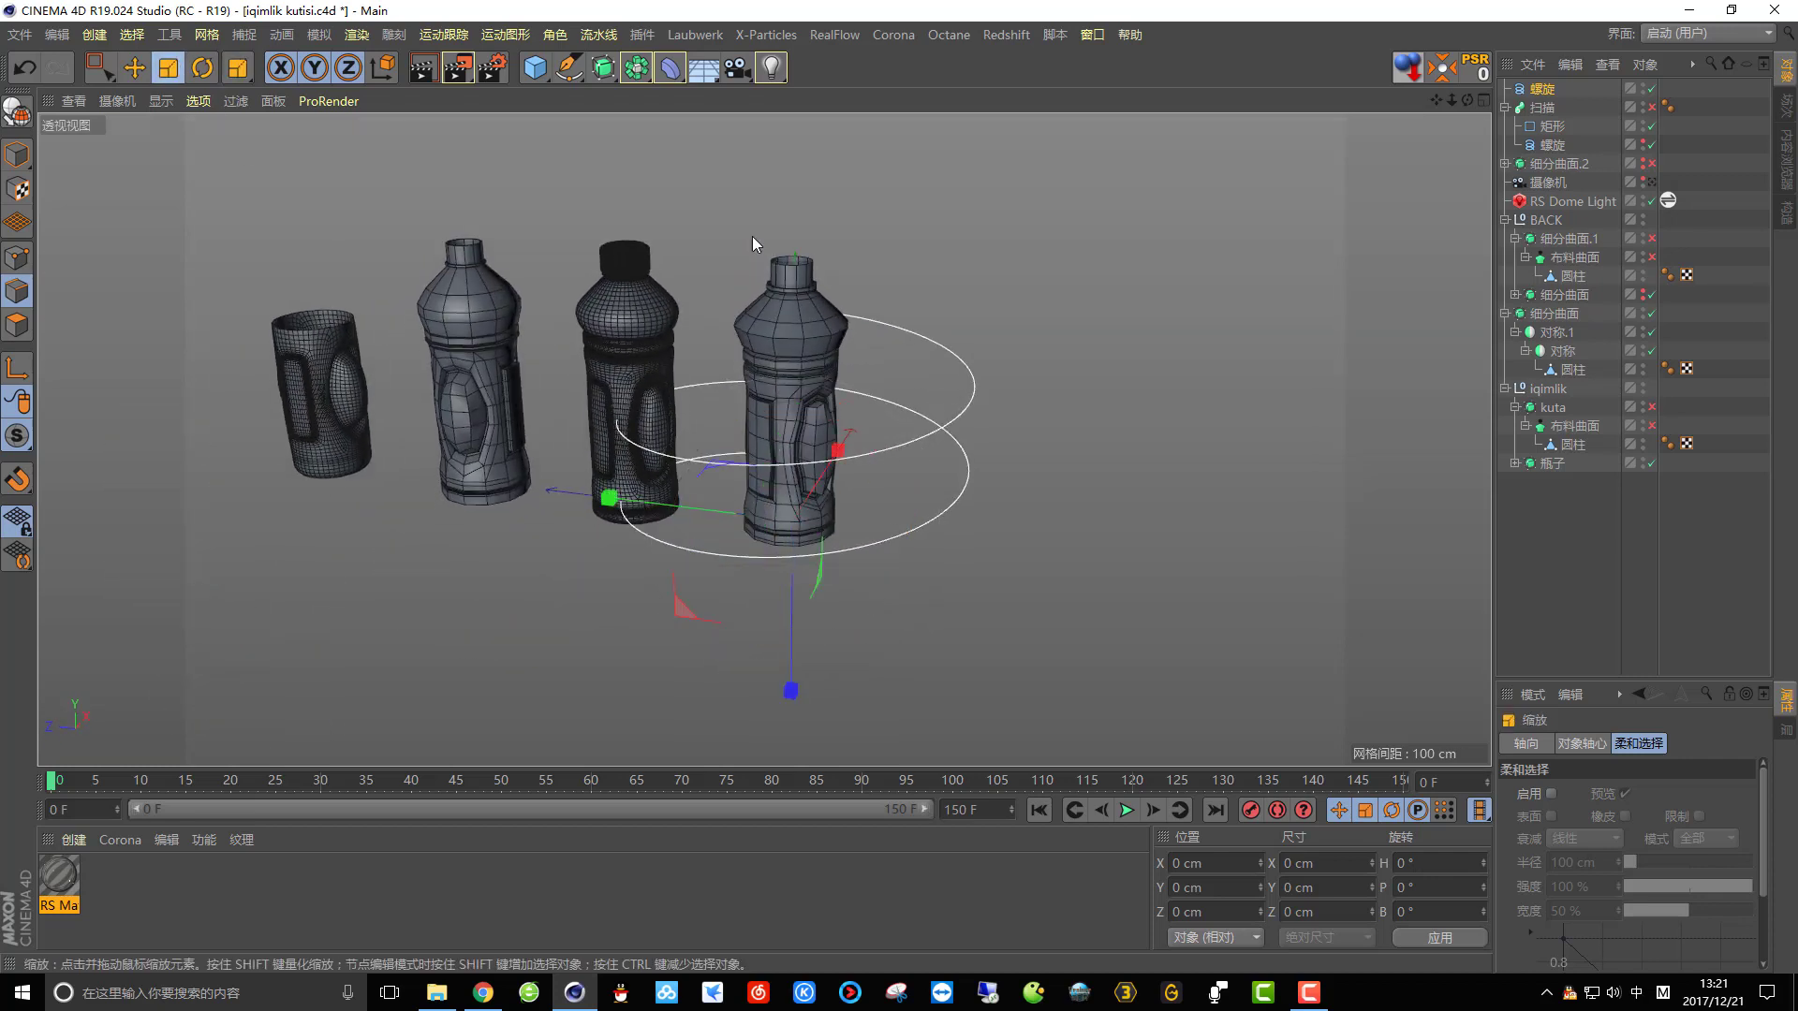
drag(936, 389, 393, 394)
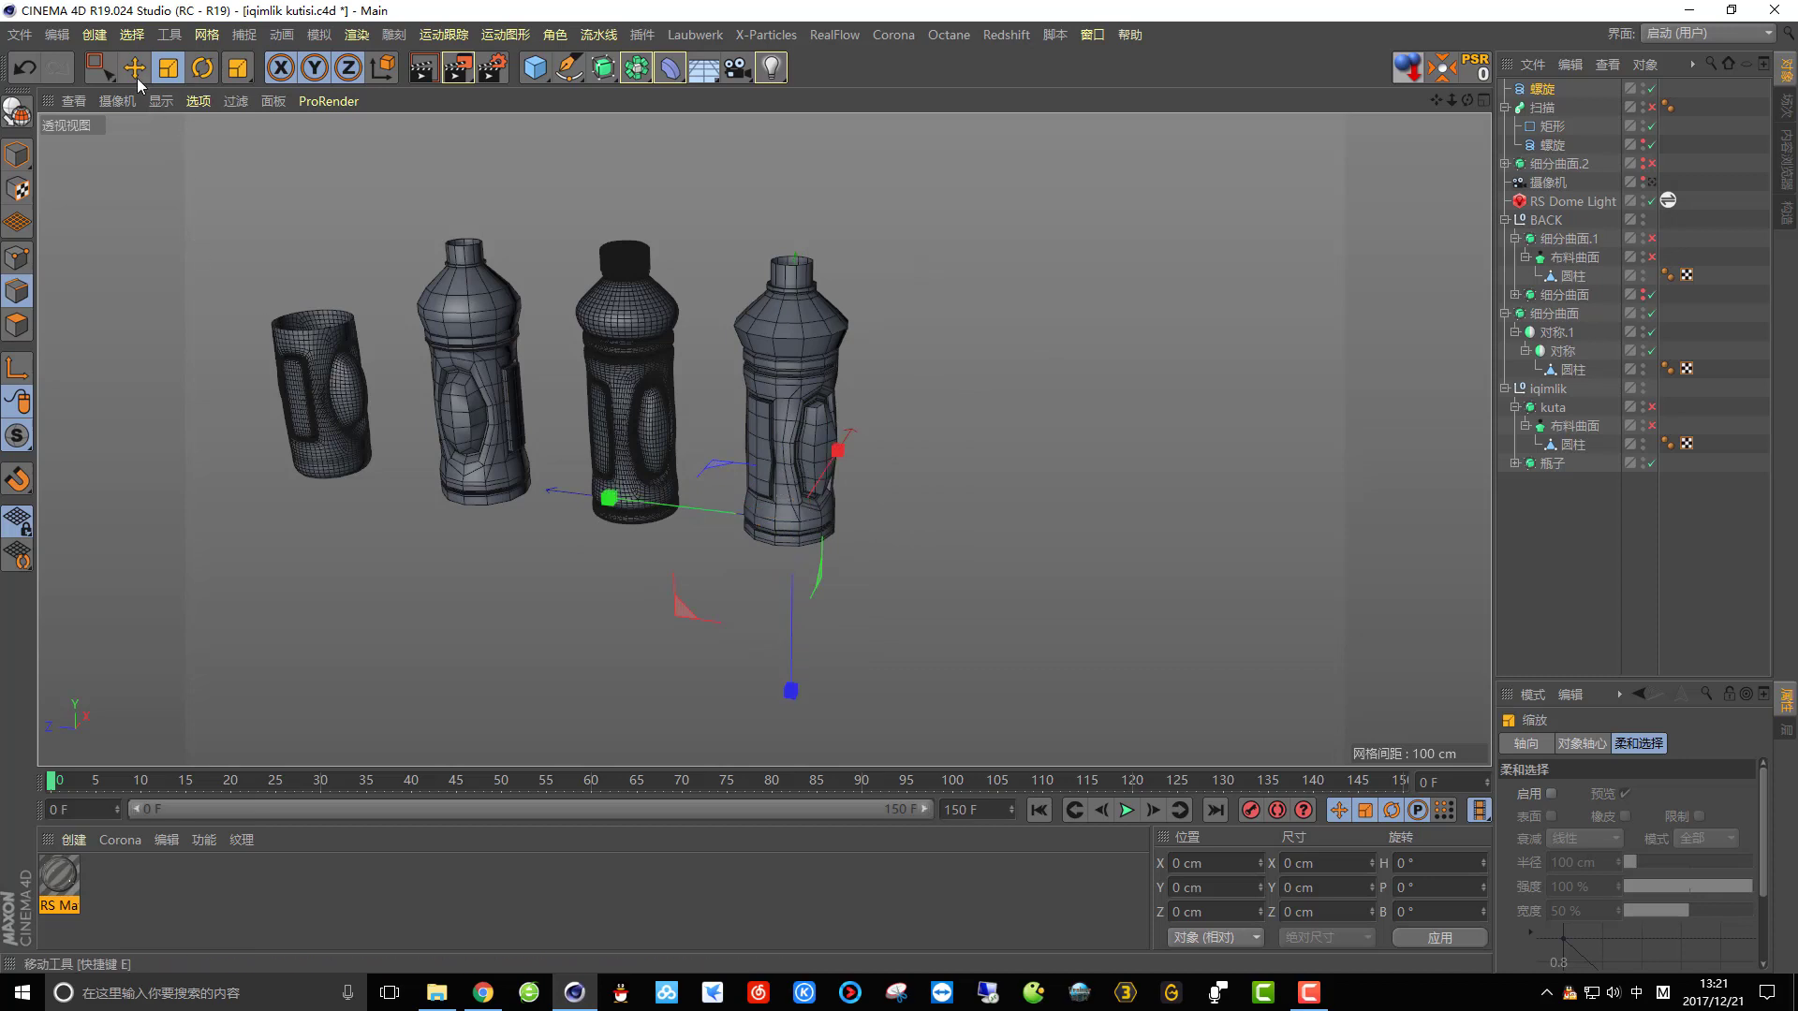
click(135, 67)
scroll(786, 287, up, 3)
scroll(783, 279, up, 6)
scroll(774, 305, down, 3)
scroll(778, 311, down, 3)
alt+drag(1271, 330, 865, 301)
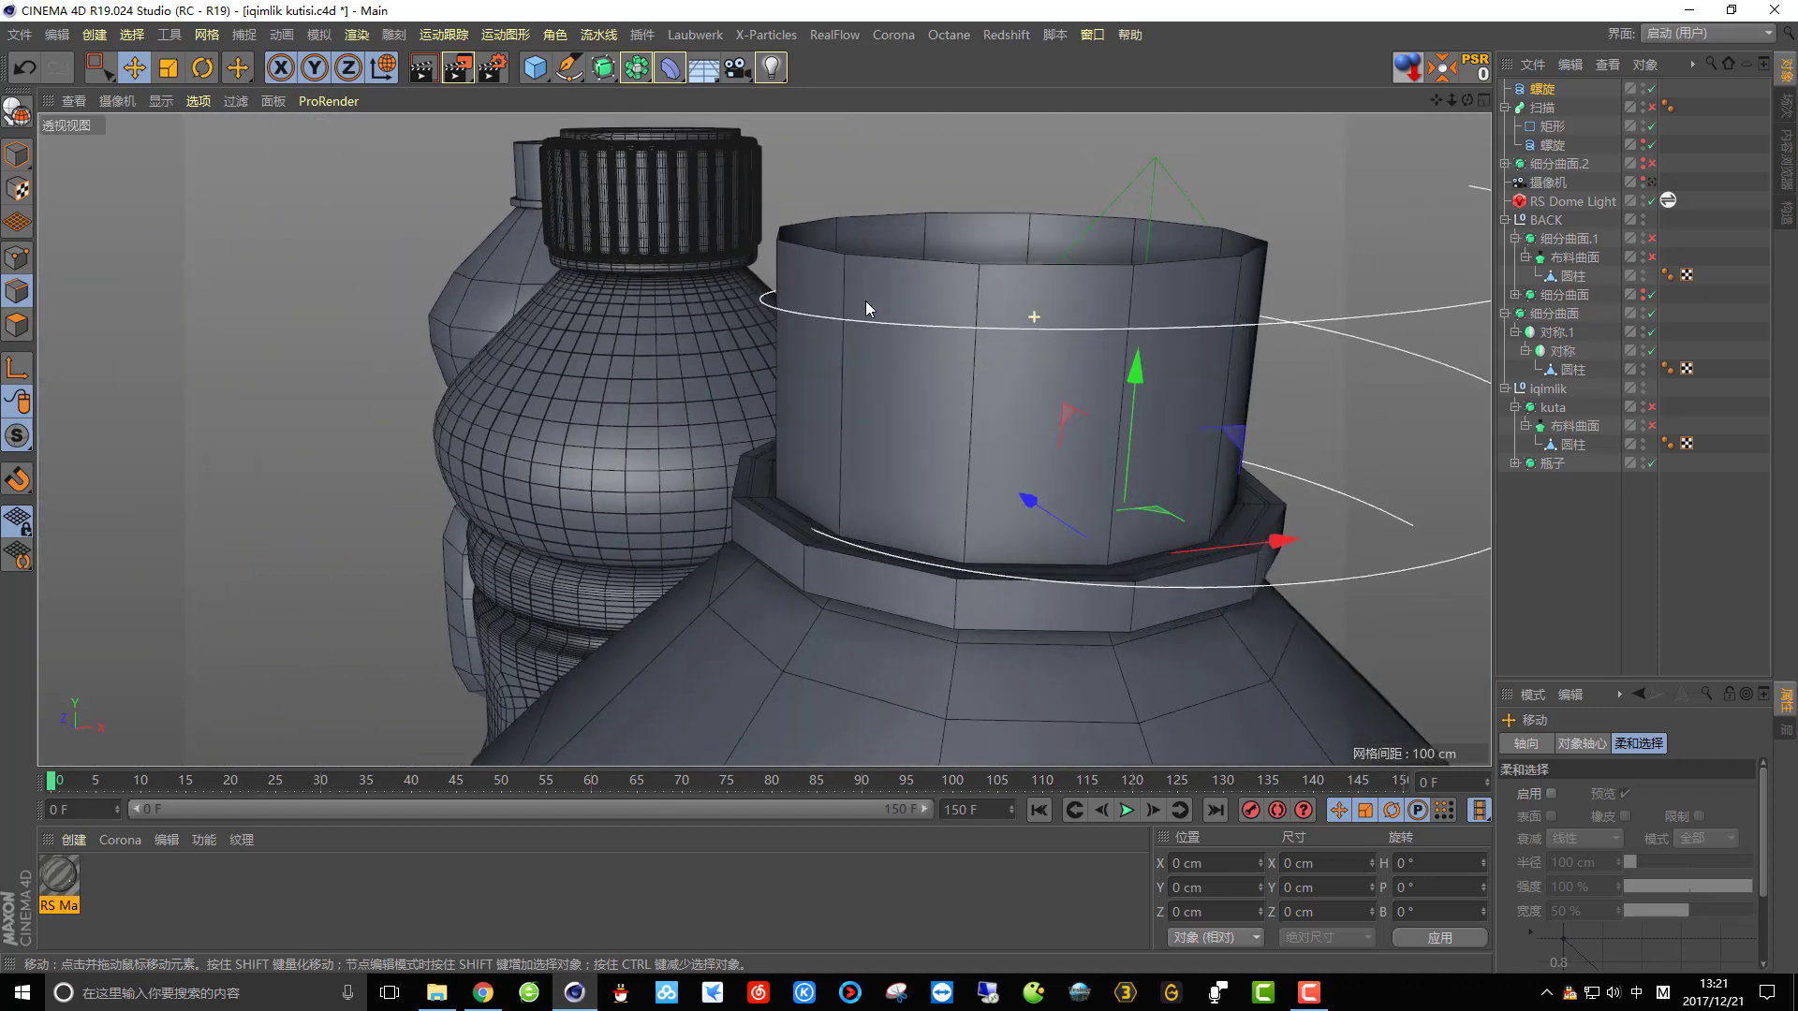
scroll(865, 300, down, 3)
scroll(940, 323, down, 2)
Undo the accidental duplicate of the helix and scale the original down further towards the neck's size.
ctrl+drag(1155, 369, 1062, 398)
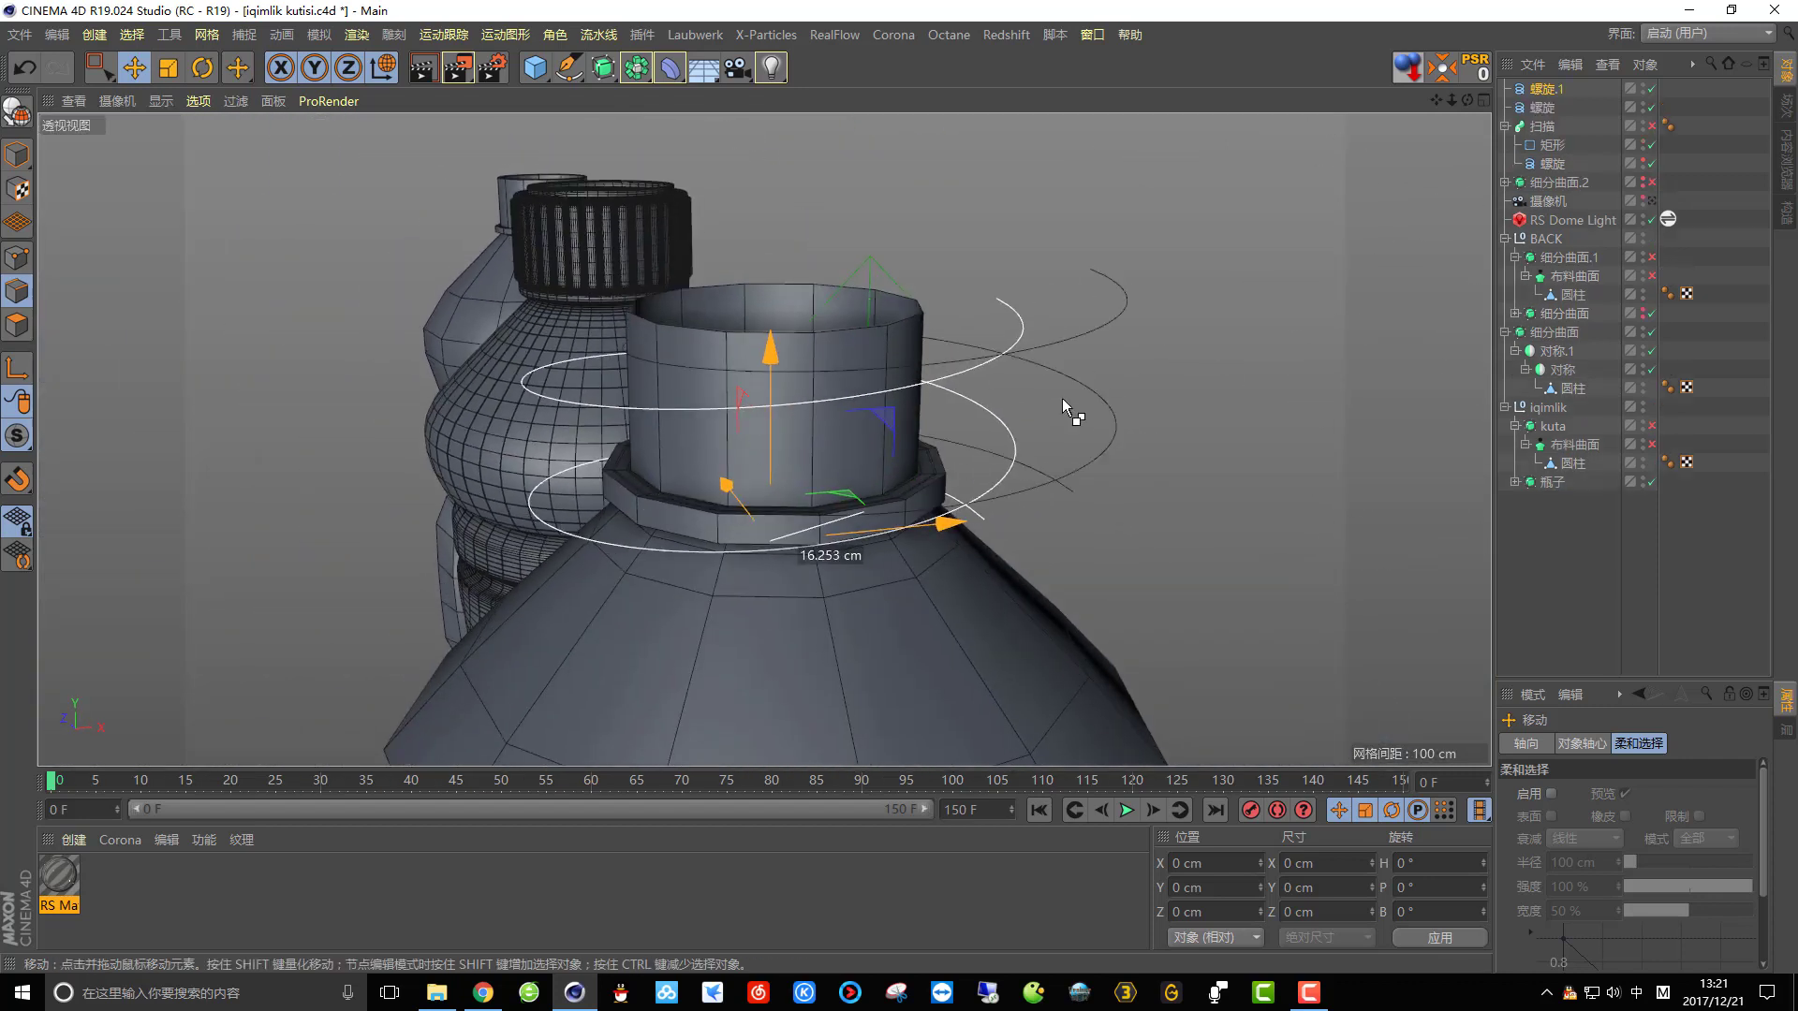
key(ctrl+z)
key(t)
drag(1161, 318, 957, 373)
middle_click(1161, 318)
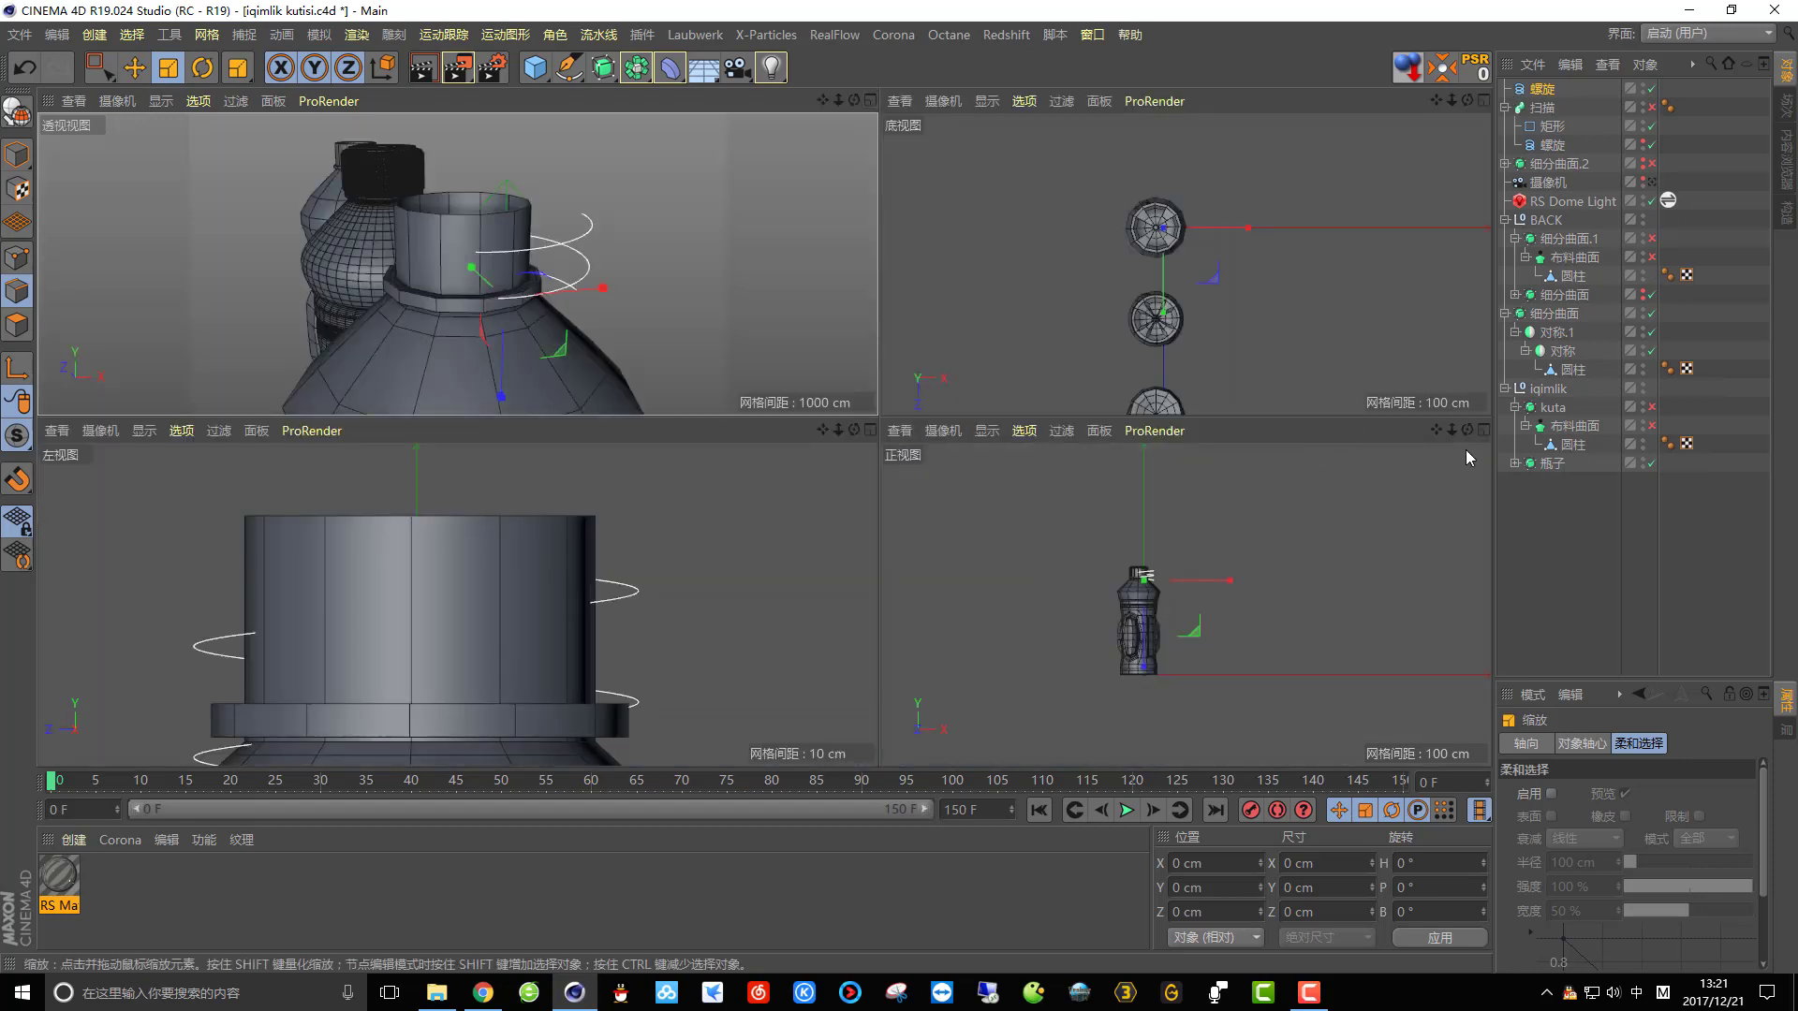
In the front view, move the helix sideways and upward so it is centred around the neck above the ring.
click(1484, 429)
scroll(590, 363, up, 5)
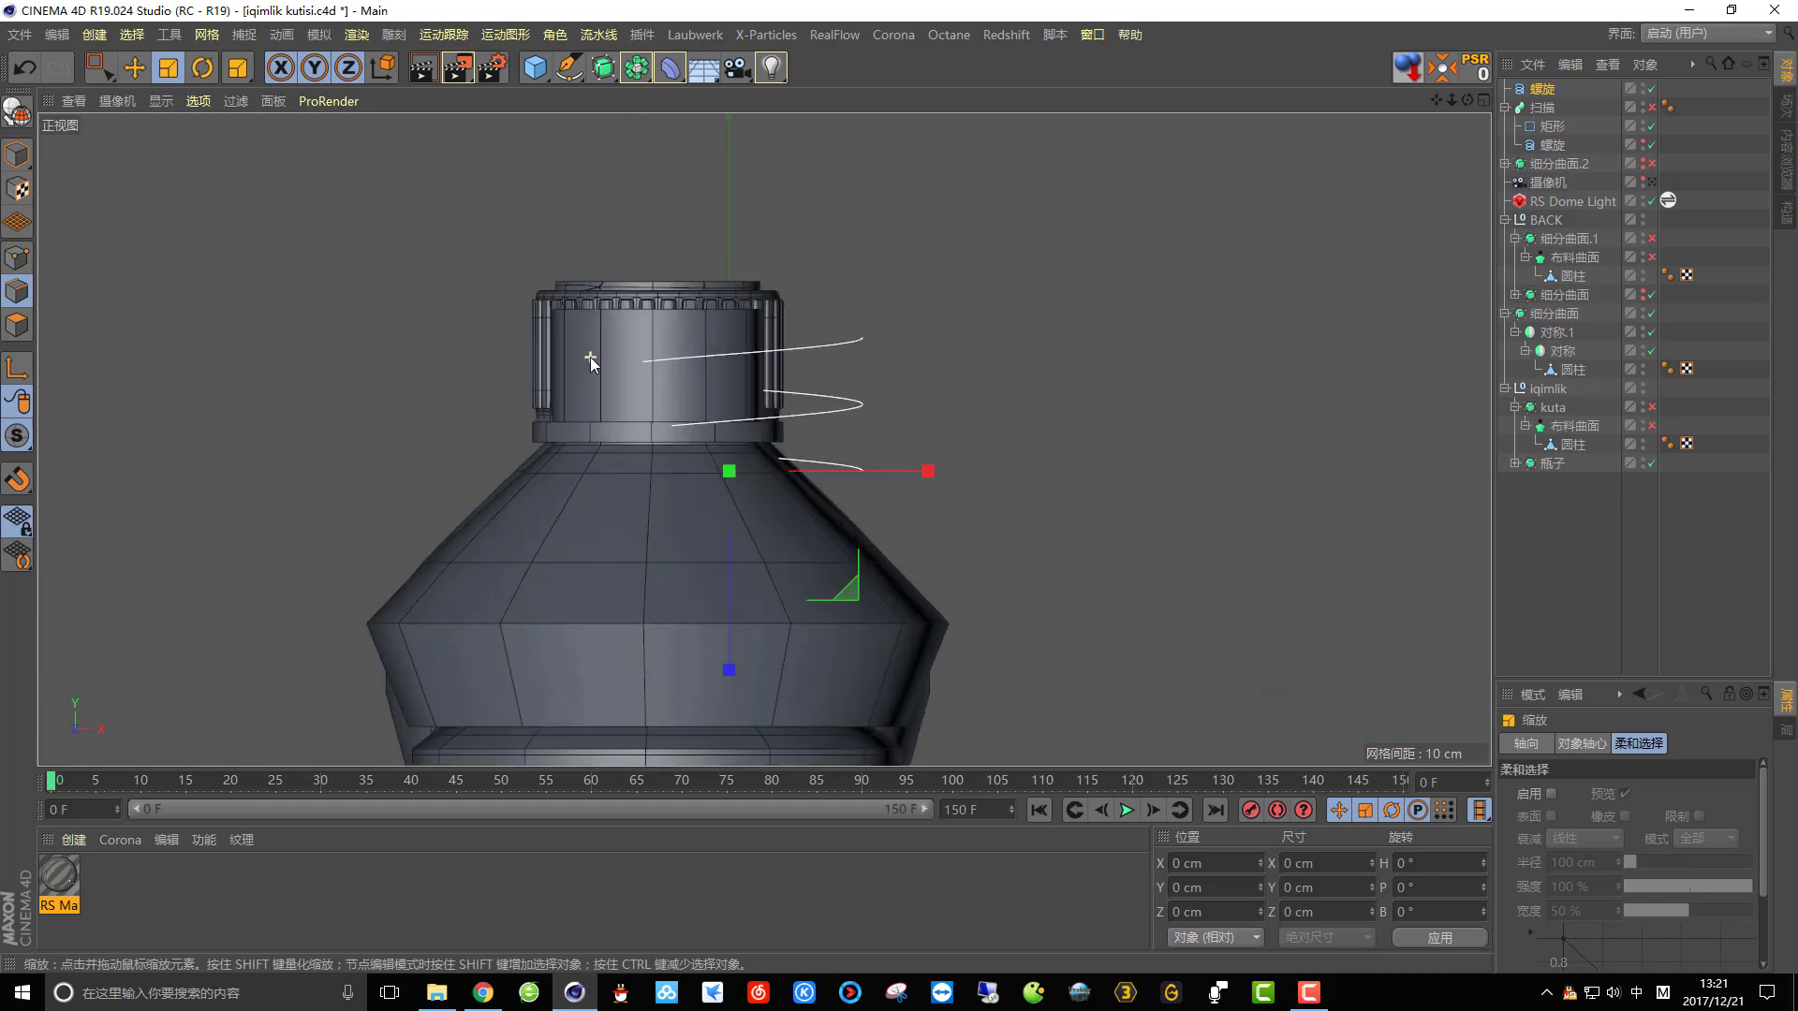
click(138, 68)
drag(888, 470, 817, 470)
drag(659, 365, 659, 322)
click(1483, 100)
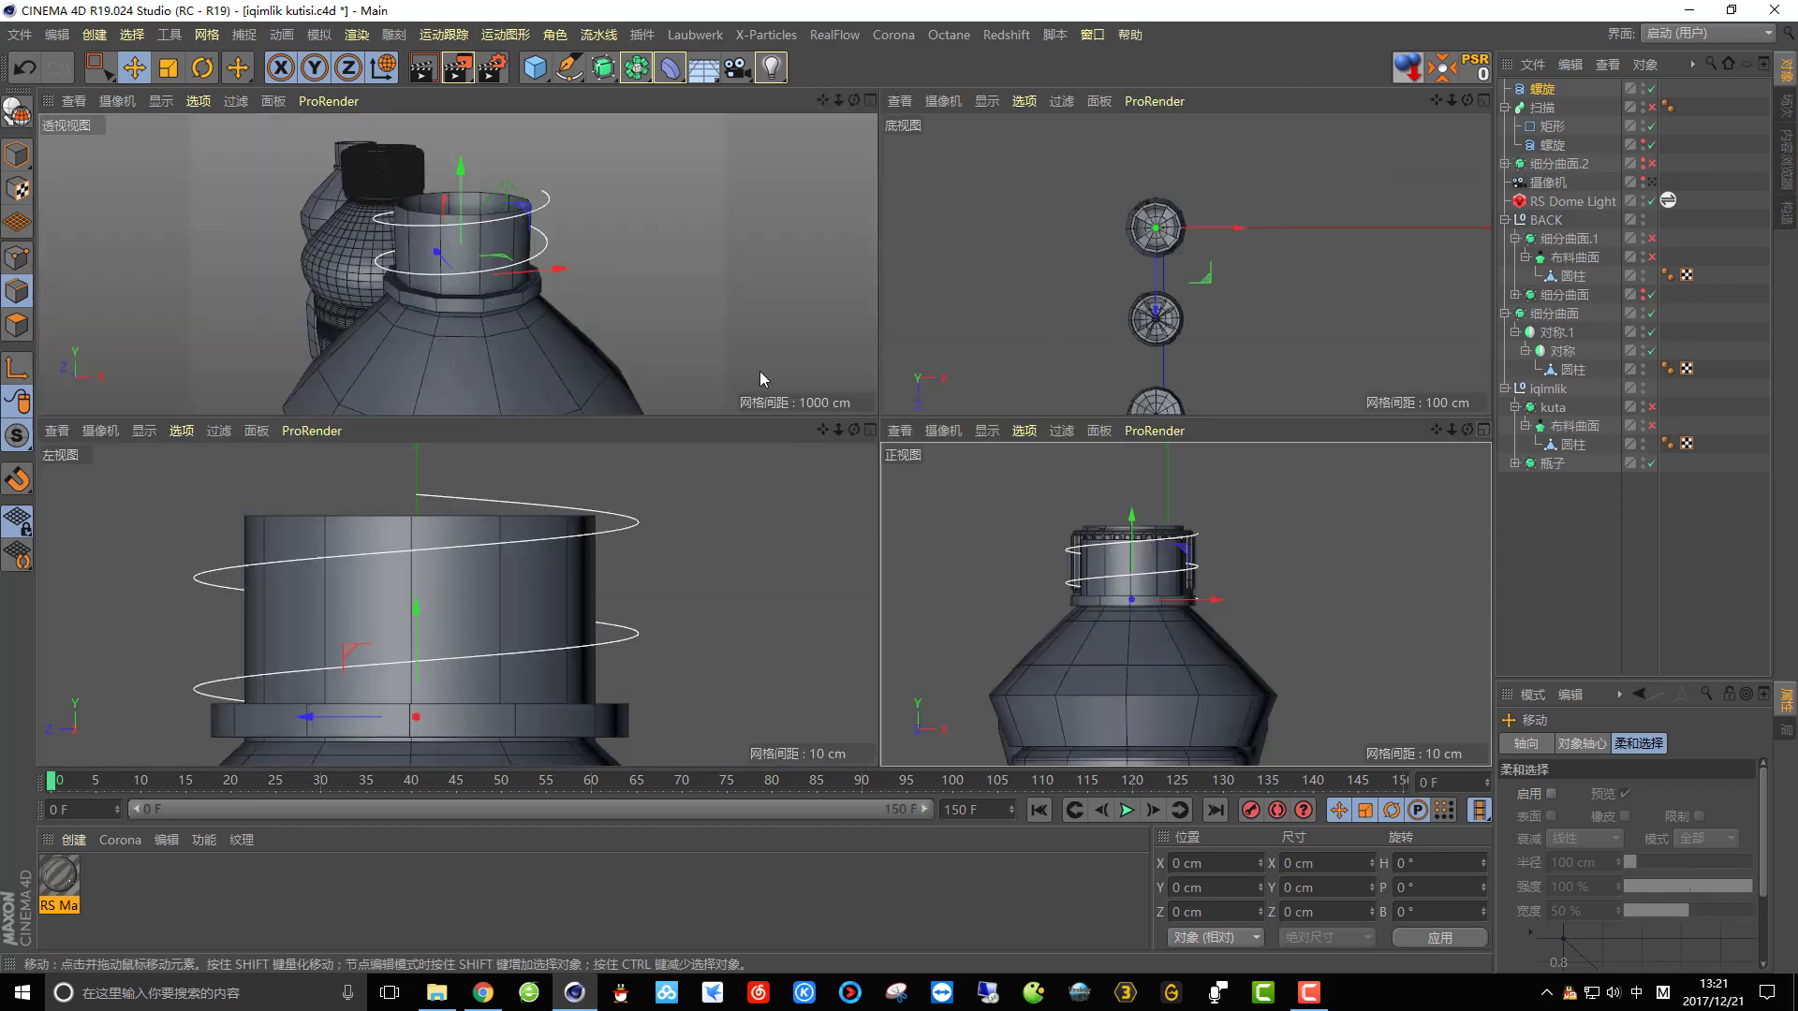
Scale the helix down to a radius of about 23.3 cm so it sits just outside the neck wall.
click(853, 113)
alt+drag(856, 354, 847, 391)
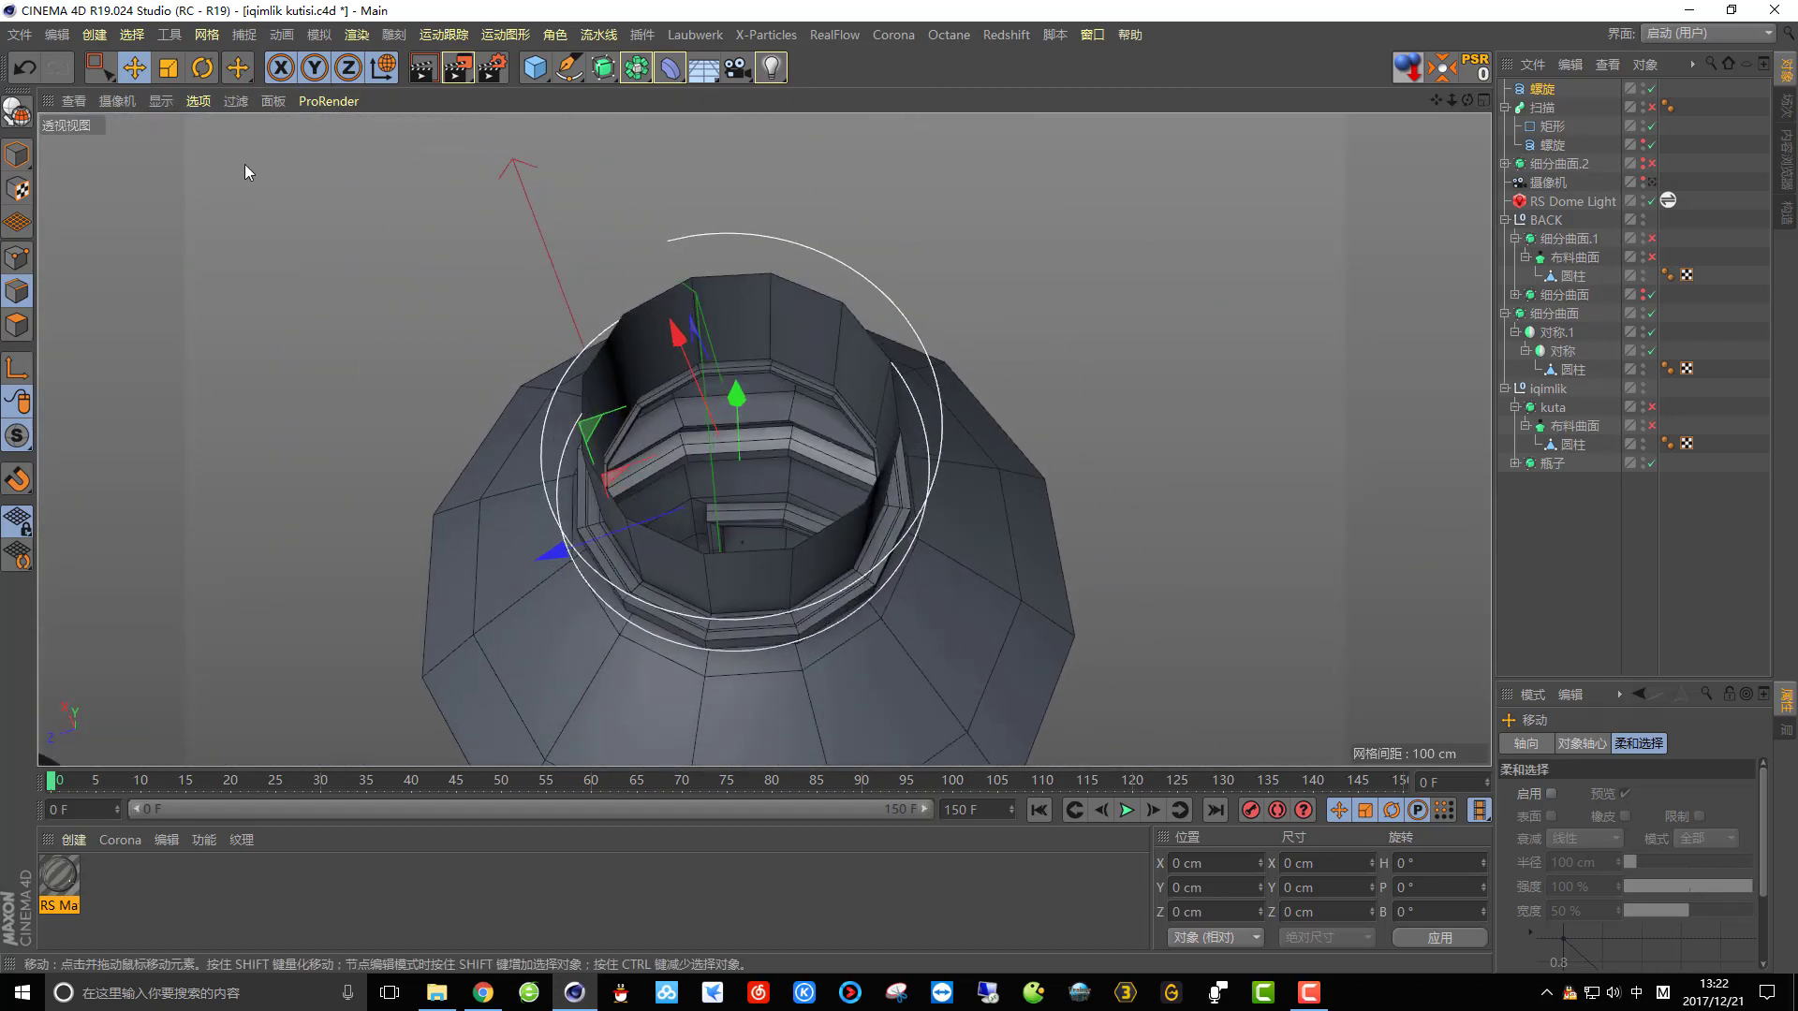
click(169, 68)
drag(1040, 304, 783, 281)
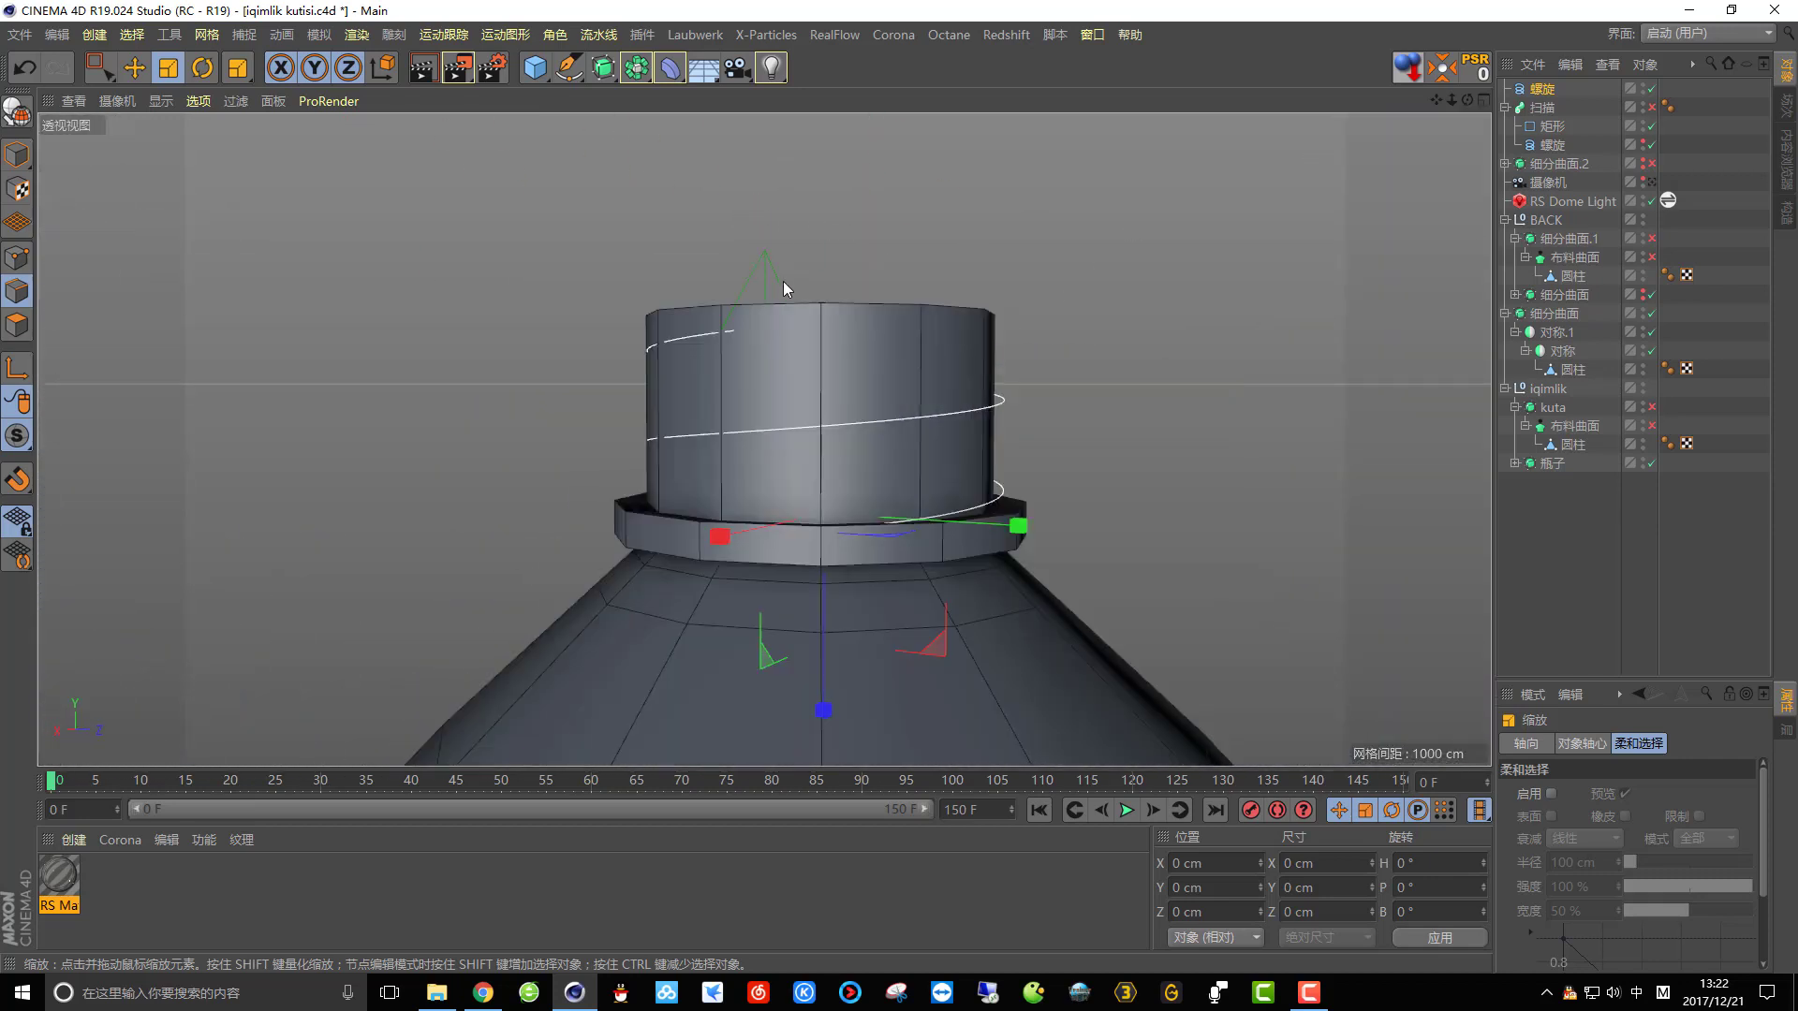
Try to scale the helix down further to about 90%.
scroll(783, 281, down, 3)
drag(825, 631, 824, 631)
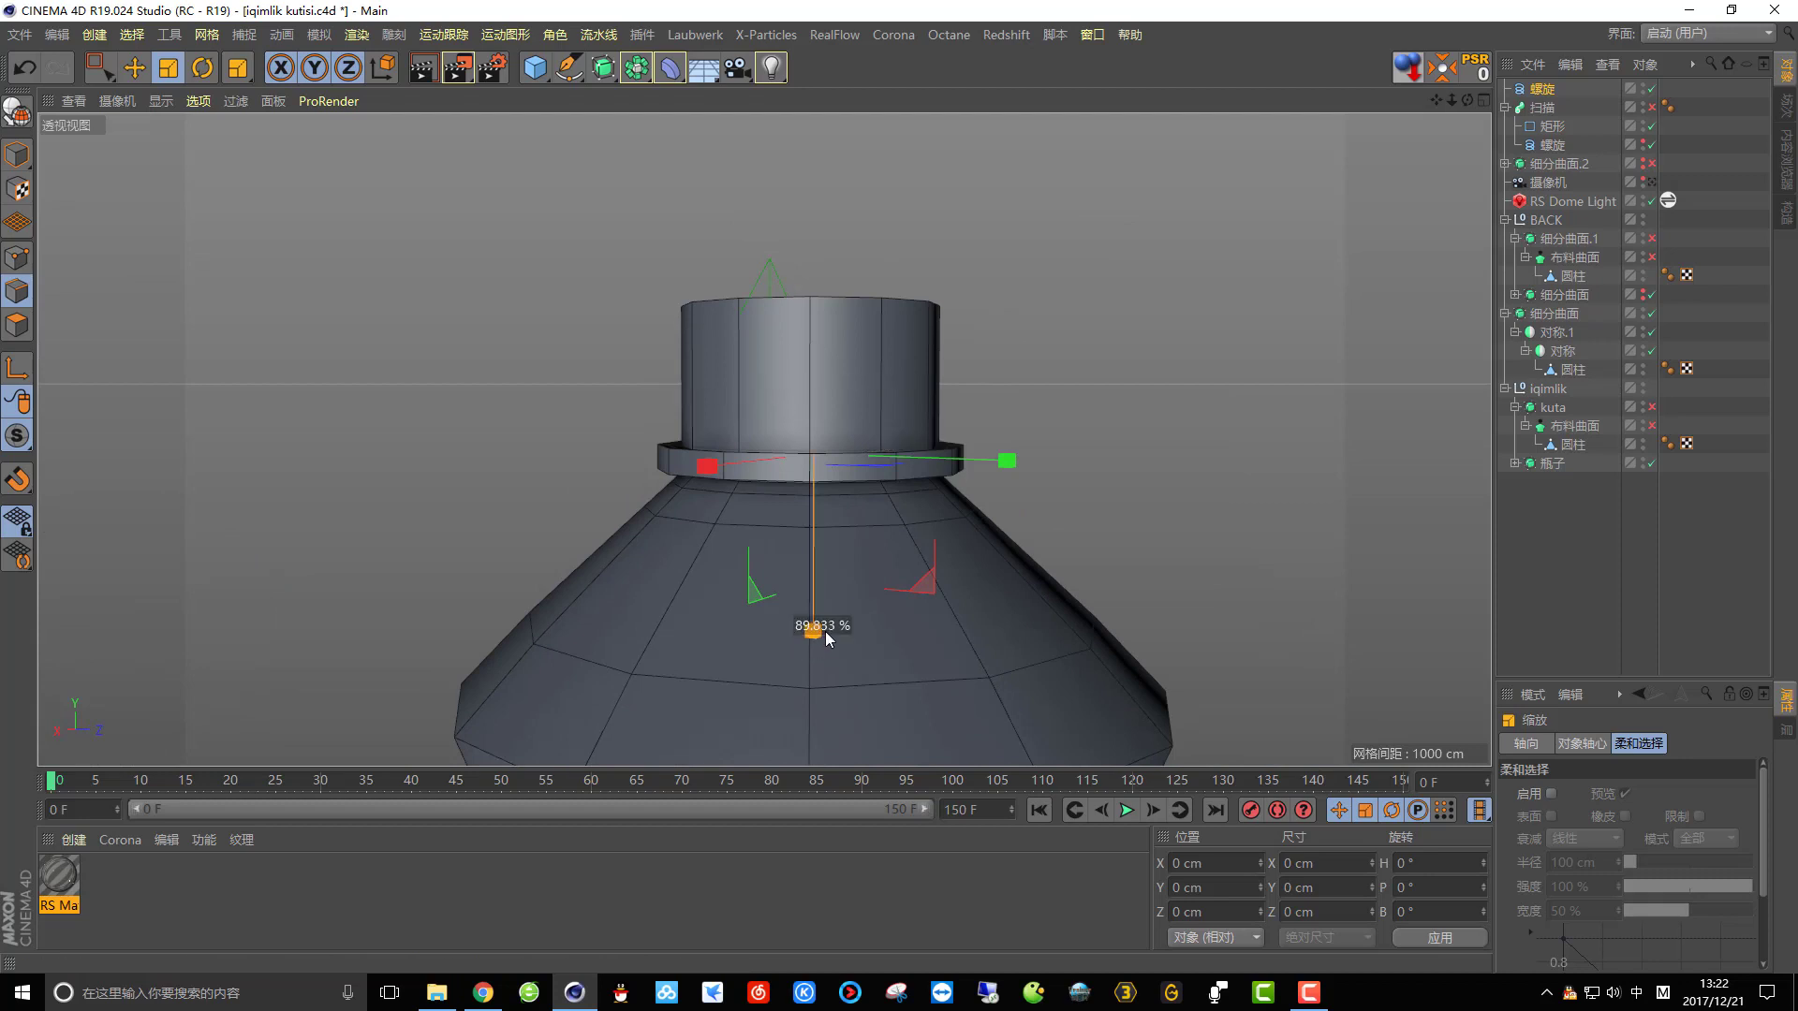
scroll(863, 431, up, 3)
alt+drag(863, 431, 937, 281)
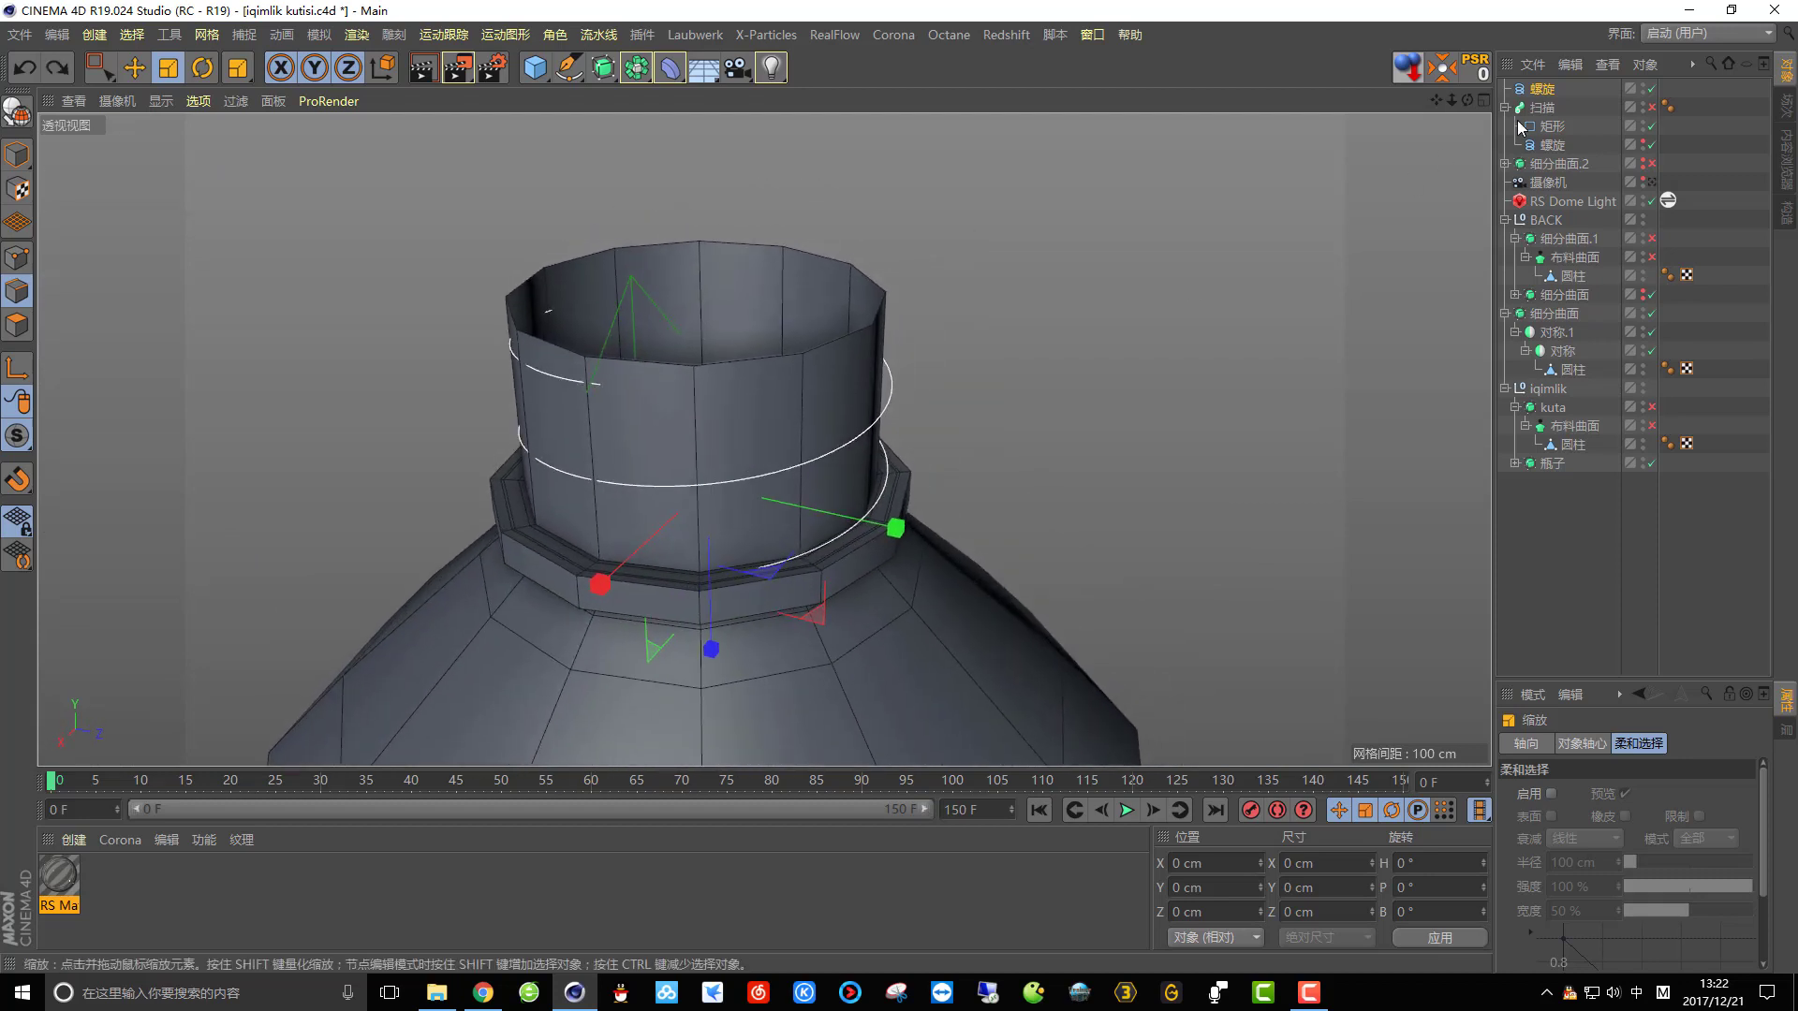
Select the helix, widen the object and attribute managers, and set its start angle to -177°.
click(1514, 93)
drag(1495, 120, 1327, 122)
drag(1489, 819, 1489, 875)
Reposition the helix around the neck with the Move tool and check its fit from the side.
alt+drag(568, 555, 811, 424)
key(e)
drag(515, 376, 169, 345)
alt+drag(345, 408, 467, 399)
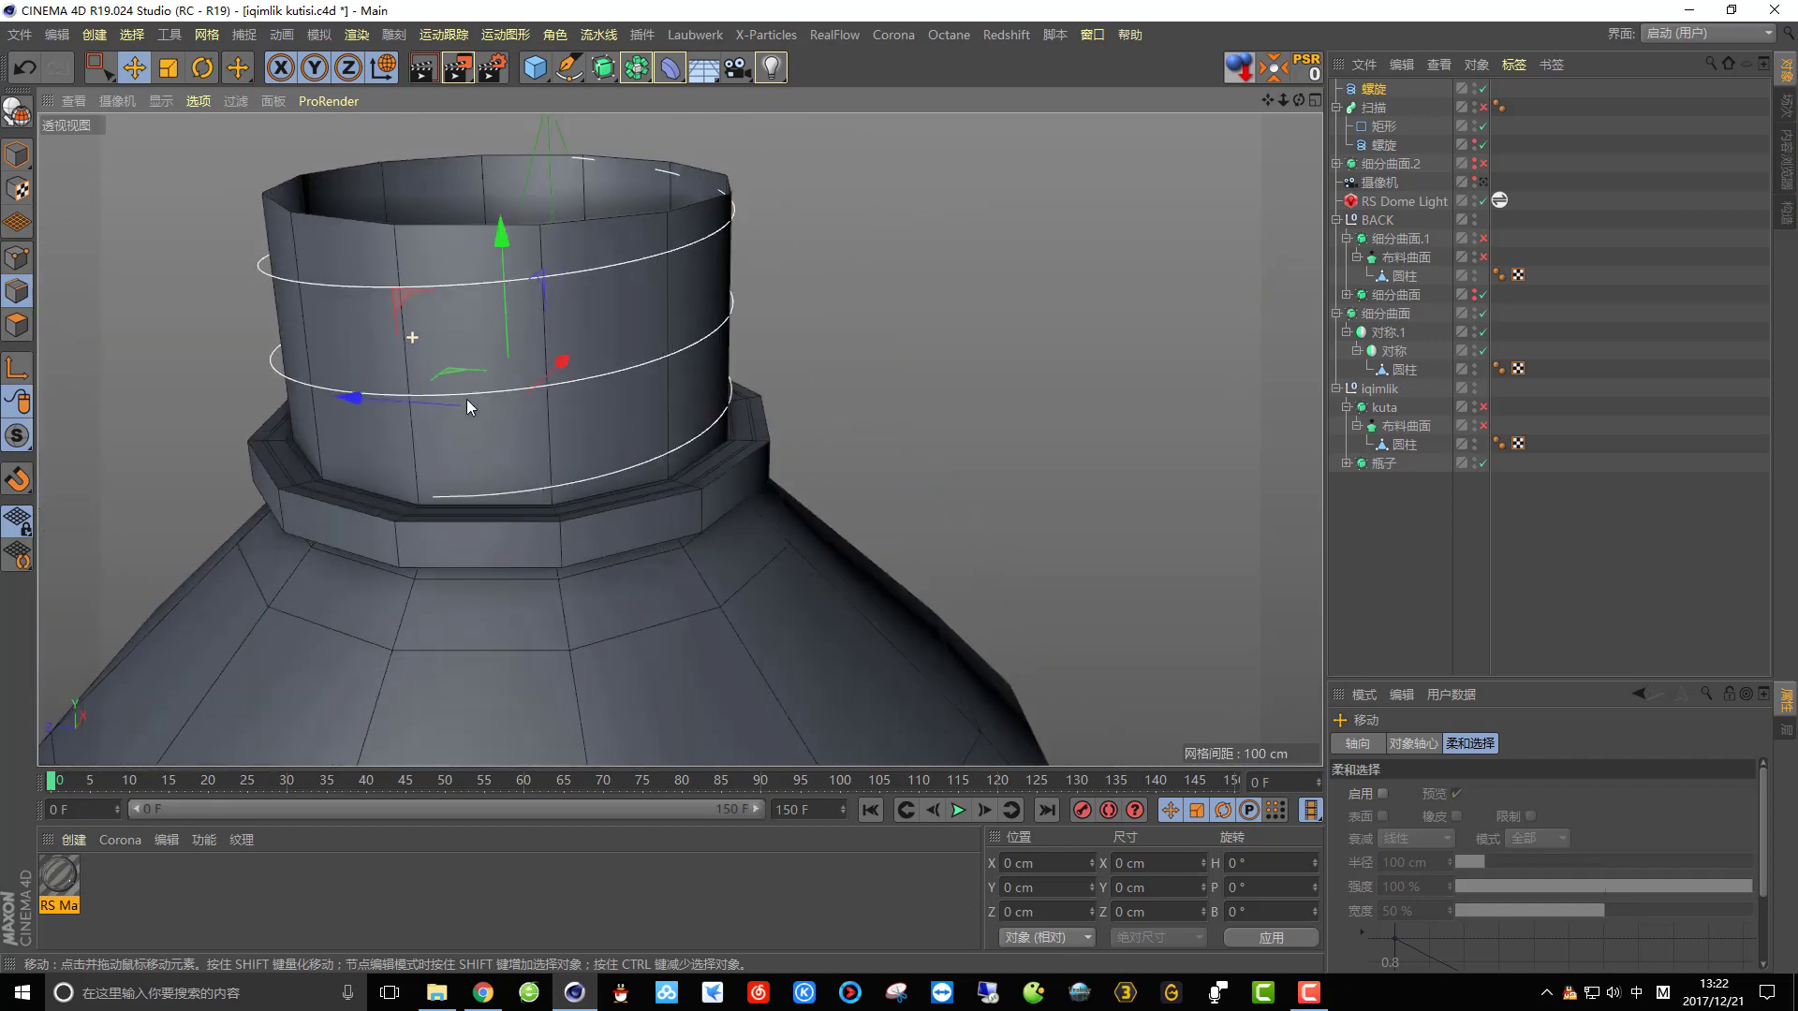
Set the helix's start angle to about -151° and its end angle to 846°.
click(1369, 90)
drag(1537, 676, 1526, 564)
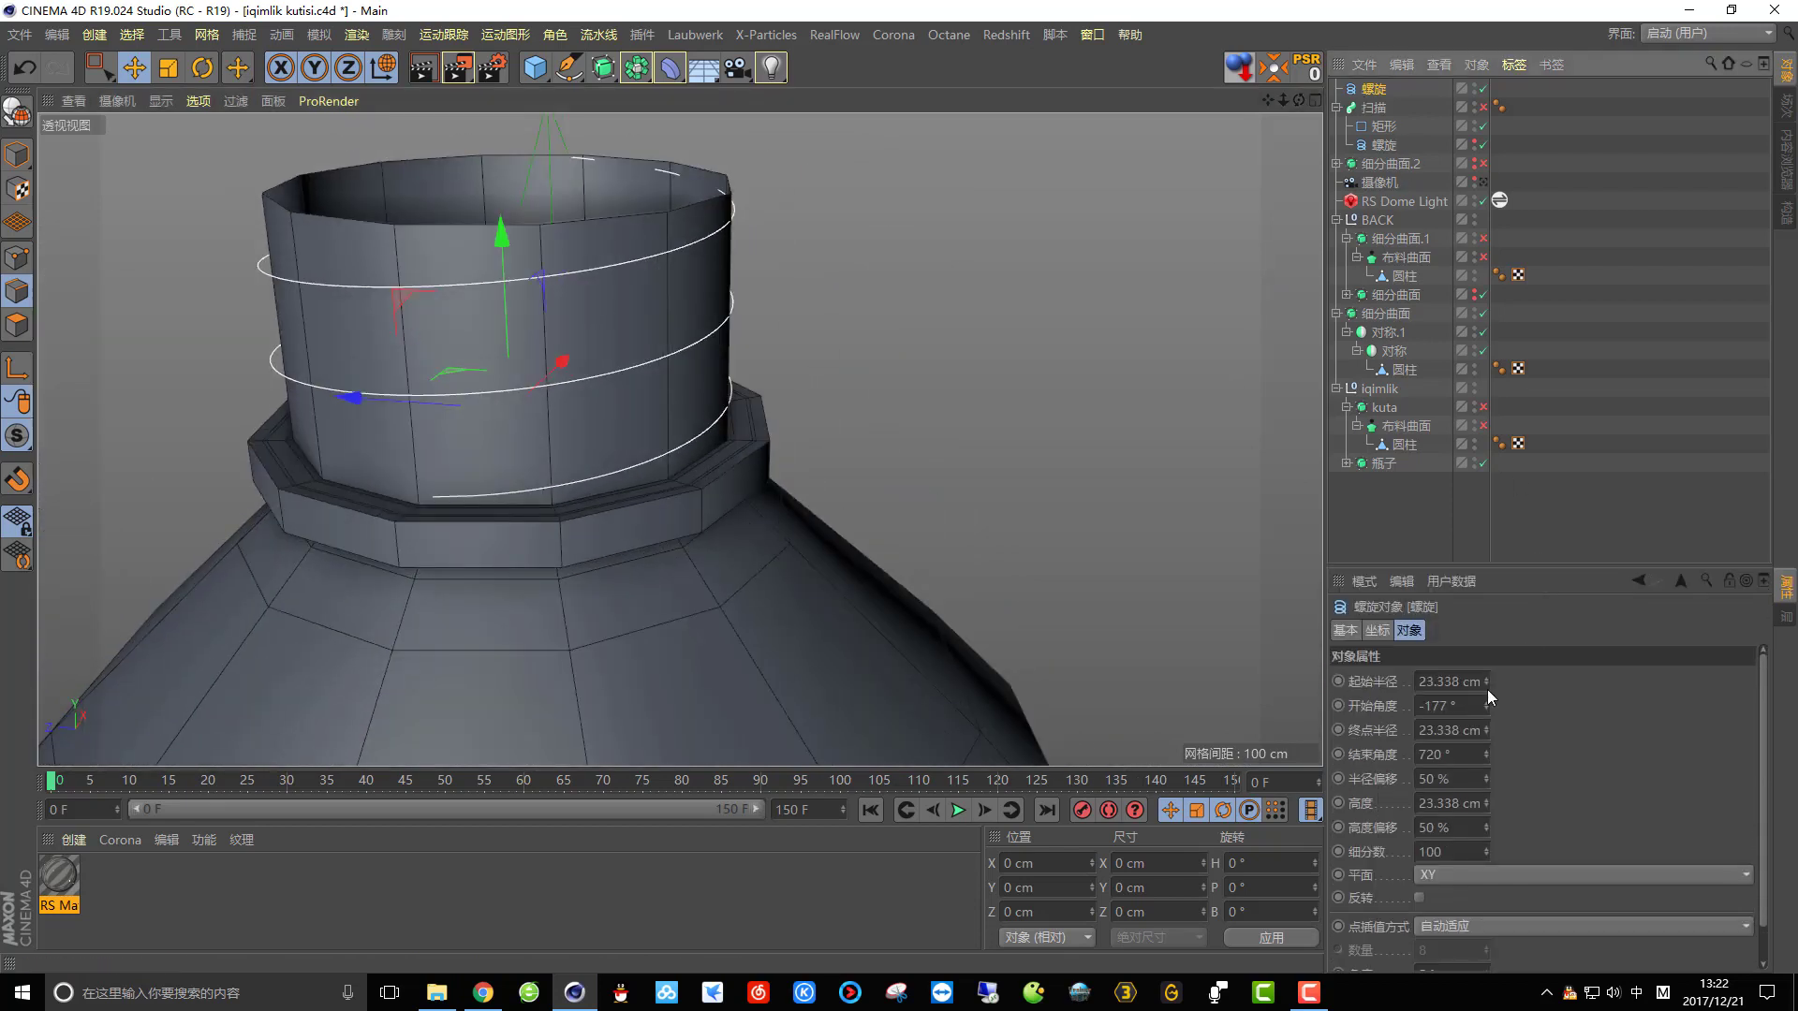
drag(1487, 702, 1487, 688)
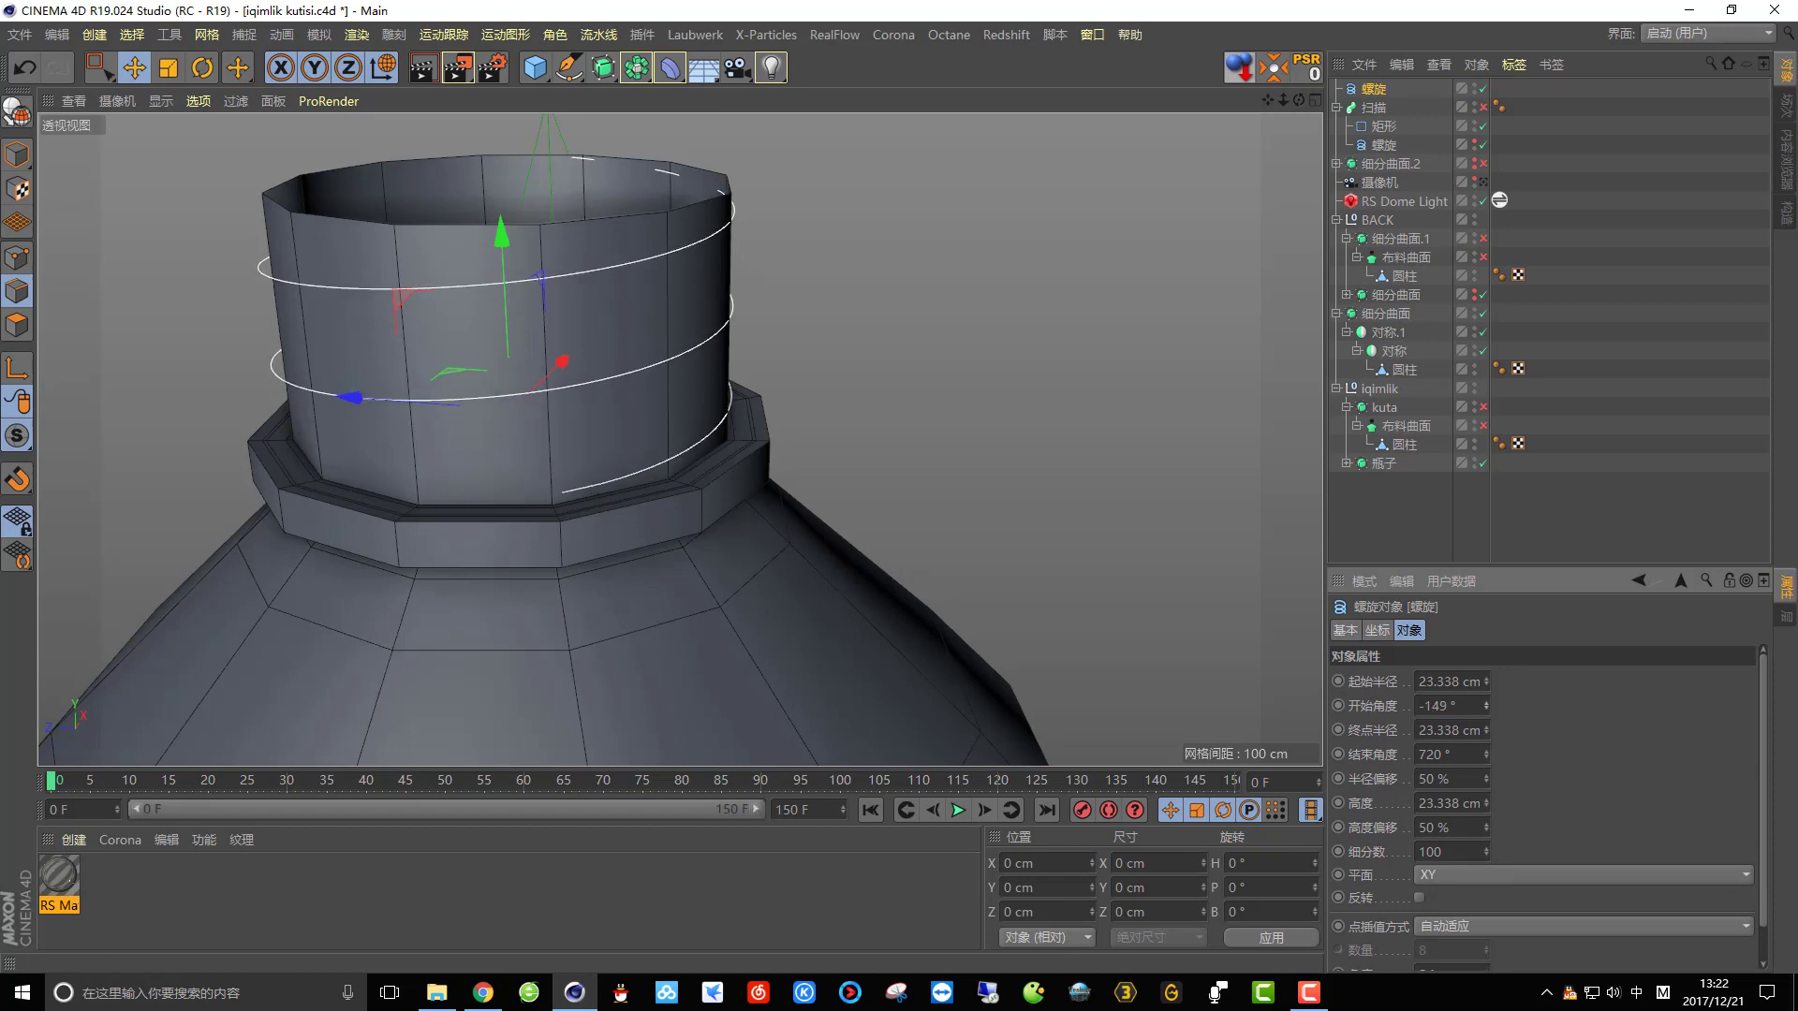
drag(1487, 755, 1487, 743)
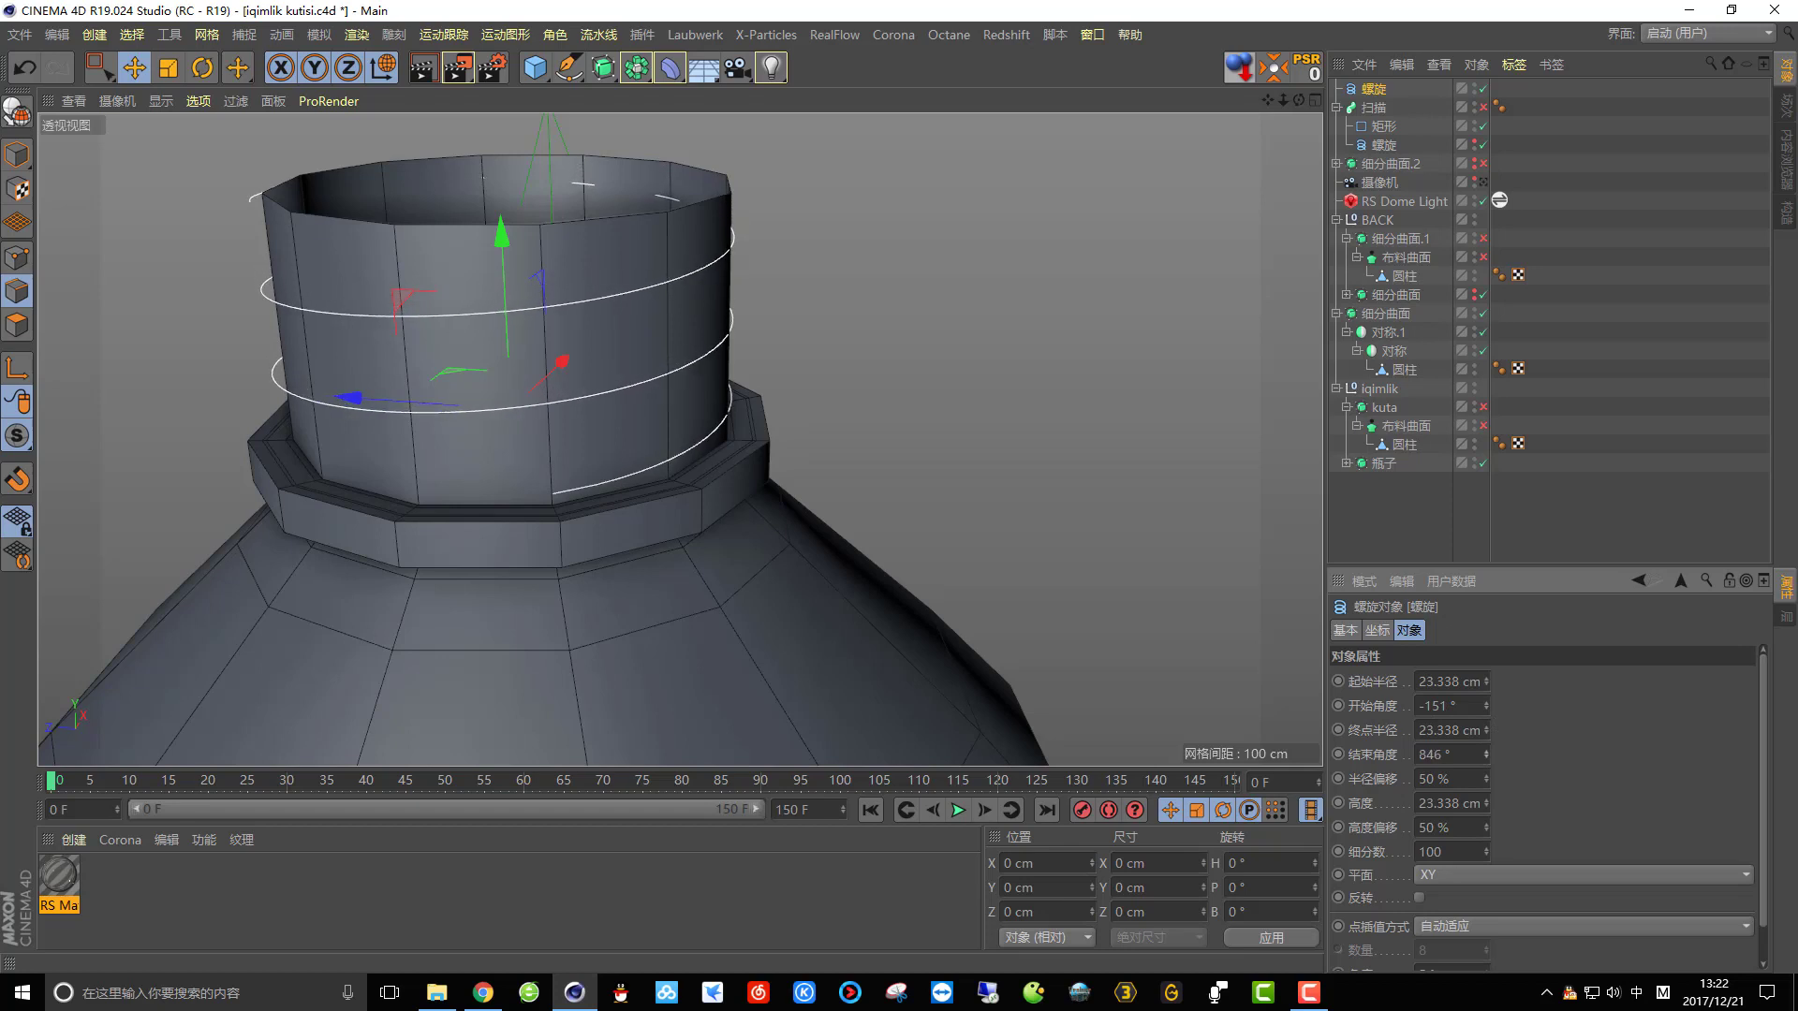
Add turns to the helix around the neck by setting its start angle to -397°.
alt+drag(1104, 690, 690, 477)
scroll(829, 480, down, 3)
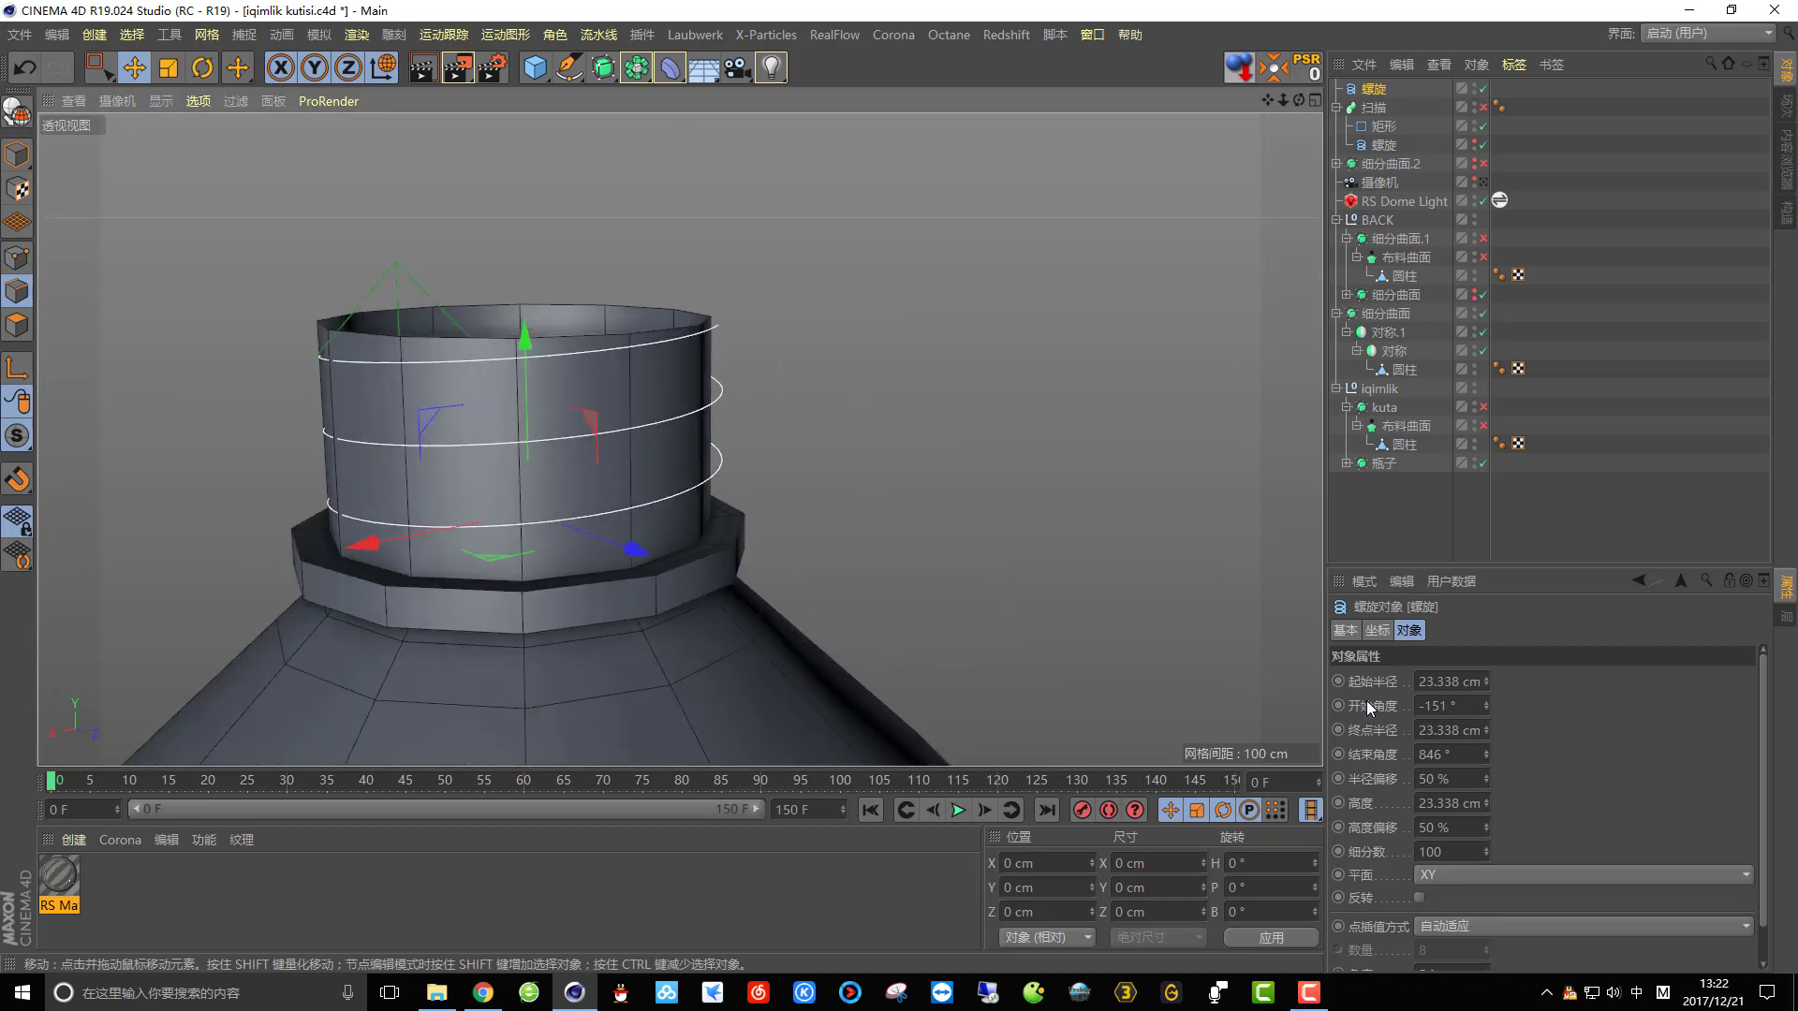
drag(1486, 728, 1486, 712)
key(ctrl+z)
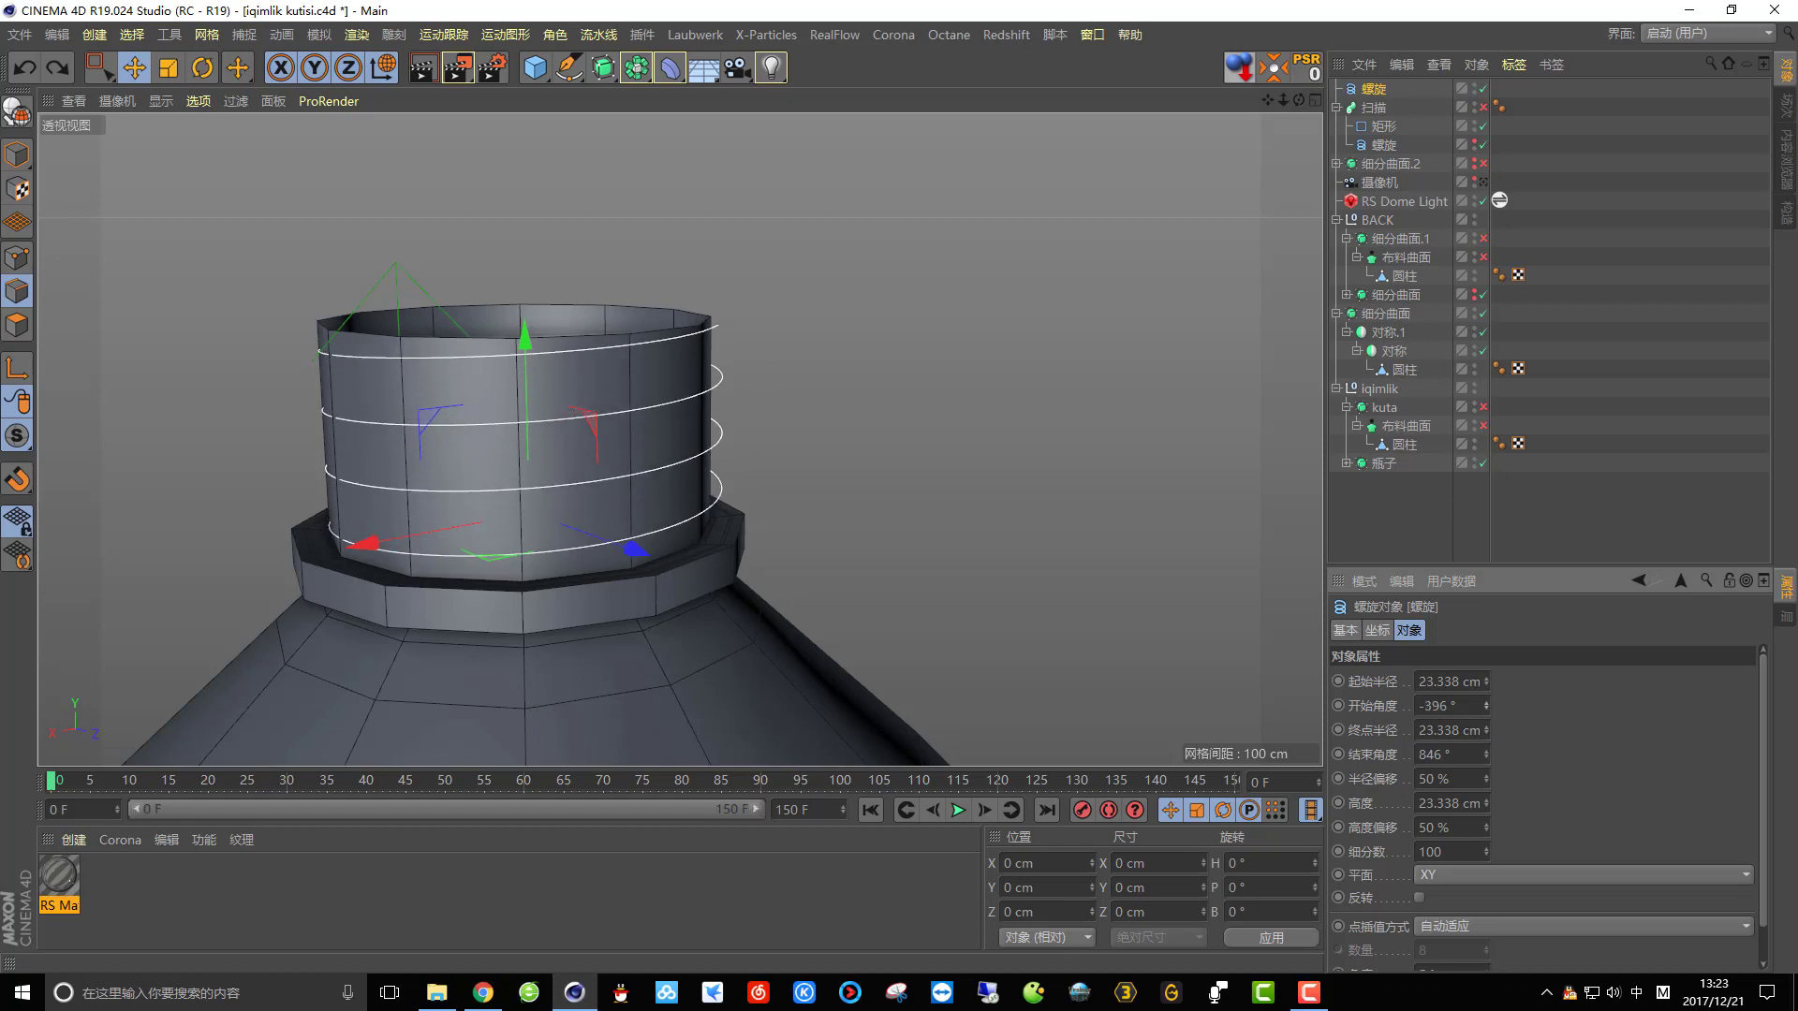
Reduce the helix's height to 21.338 cm so its turns fit between the neck rim and collar.
alt+drag(875, 637, 457, 615)
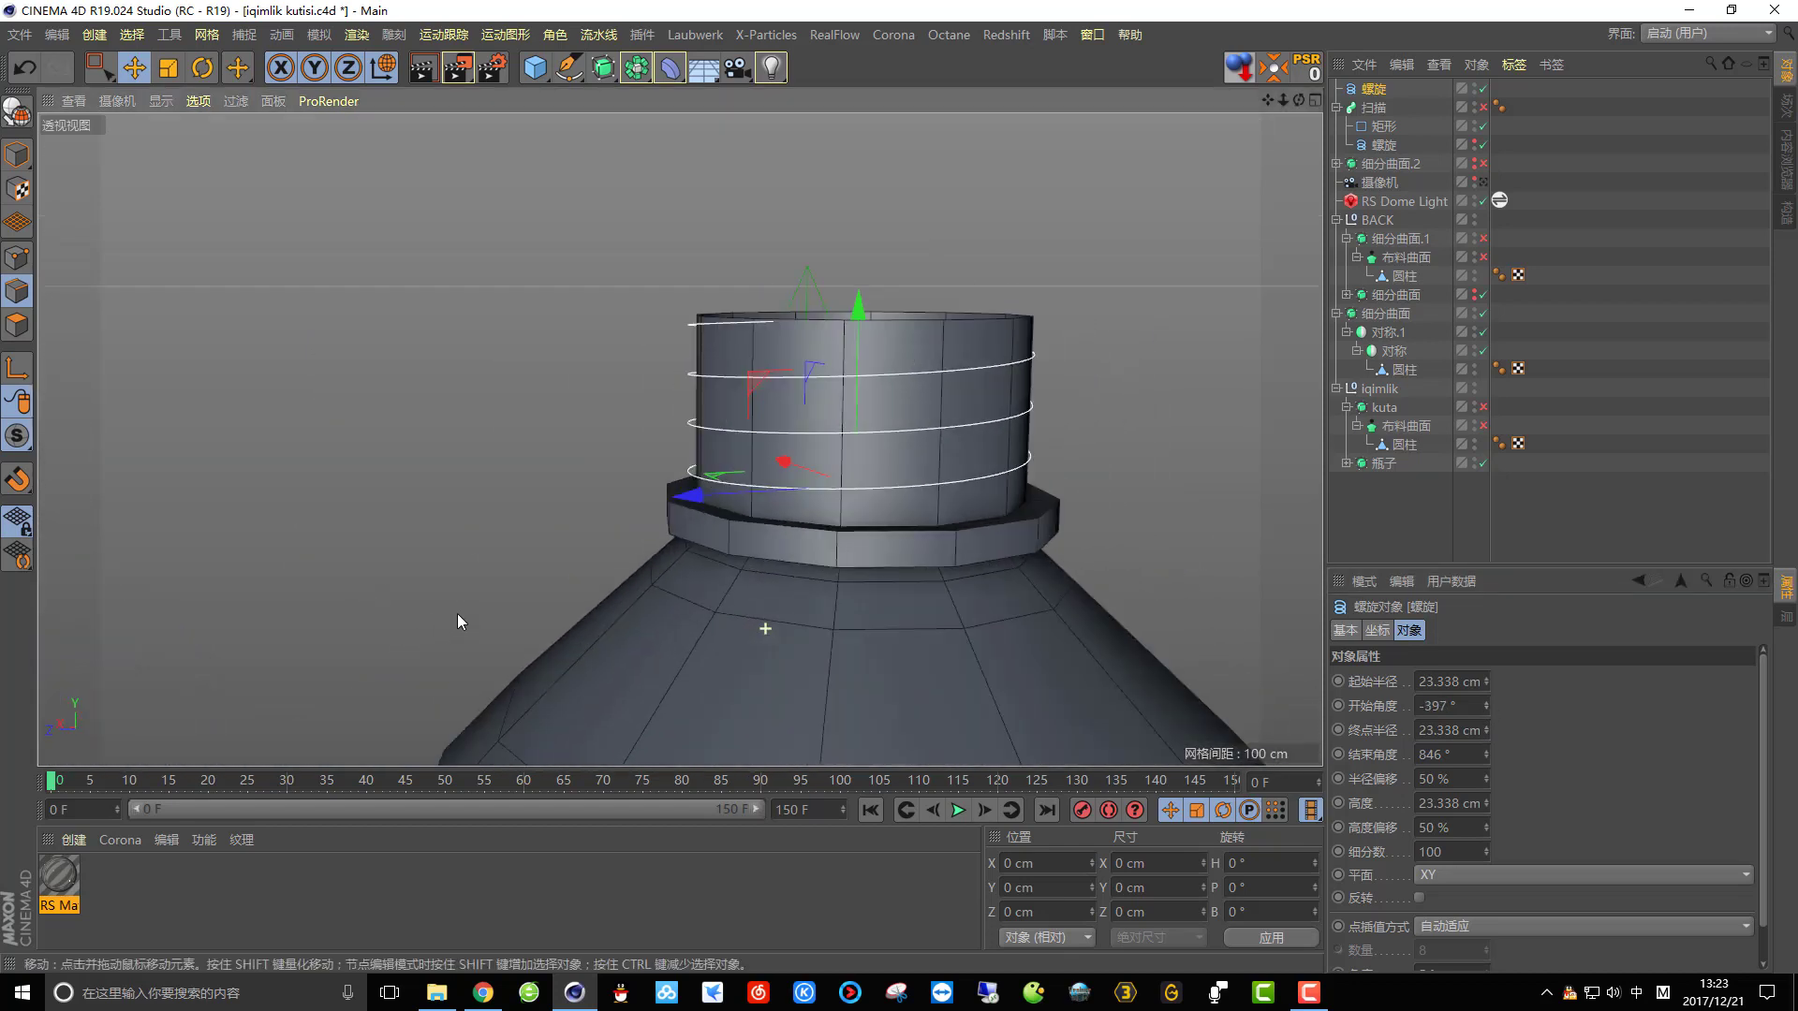
drag(1490, 803, 1490, 811)
alt+drag(912, 615, 1088, 582)
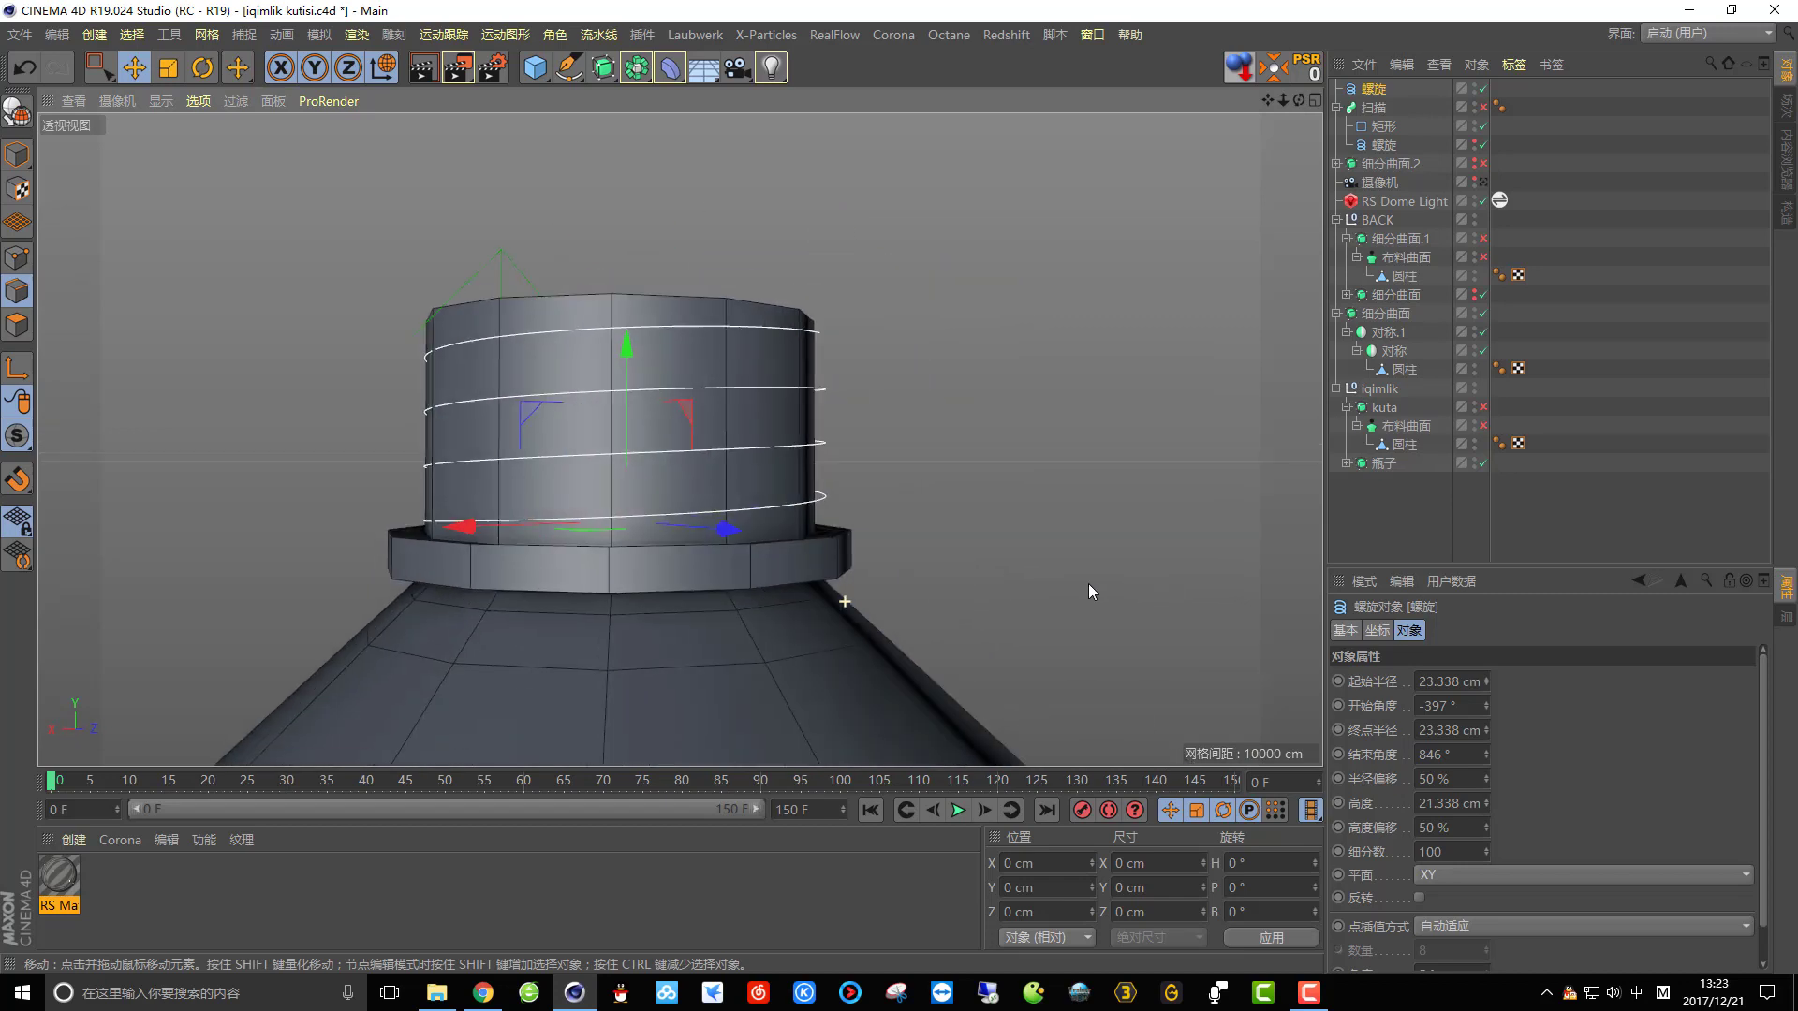
Inspect from several sides how the helix turns run around the neck wall, especially near the collar.
scroll(749, 505, down, 2)
alt+middle_drag(656, 444, 807, 468)
scroll(783, 496, up, 2)
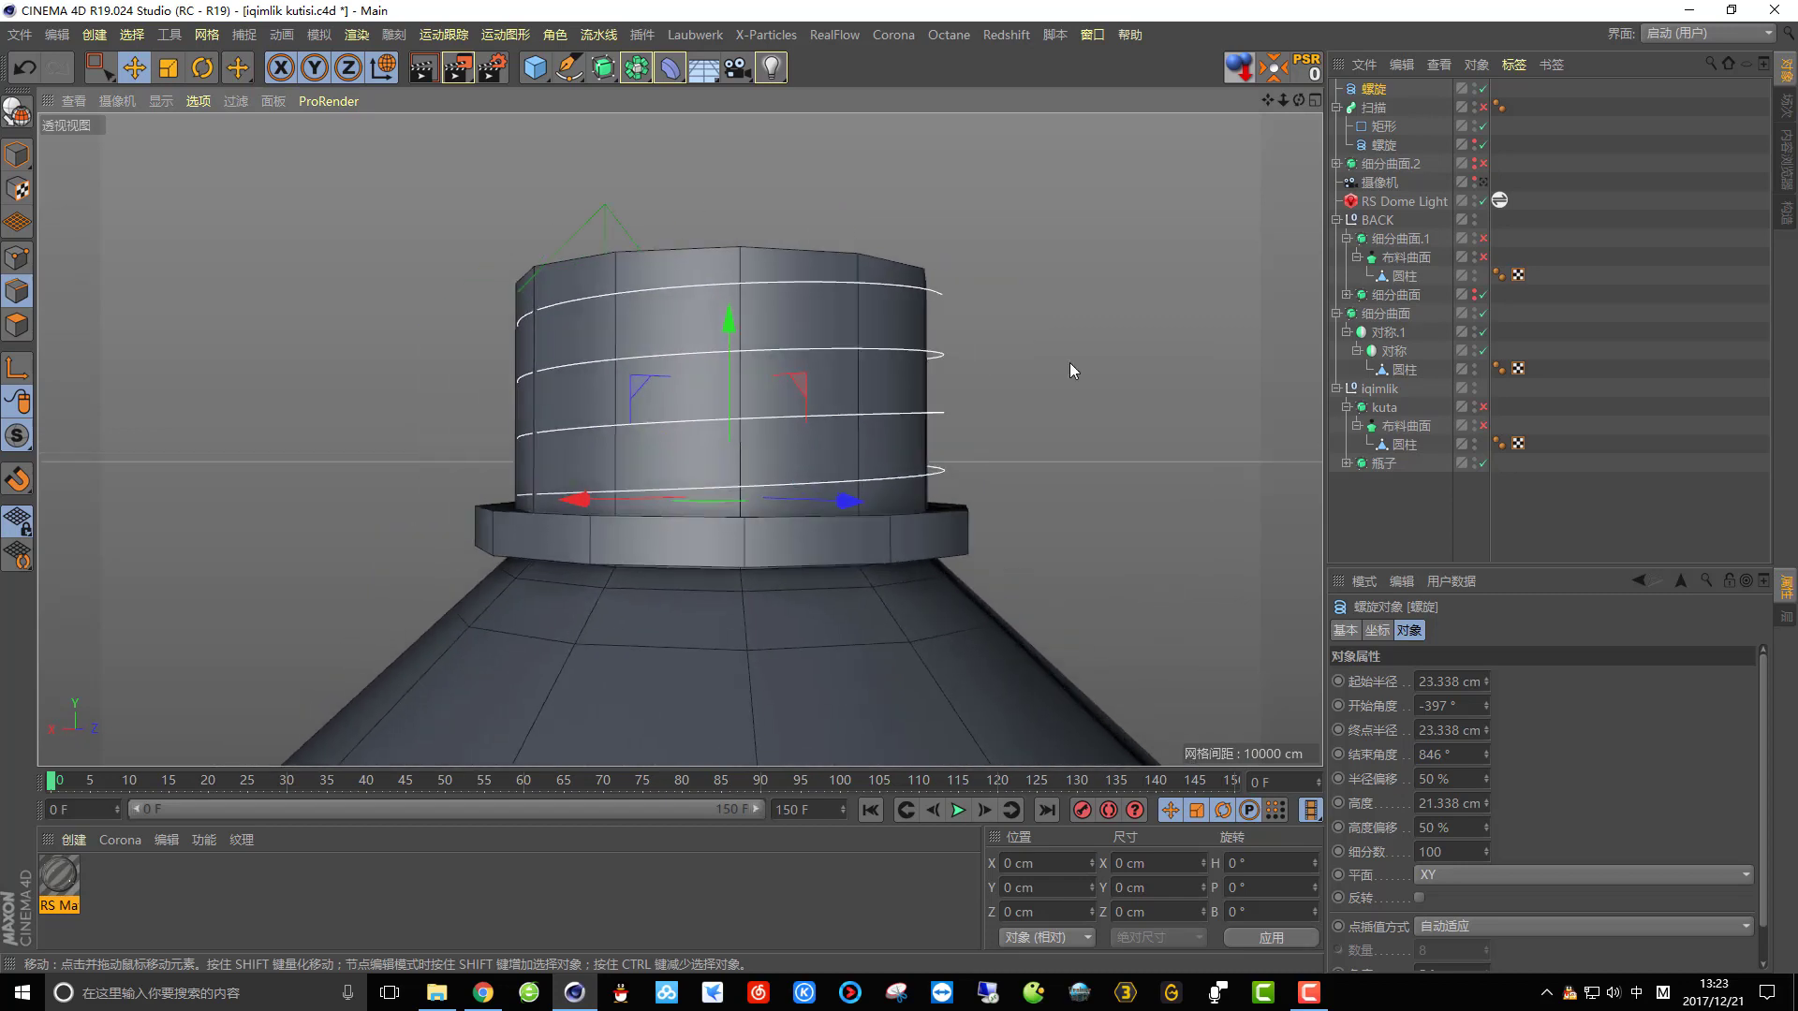
scroll(840, 342, down, 1)
scroll(624, 433, up, 1)
alt+drag(622, 434, 974, 511)
scroll(488, 512, up, 4)
scroll(614, 449, down, 3)
alt+drag(614, 449, 558, 451)
scroll(564, 449, up, 3)
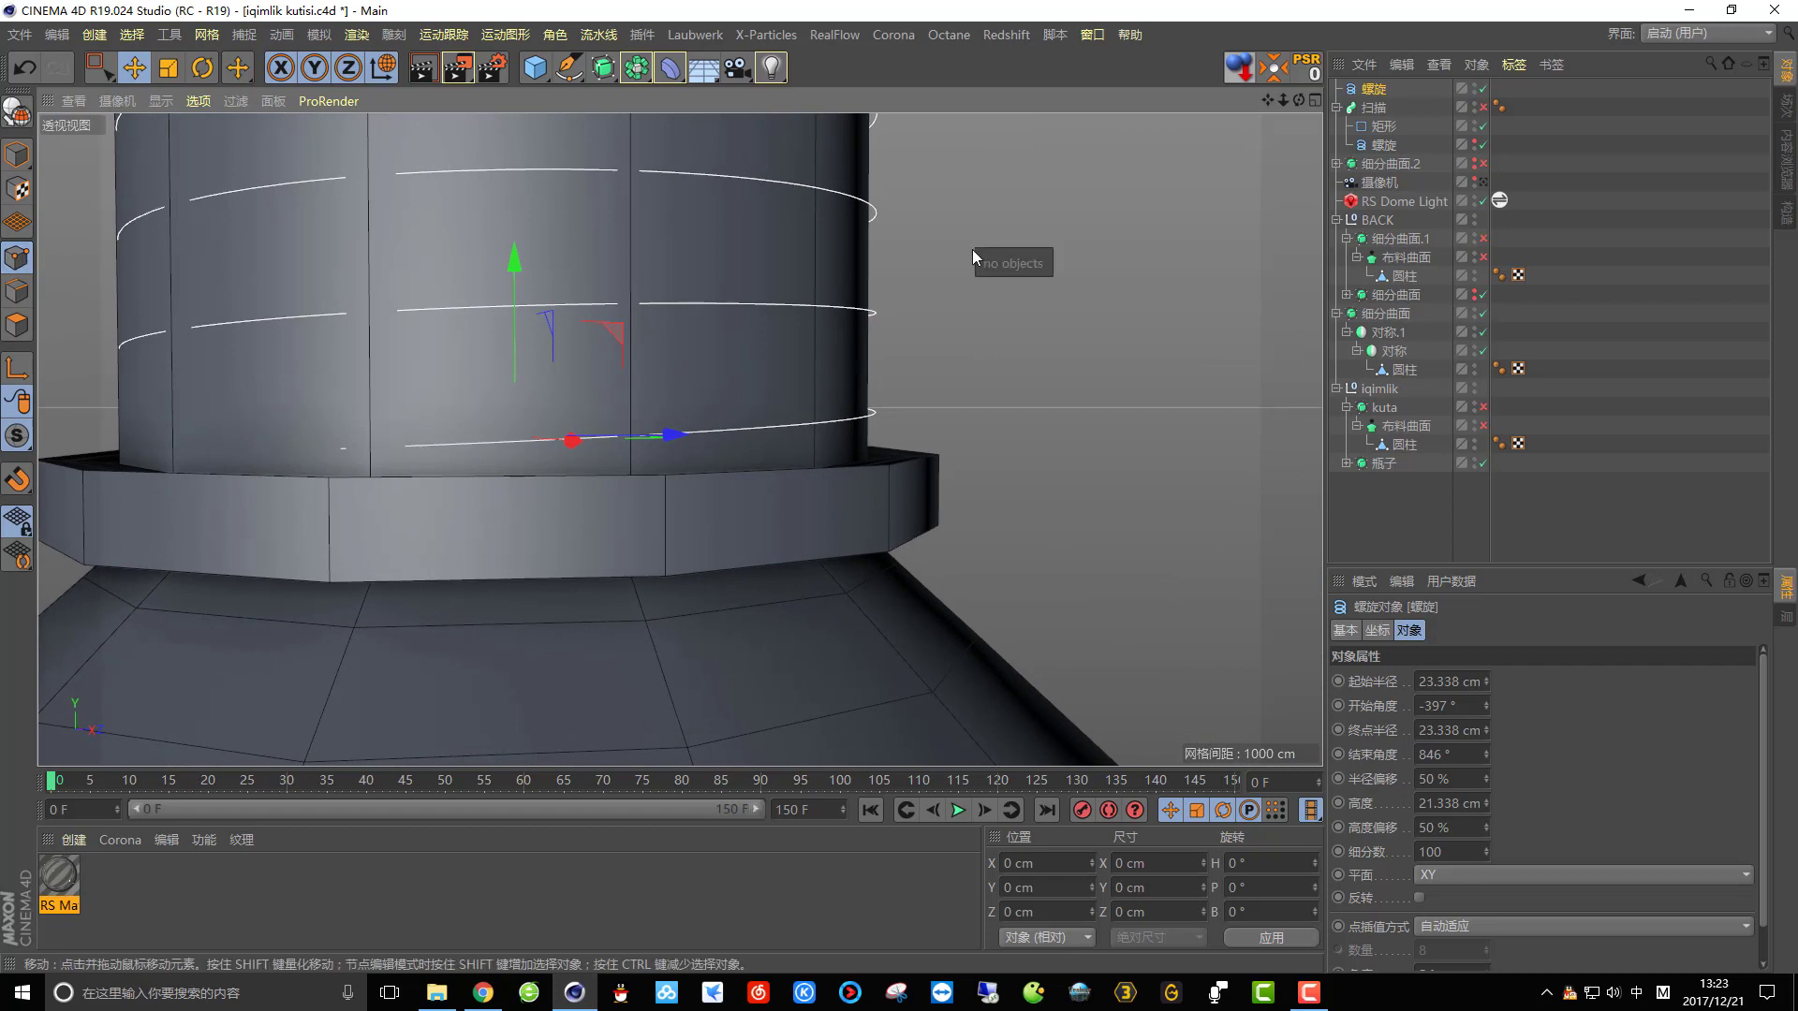
Select the bottle's 圆柱 mesh and start a Line Cut just above the collar, following the helix's lowest turn across the neck faces.
click(1415, 447)
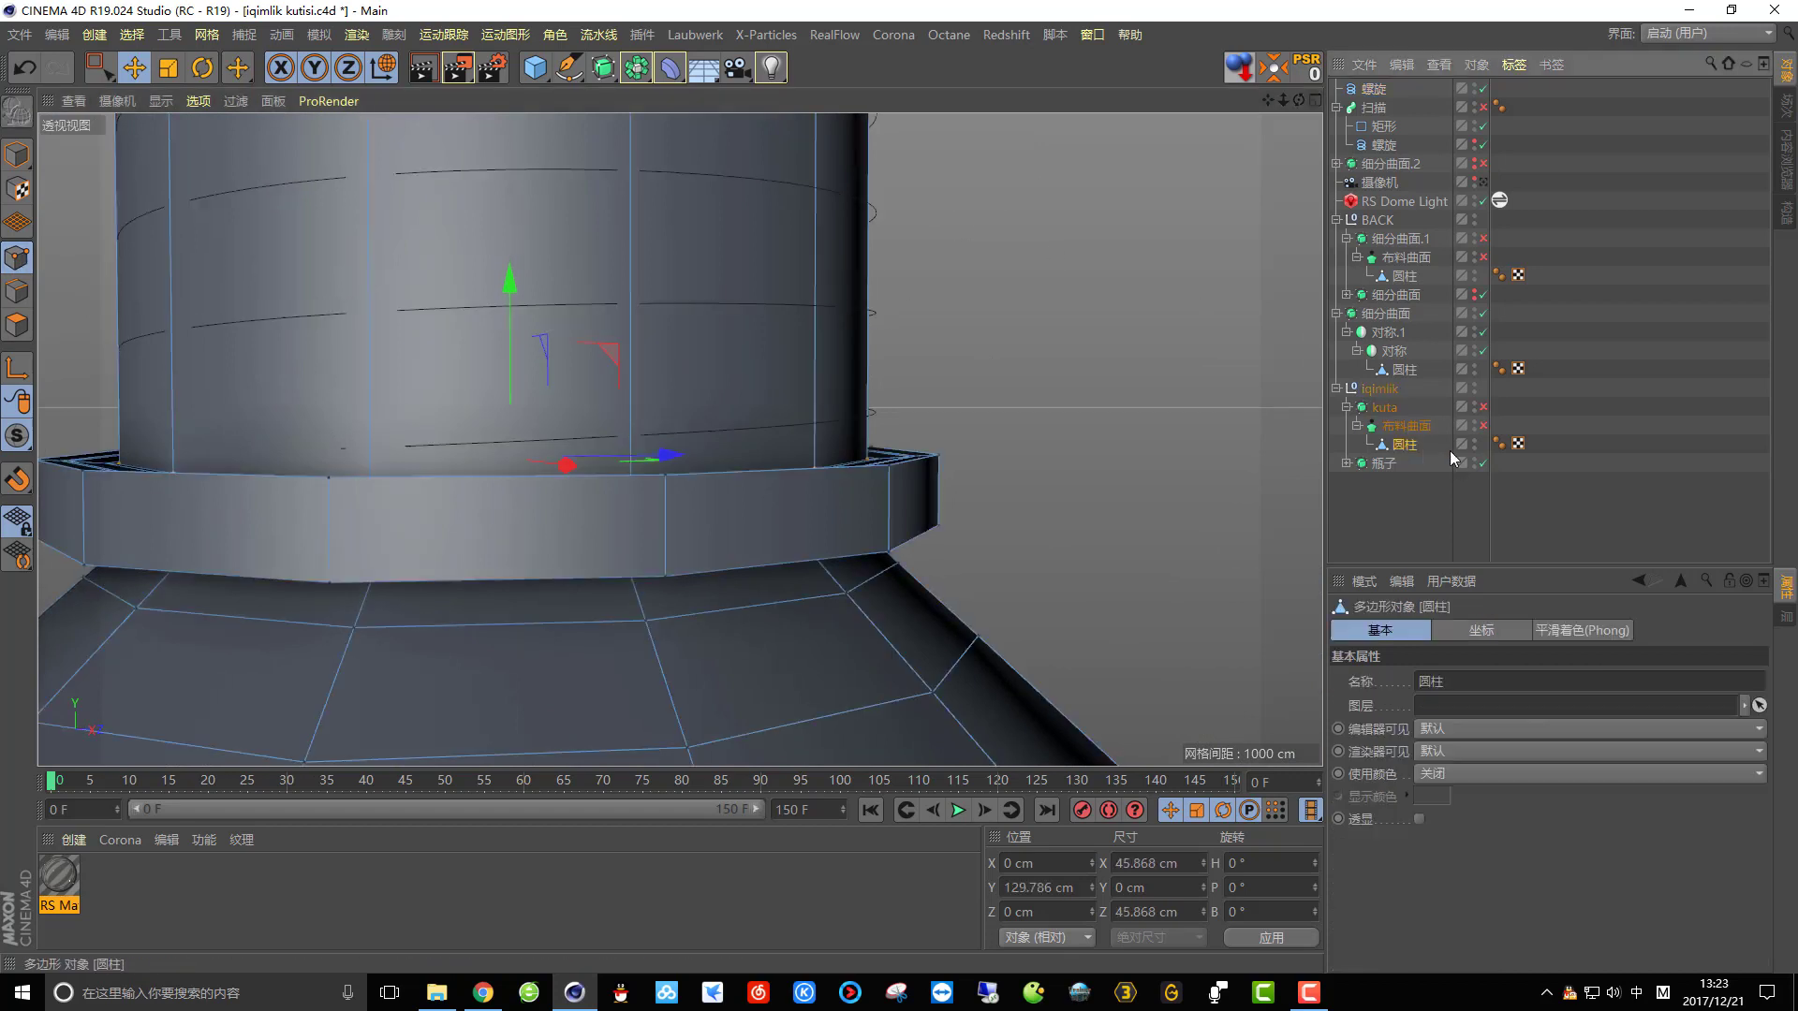
scroll(920, 444, down, 3)
alt+drag(918, 445, 936, 460)
scroll(750, 505, up, 3)
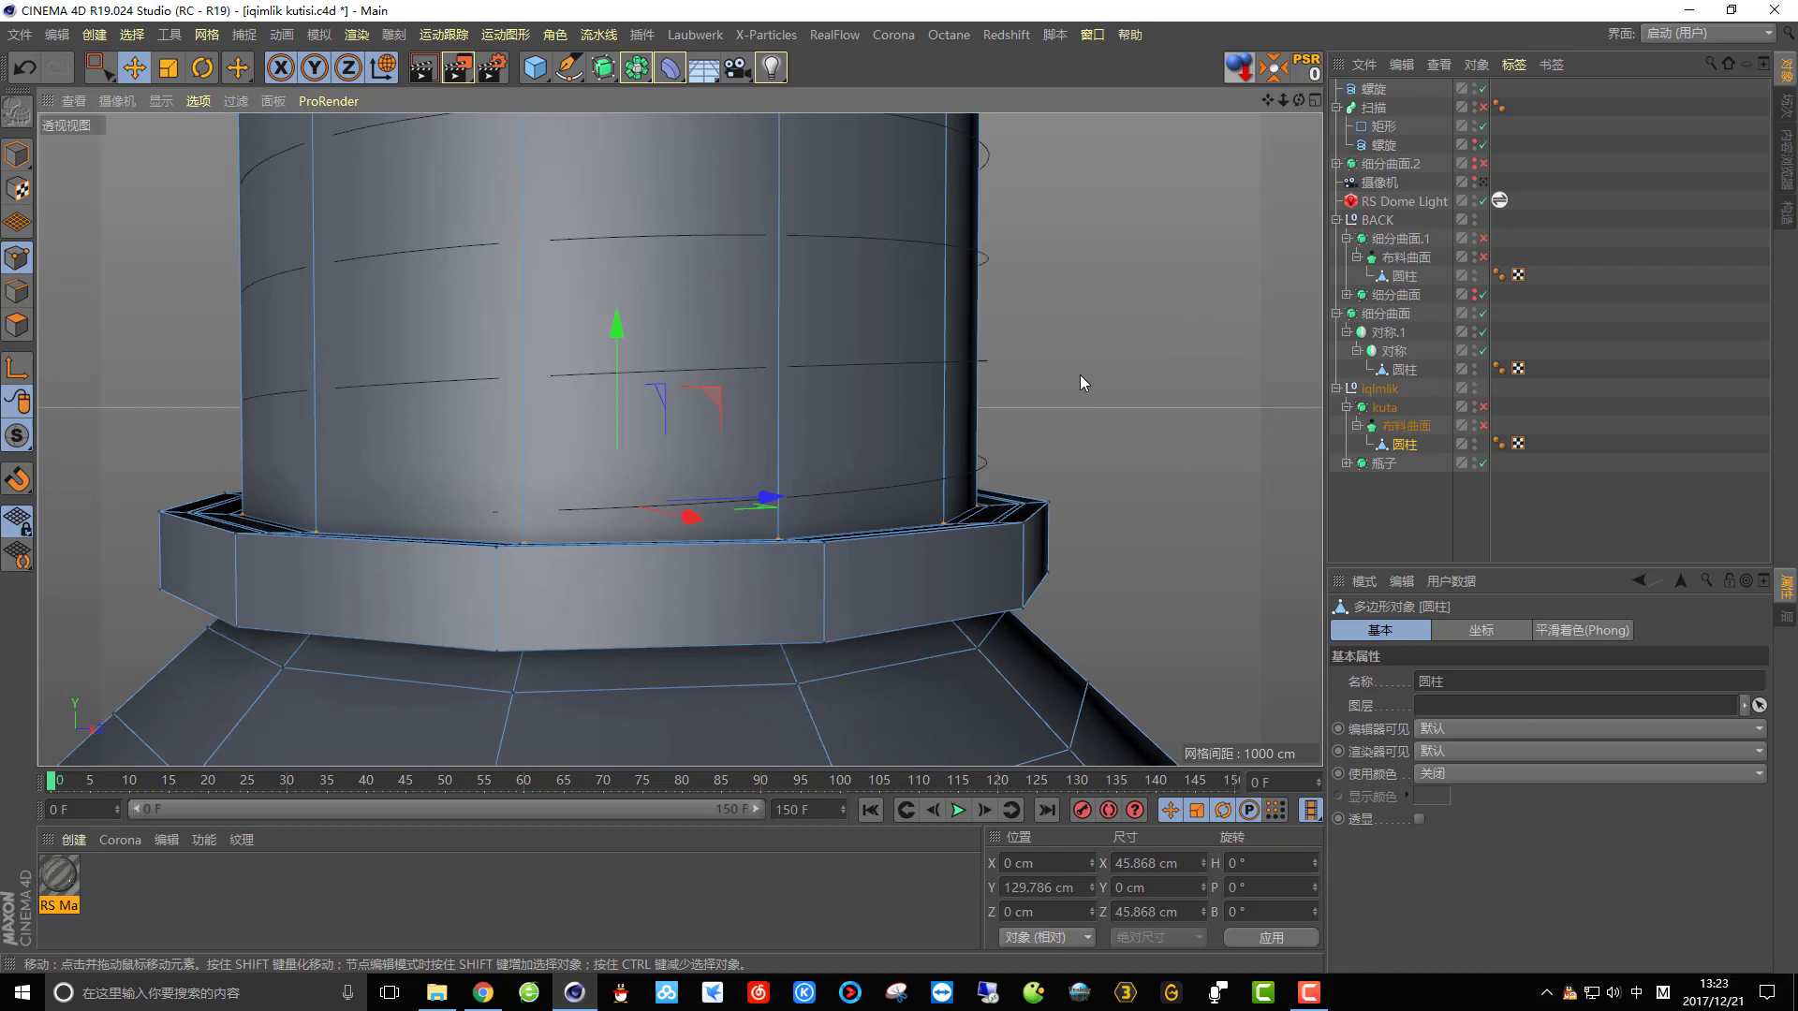
right_click(1086, 355)
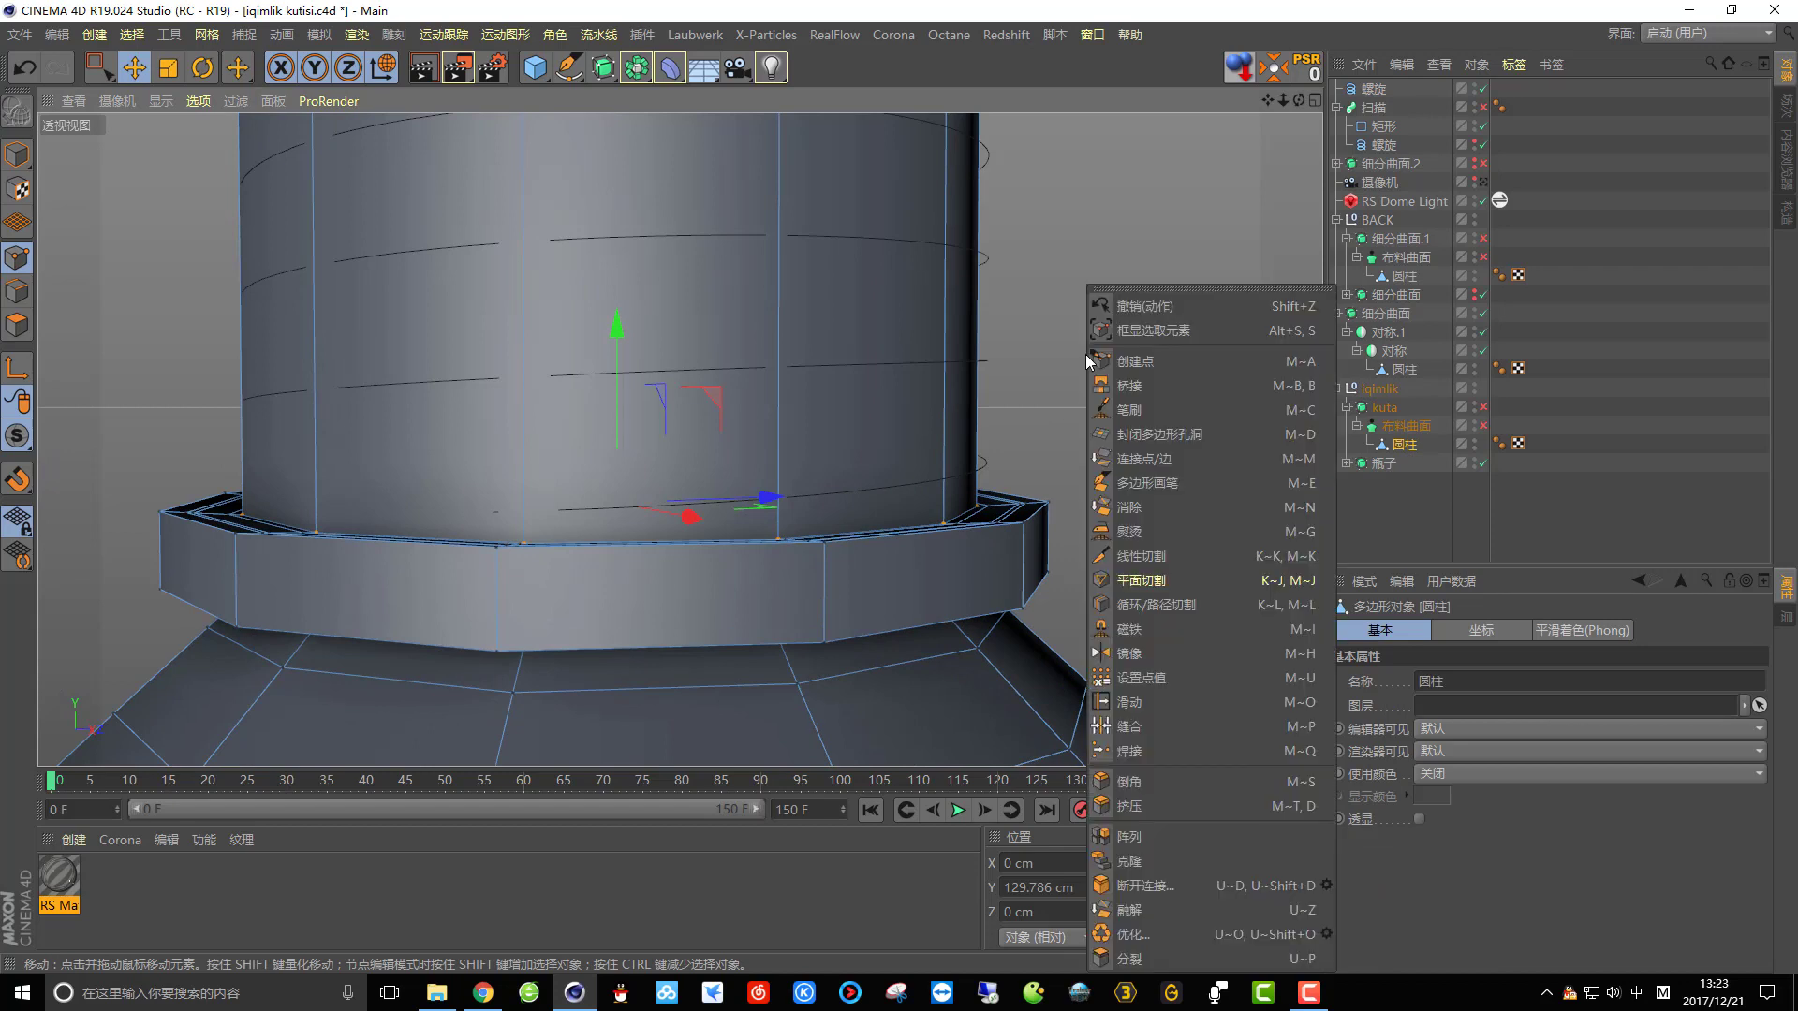
click(1144, 556)
scroll(557, 538, up, 2)
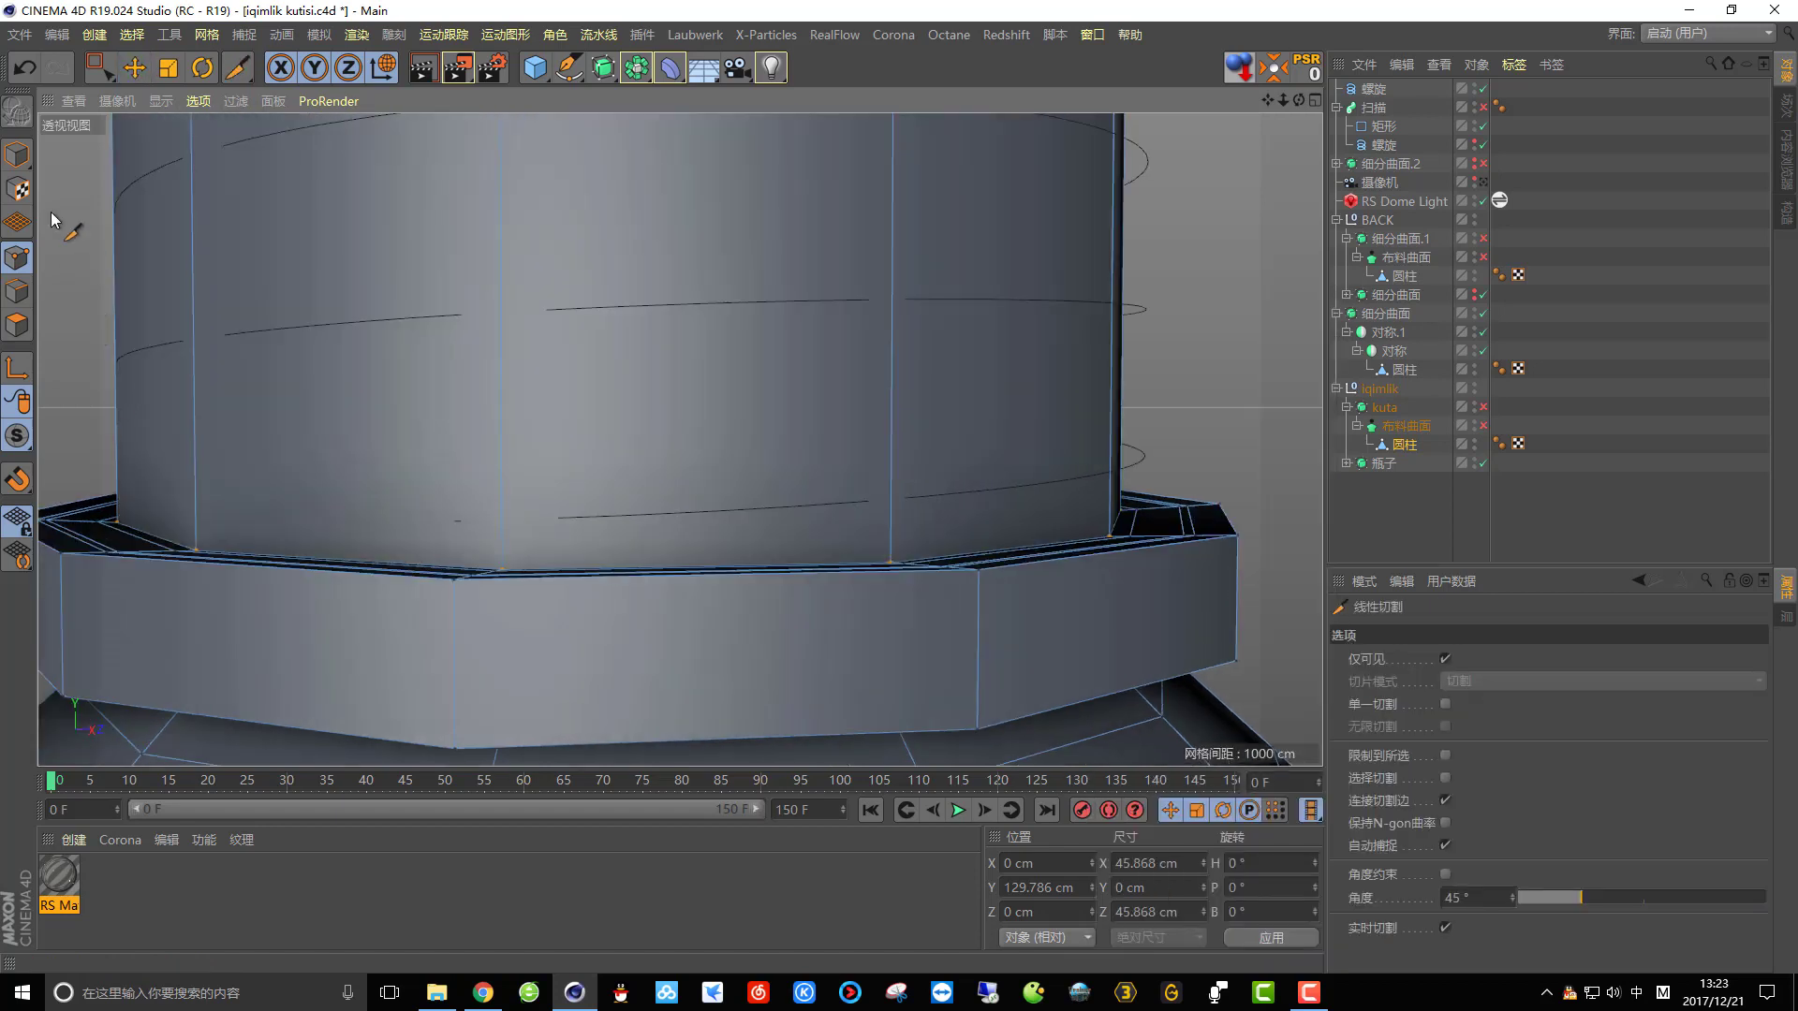
click(503, 522)
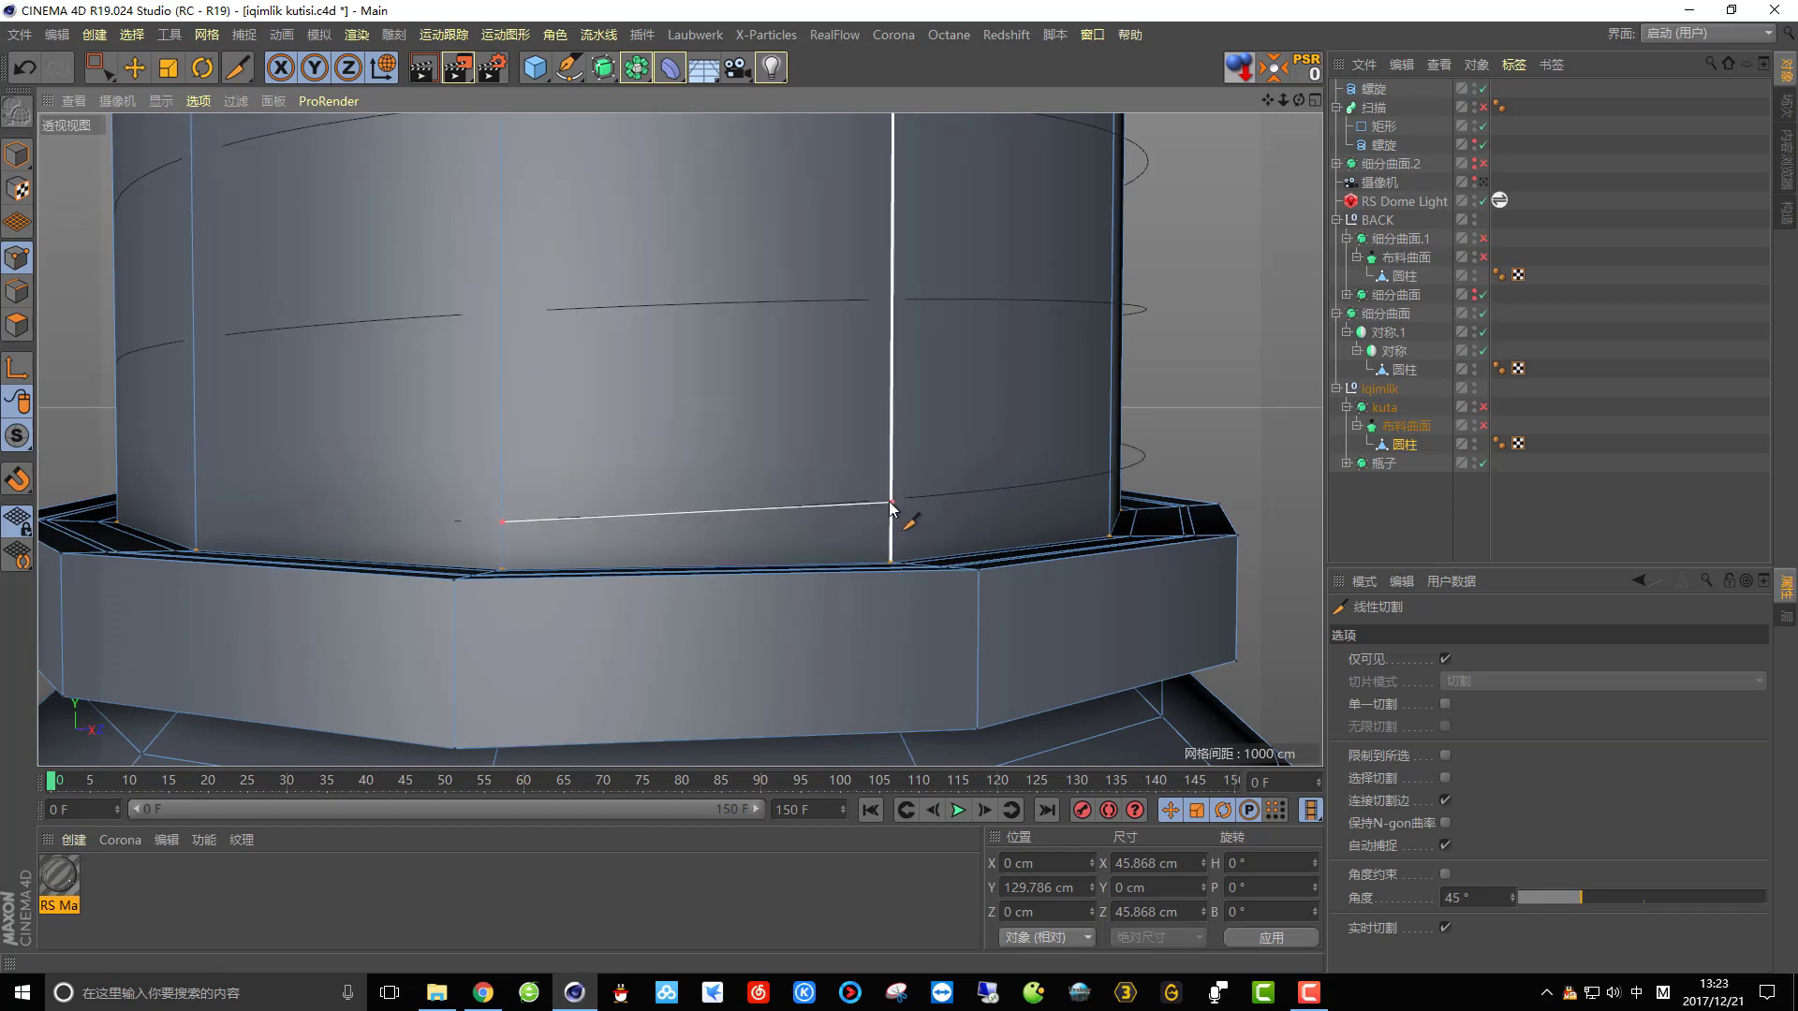
alt+drag(915, 510, 815, 514)
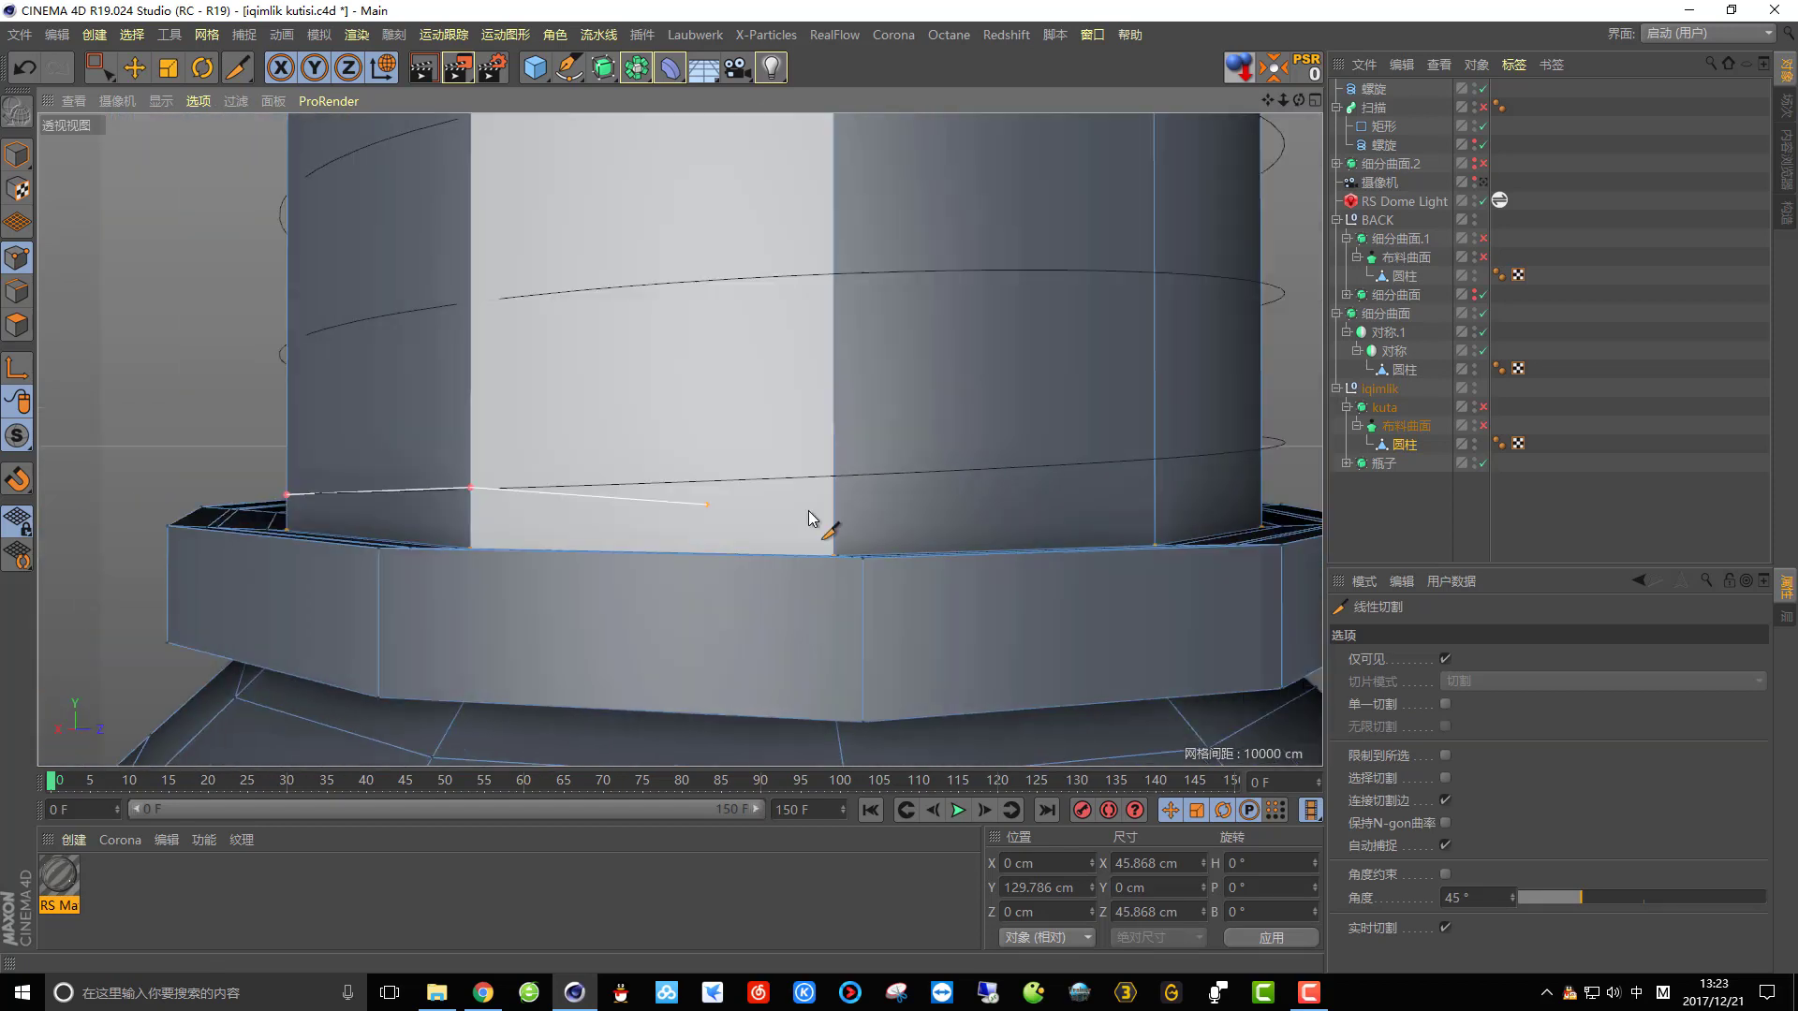
click(836, 476)
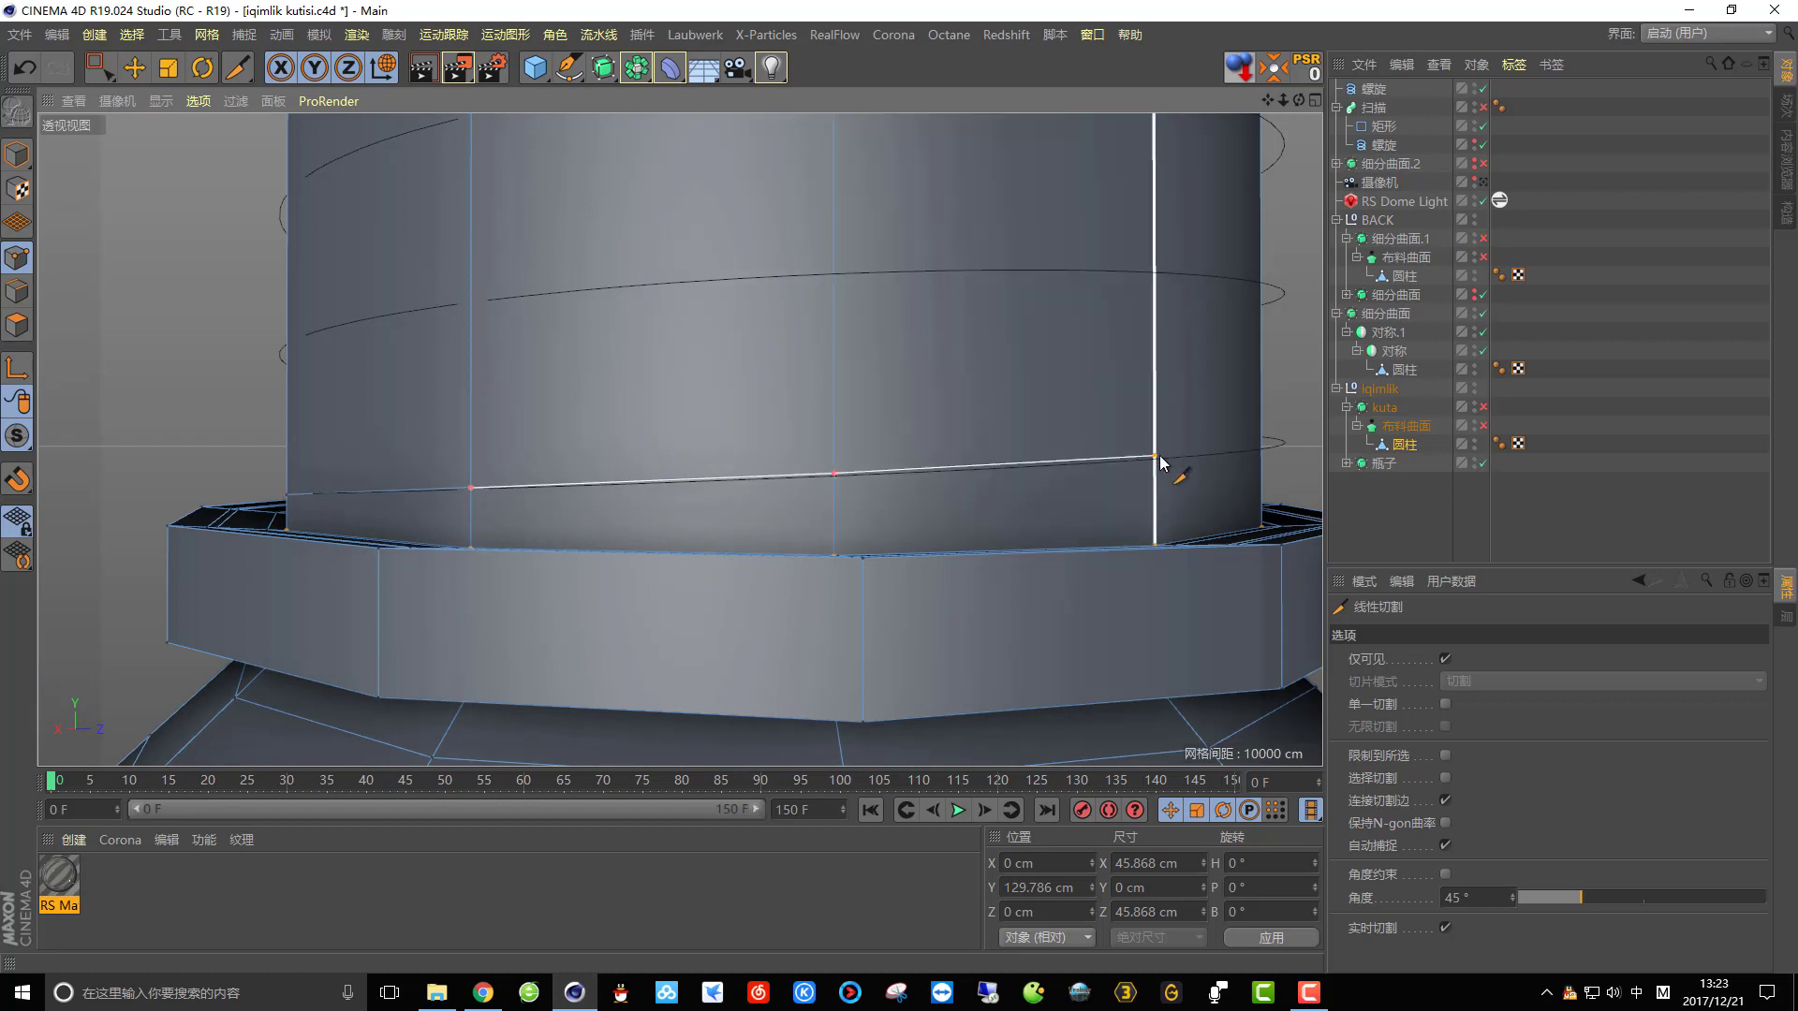
Continue the line cut around the neck's vertical edges along the helix's first turn.
alt+drag(1172, 456, 771, 438)
click(785, 423)
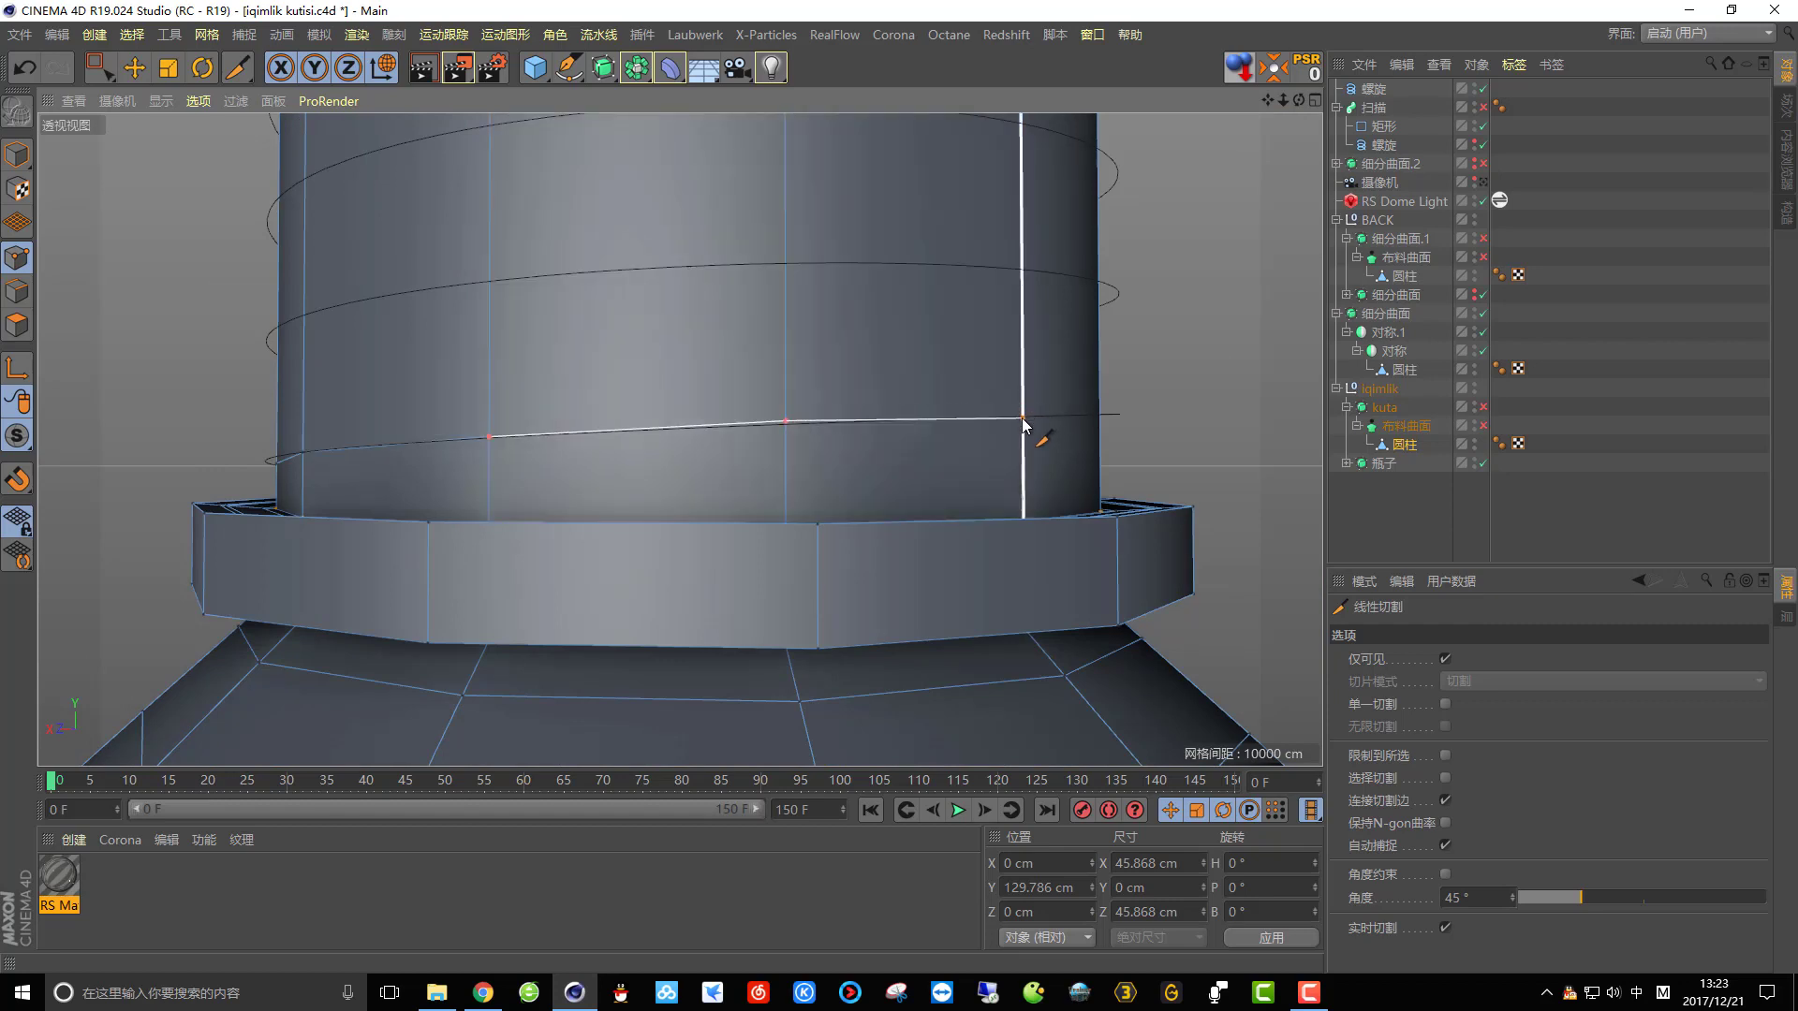
alt+drag(1022, 415, 806, 465)
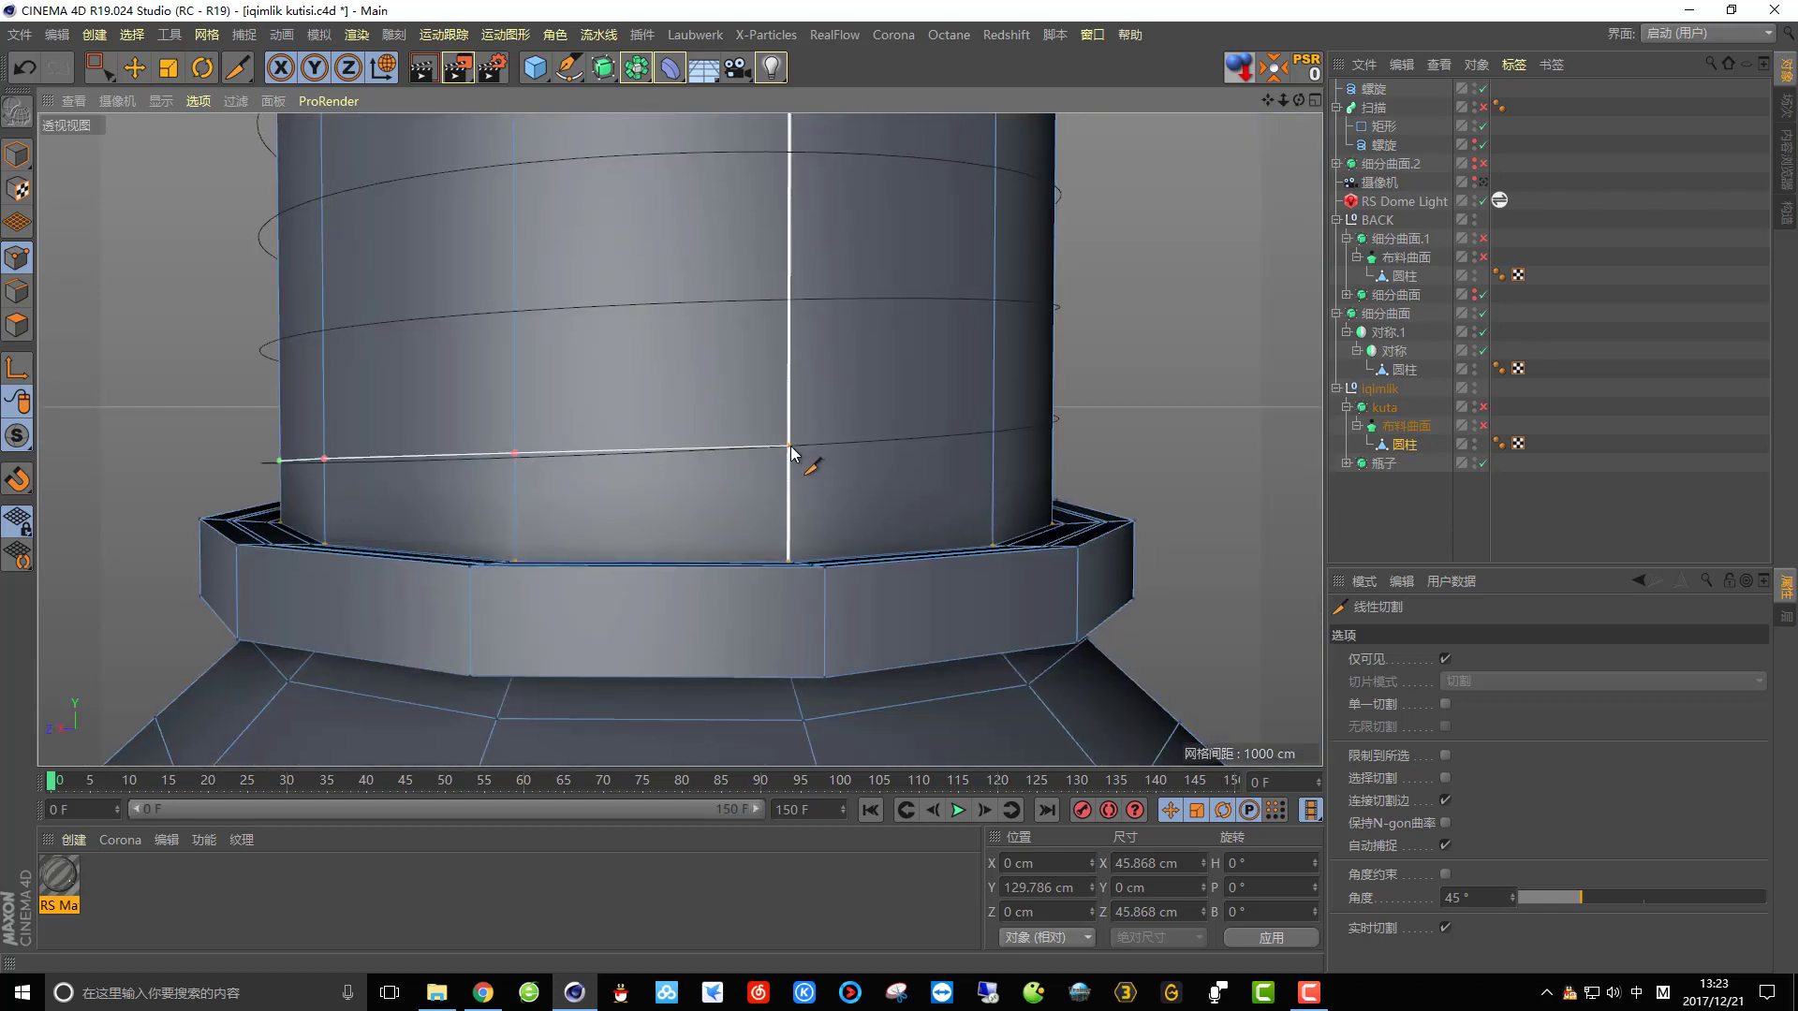
click(790, 445)
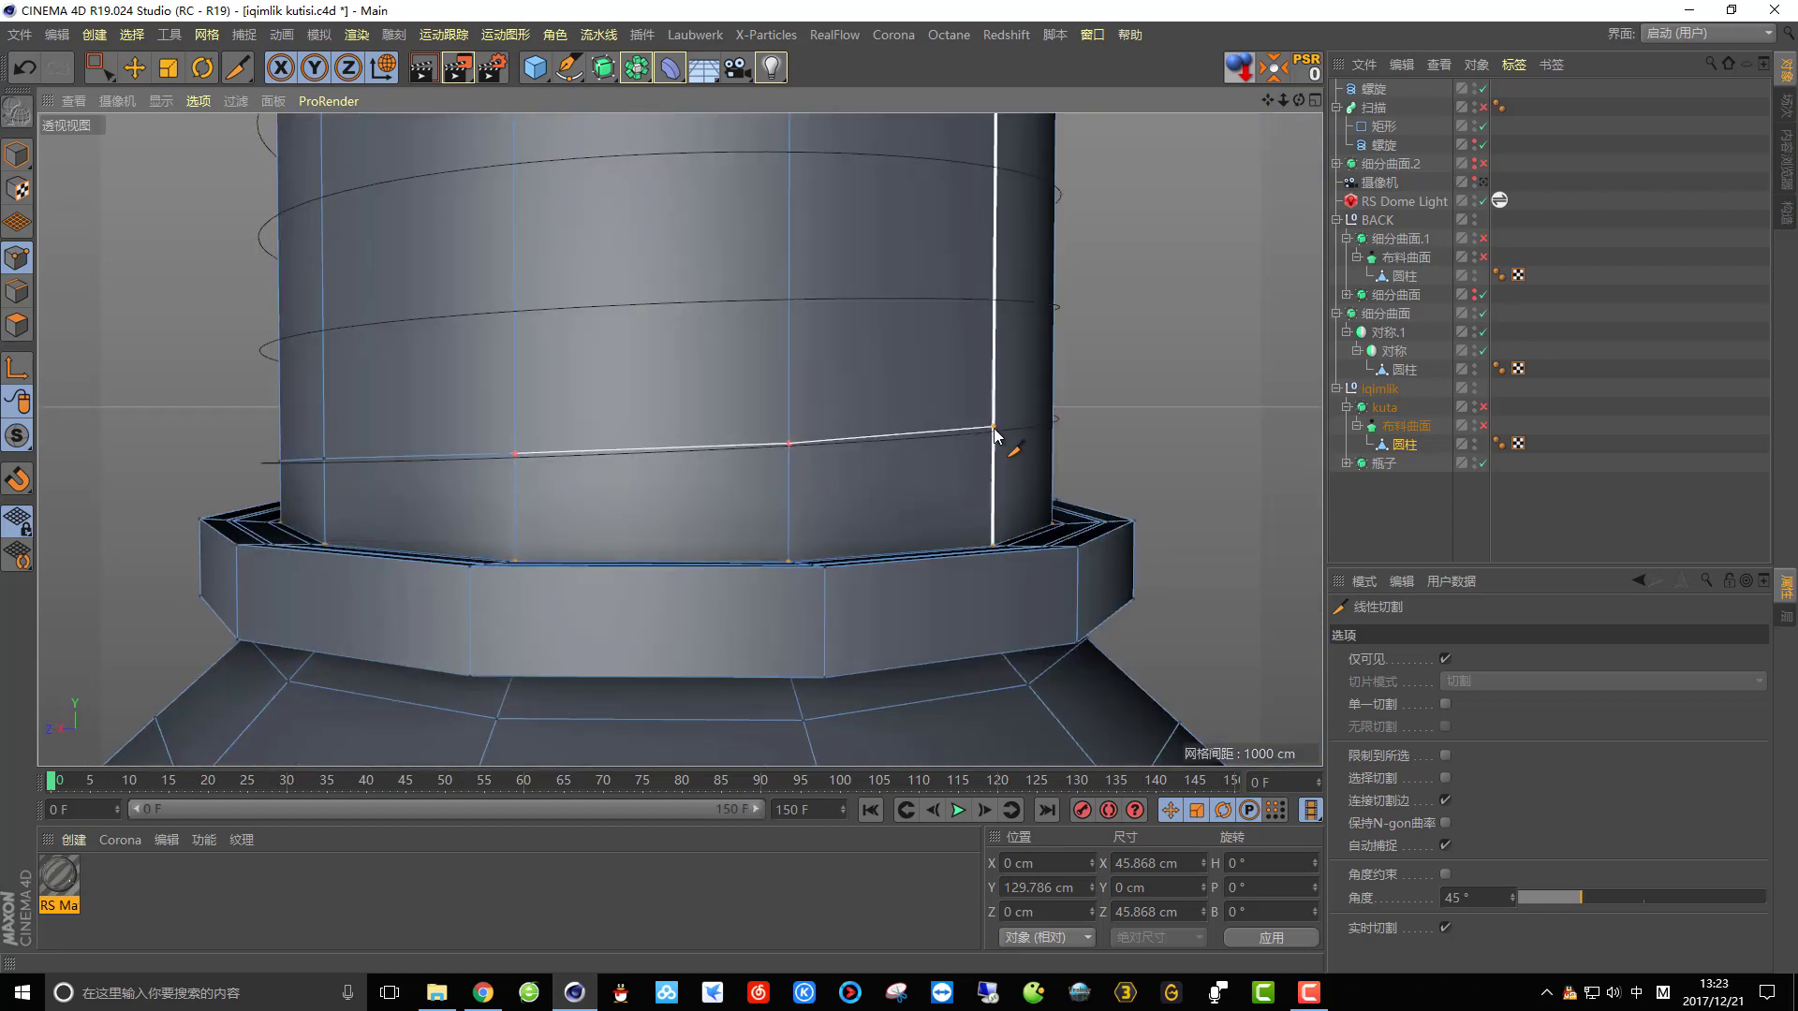
alt+drag(1030, 430, 752, 452)
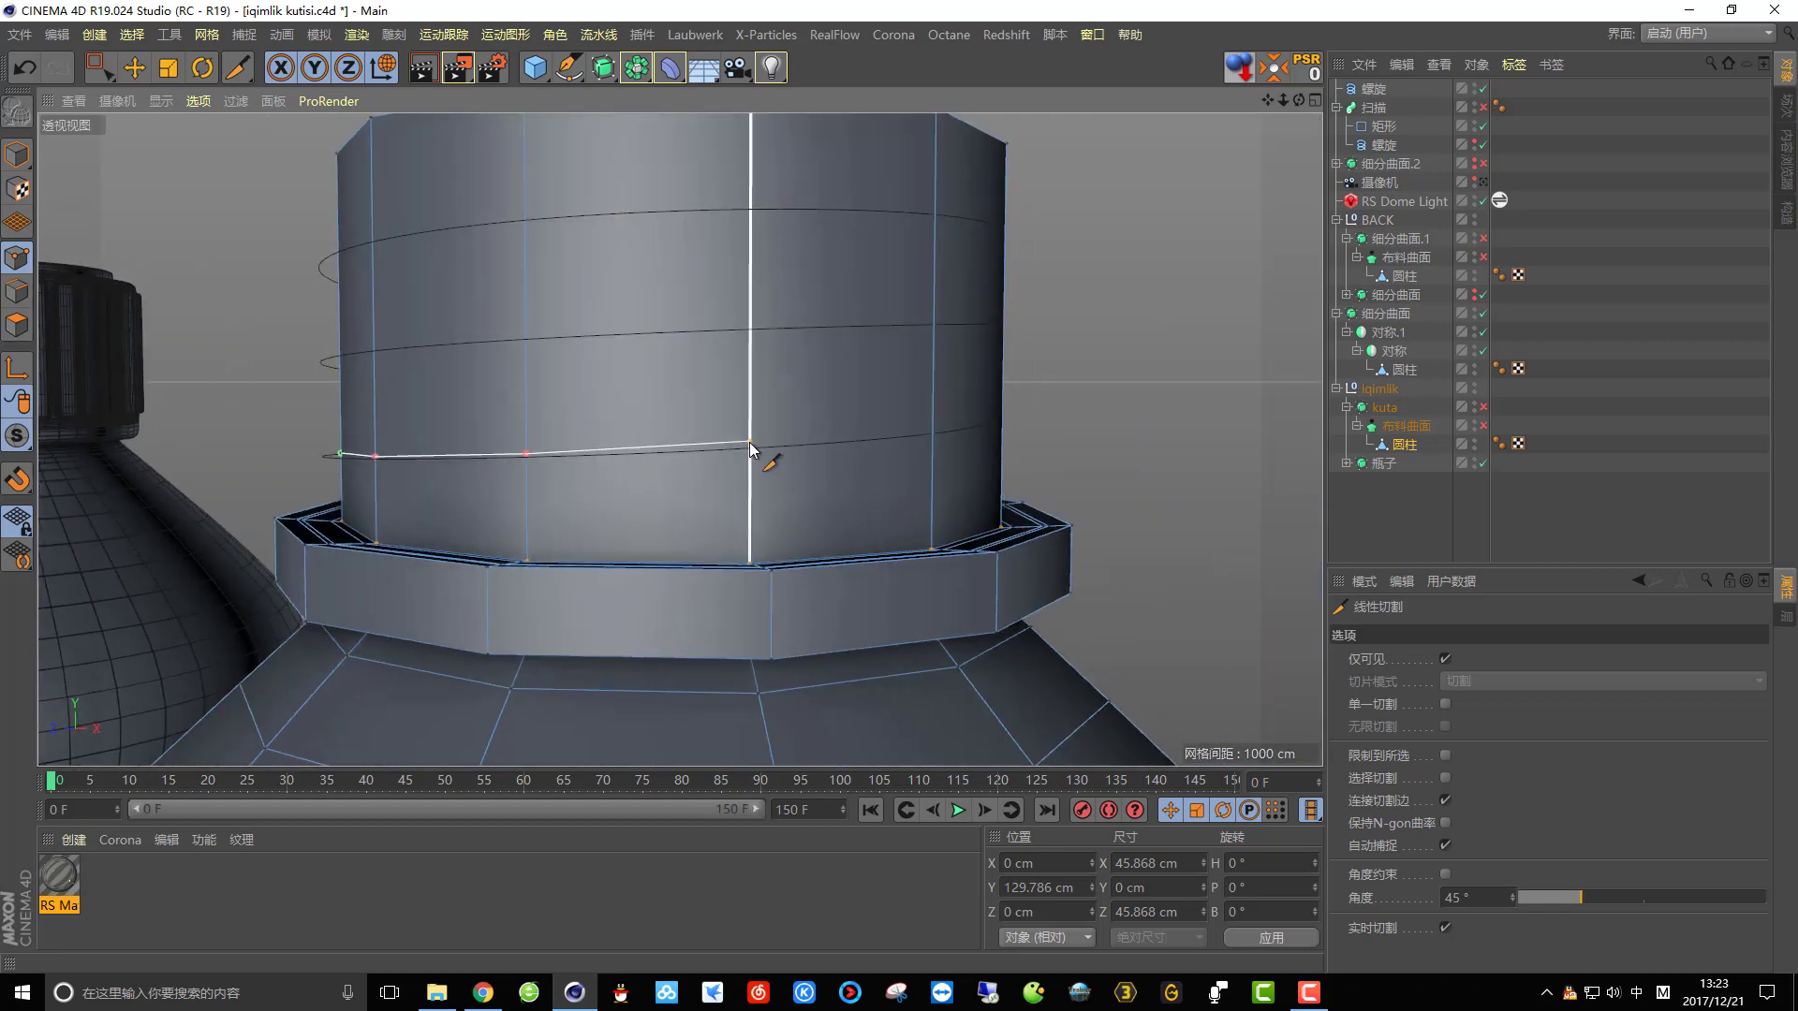
click(751, 448)
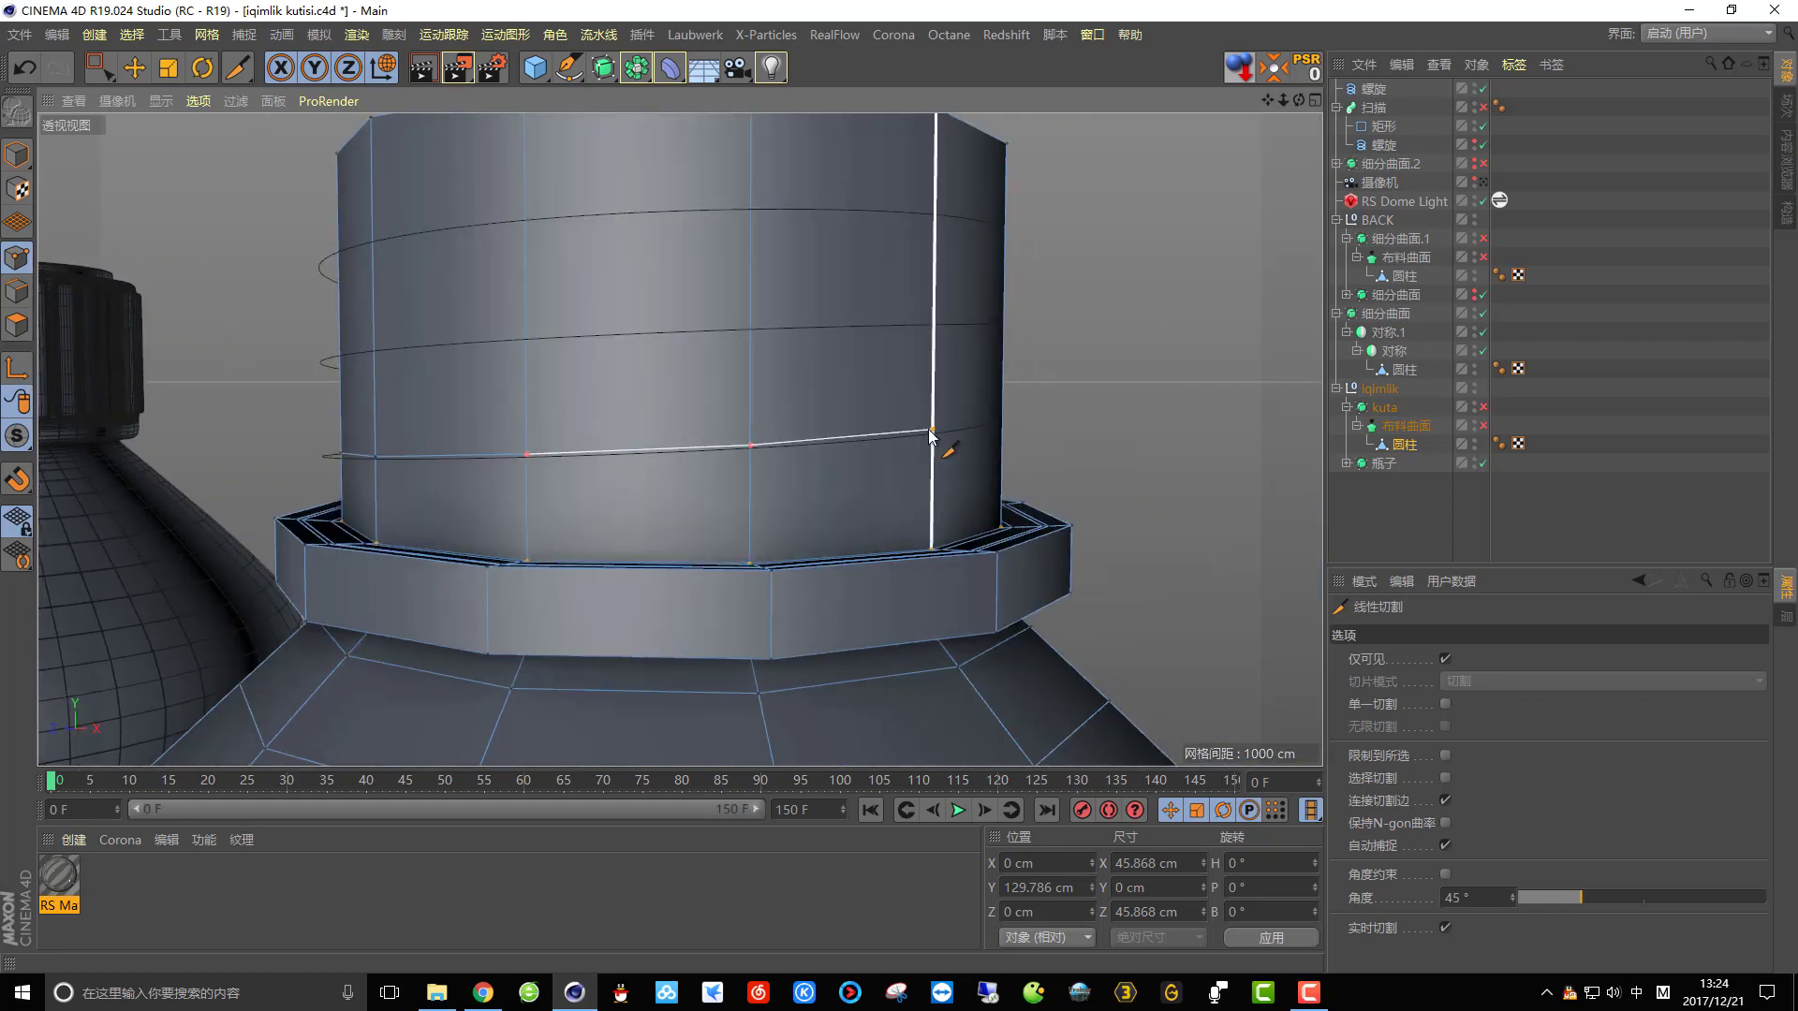
alt+drag(933, 433, 790, 459)
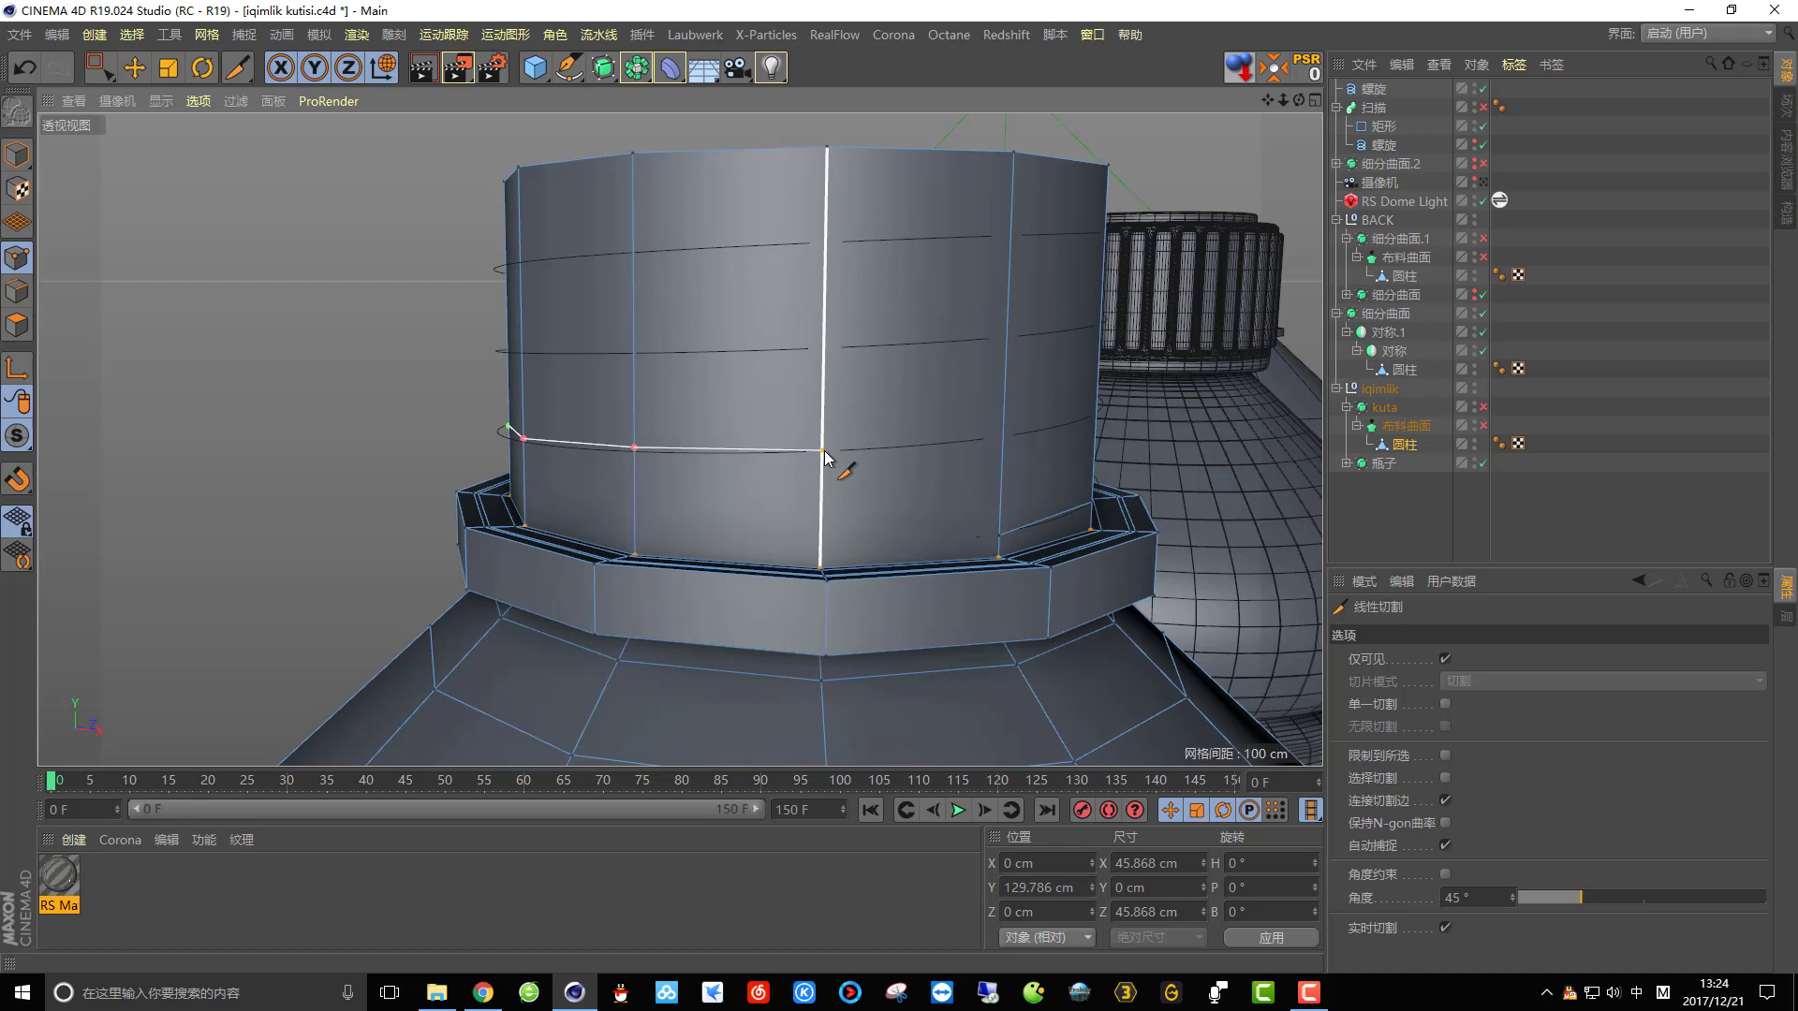
click(820, 451)
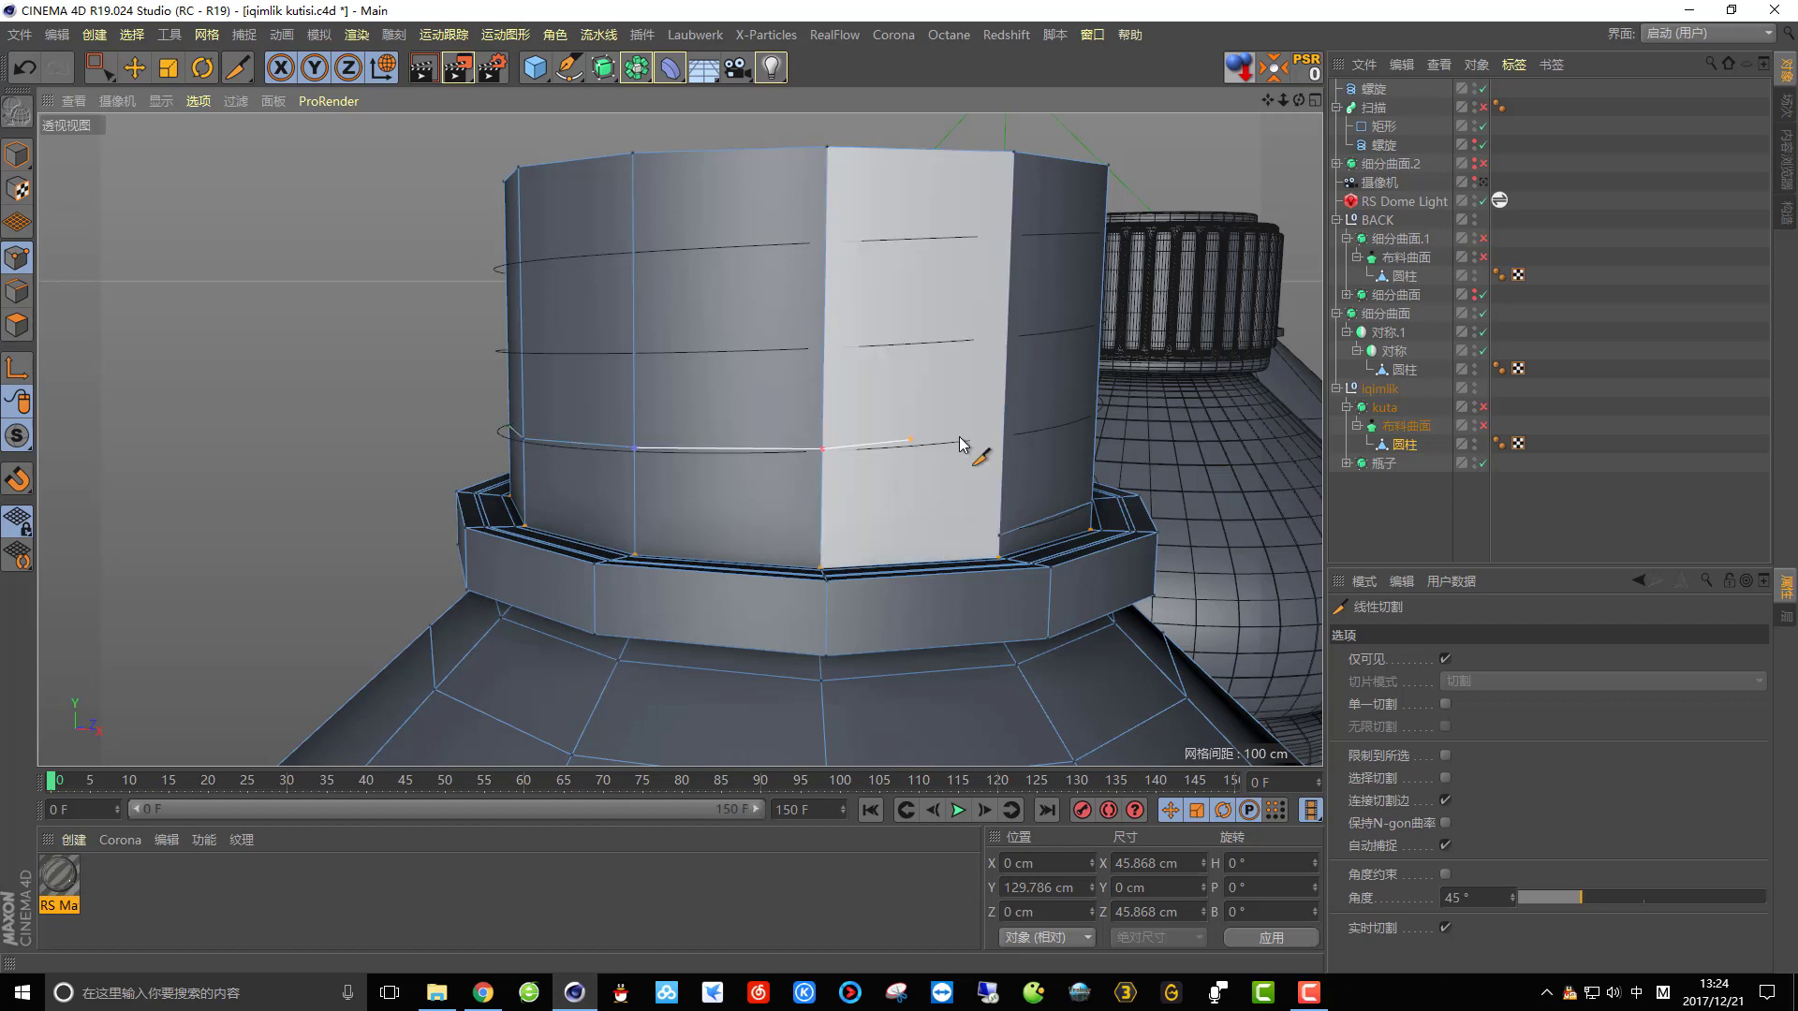
Carry the line cut on around the neck along the helix's second turn.
alt+drag(1002, 440, 685, 456)
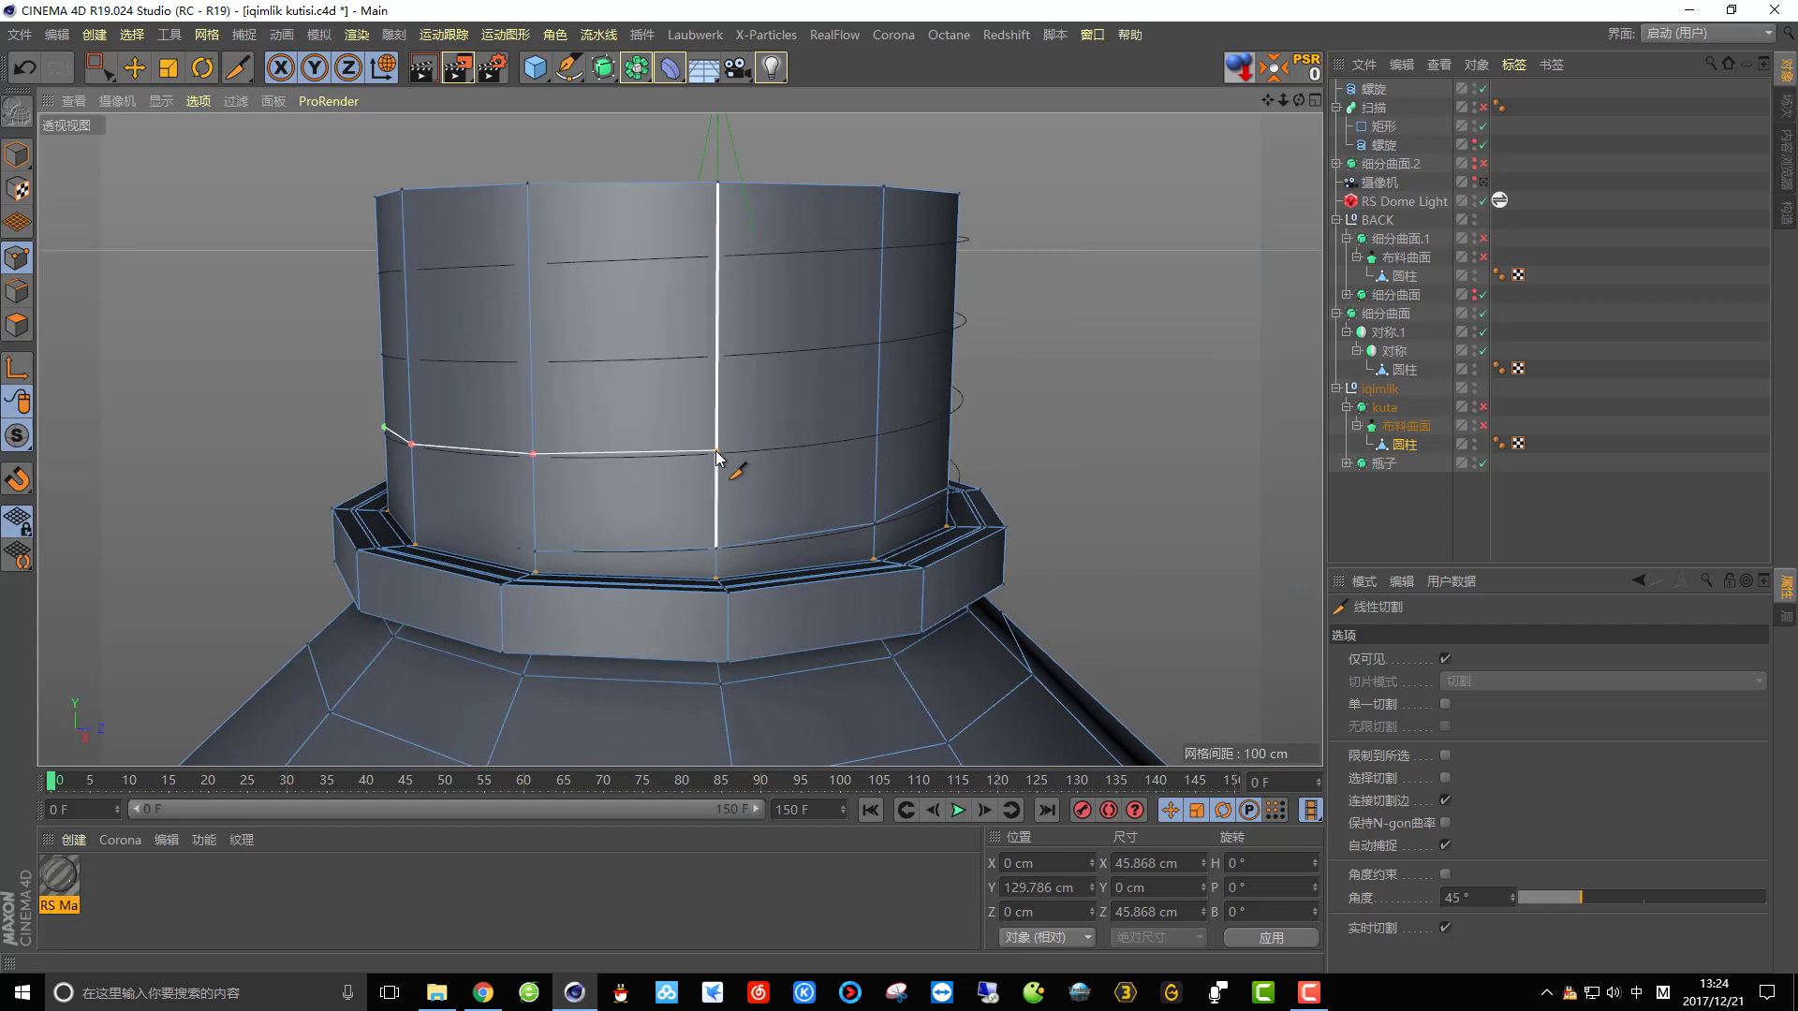
alt+drag(882, 441, 701, 450)
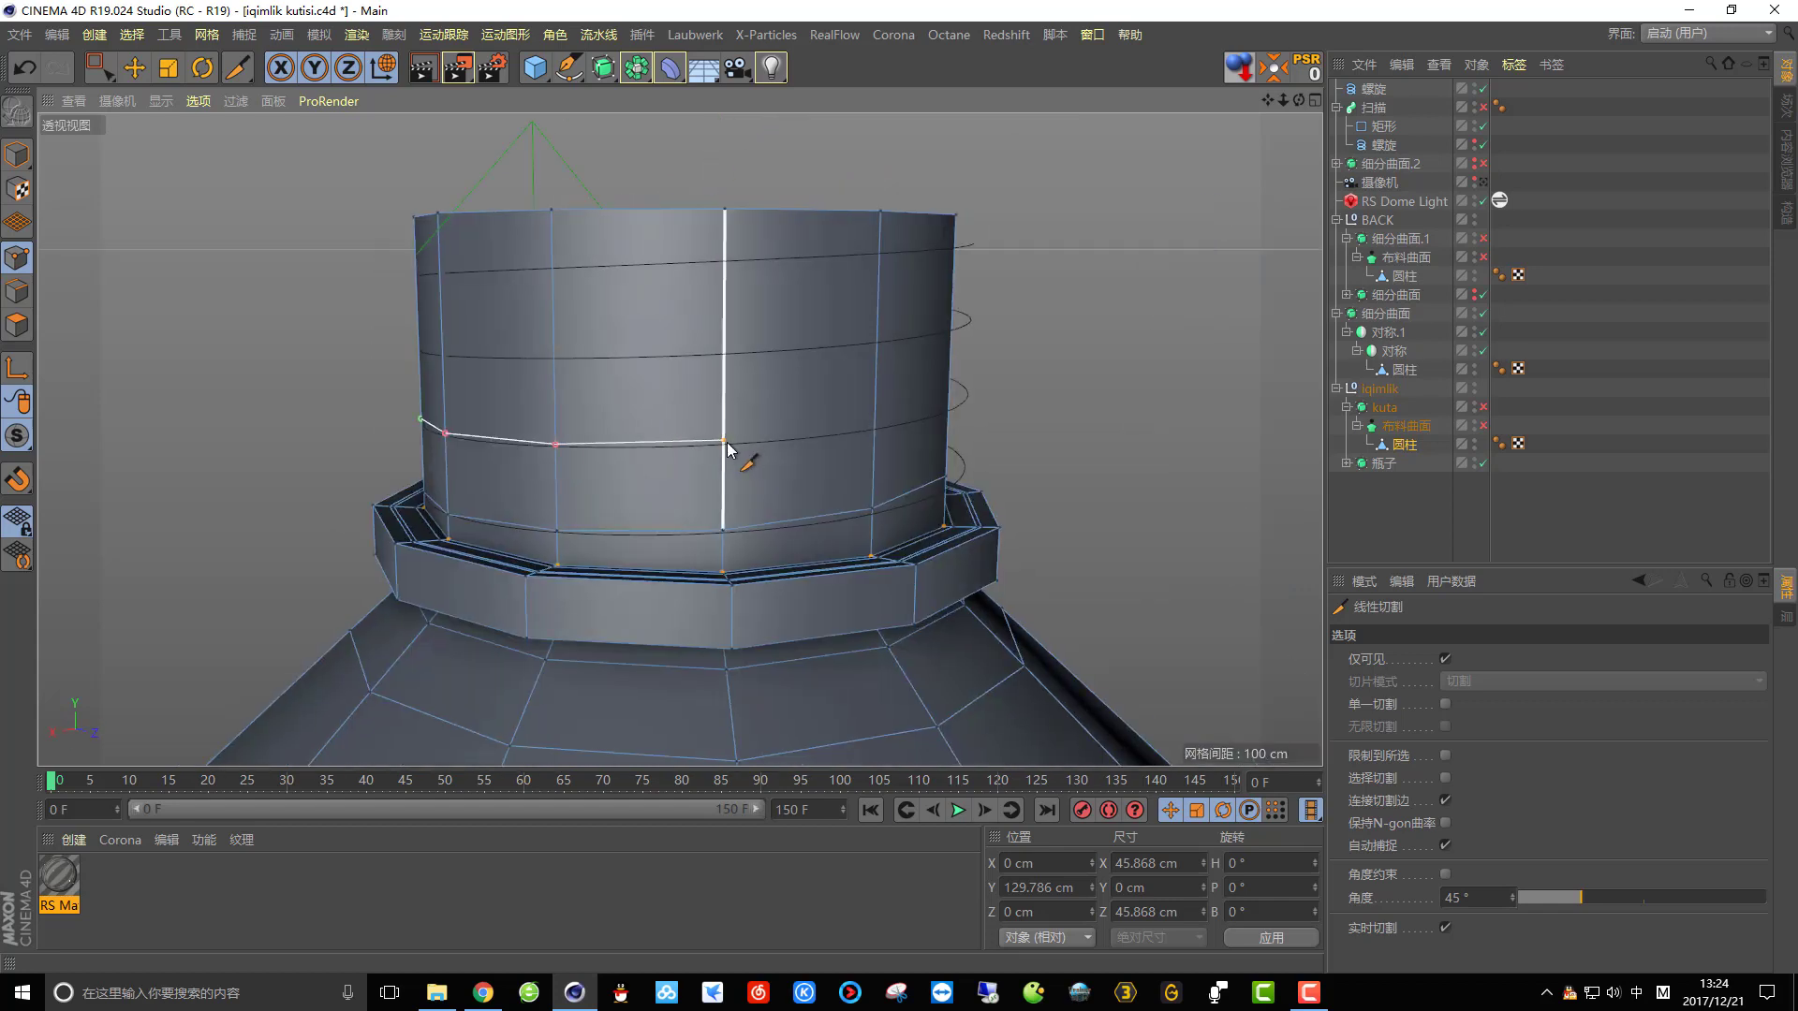
click(724, 444)
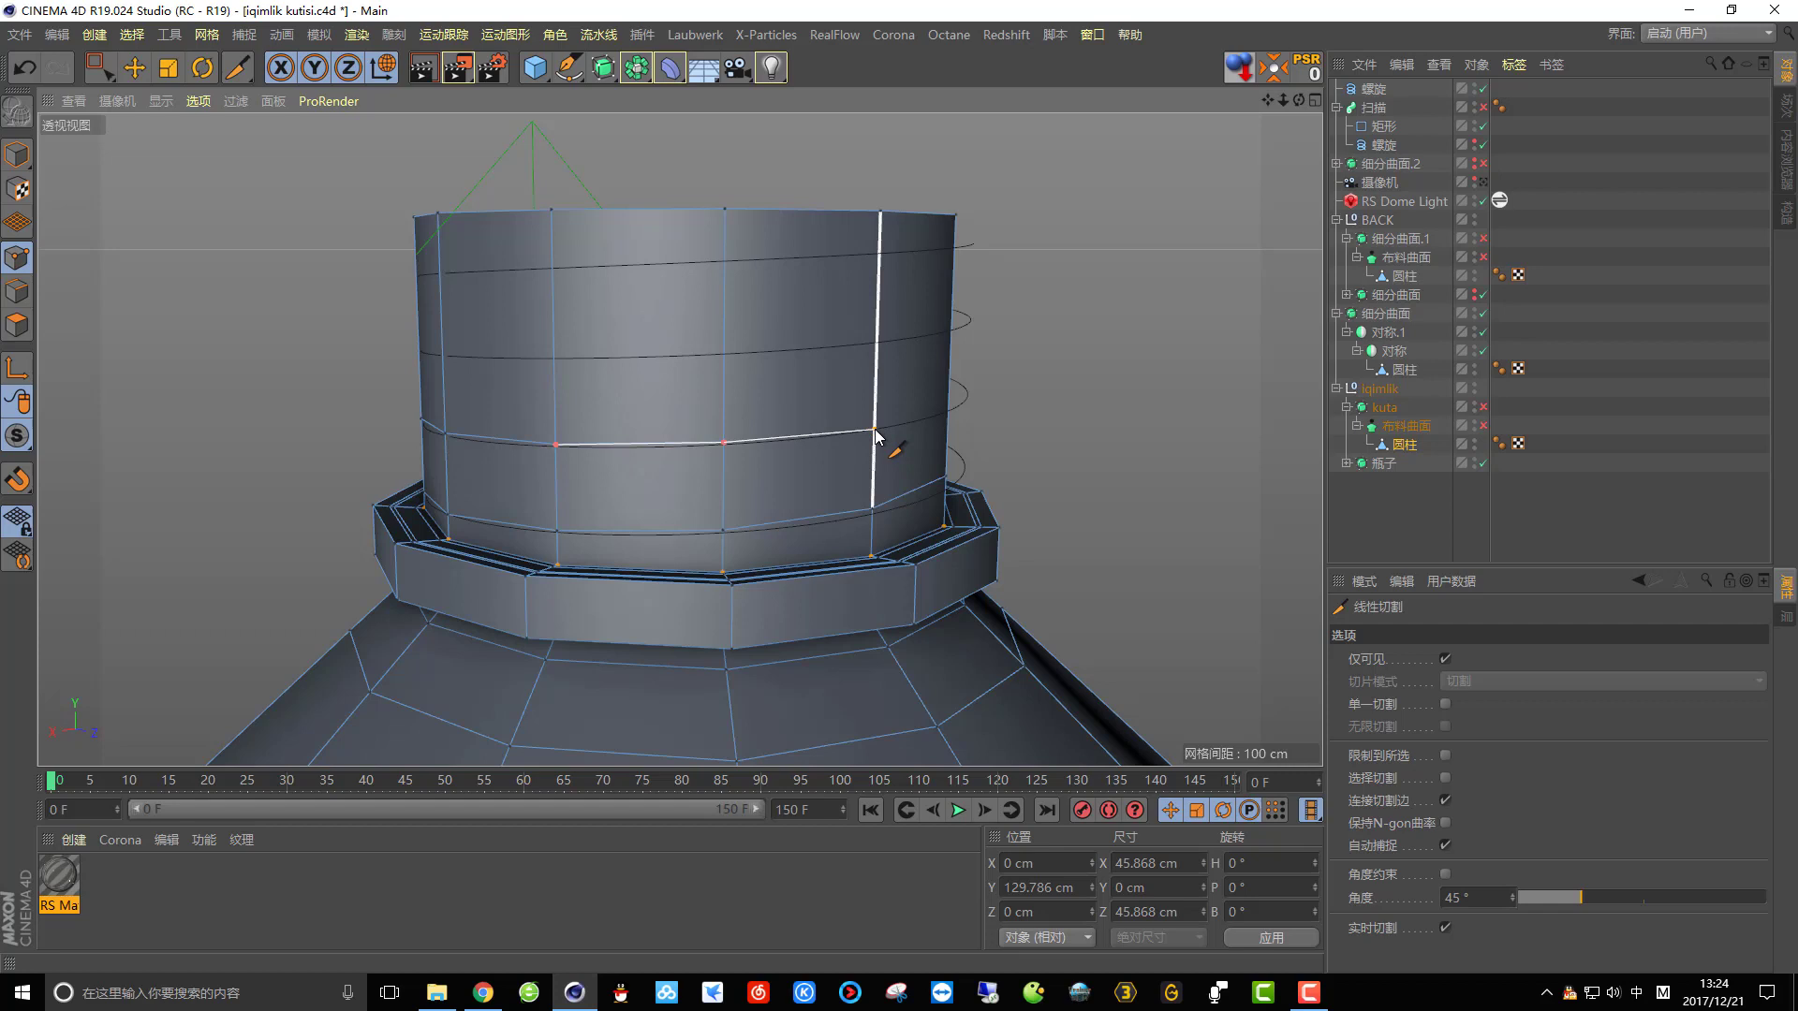
alt+drag(876, 433, 722, 465)
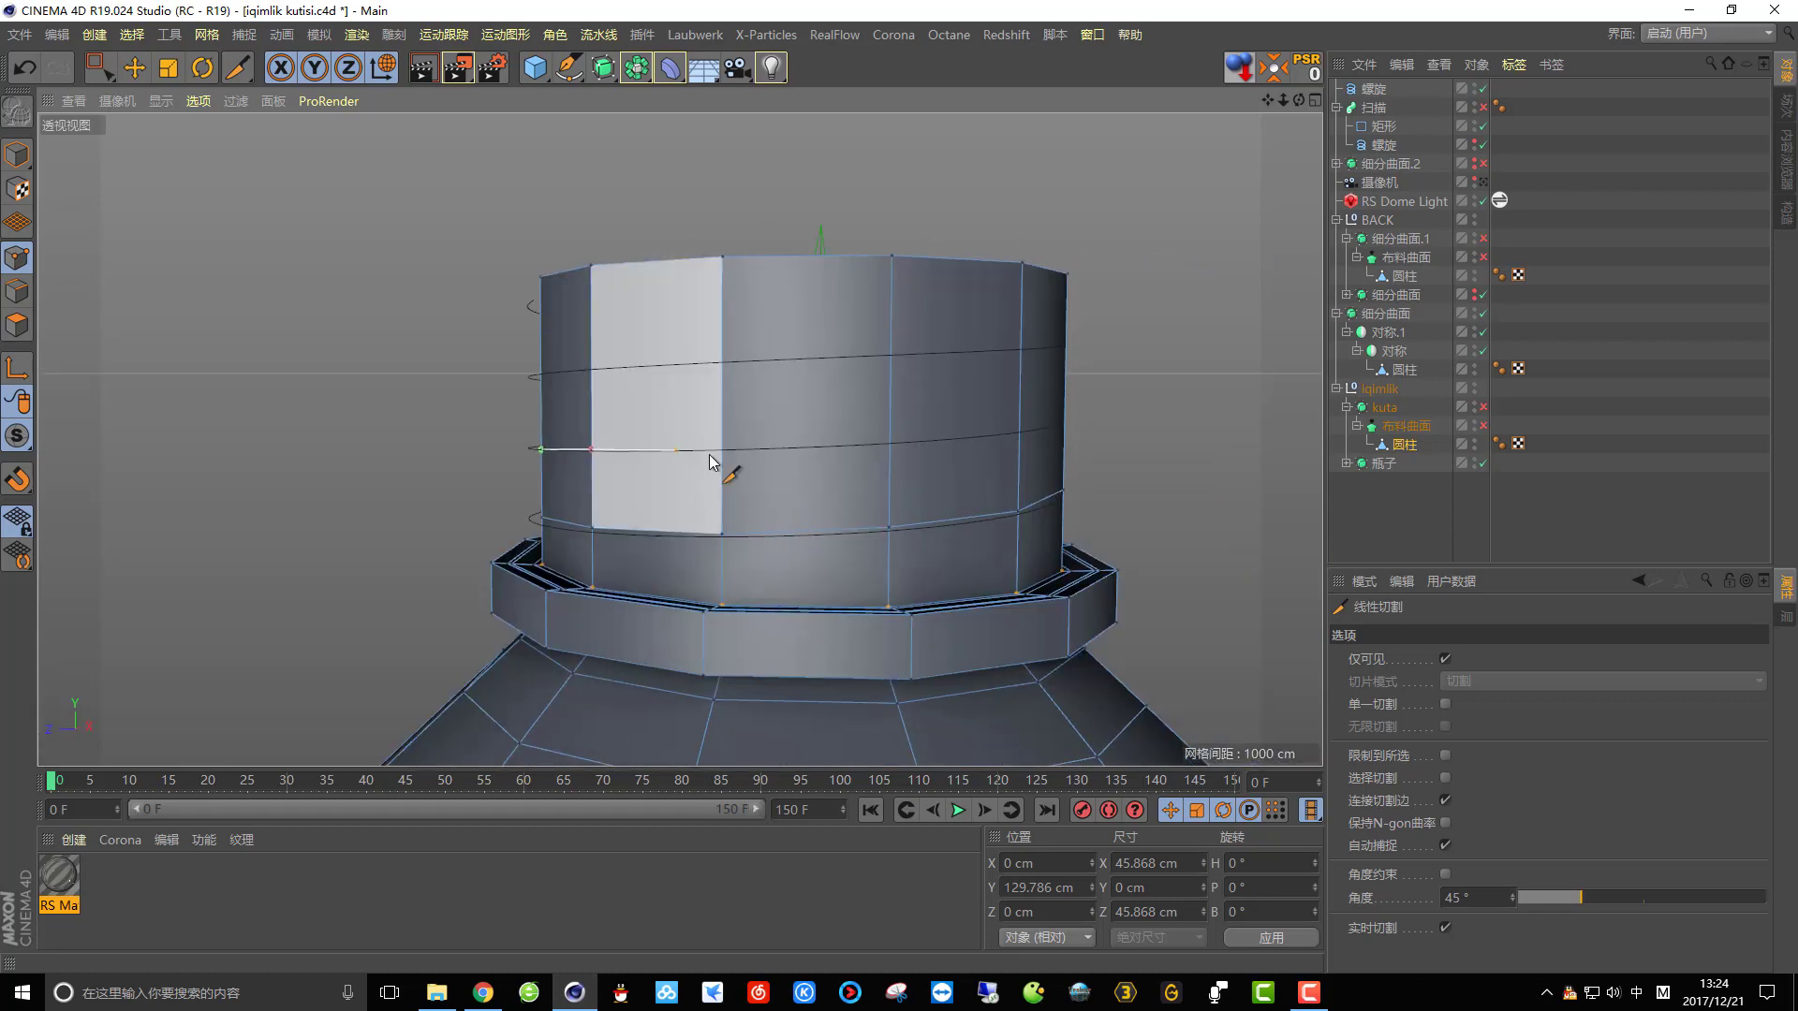
click(722, 448)
click(891, 442)
alt+drag(1022, 437, 778, 449)
click(749, 446)
alt+drag(917, 438, 700, 452)
Extend the line cut around the neck along the helix's third turn, placing a point on each vertical edge.
click(686, 447)
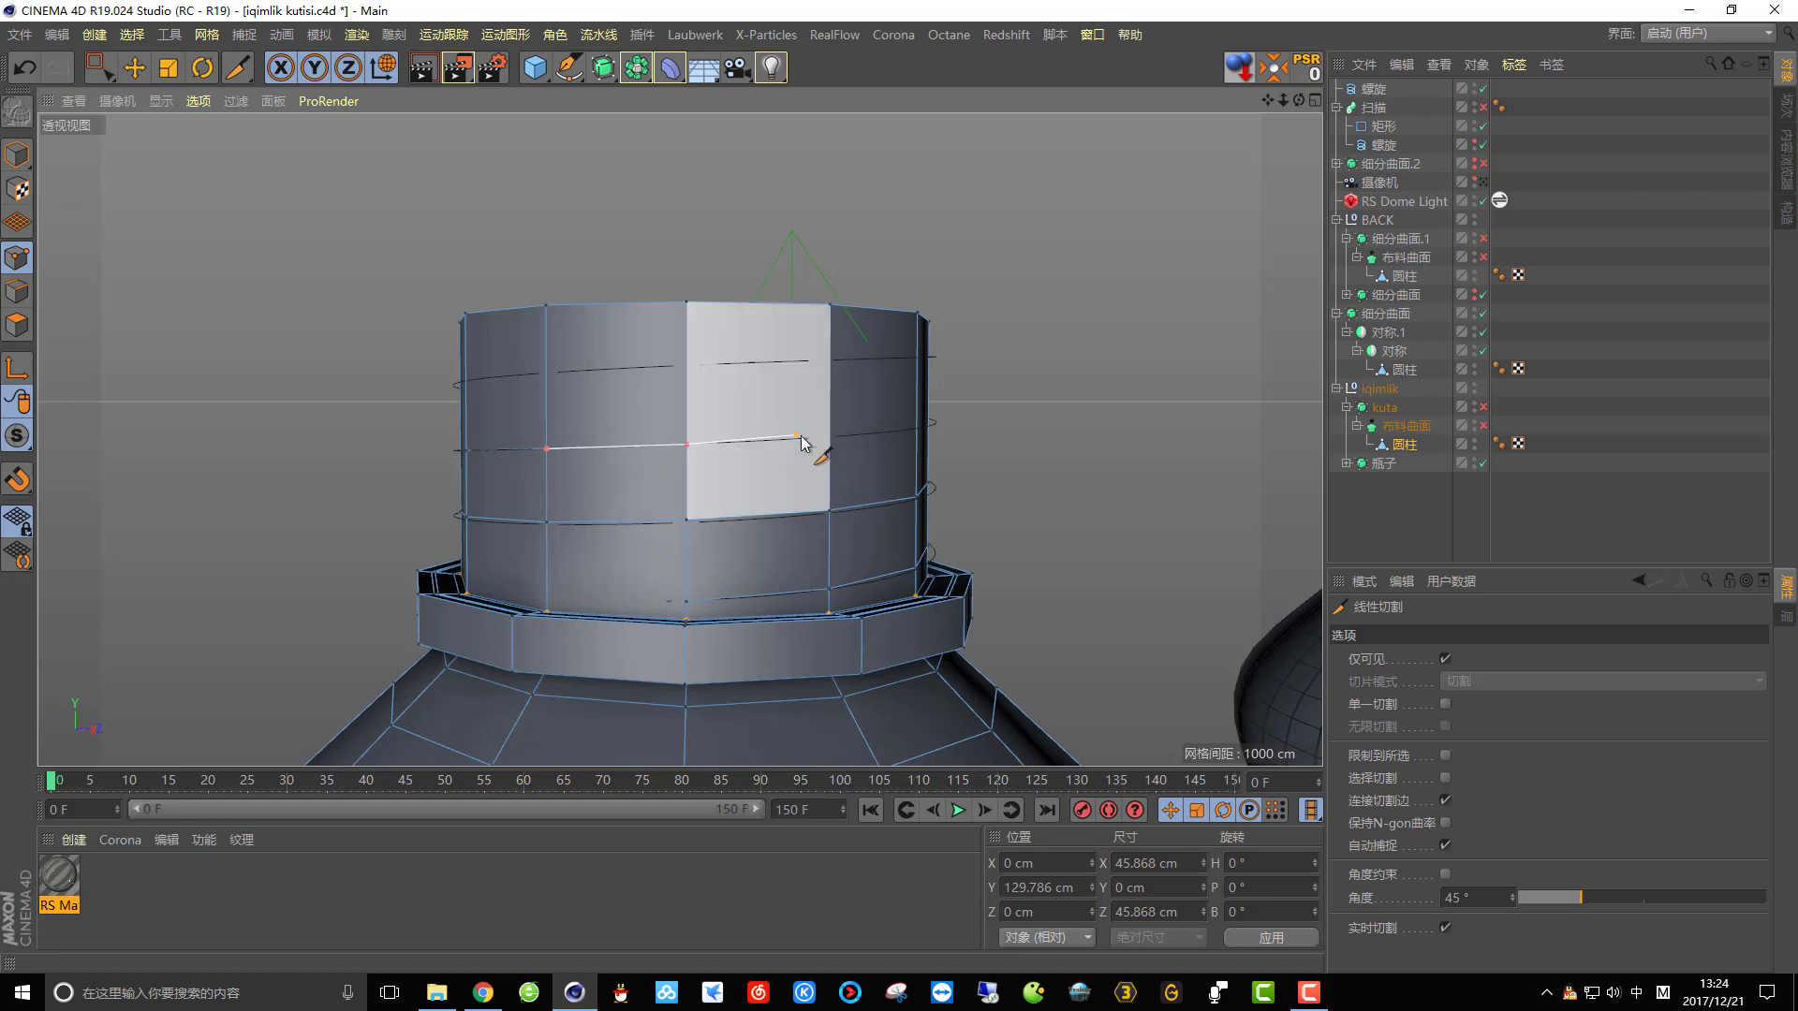
alt+drag(883, 437, 675, 469)
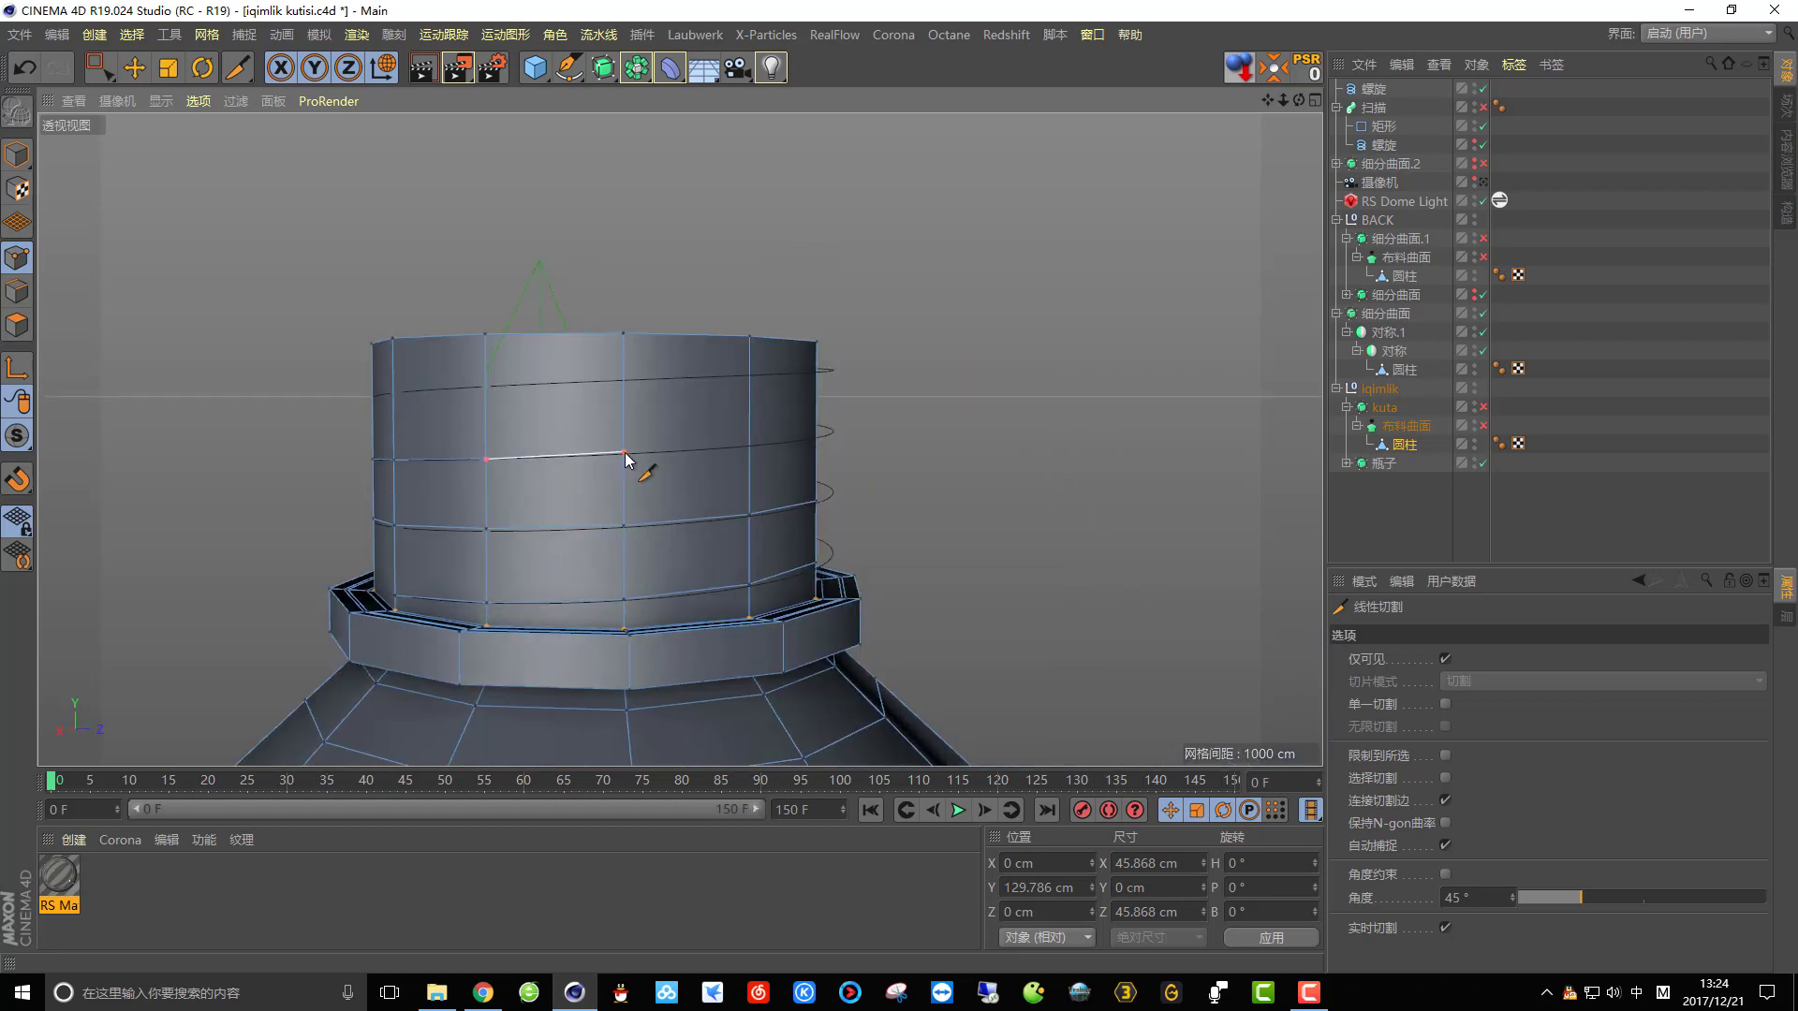
click(750, 449)
alt+drag(791, 453, 571, 459)
click(716, 468)
click(839, 455)
click(562, 456)
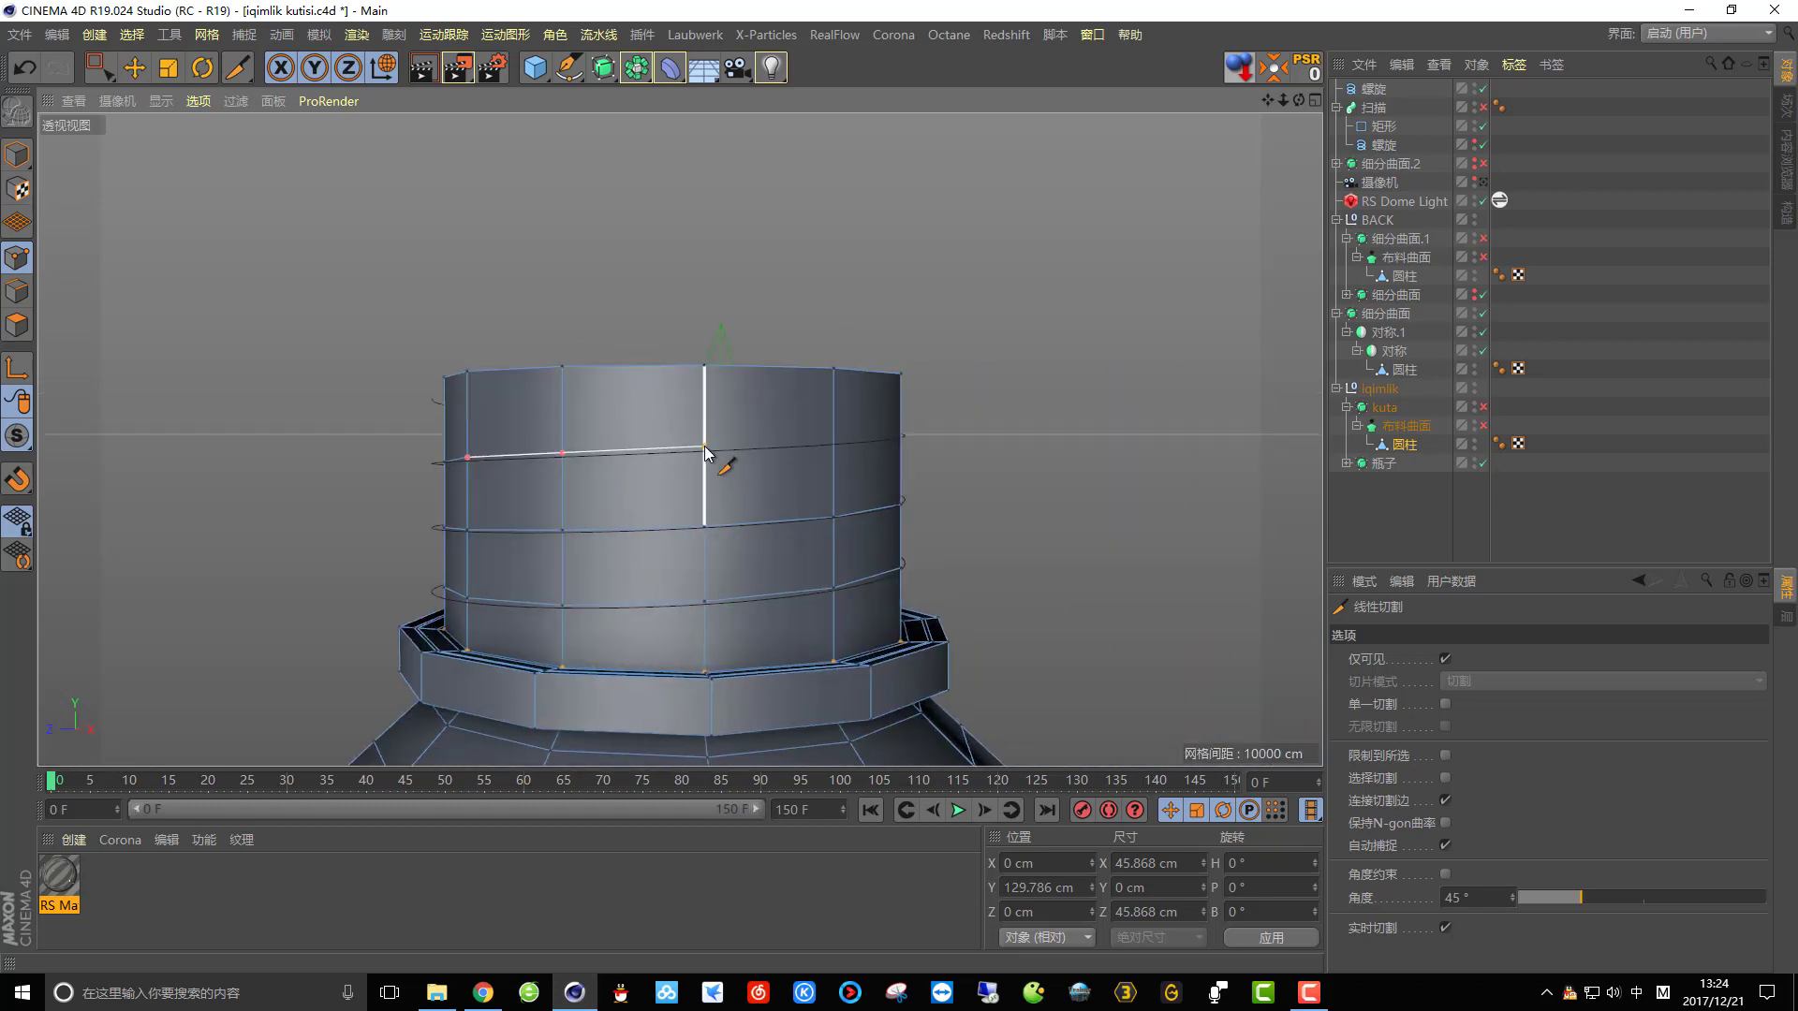
Cut the helix's last partial turn below the neck rim and end the line cut.
alt+drag(706, 454, 582, 455)
click(845, 446)
alt+drag(992, 443, 600, 443)
click(701, 435)
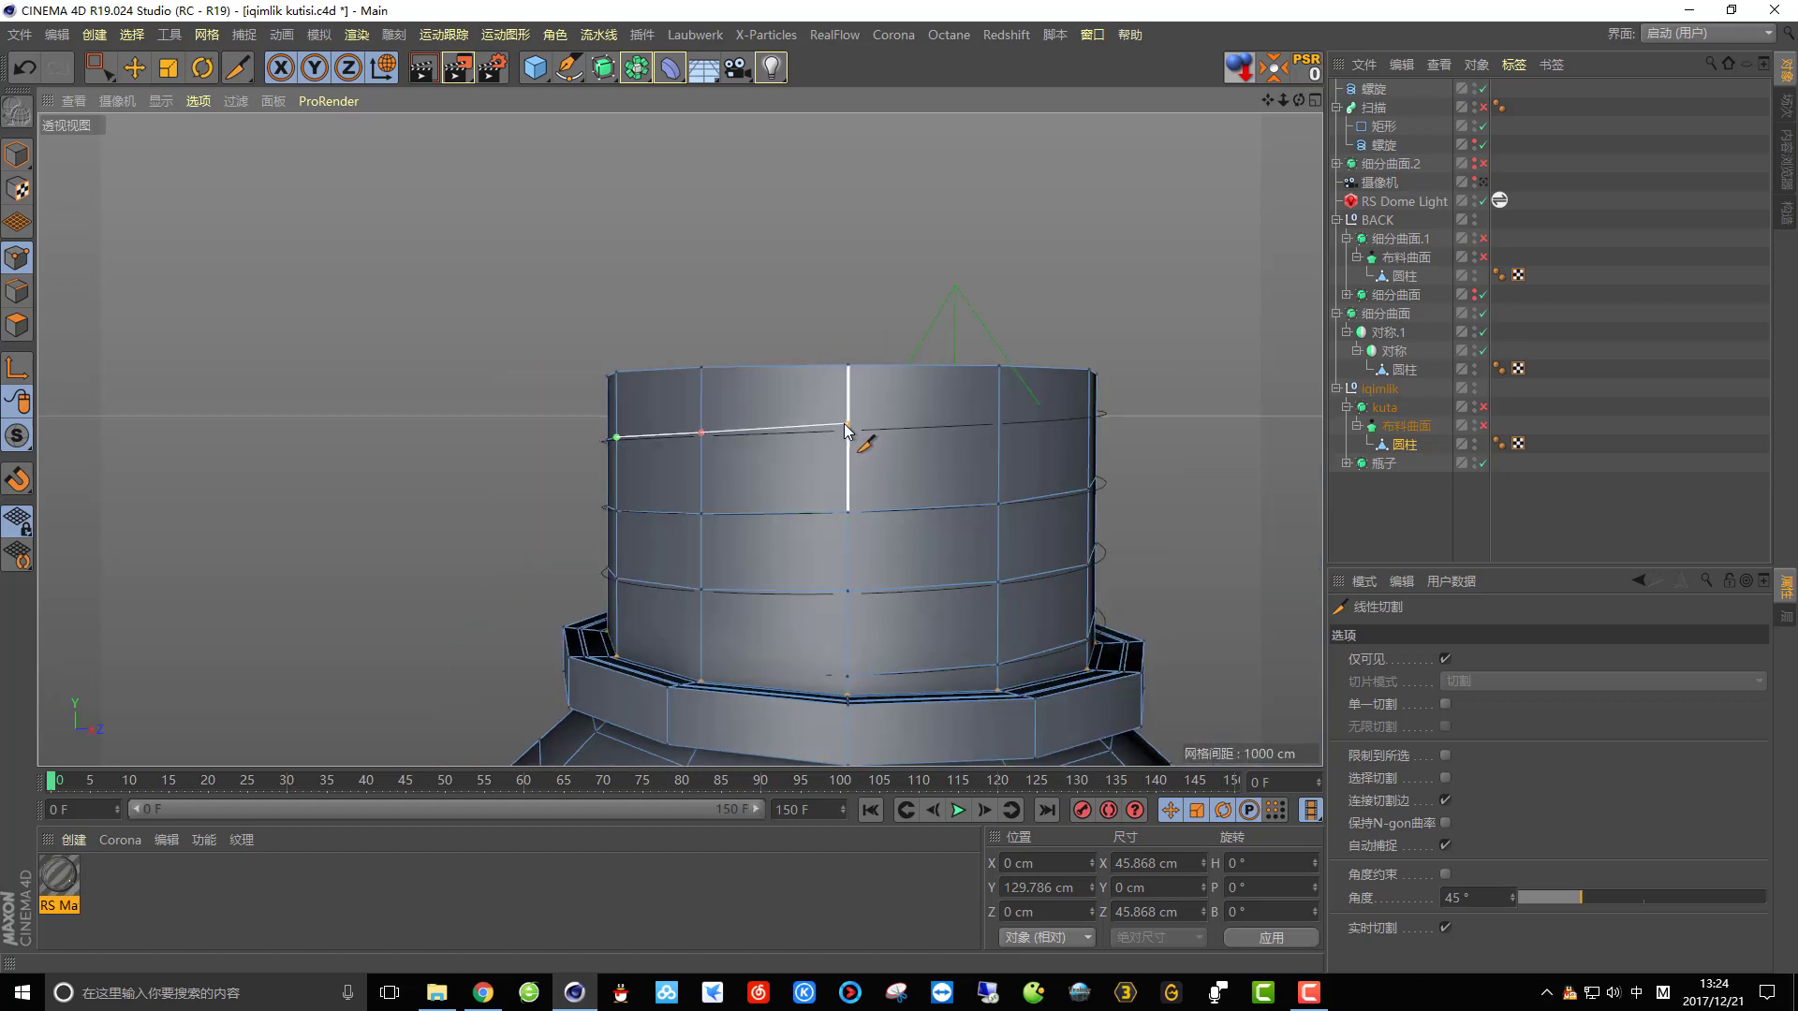
click(999, 420)
alt+drag(999, 422, 684, 440)
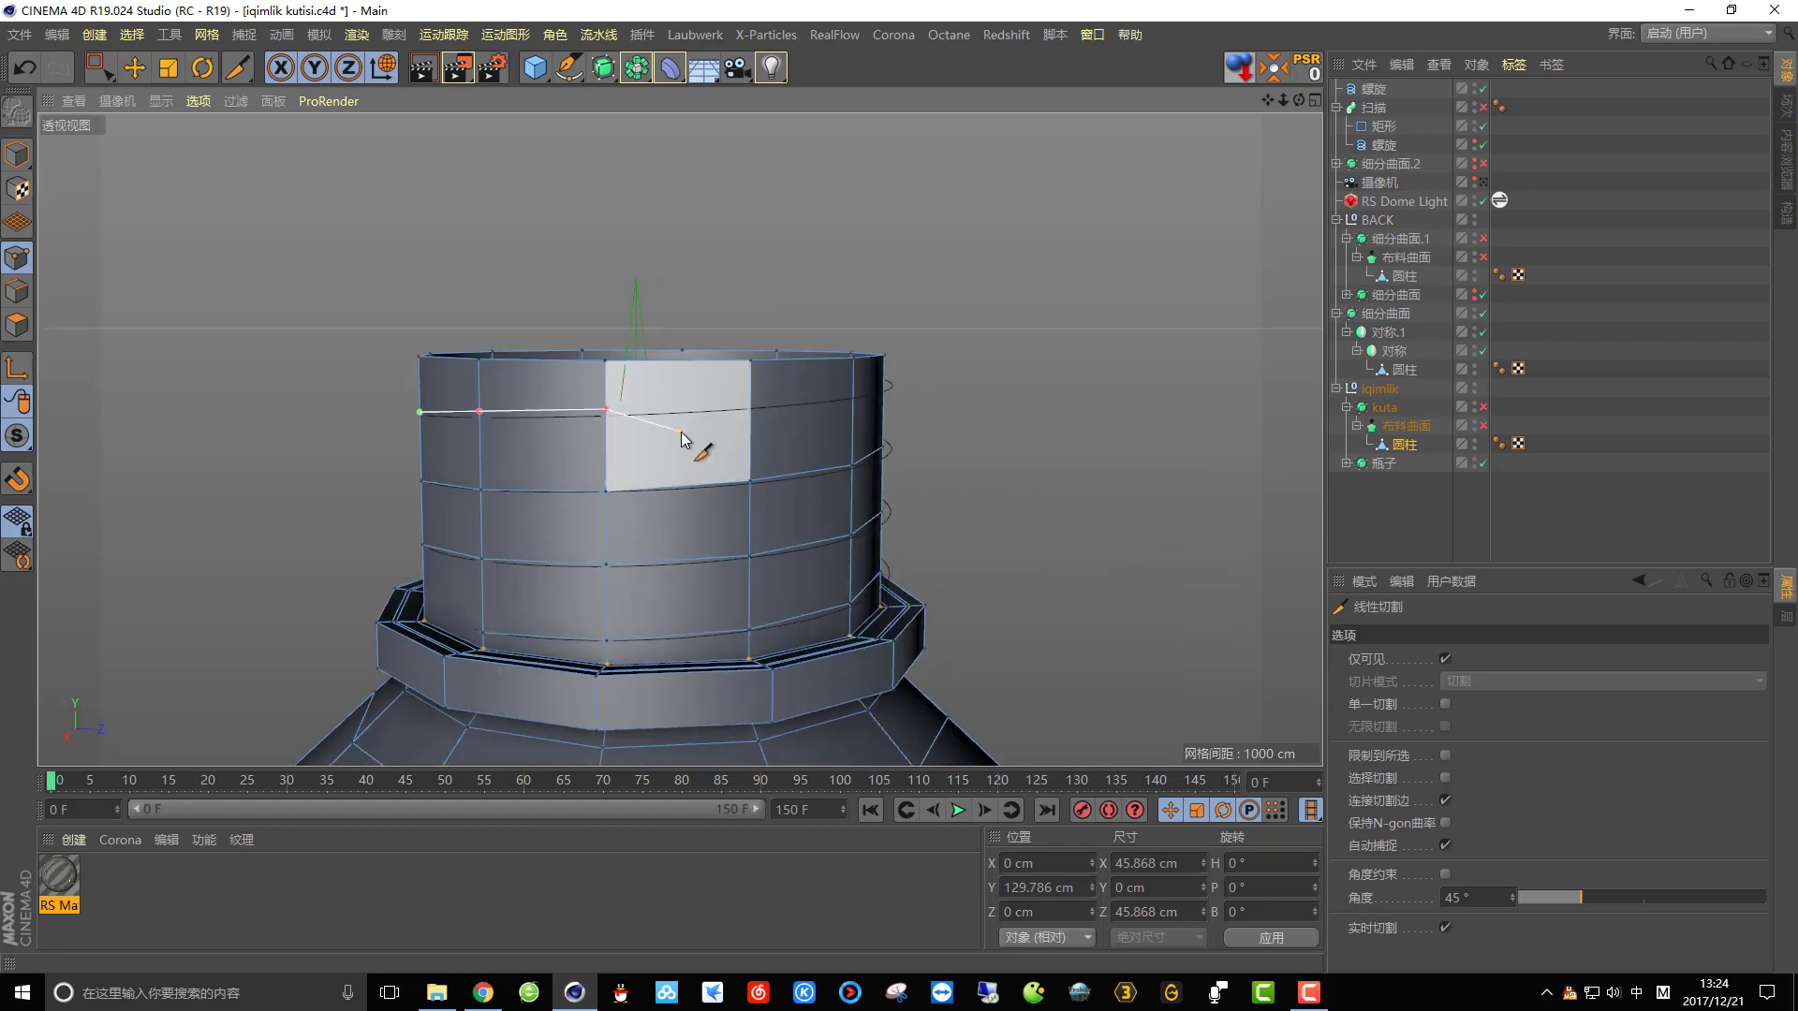
key(space)
Select the 螺旋 guide spline and hide it in the viewport to leave only the cut neck mesh.
alt+right_drag(755, 413, 722, 434)
alt+drag(622, 424, 846, 415)
alt+drag(581, 430, 613, 479)
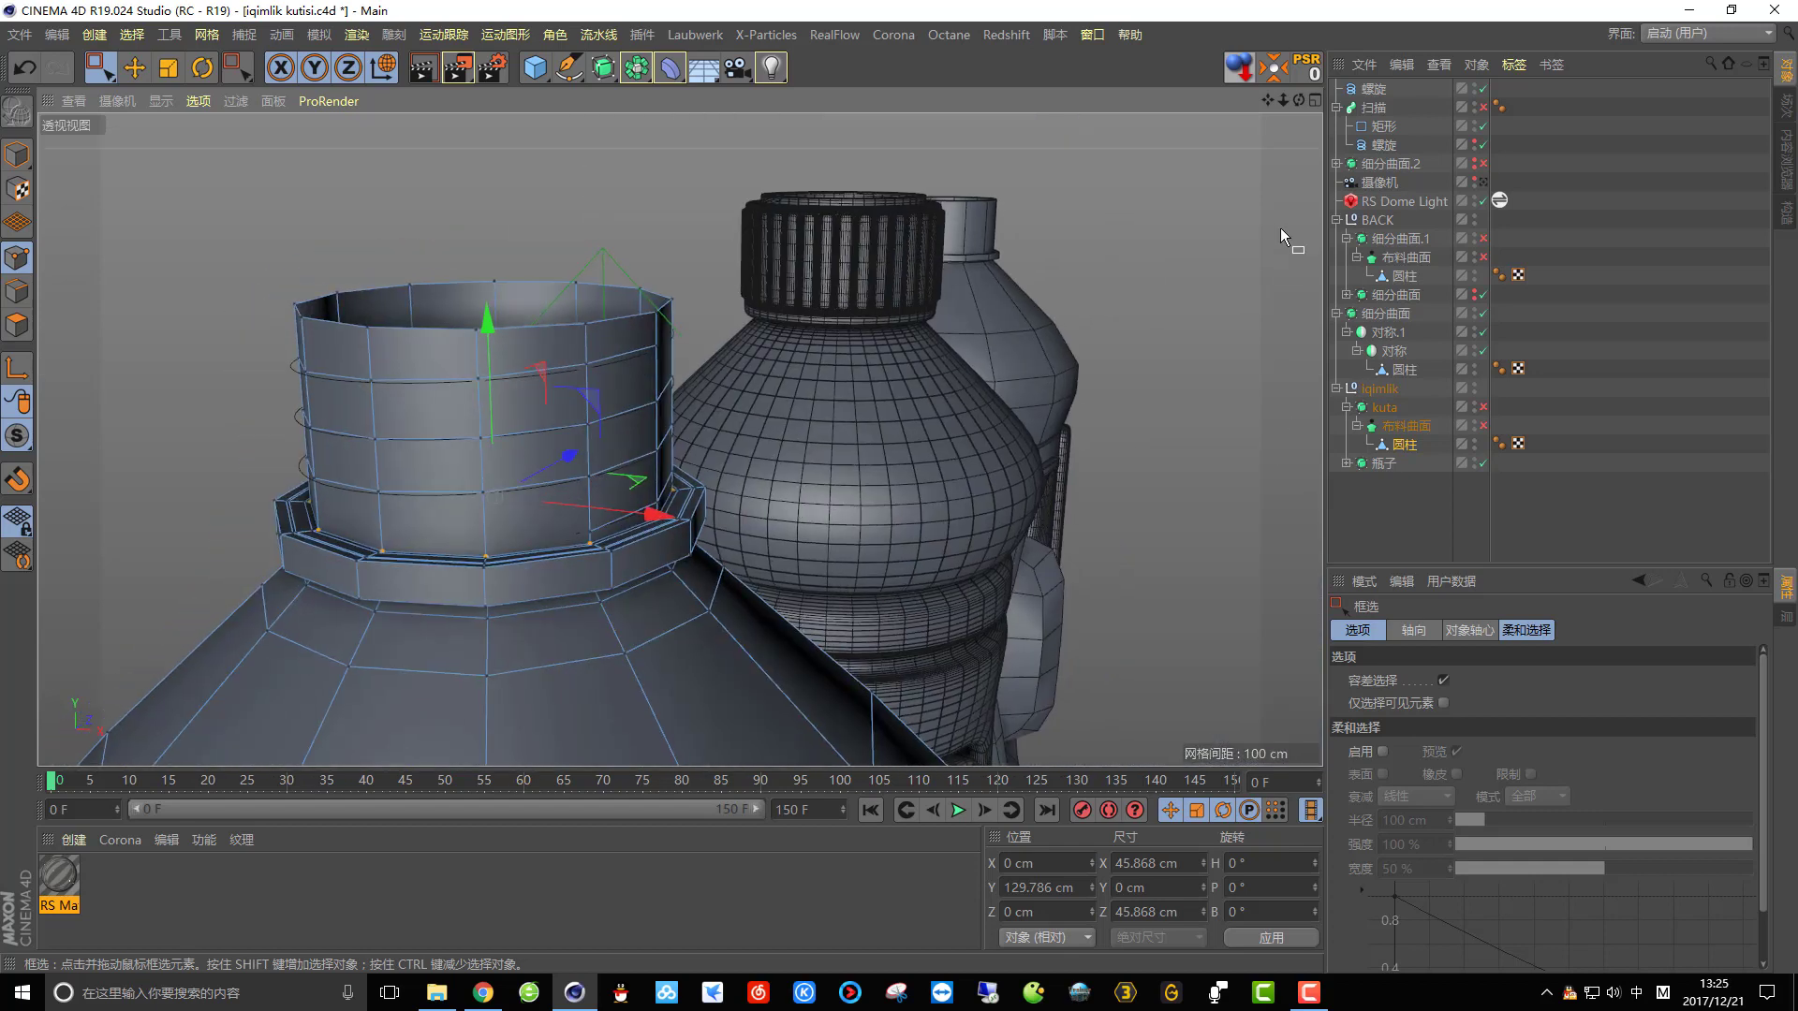
click(1372, 88)
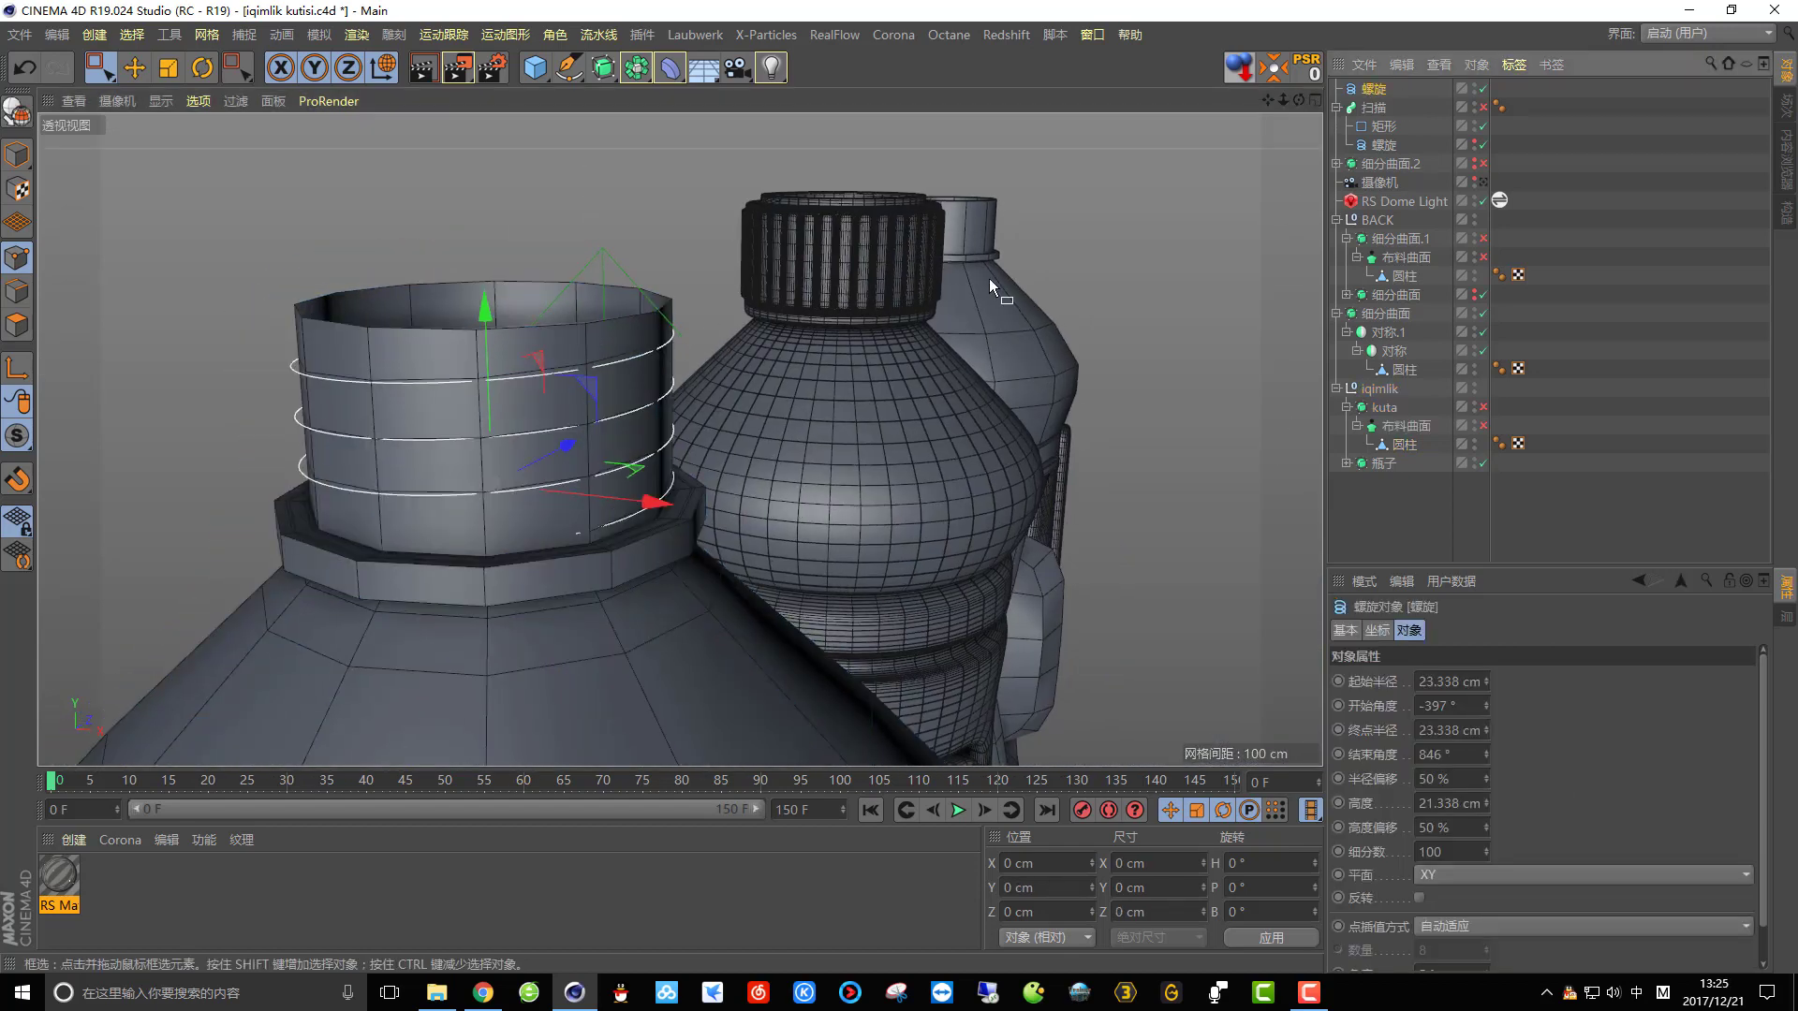
click(1475, 85)
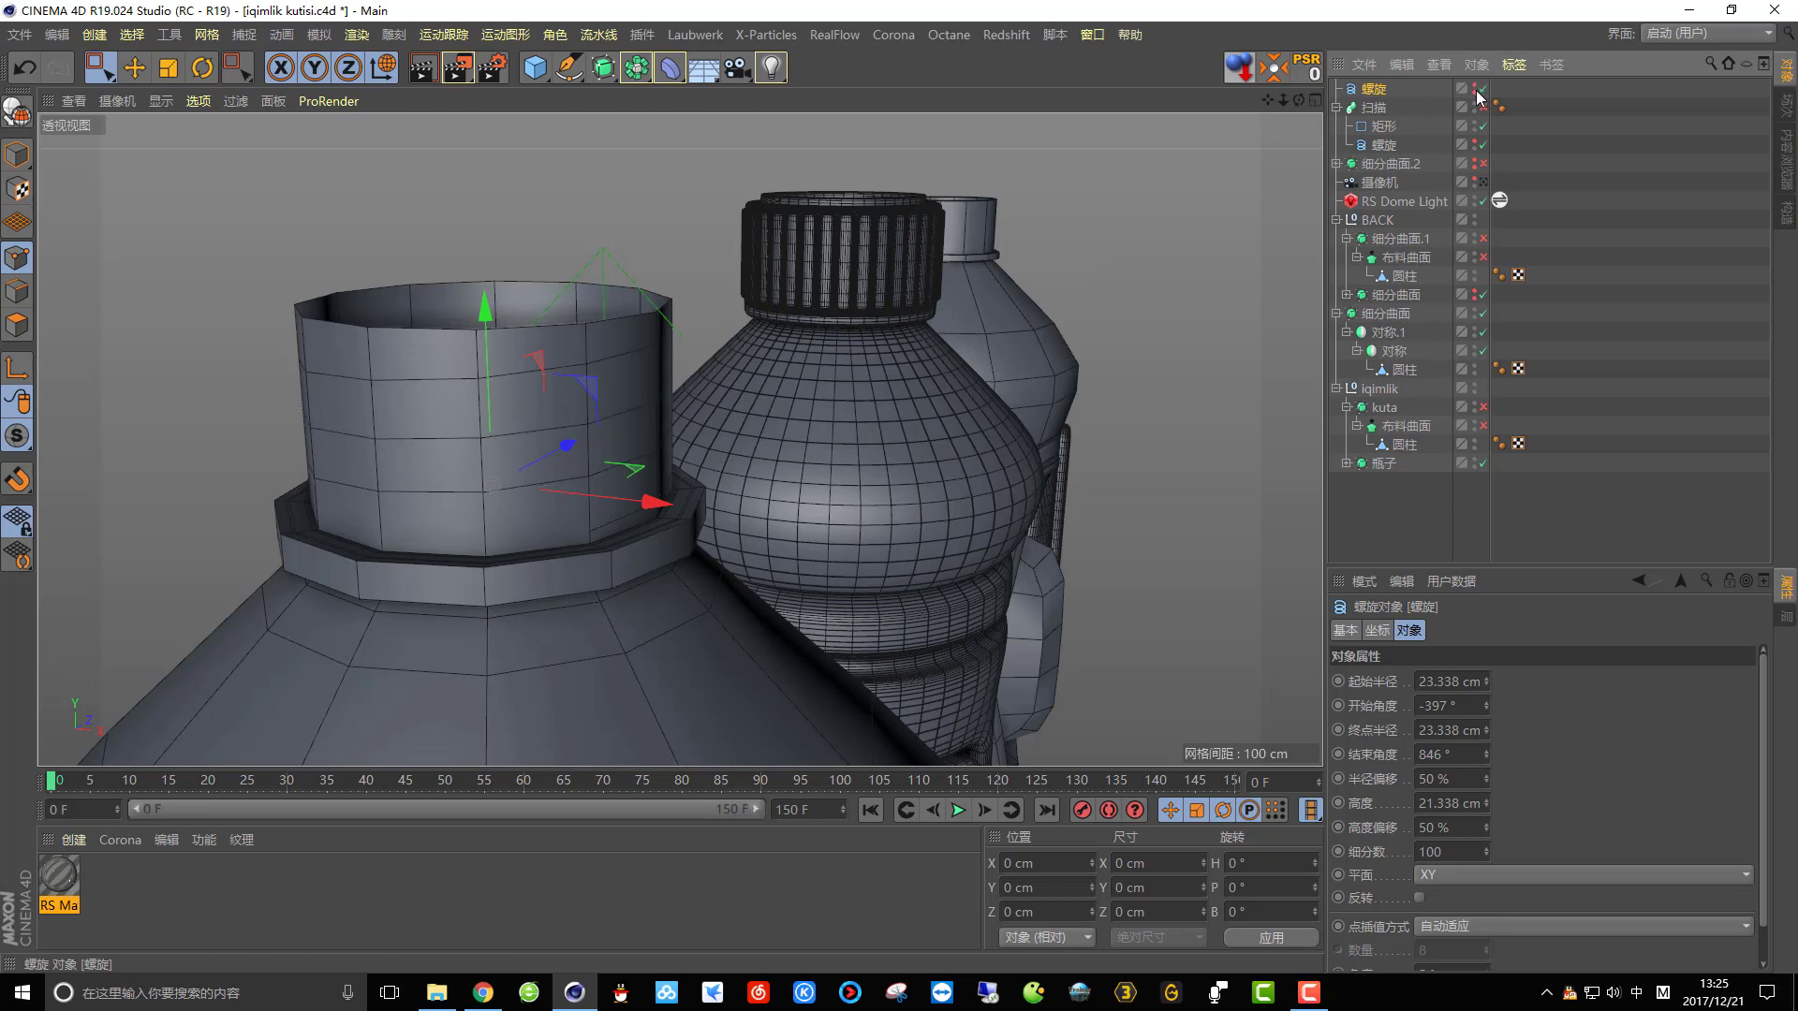
Disable the 螺旋 guide spline and make the bottle's 圆柱 mesh active in edge mode.
click(1484, 89)
alt+drag(927, 378, 764, 435)
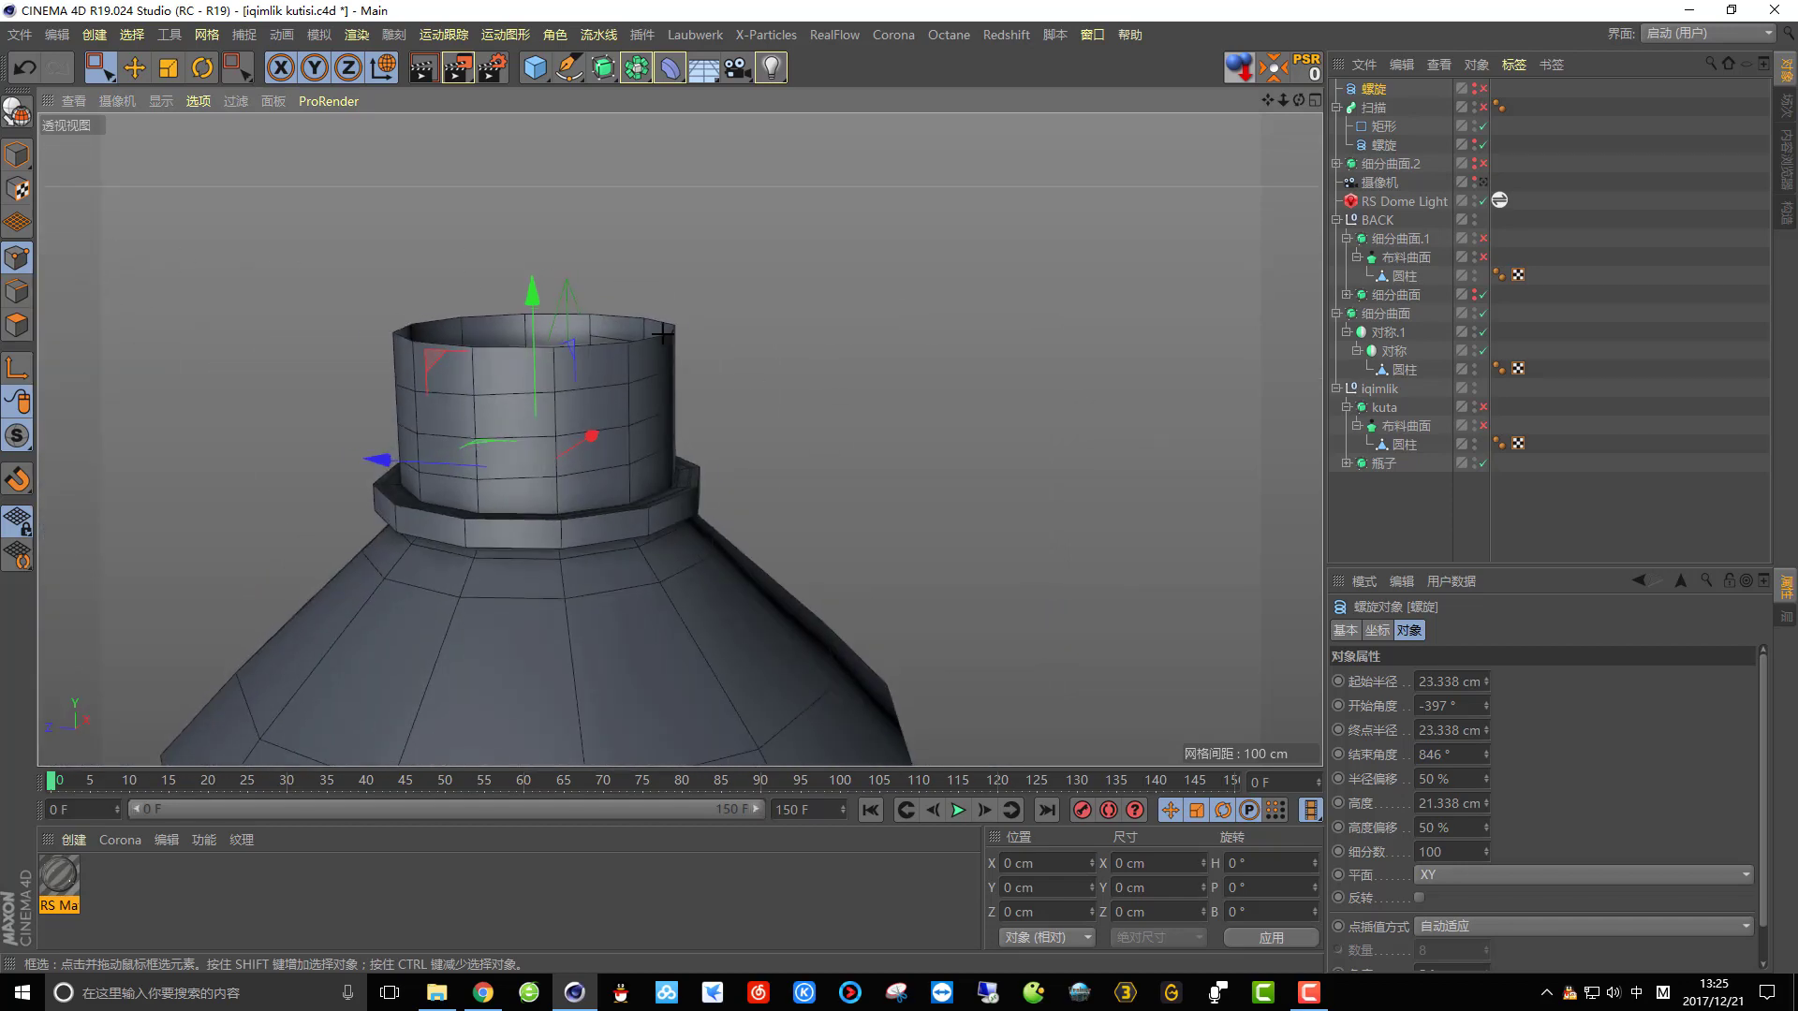
click(1403, 444)
click(11, 298)
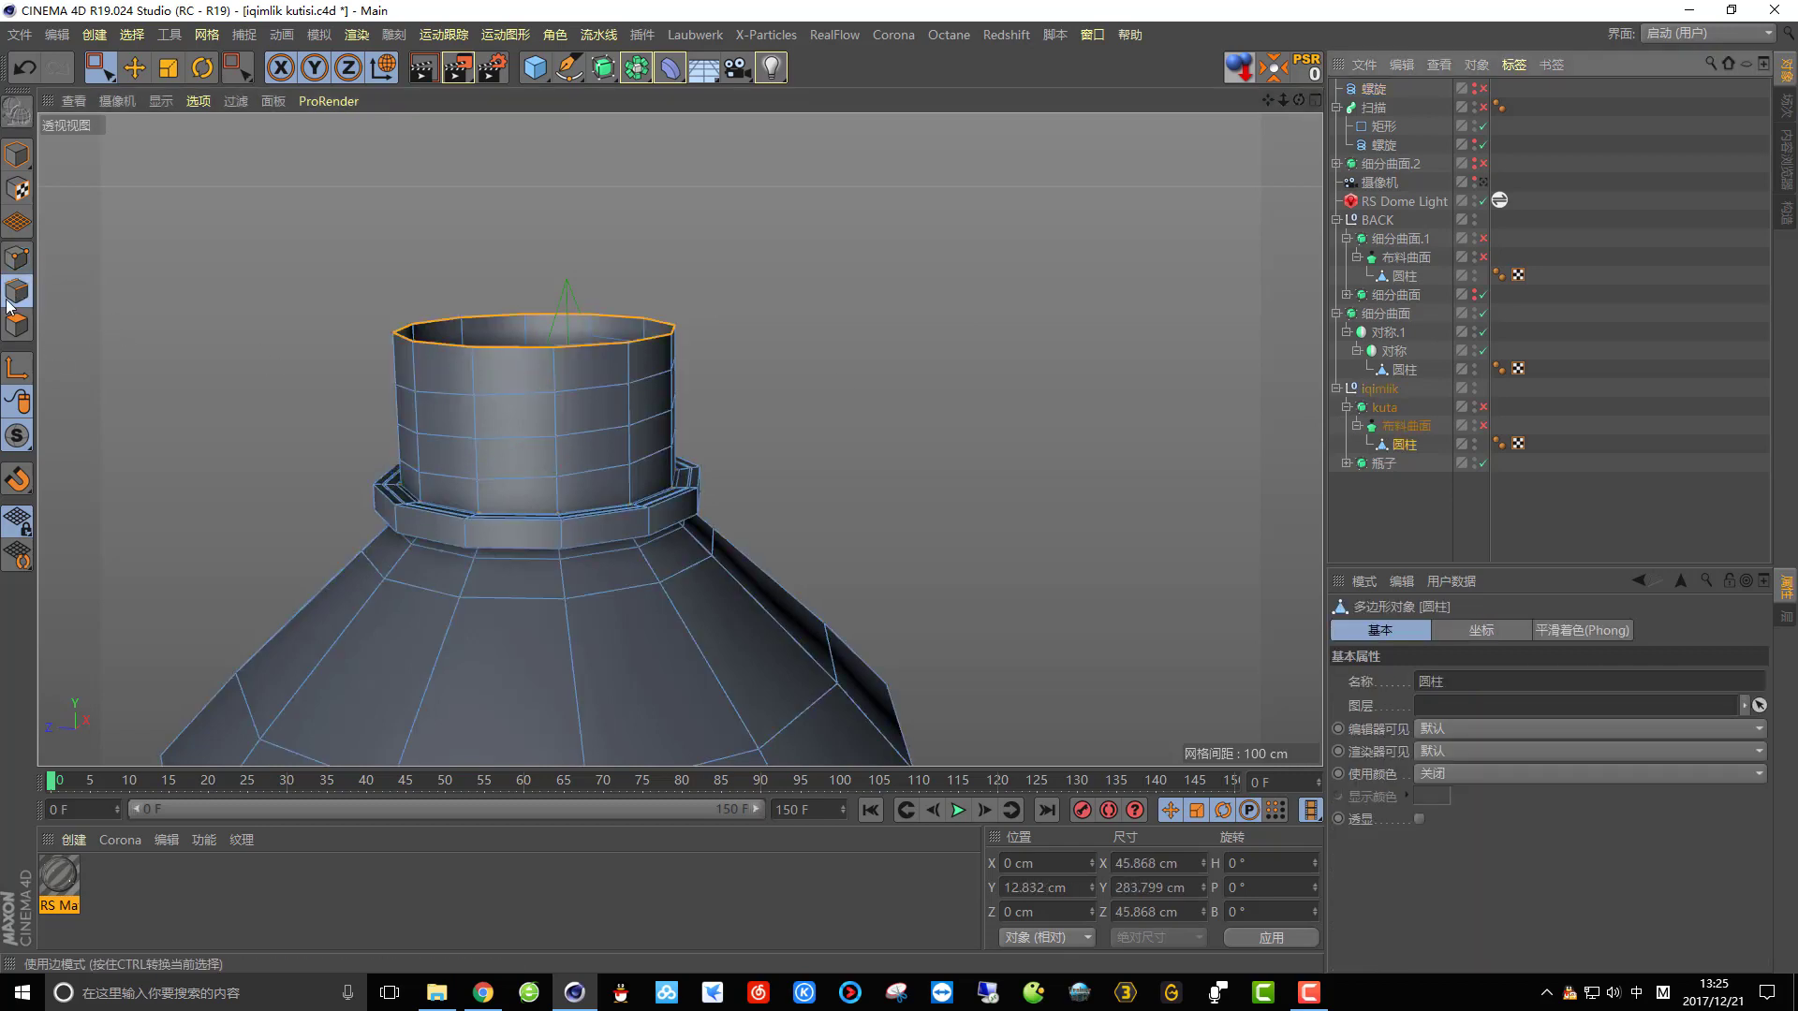
Loop-cut the strip between the spiral edges around the neck at an offset of about 51.5%.
right_click(782, 297)
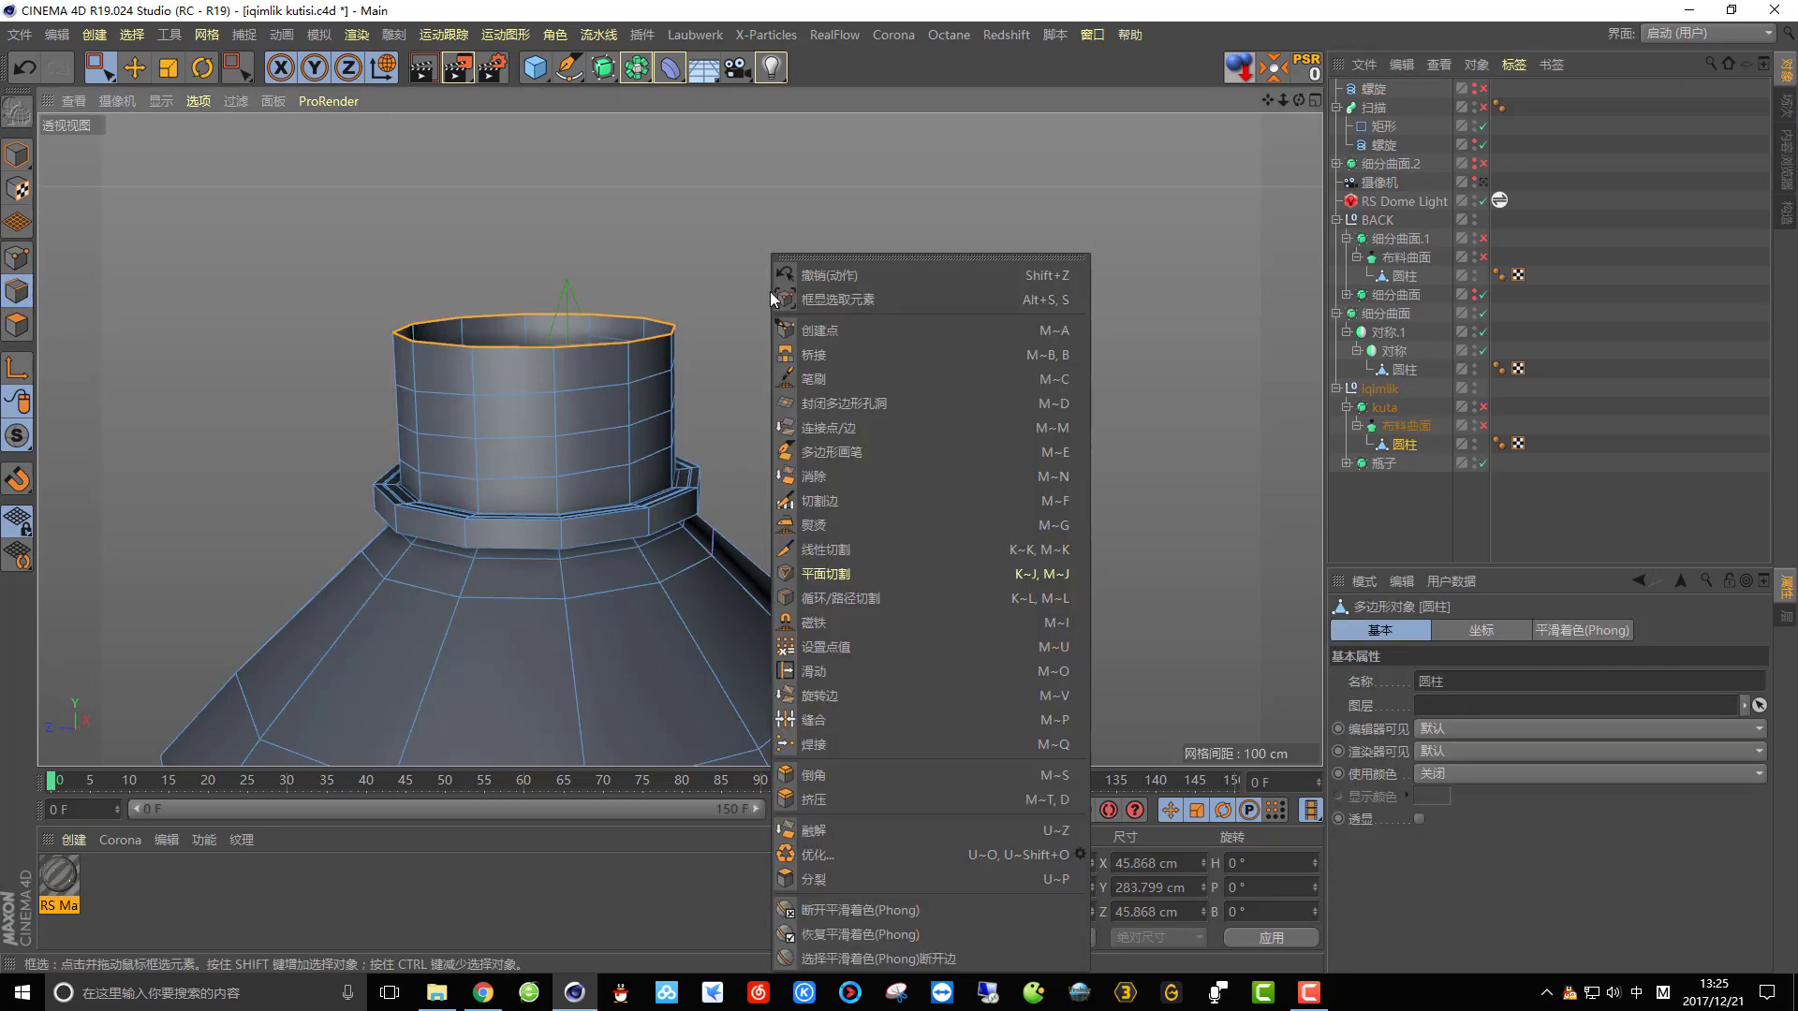
click(931, 598)
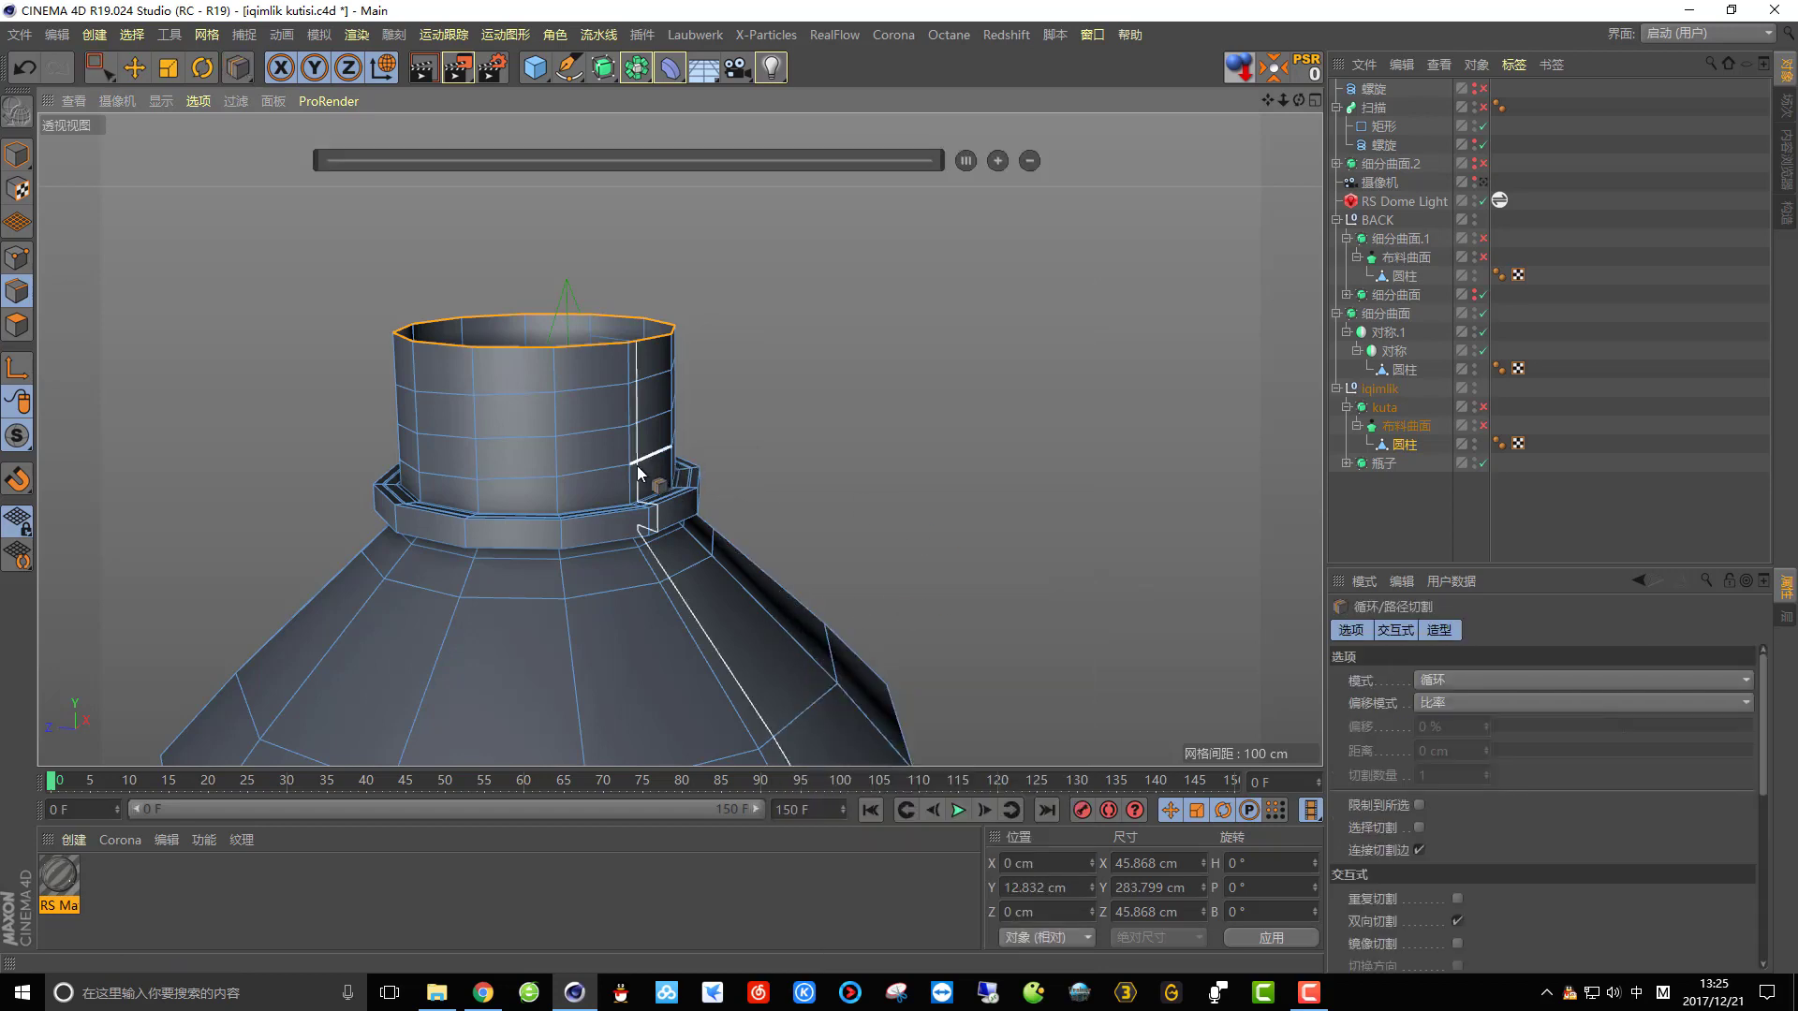
scroll(614, 461, up, 3)
alt+drag(626, 461, 719, 496)
alt+drag(582, 490, 520, 519)
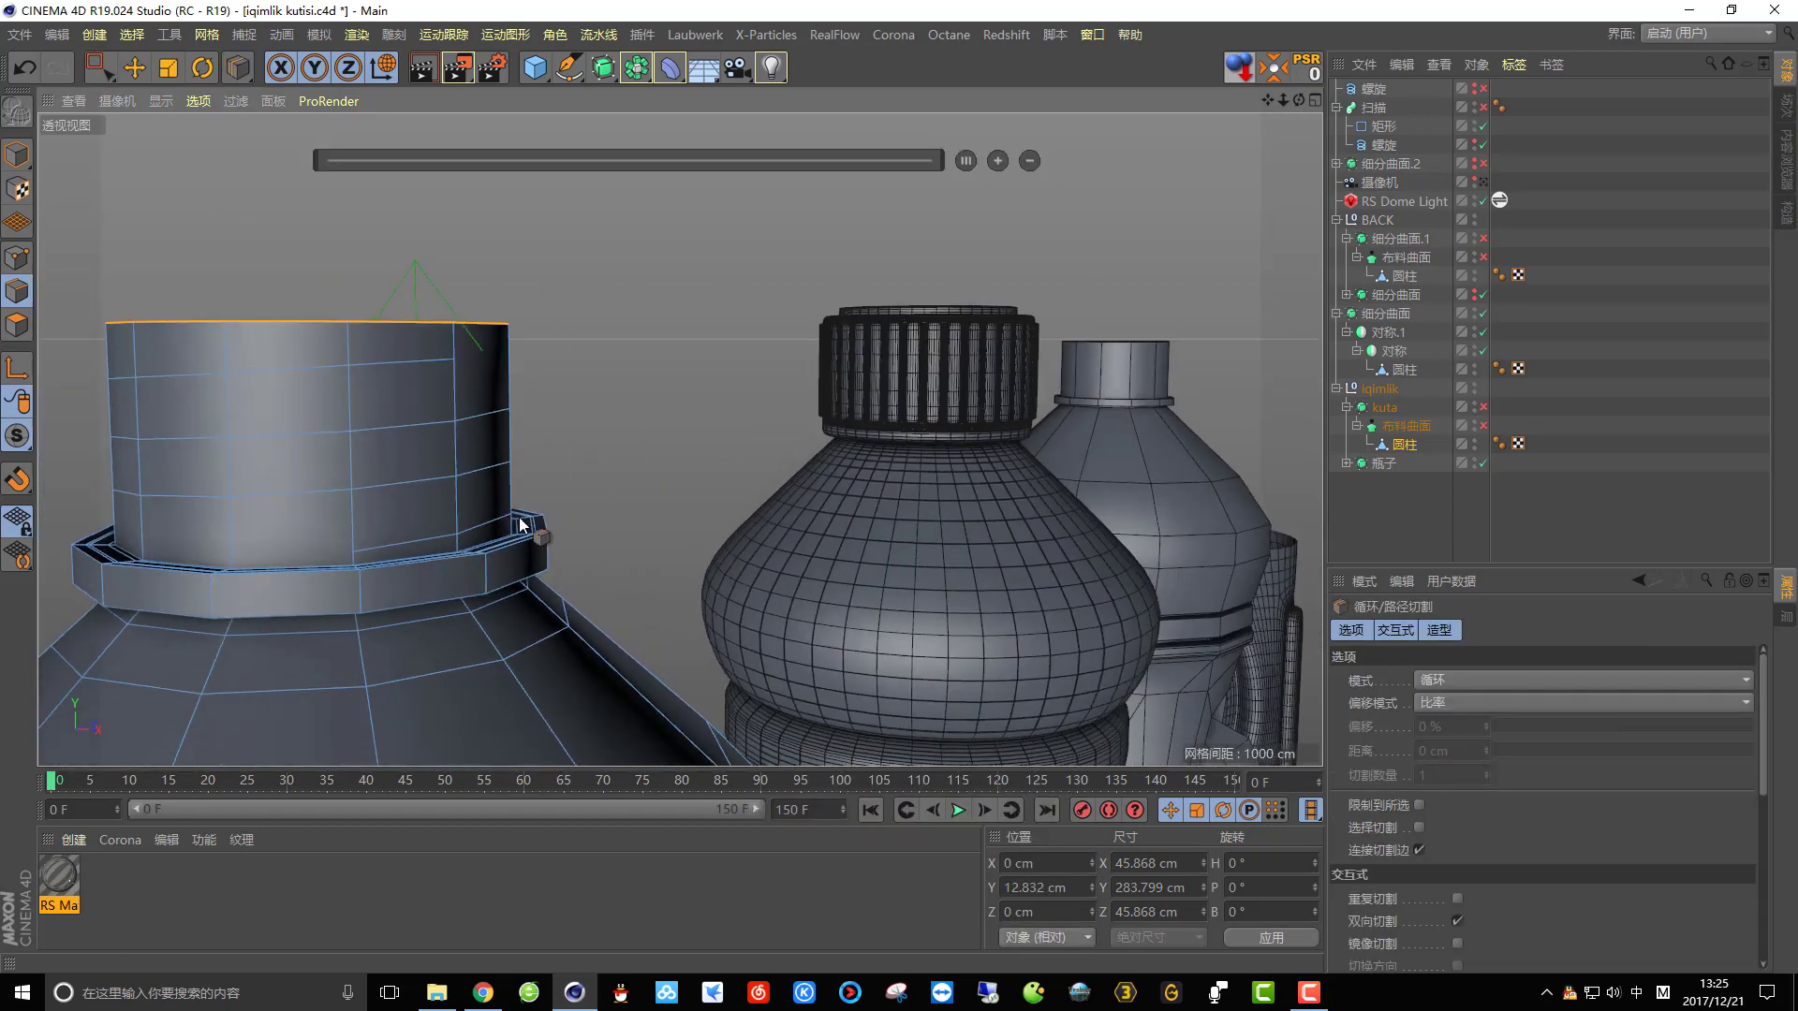
click(348, 525)
mouse_move(496, 498)
alt+mouse_down()
mouse_move(397, 479)
mouse_move(374, 453)
mouse_move(465, 429)
mouse_move(523, 451)
mouse_move(398, 487)
alt+mouse_up()
scroll(588, 340, up, 5)
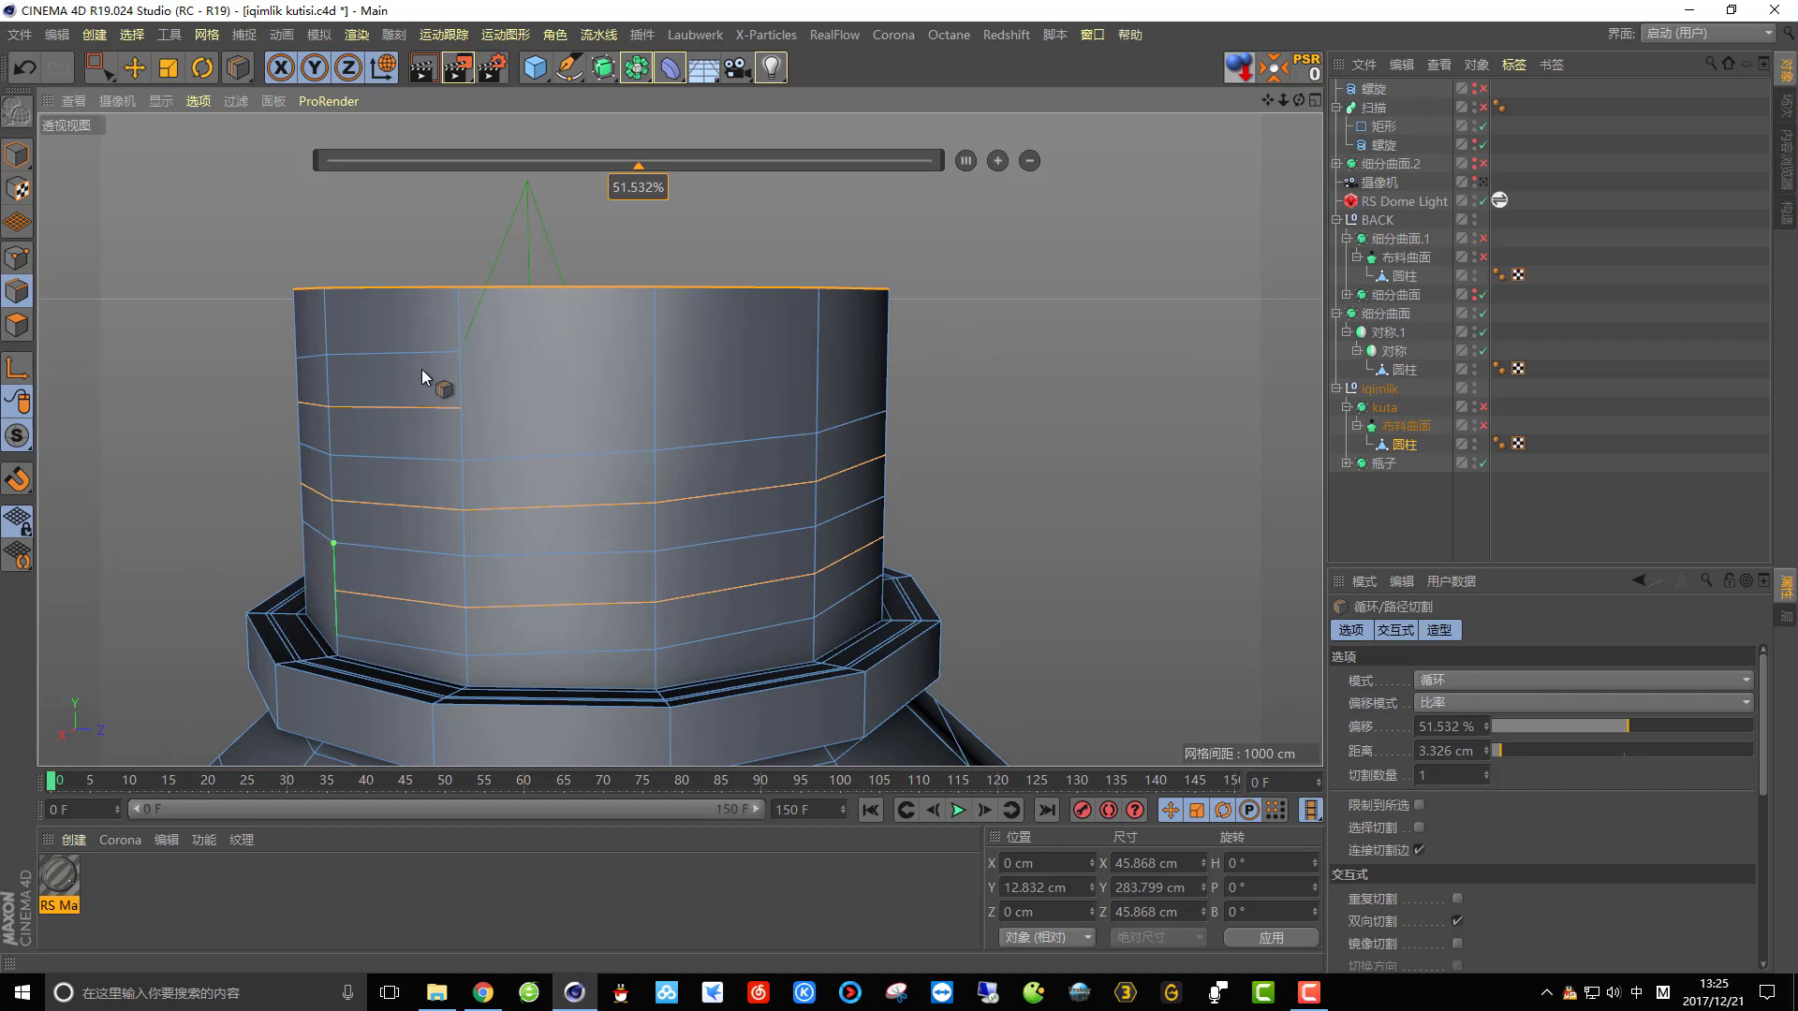
In point mode, line-cut from the spiral's uppermost edge end to the next vertical edge below the rim.
click(17, 257)
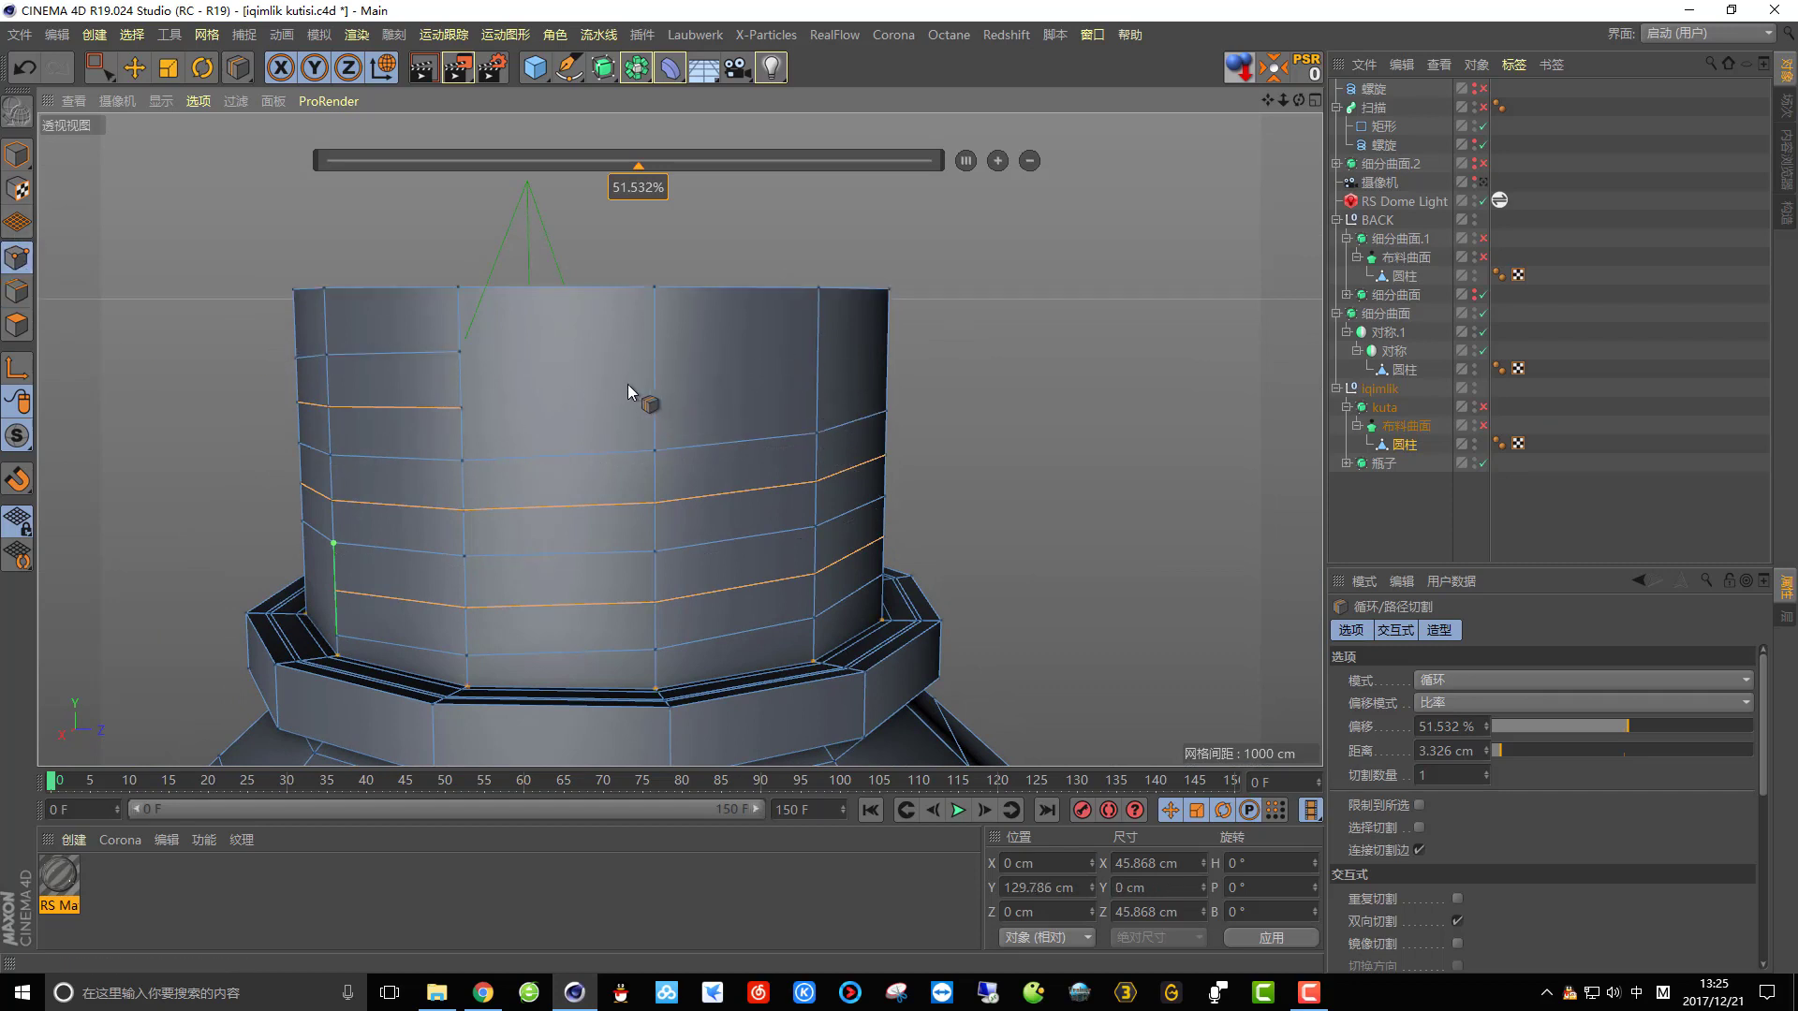
right_click(1073, 506)
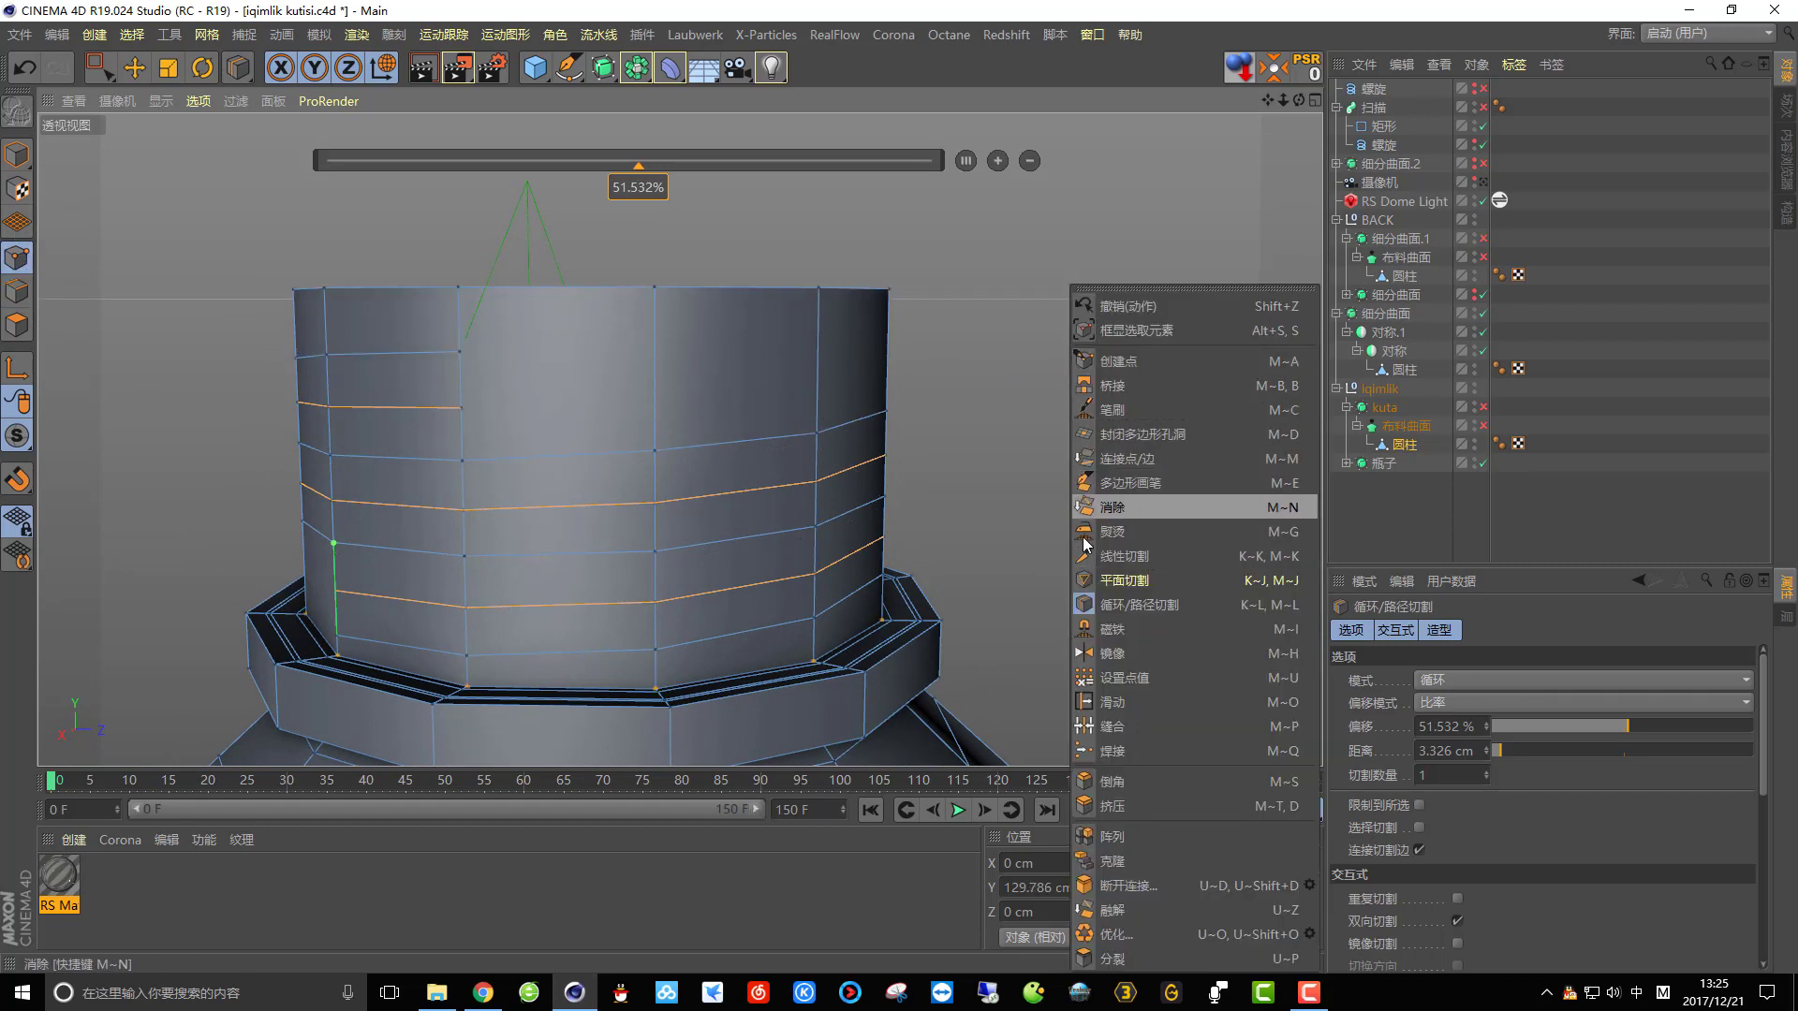
click(1116, 556)
click(459, 353)
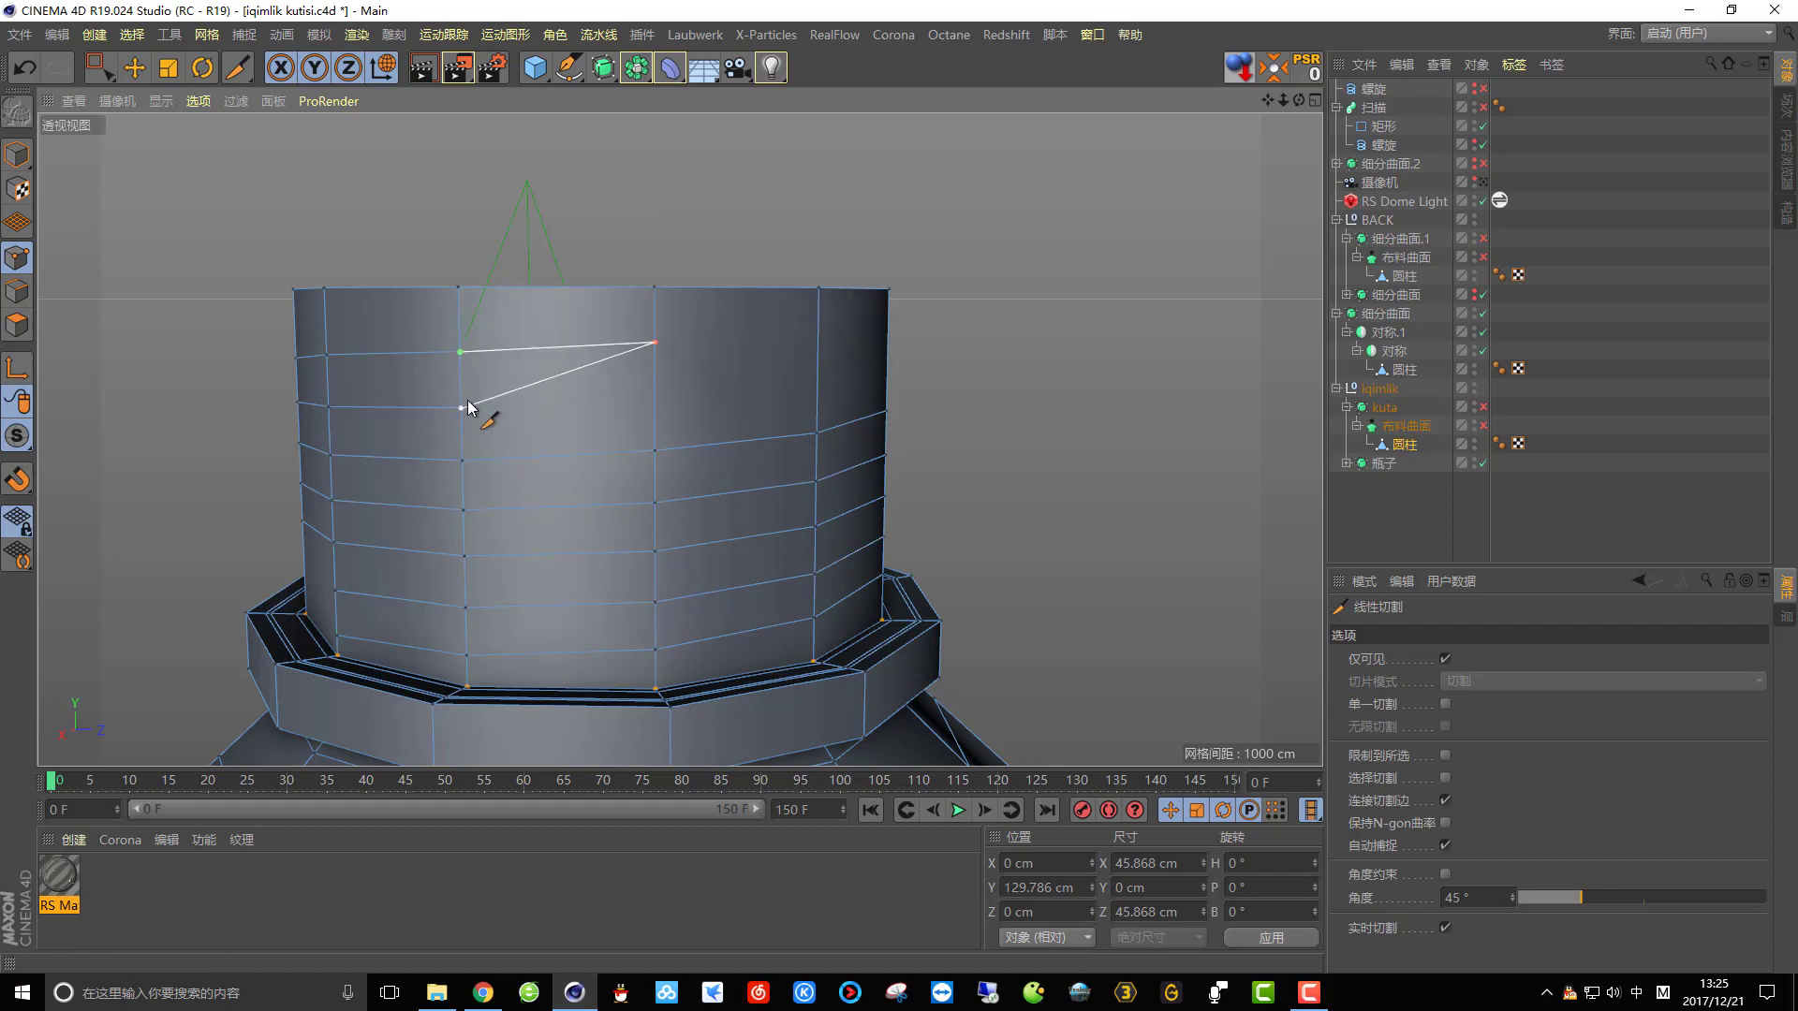
key(space)
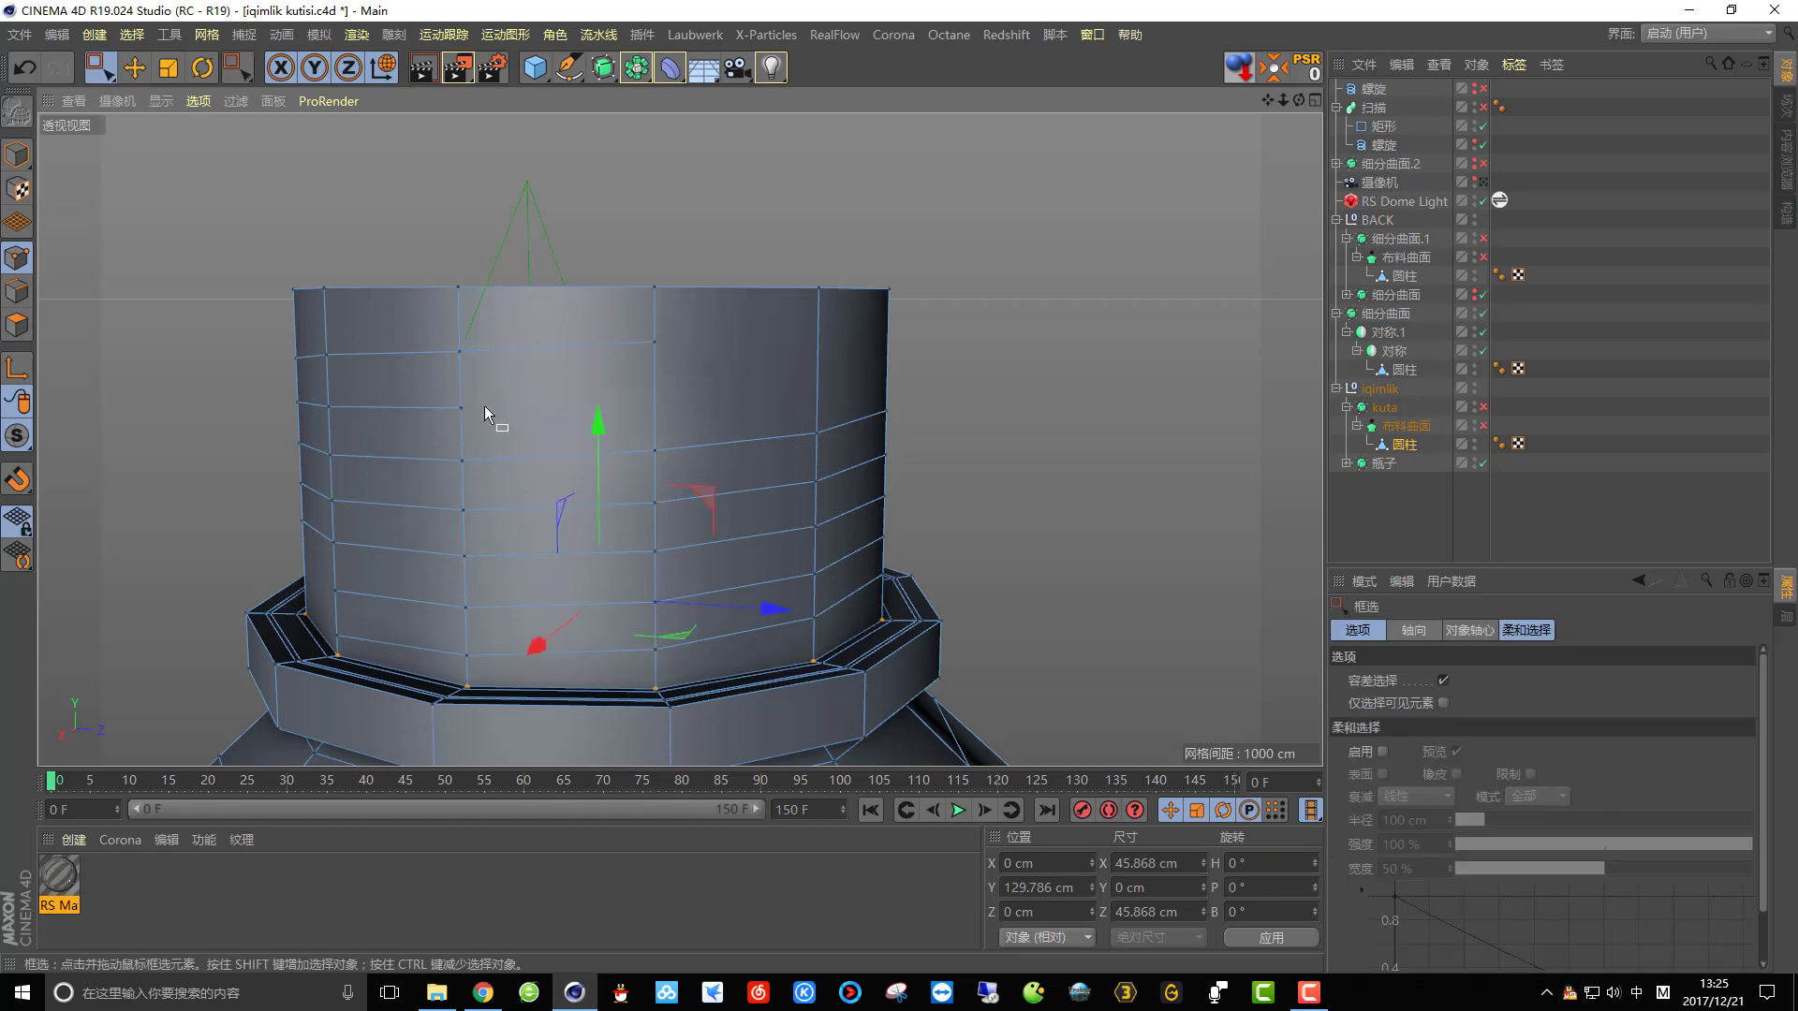
Line-cut the new middle edge onward across two faces and extend the uppermost edge one more face.
key(space)
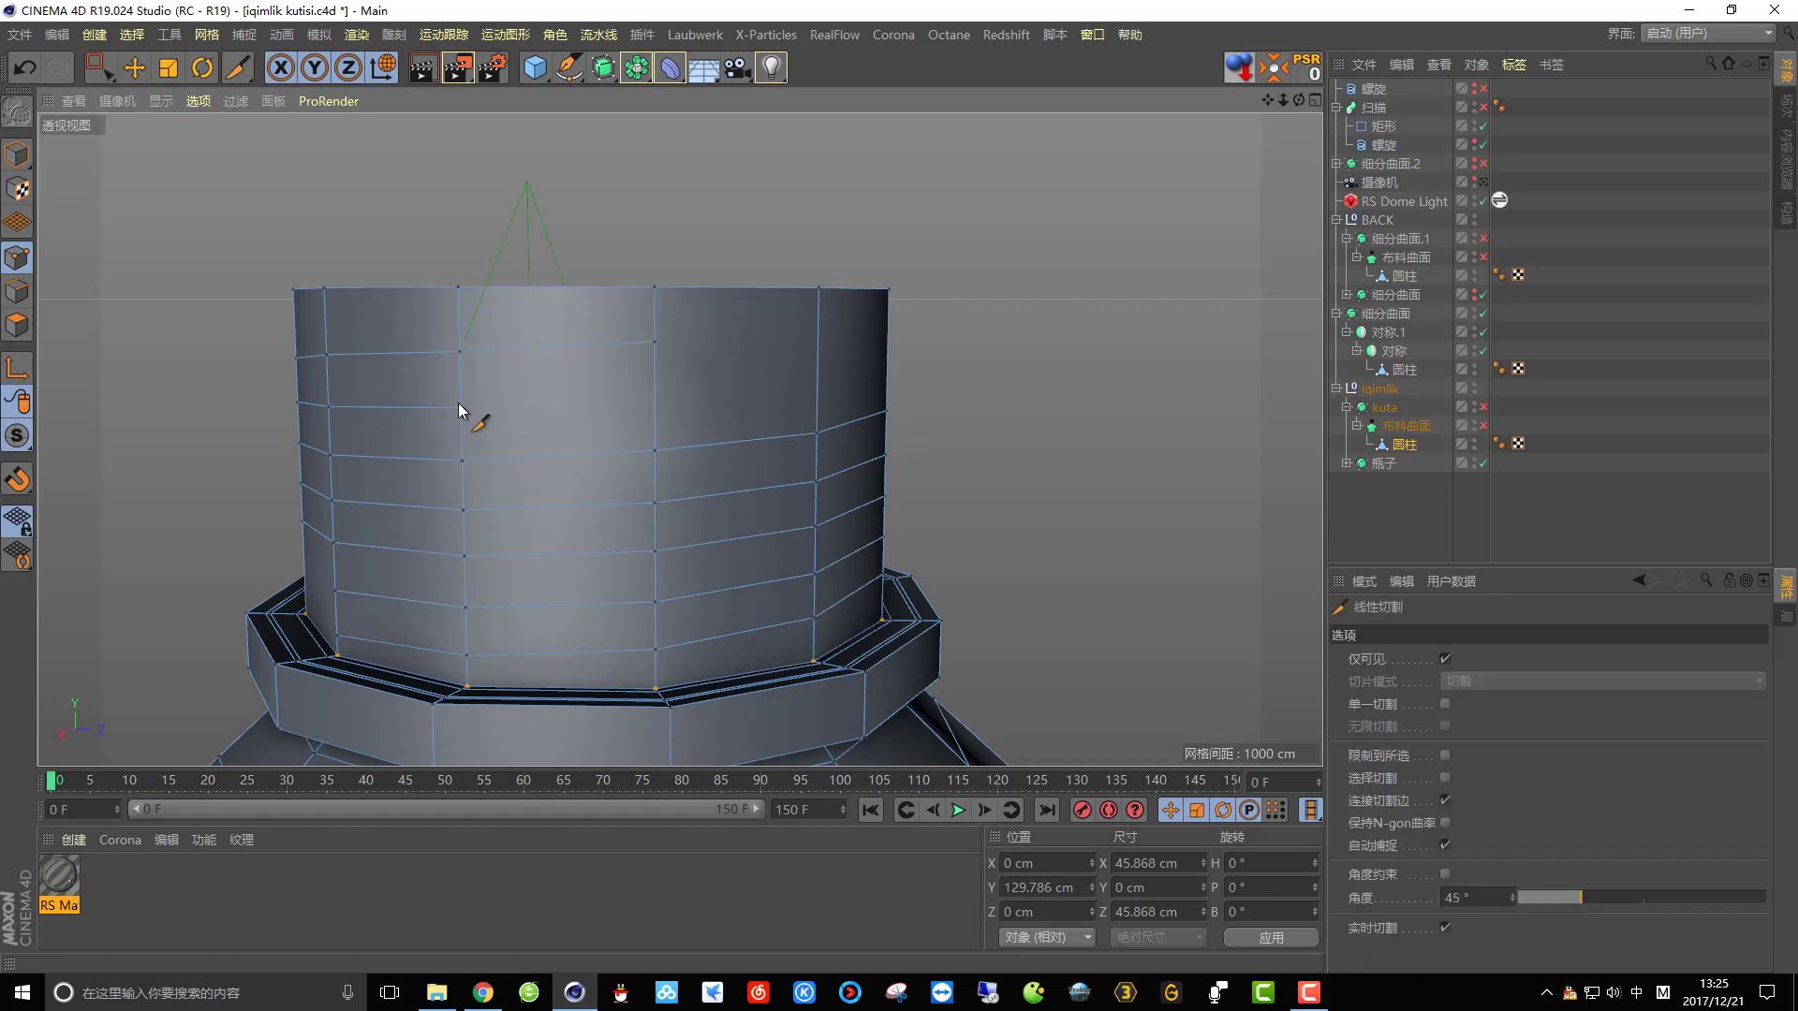
click(461, 408)
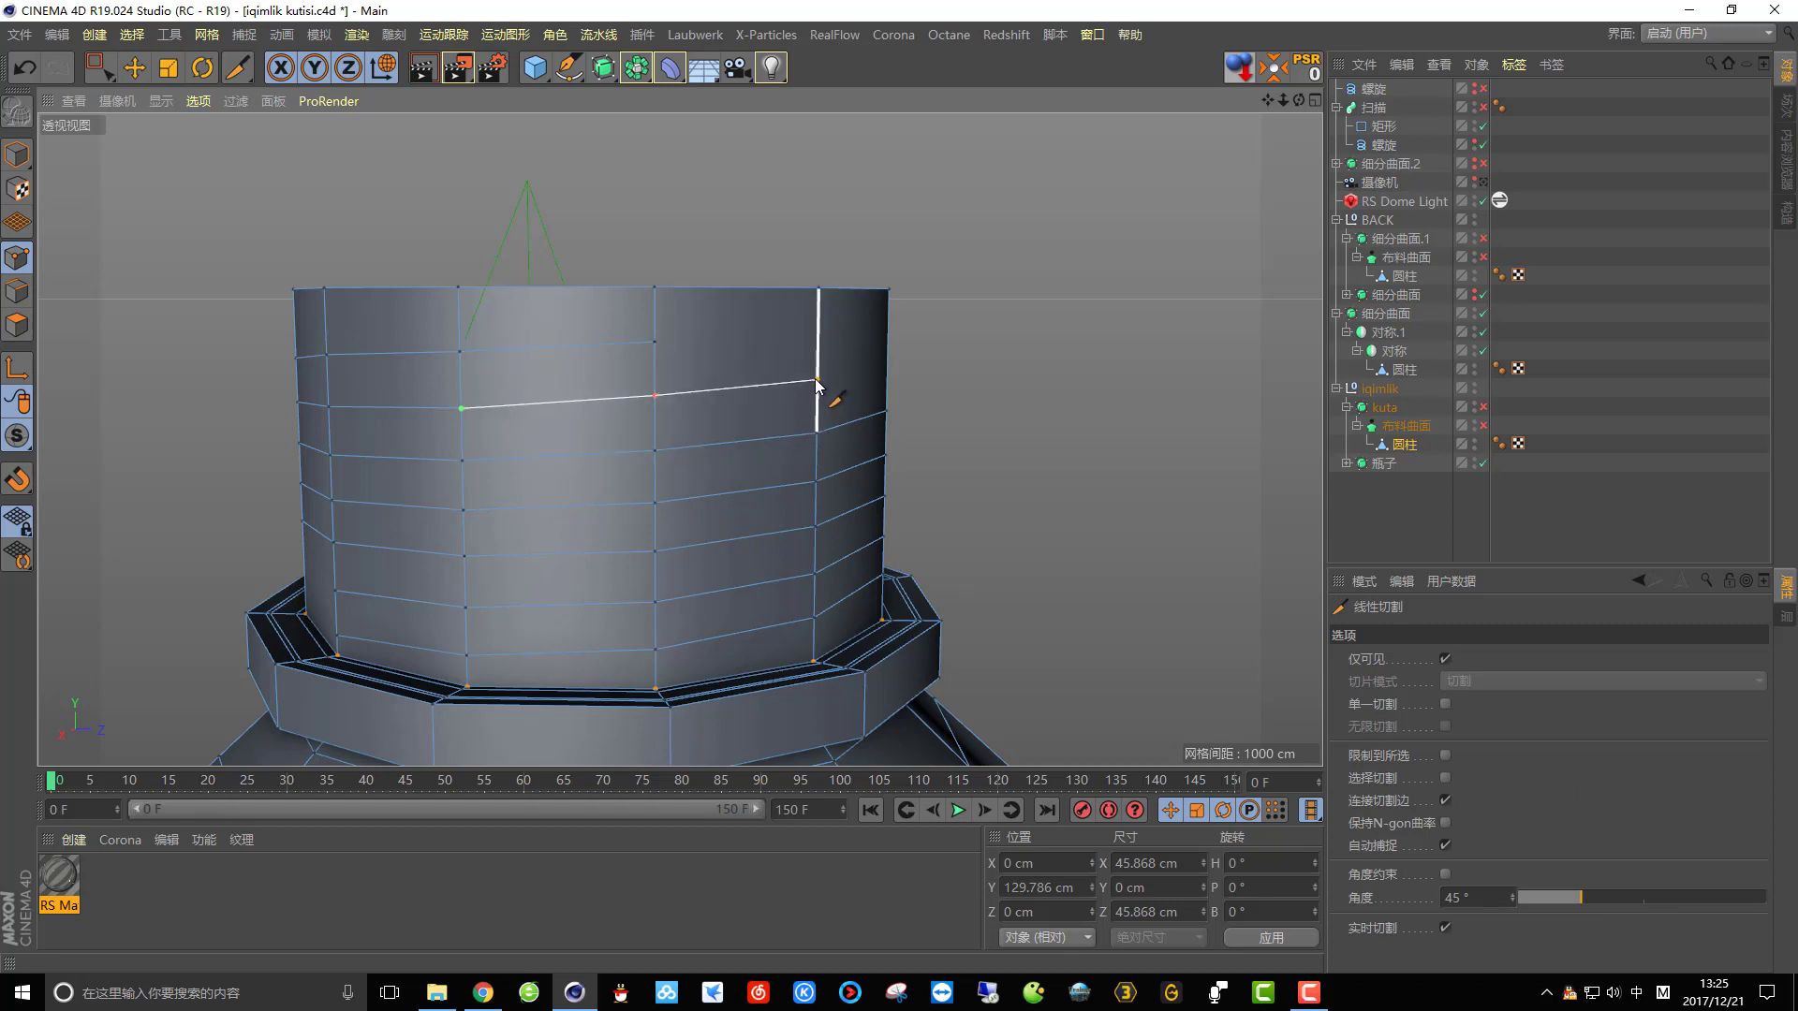
key(space)
key(space)
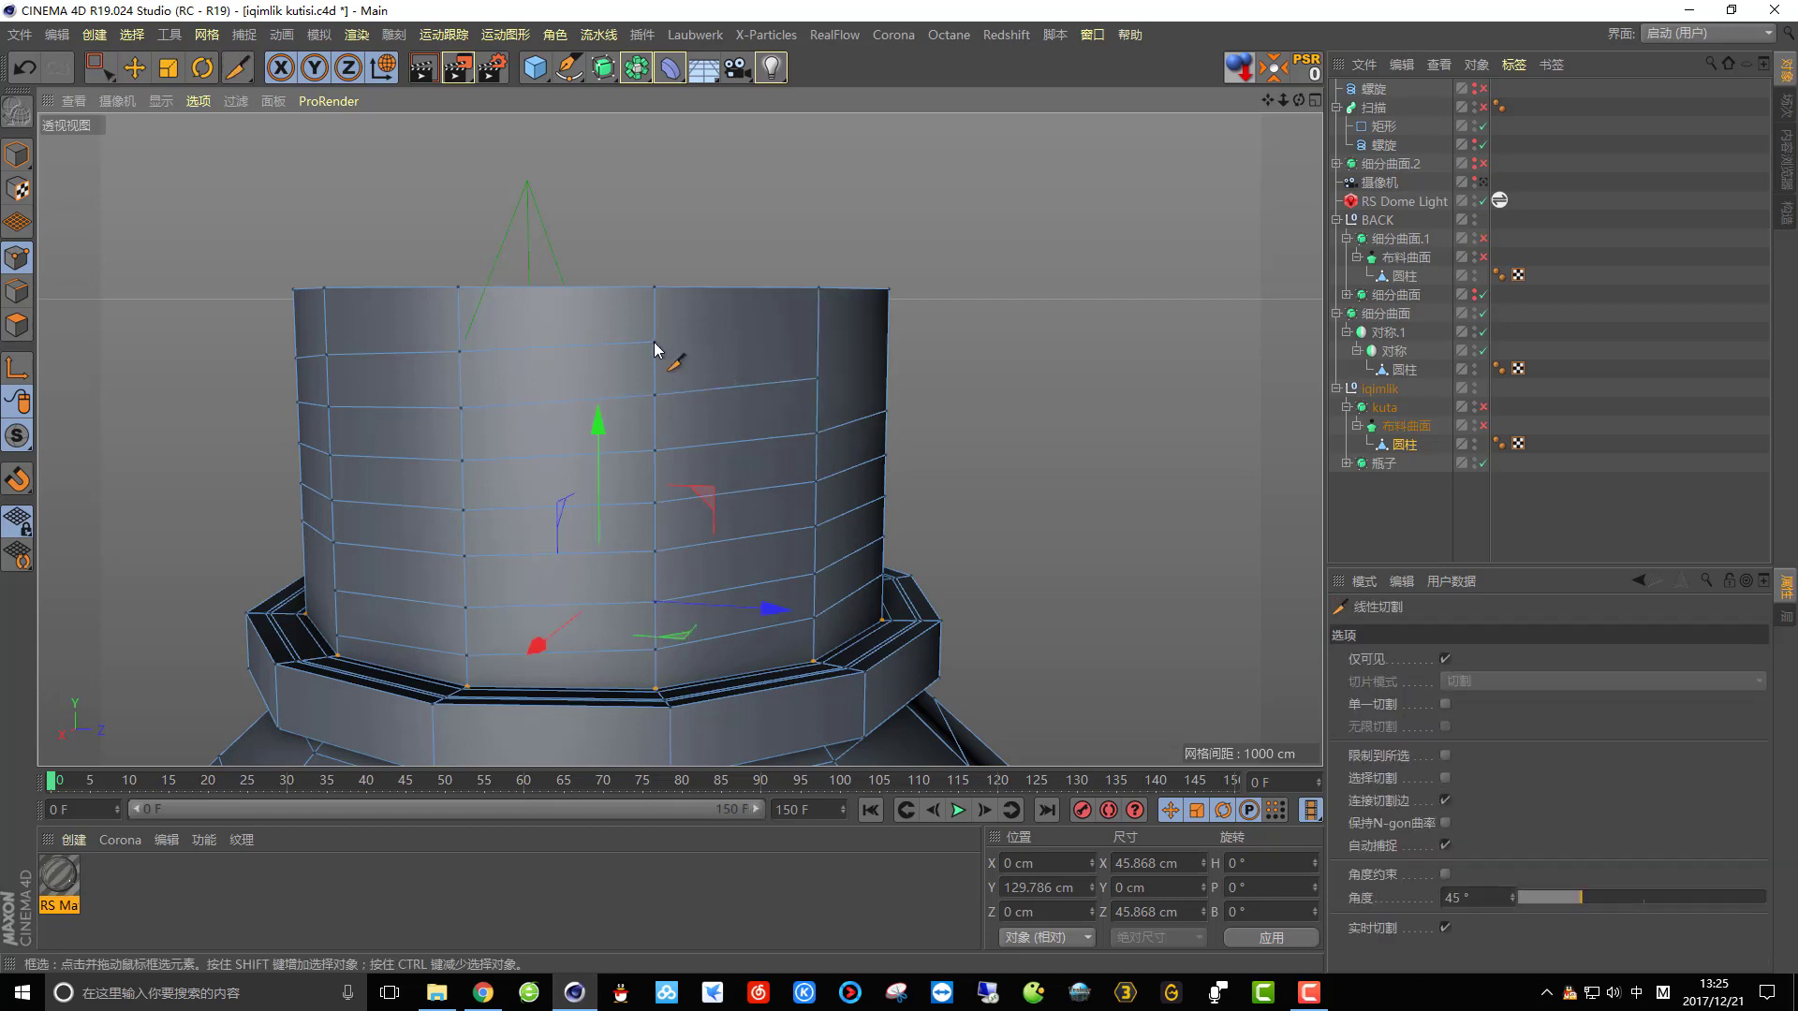
click(655, 342)
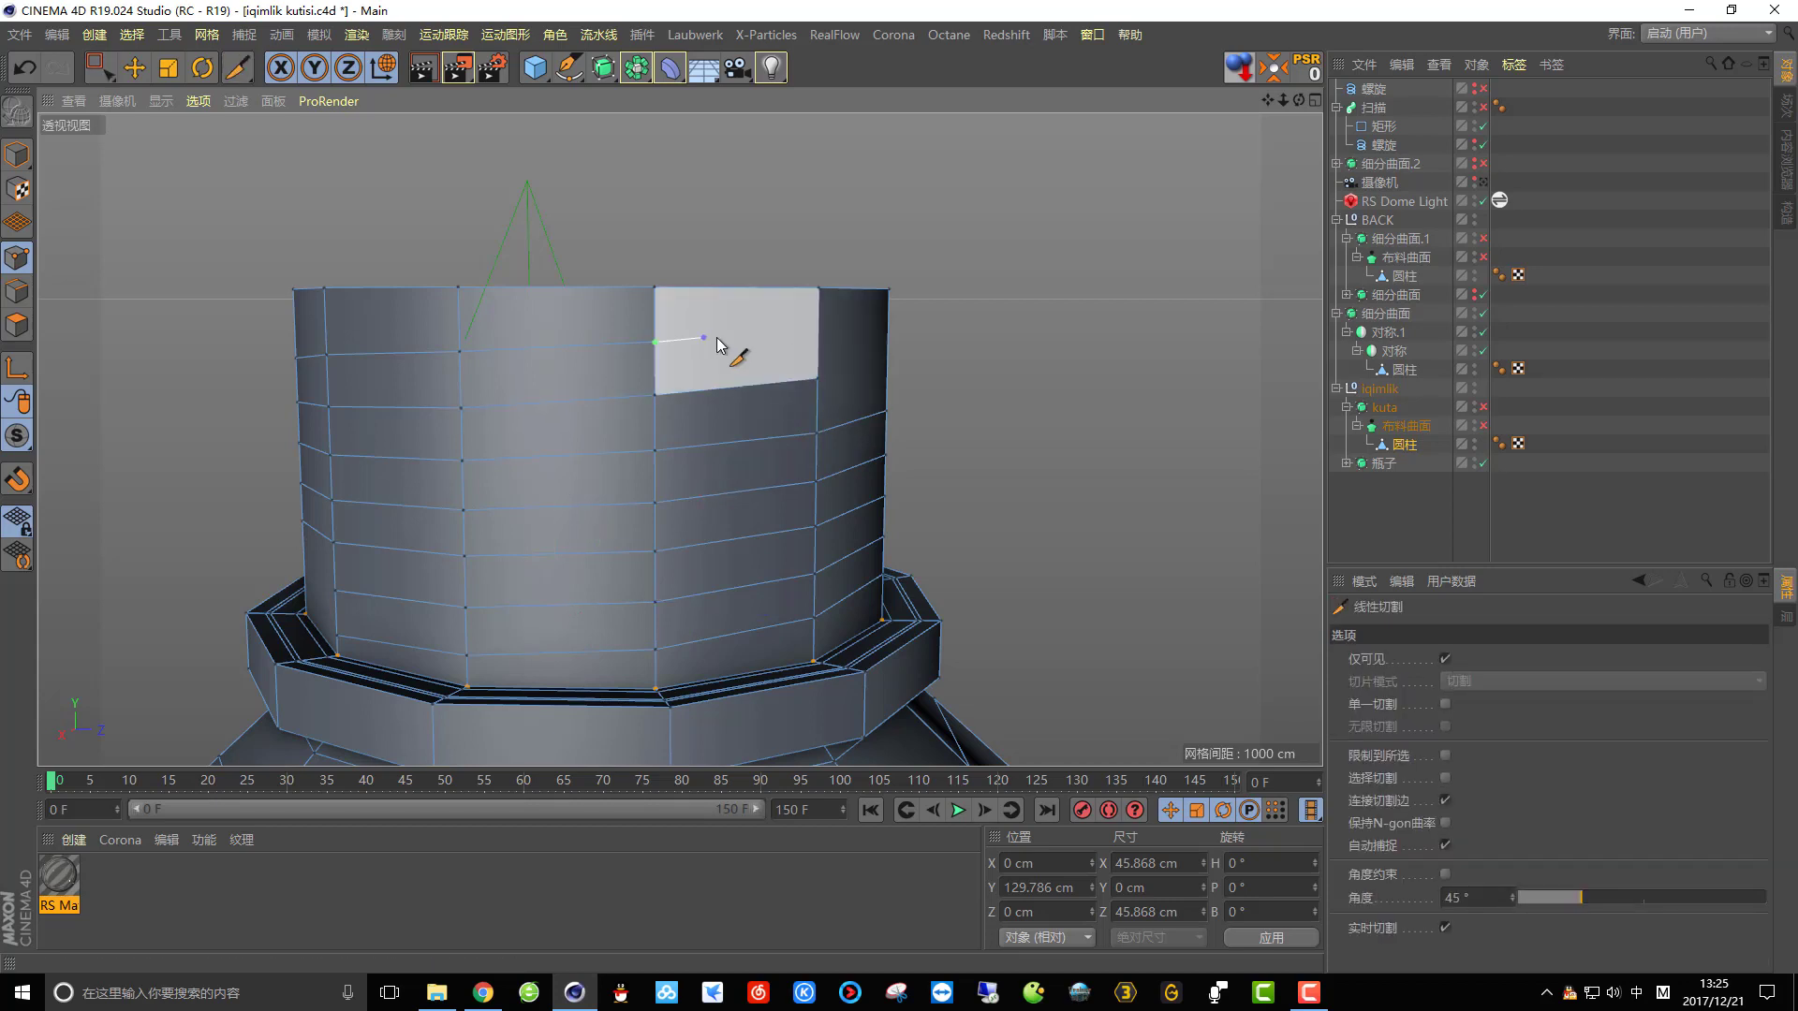
click(820, 336)
key(space)
Activate Loop Selection and switch the neck mesh to polygon mode.
scroll(850, 408, down, 5)
alt+drag(847, 412, 918, 413)
scroll(920, 407, down, 2)
scroll(947, 469, up, 6)
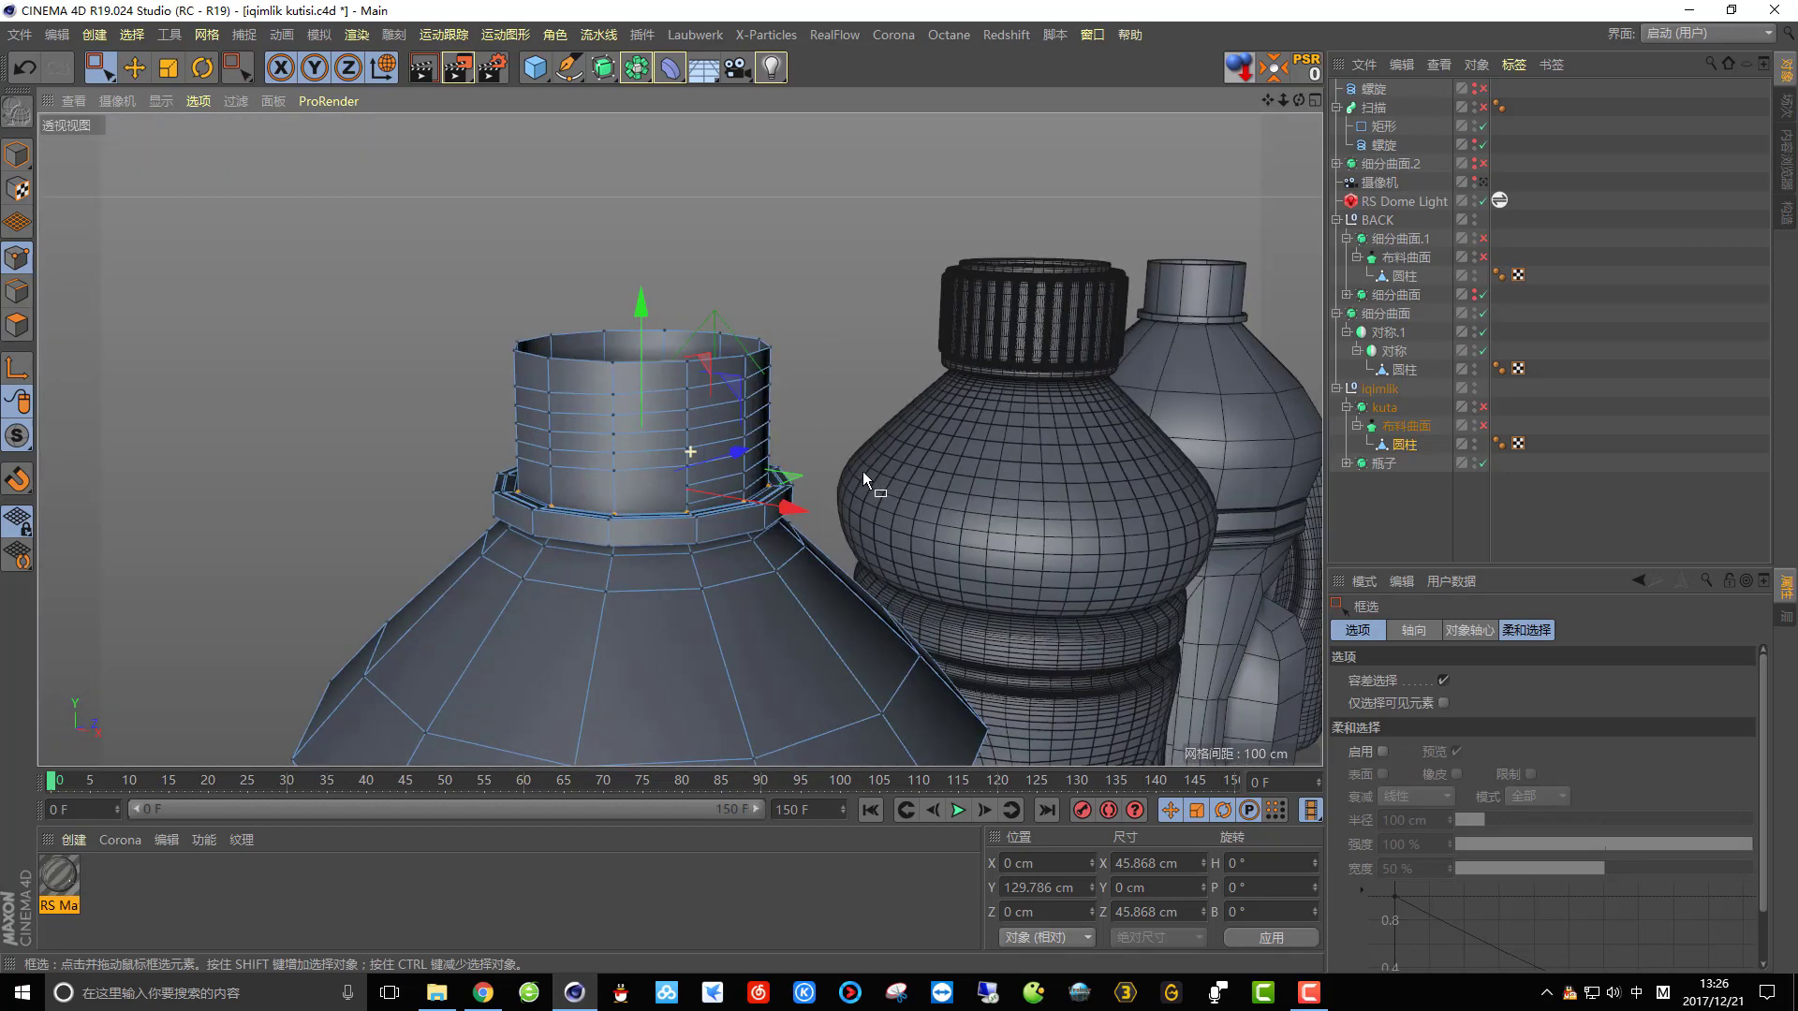
click(94, 35)
mouse_move(132, 35)
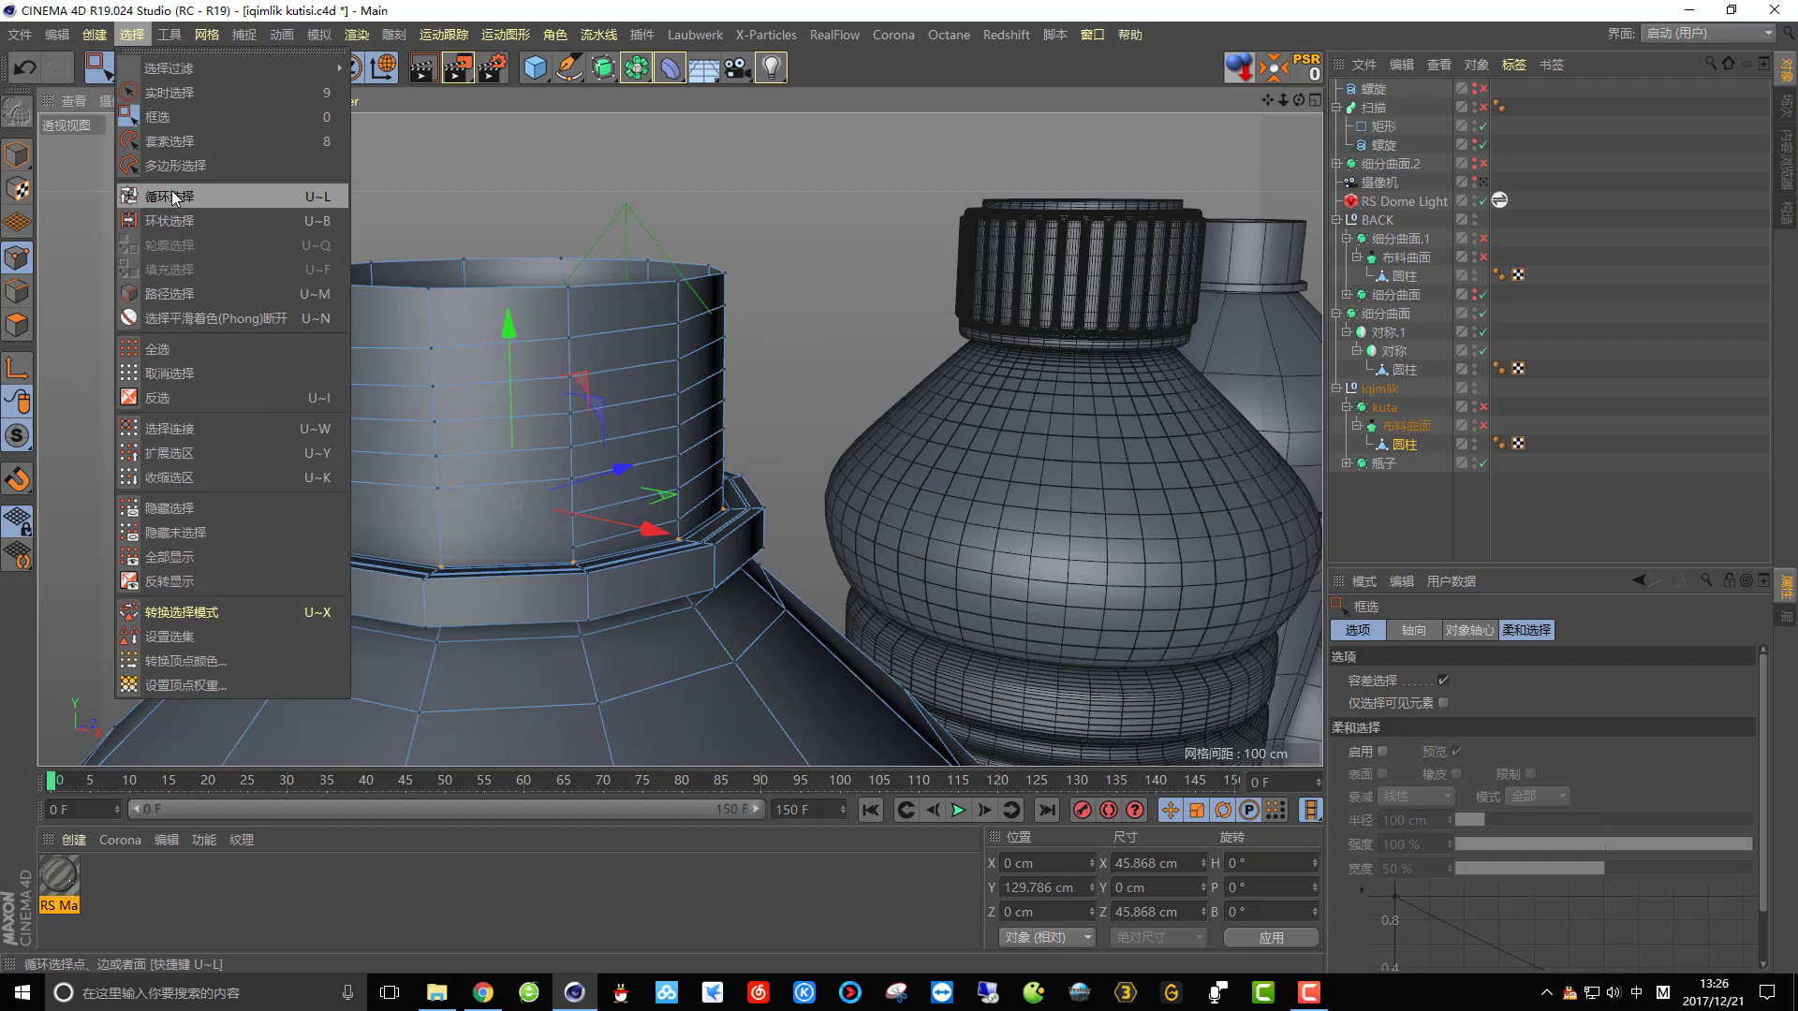
click(171, 197)
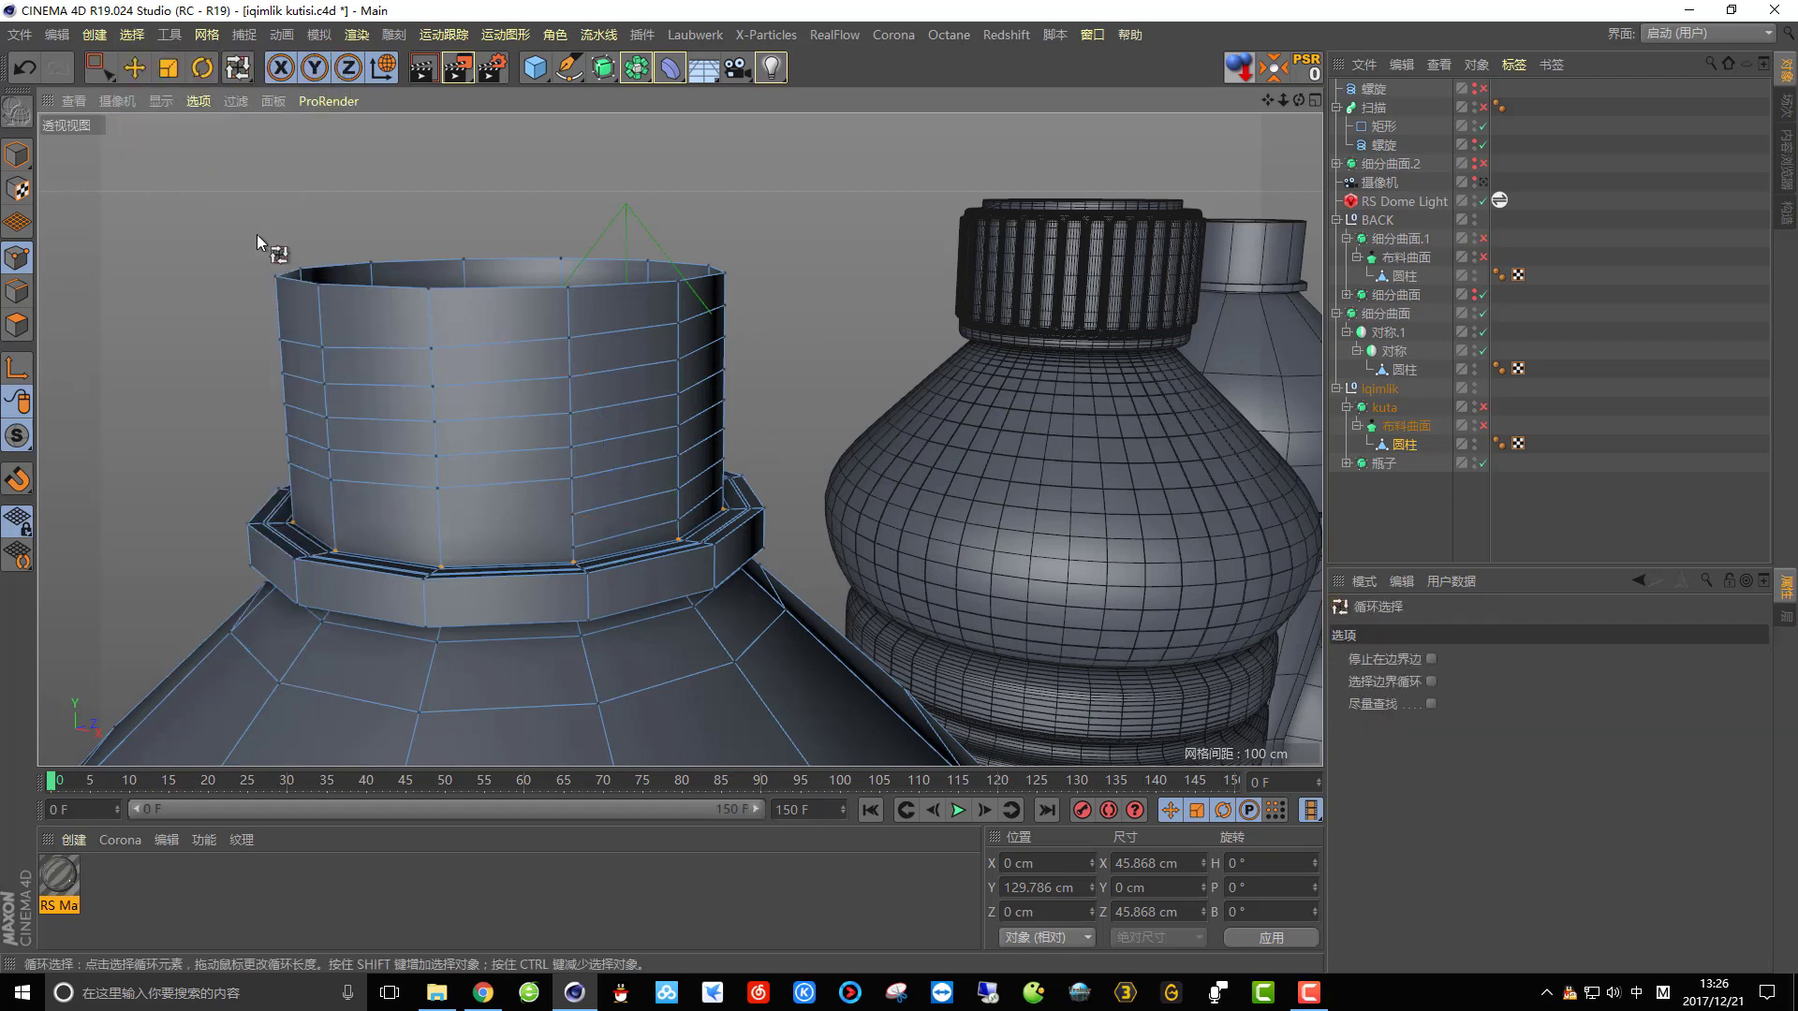
click(16, 326)
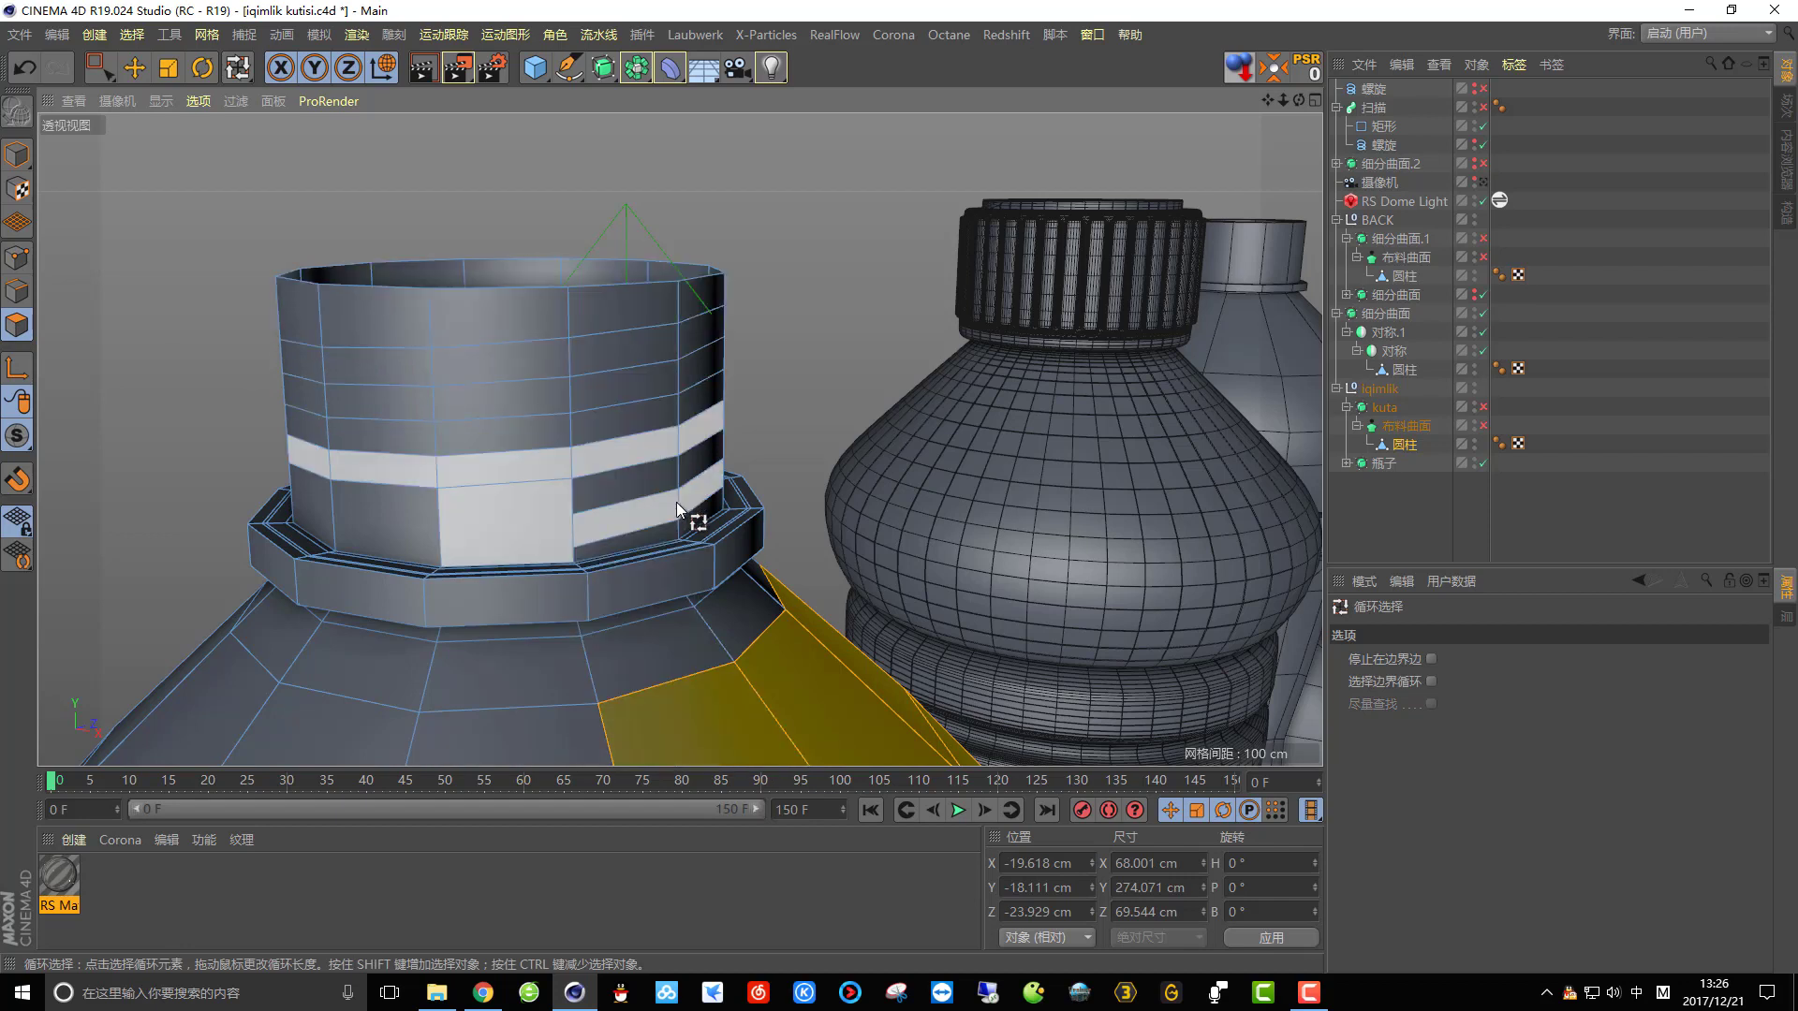
alt+drag(676, 476, 671, 438)
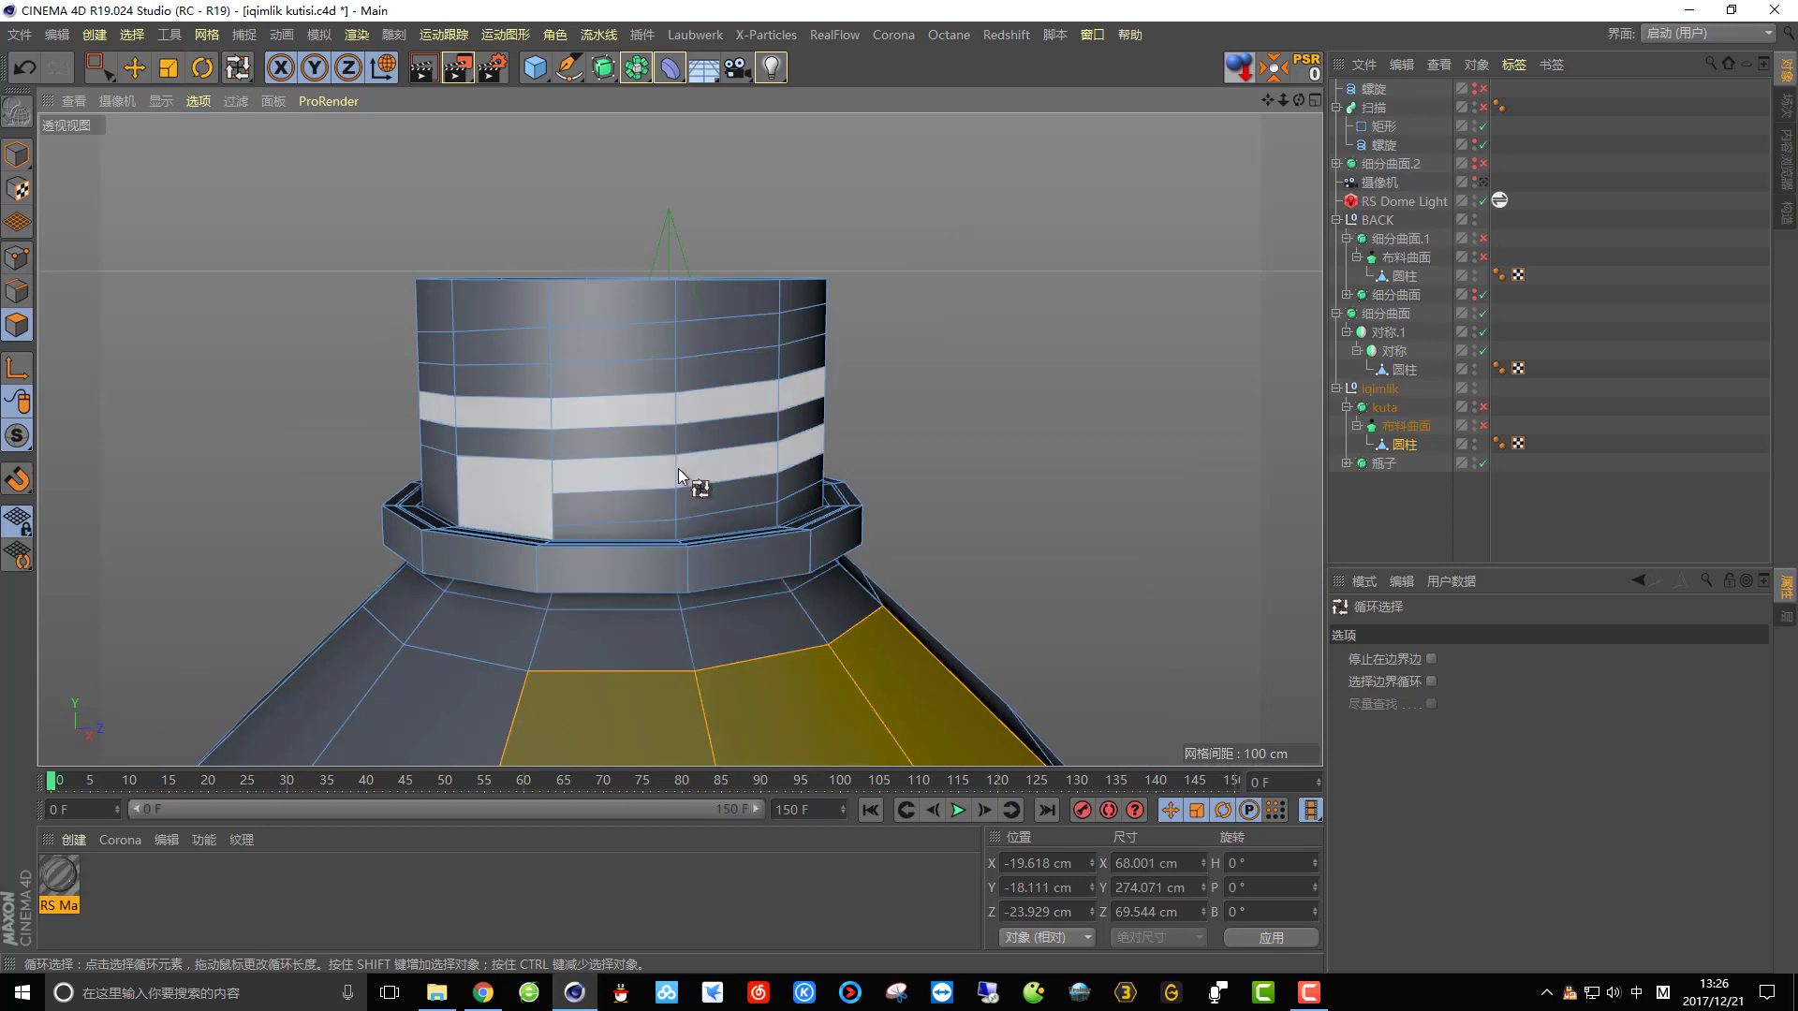
click(677, 468)
alt+drag(643, 473, 504, 455)
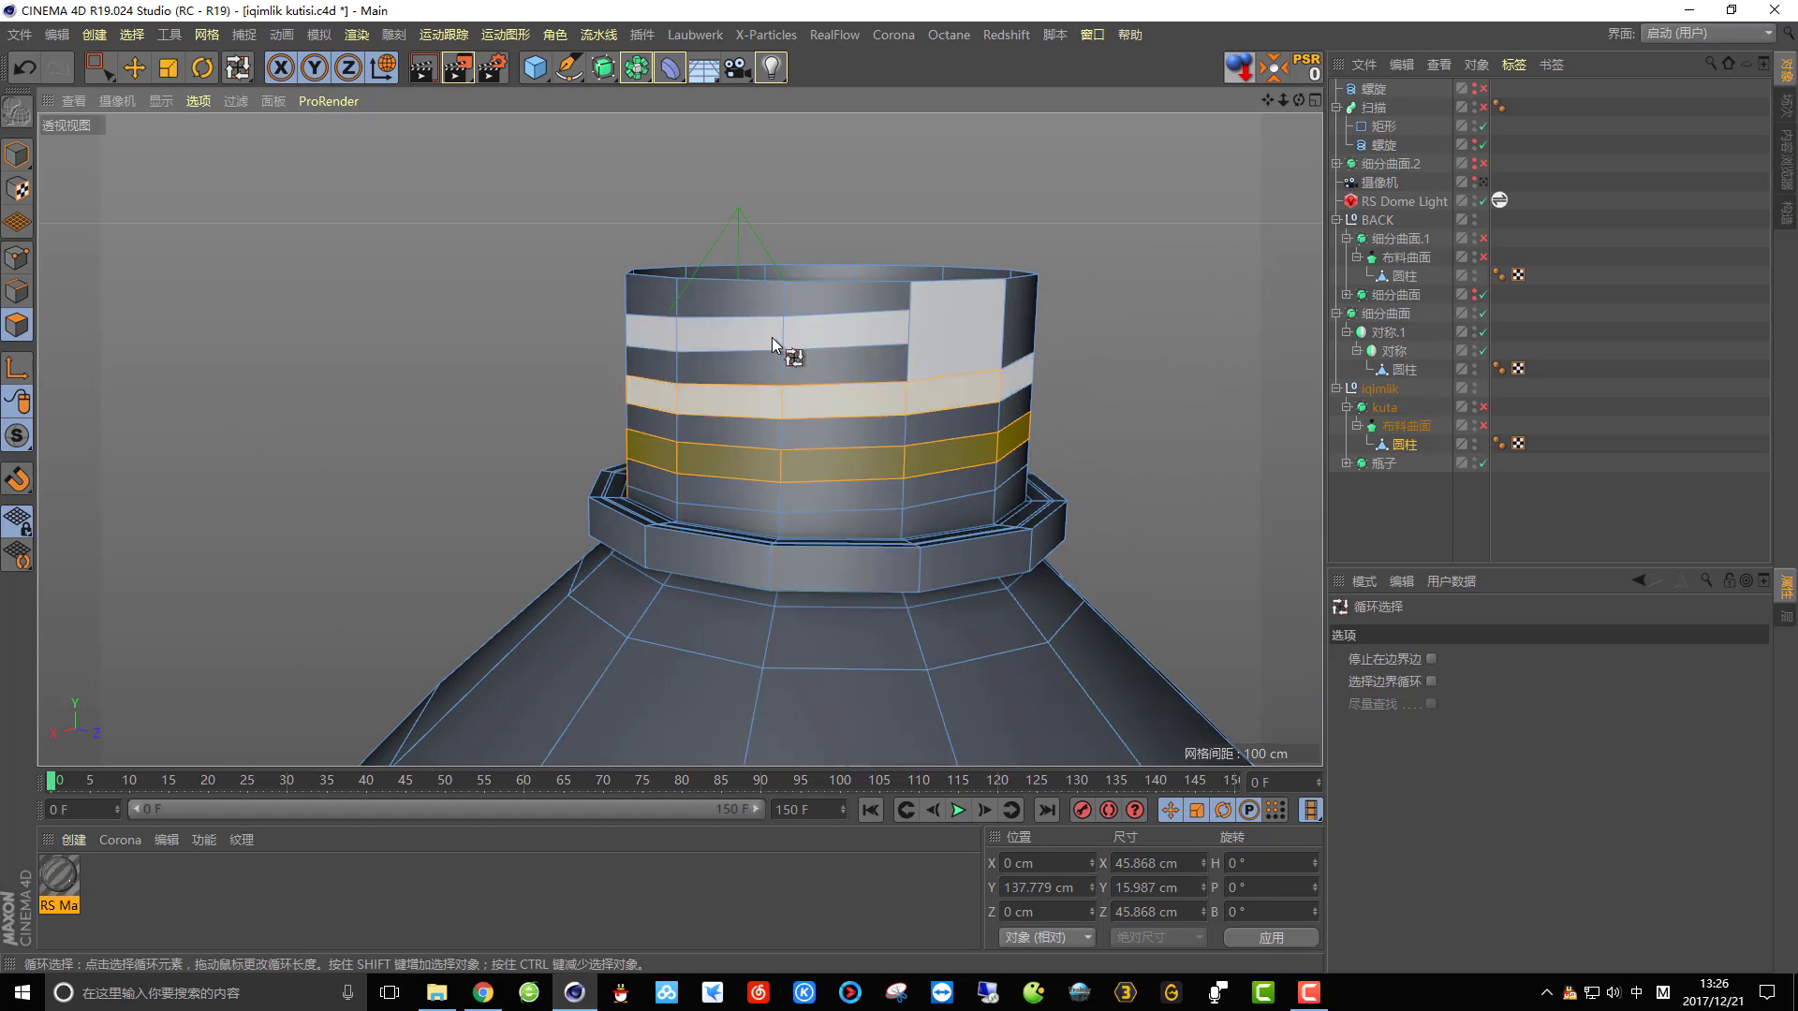
click(778, 430)
alt+drag(939, 434, 860, 453)
click(1087, 406)
Loop-select the spiral strip of faces that winds around the neck.
scroll(860, 453, up, 4)
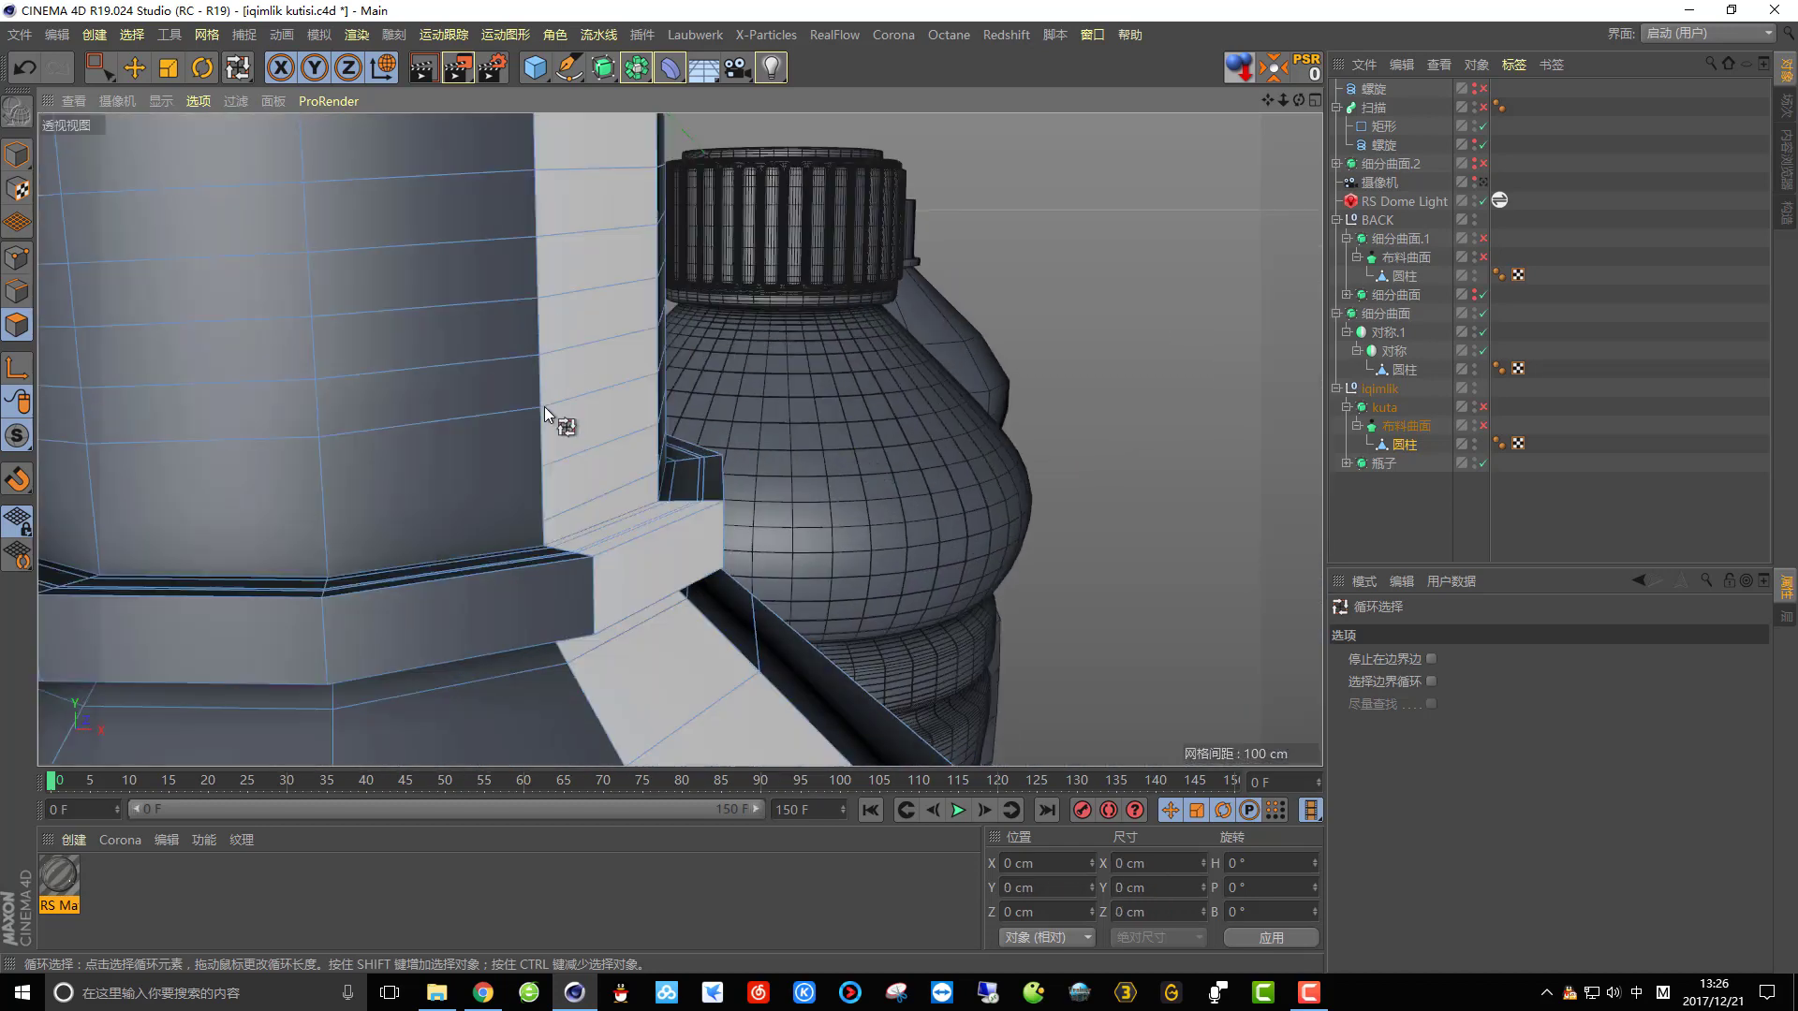
scroll(547, 424, down, 3)
alt+drag(543, 417, 389, 441)
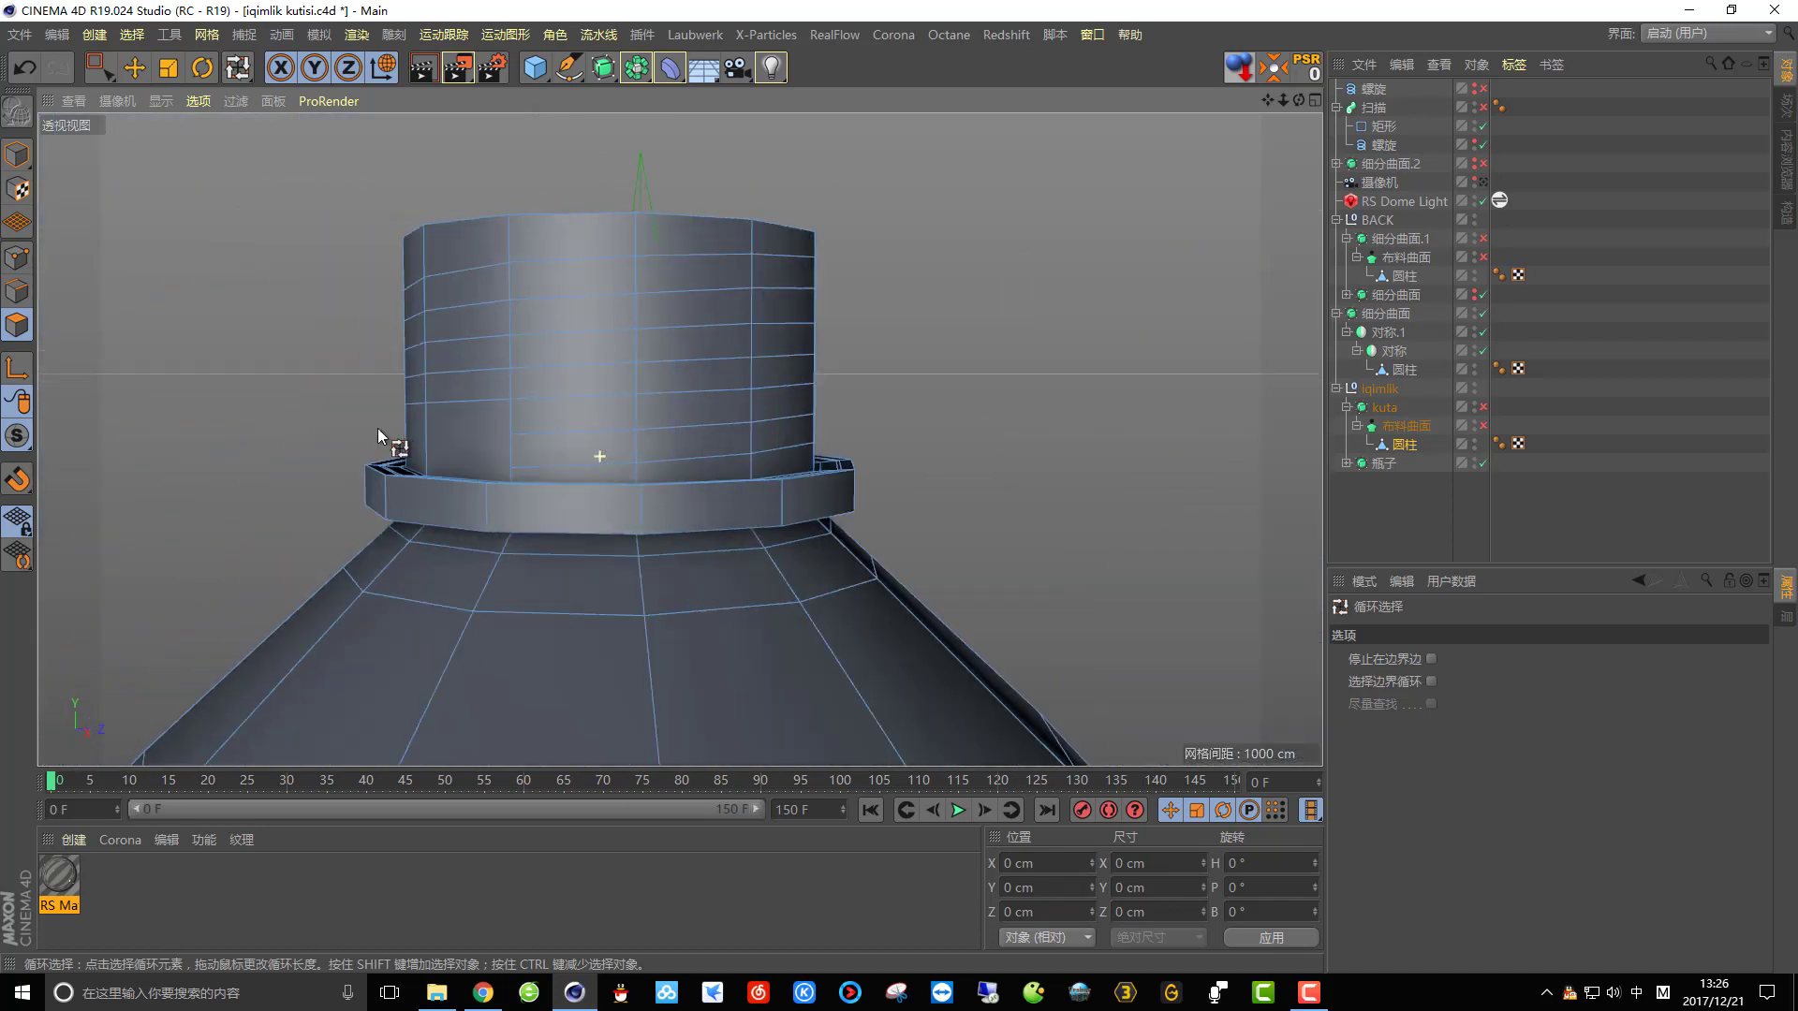
scroll(384, 501, up, 3)
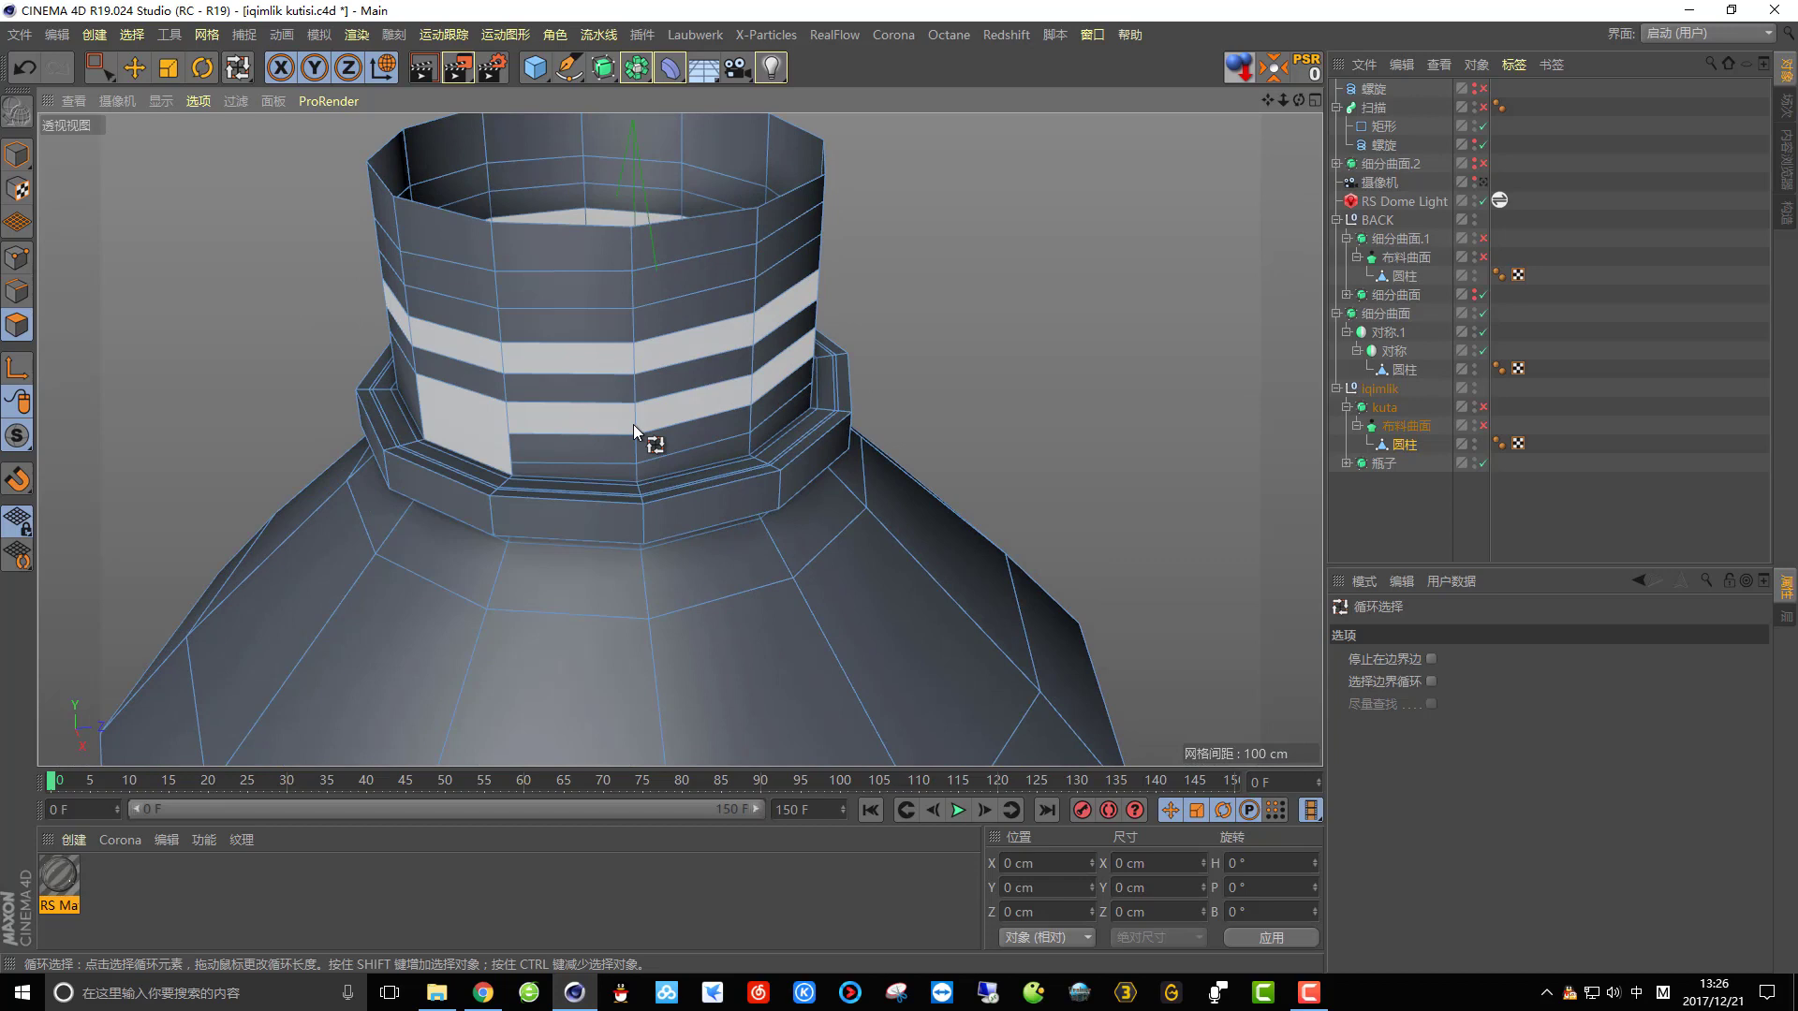
click(635, 432)
alt+drag(668, 420, 846, 408)
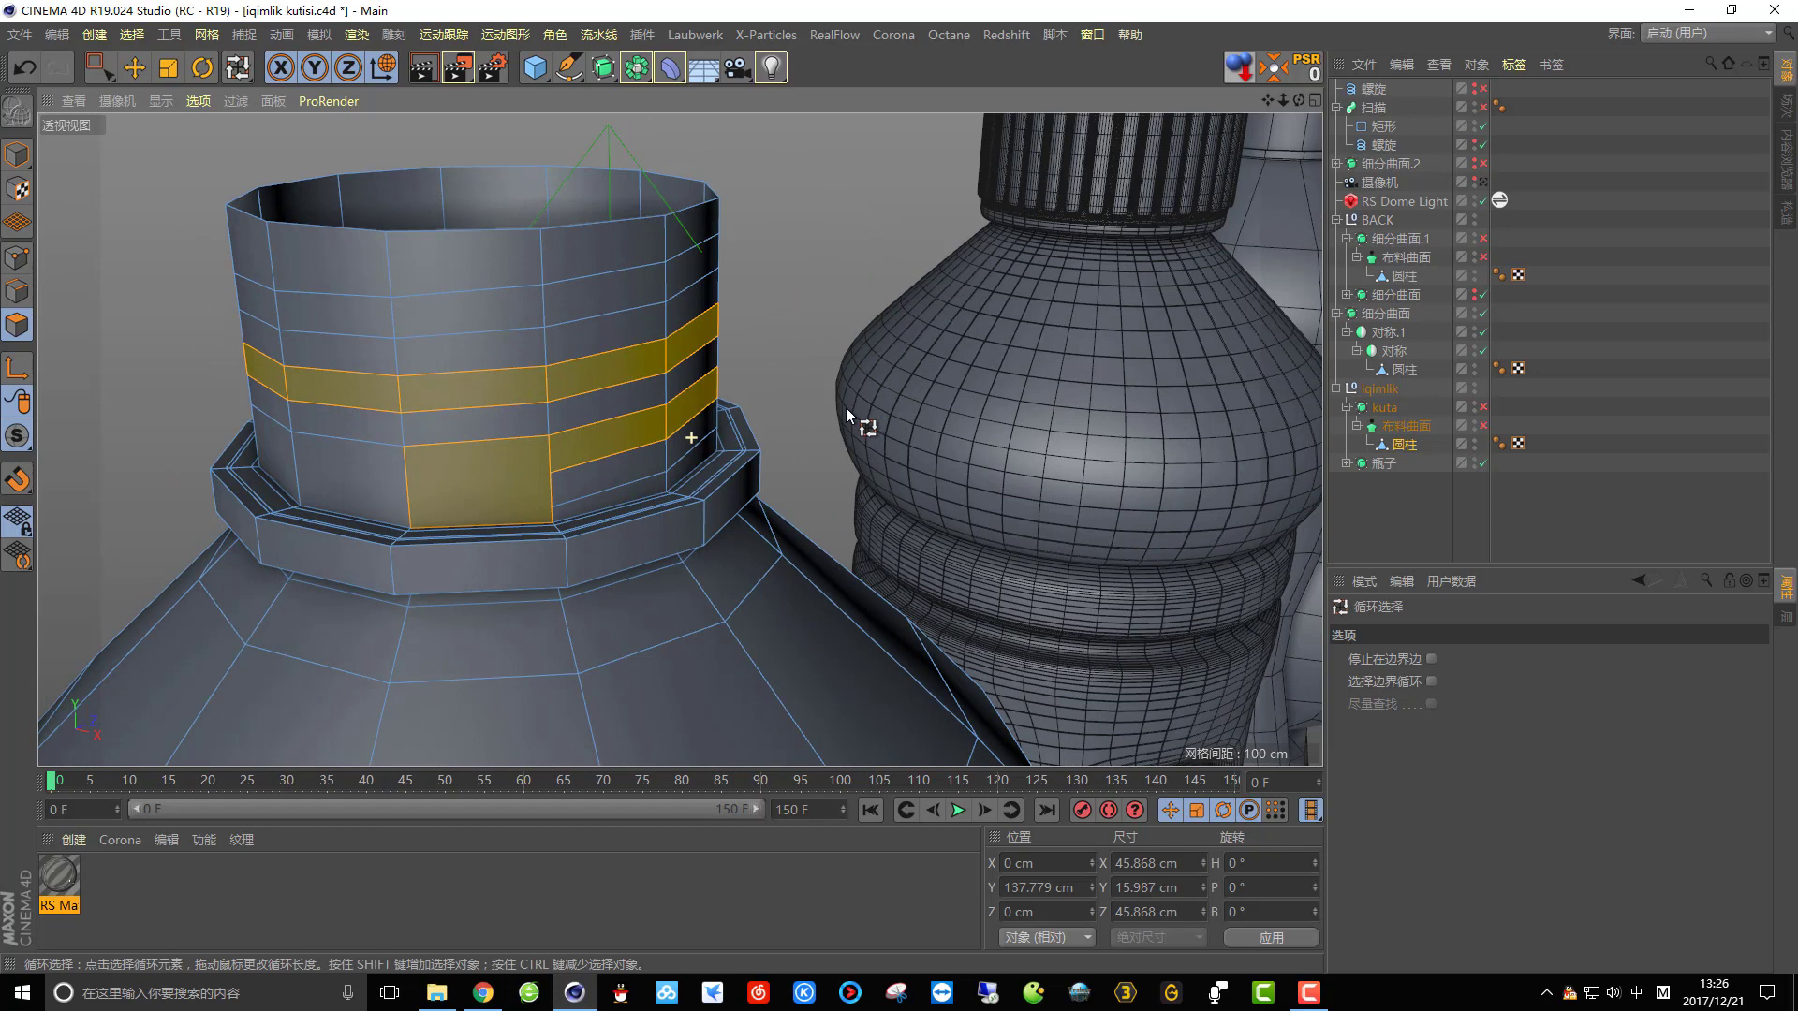
click(440, 474)
With Live Selection, add the strip's remaining upper faces to the selection and remove the large face at its lower end.
click(98, 66)
click(140, 89)
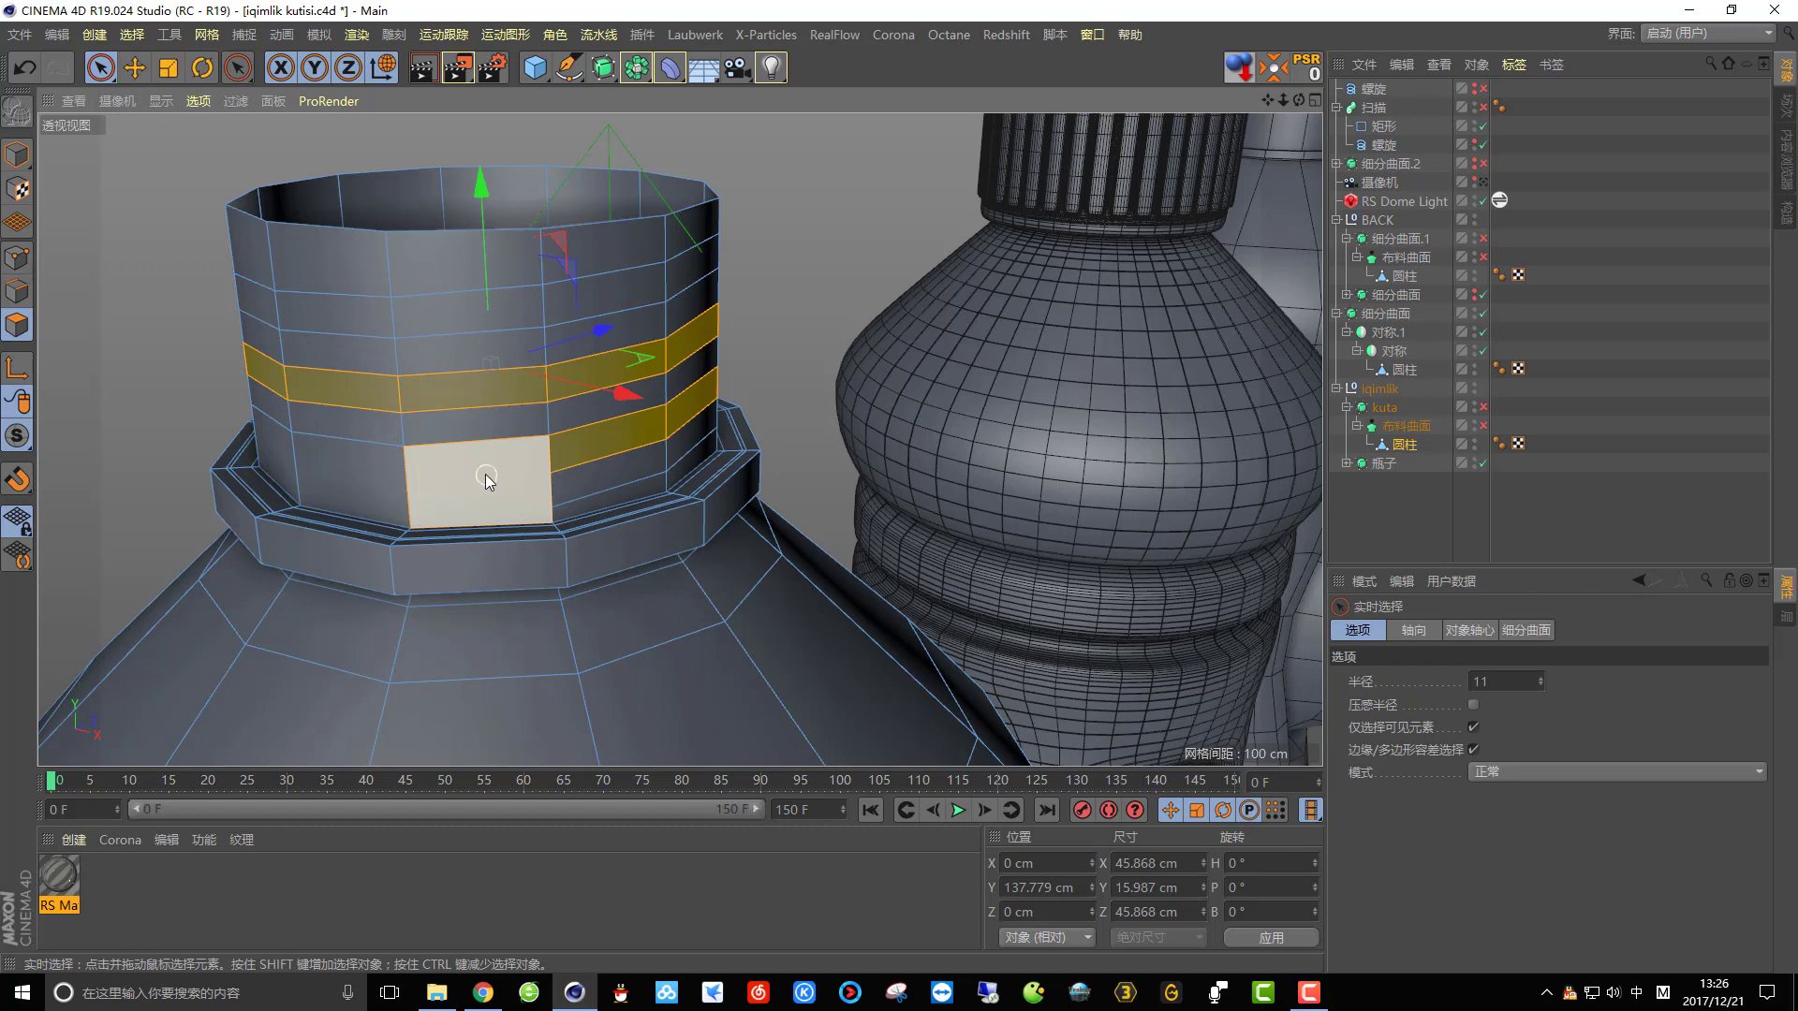
alt+drag(496, 458, 253, 440)
mouse_move(510, 403)
shift+mouse_down()
mouse_move(815, 388)
mouse_move(560, 408)
mouse_move(522, 376)
mouse_move(898, 358)
shift+mouse_up()
shift+click(521, 377)
mouse_move(899, 359)
alt+mouse_down()
mouse_move(517, 385)
mouse_move(906, 361)
alt+mouse_up()
shift+click(614, 373)
mouse_move(907, 362)
alt+mouse_down()
mouse_move(631, 363)
mouse_move(853, 356)
mouse_move(643, 344)
mouse_move(951, 369)
mouse_move(536, 366)
mouse_move(674, 393)
mouse_move(872, 379)
mouse_move(843, 434)
mouse_move(873, 408)
mouse_move(924, 425)
mouse_move(751, 429)
mouse_move(828, 426)
alt+mouse_up()
scroll(496, 558, up, 2)
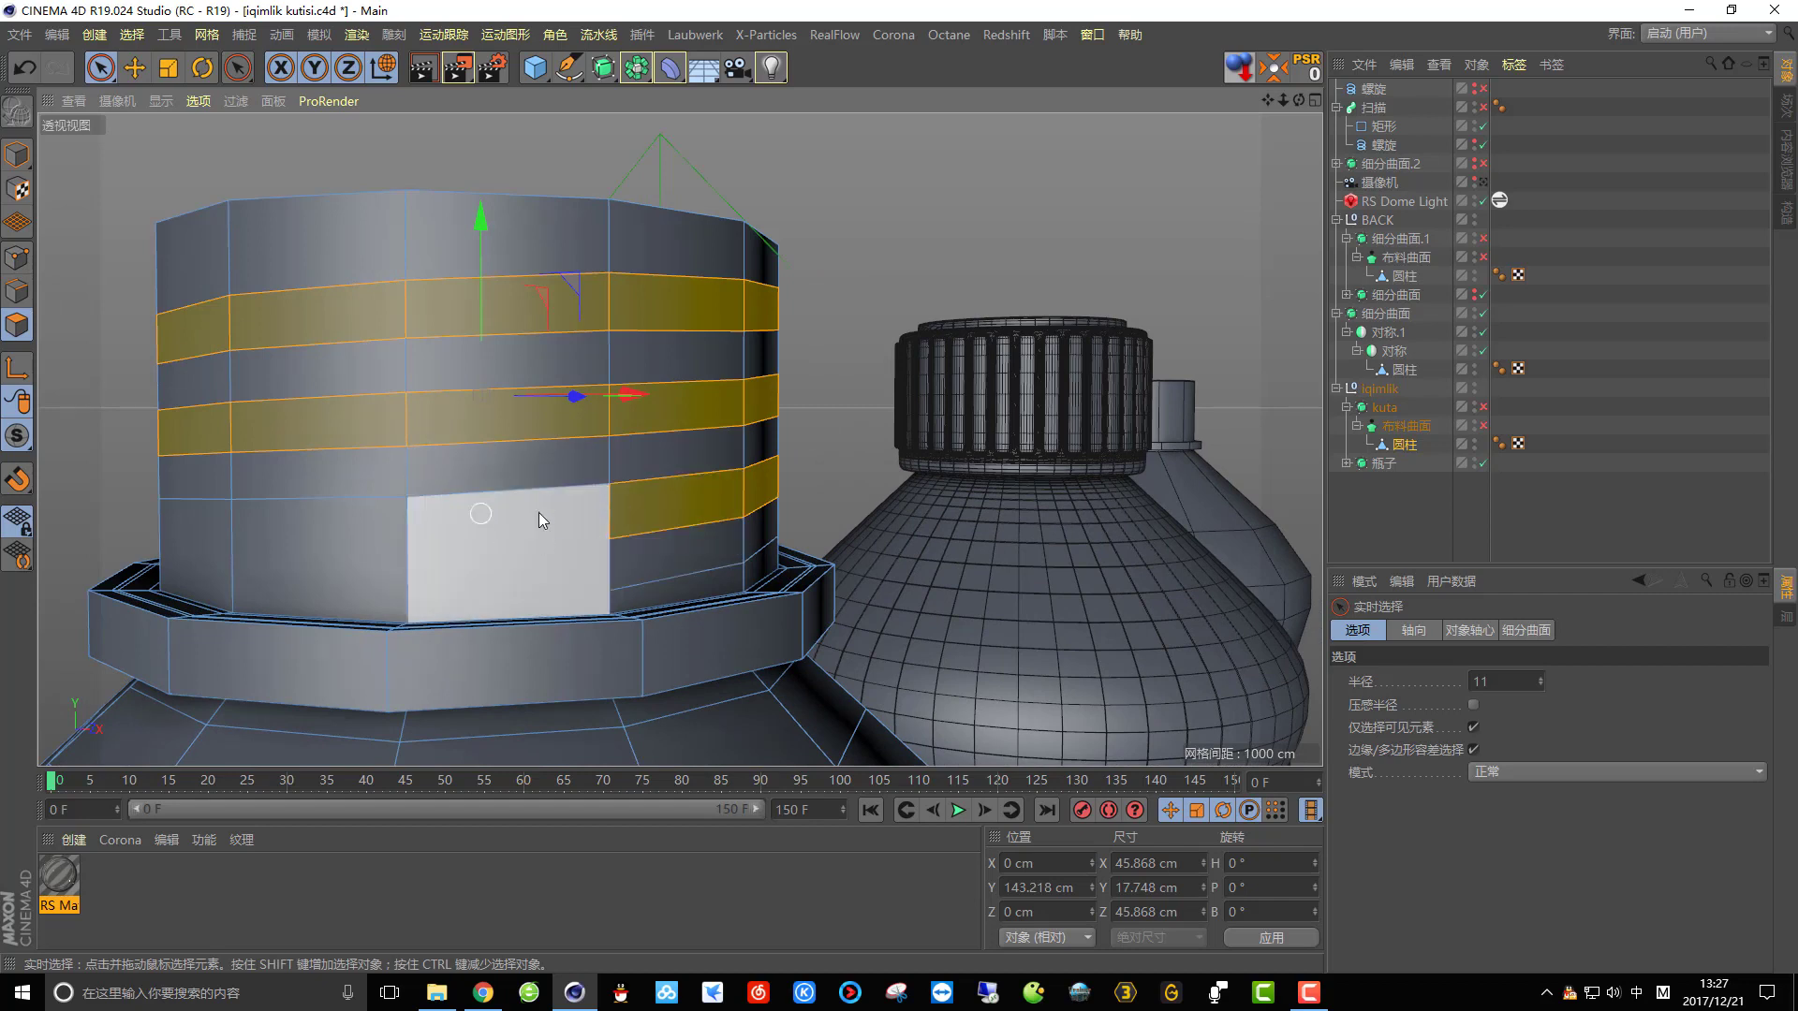
alt+drag(384, 540, 454, 501)
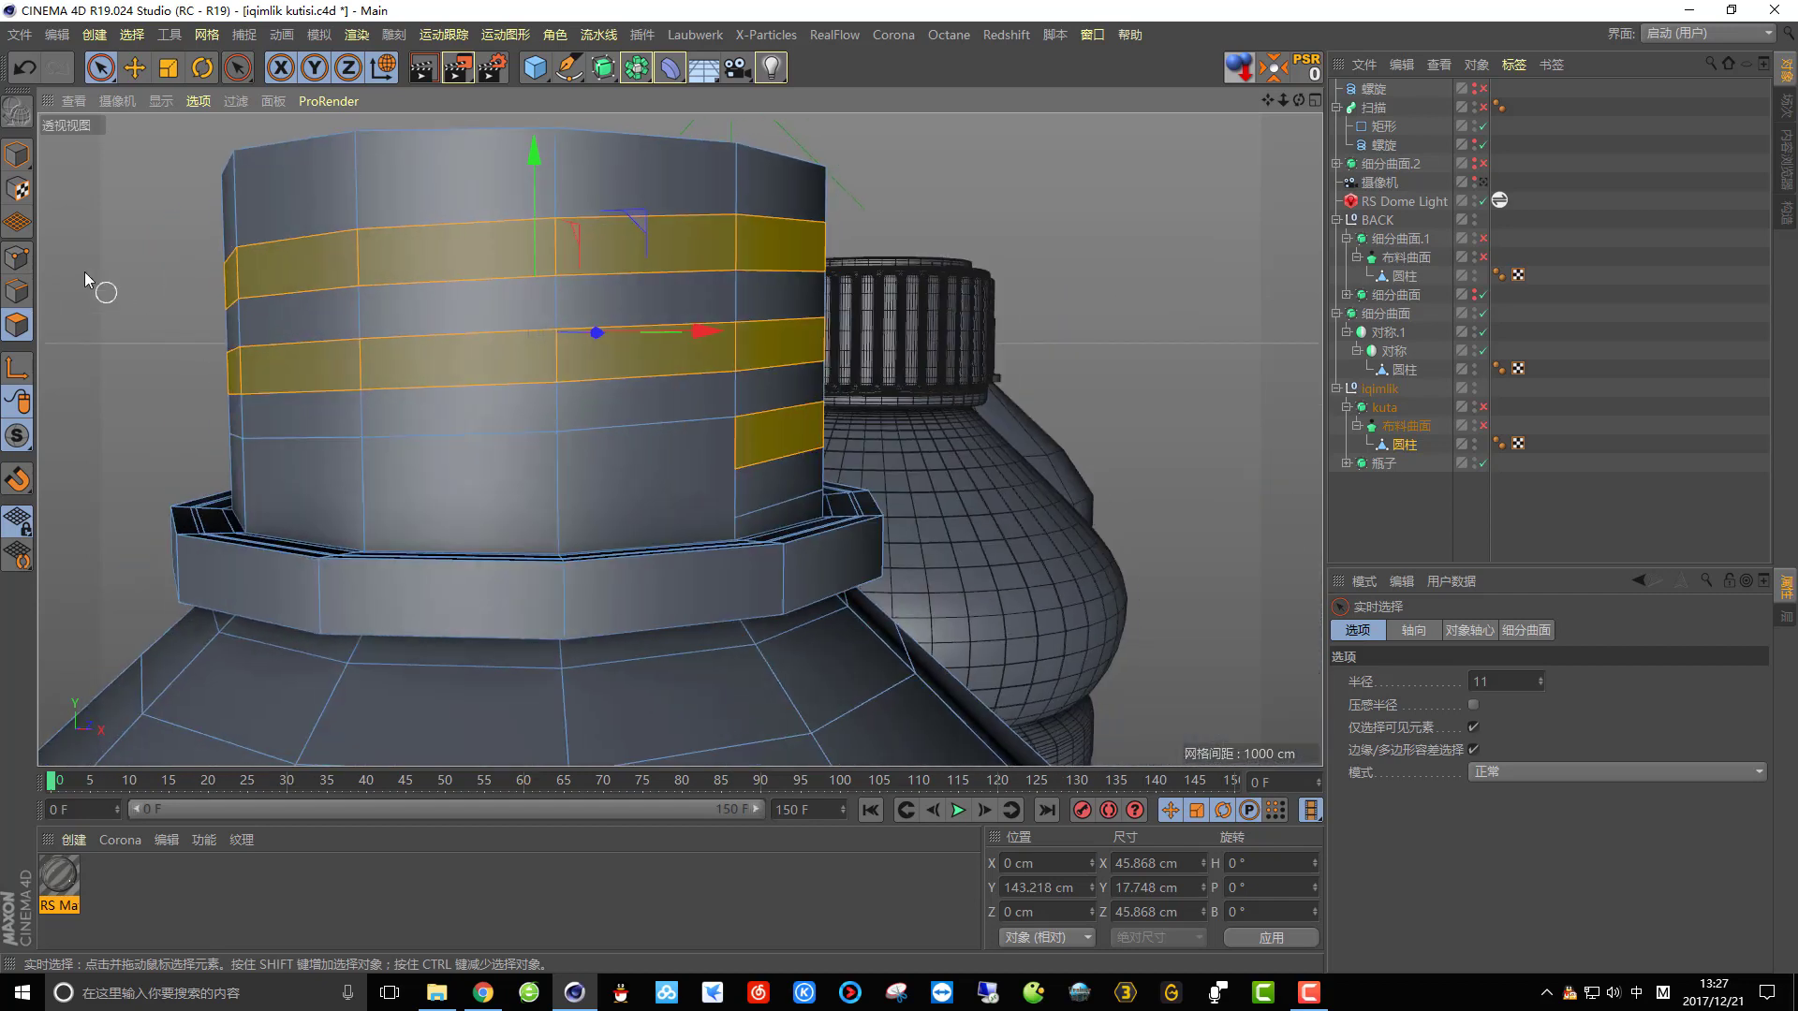
In point mode, line-cut the spiral's lower edge end onward across two faces above the neck collar.
click(17, 258)
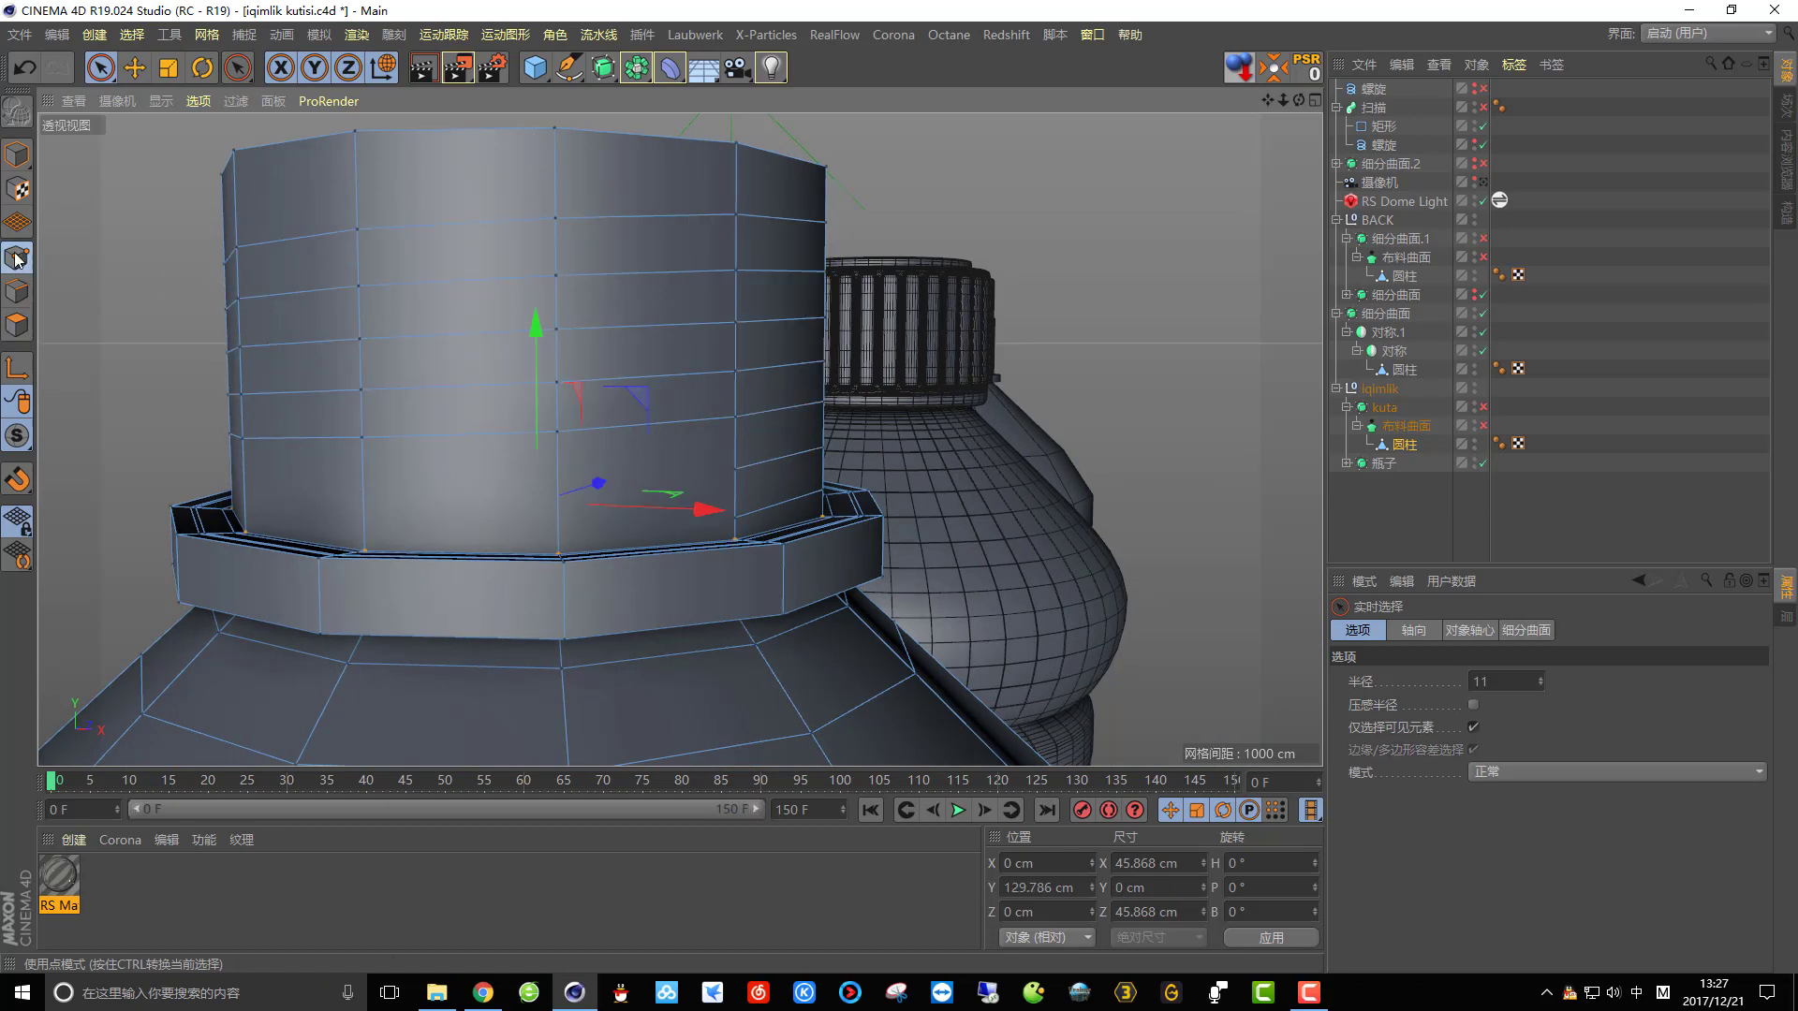
right_click(986, 338)
click(1030, 554)
click(735, 471)
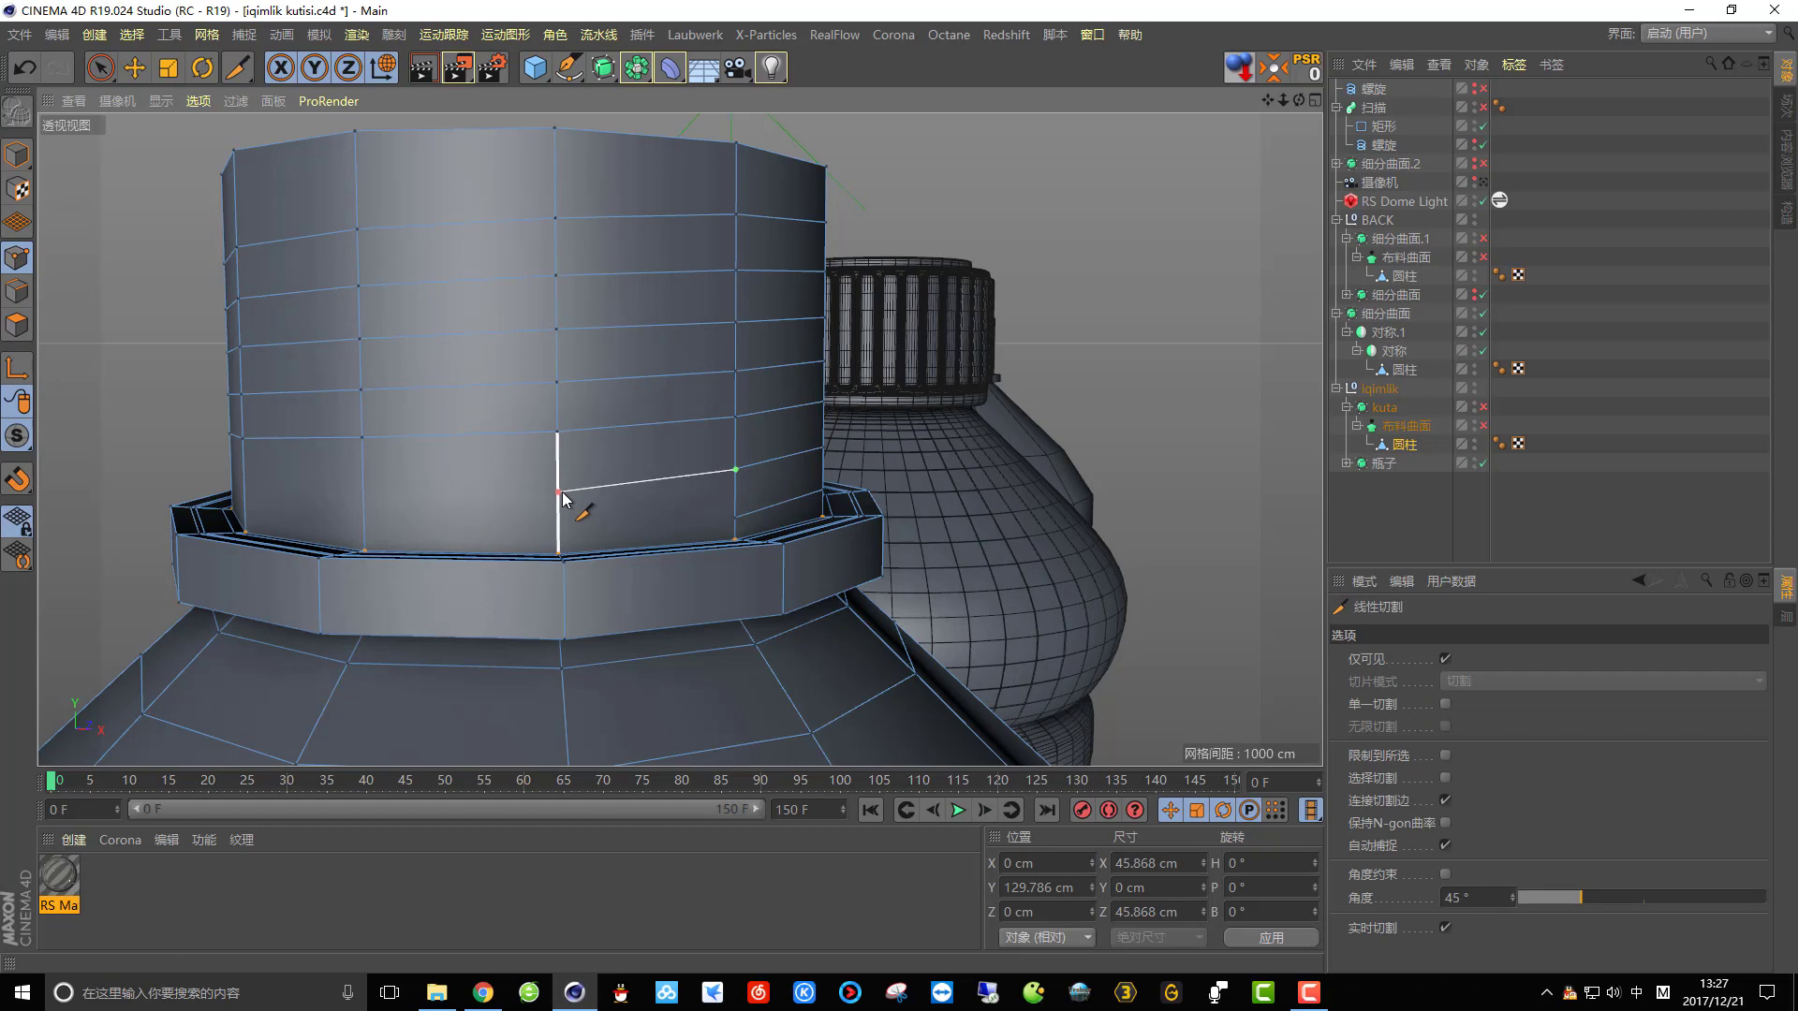
click(559, 491)
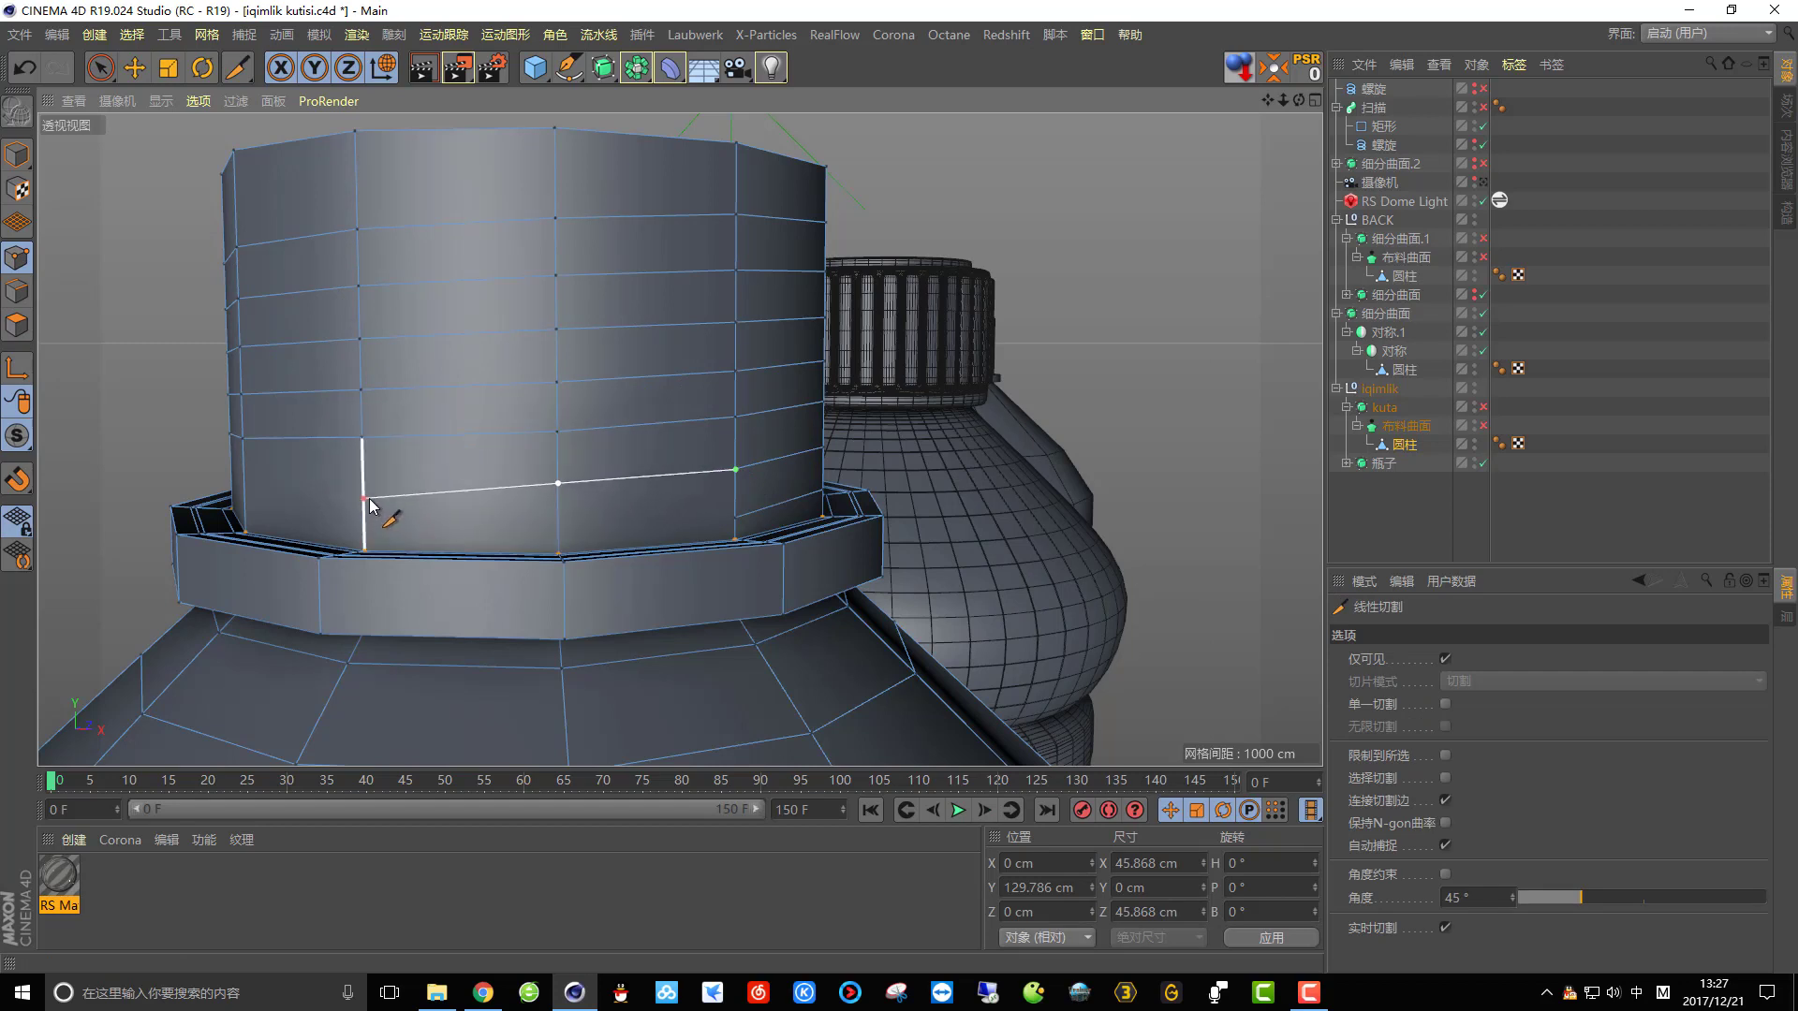
click(369, 500)
alt+drag(632, 410, 390, 426)
alt+drag(581, 416, 586, 293)
key(space)
Line-cut both edge ends at the spiral's upper end across one more face to the next vertical edge.
key(space)
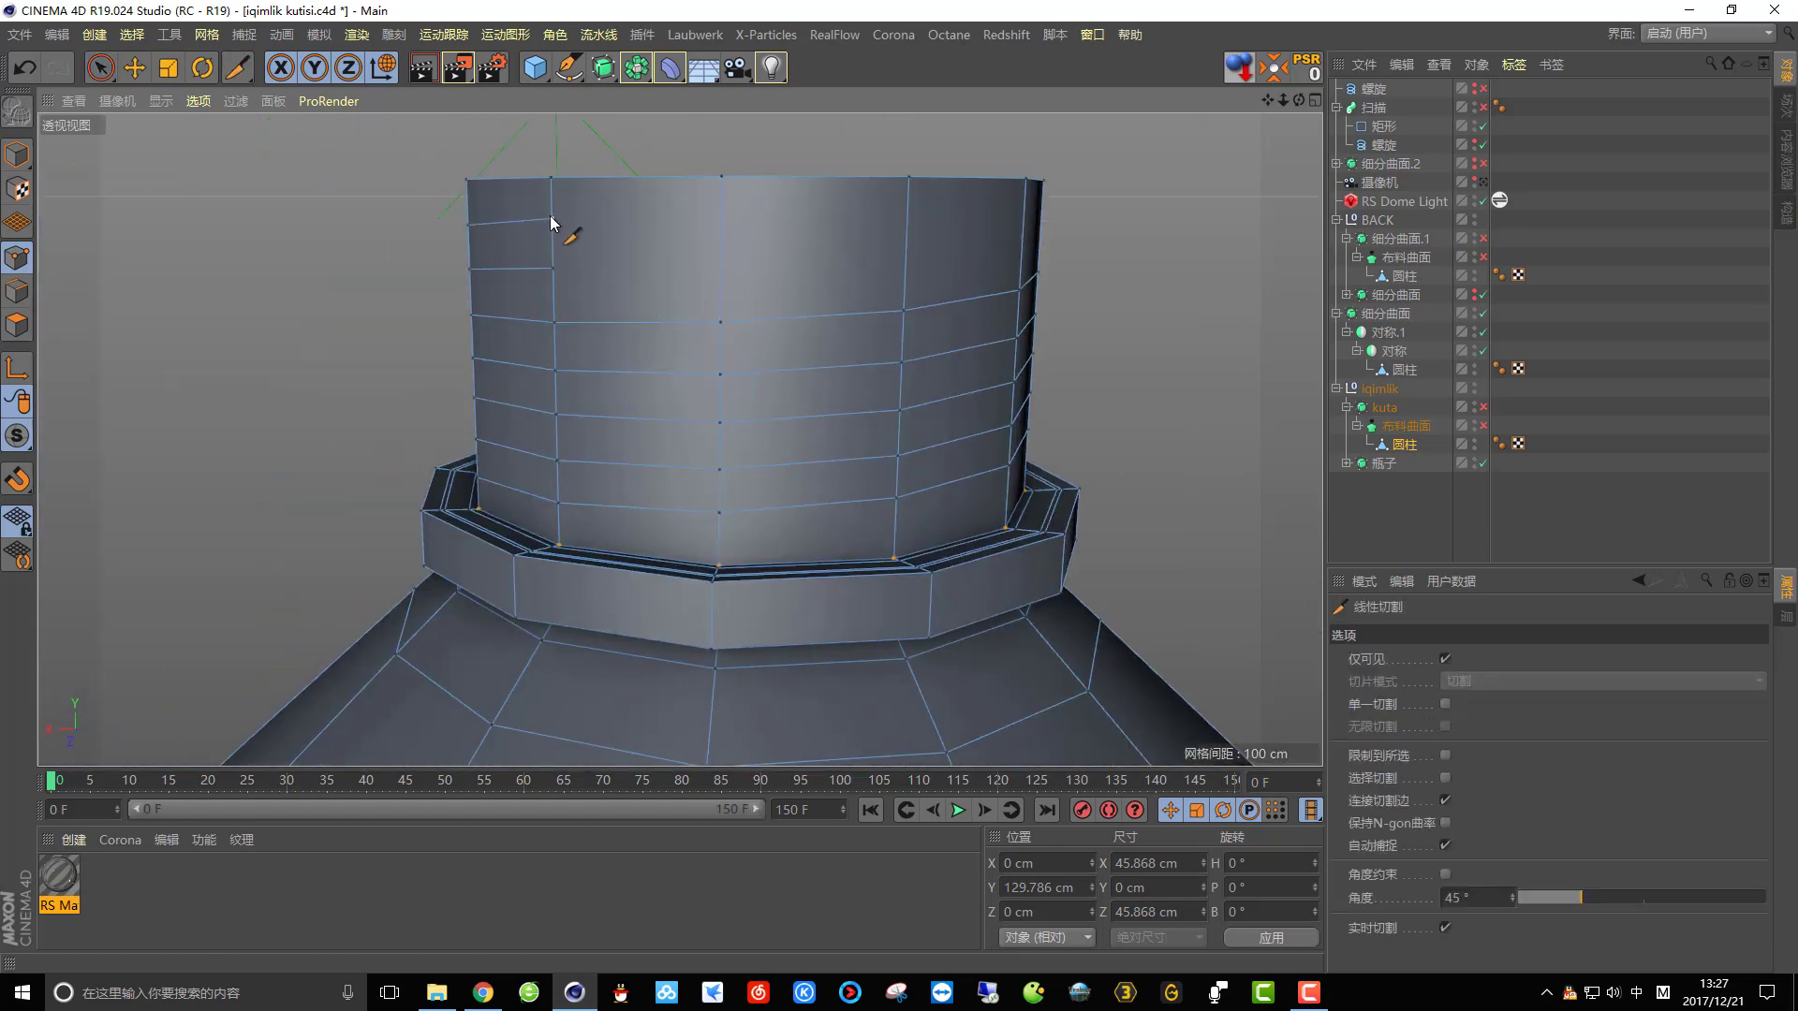
click(553, 220)
click(721, 208)
key(space)
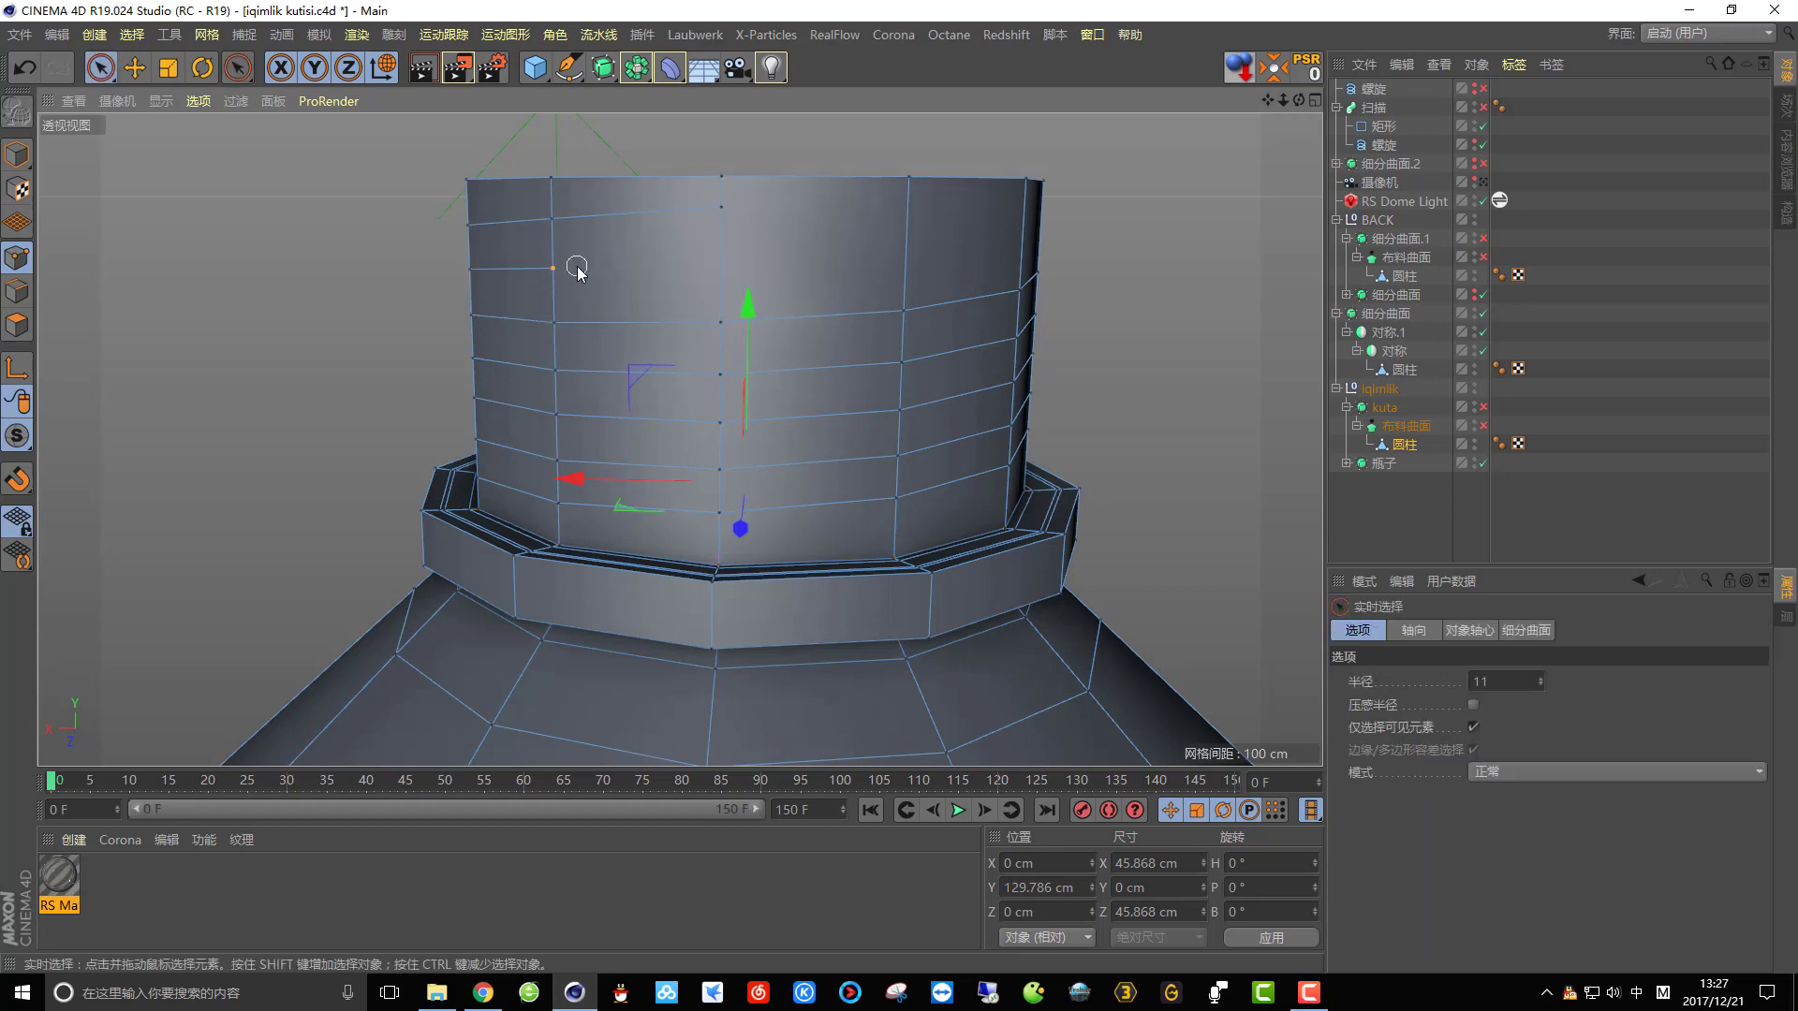
key(k)
key(k)
click(553, 269)
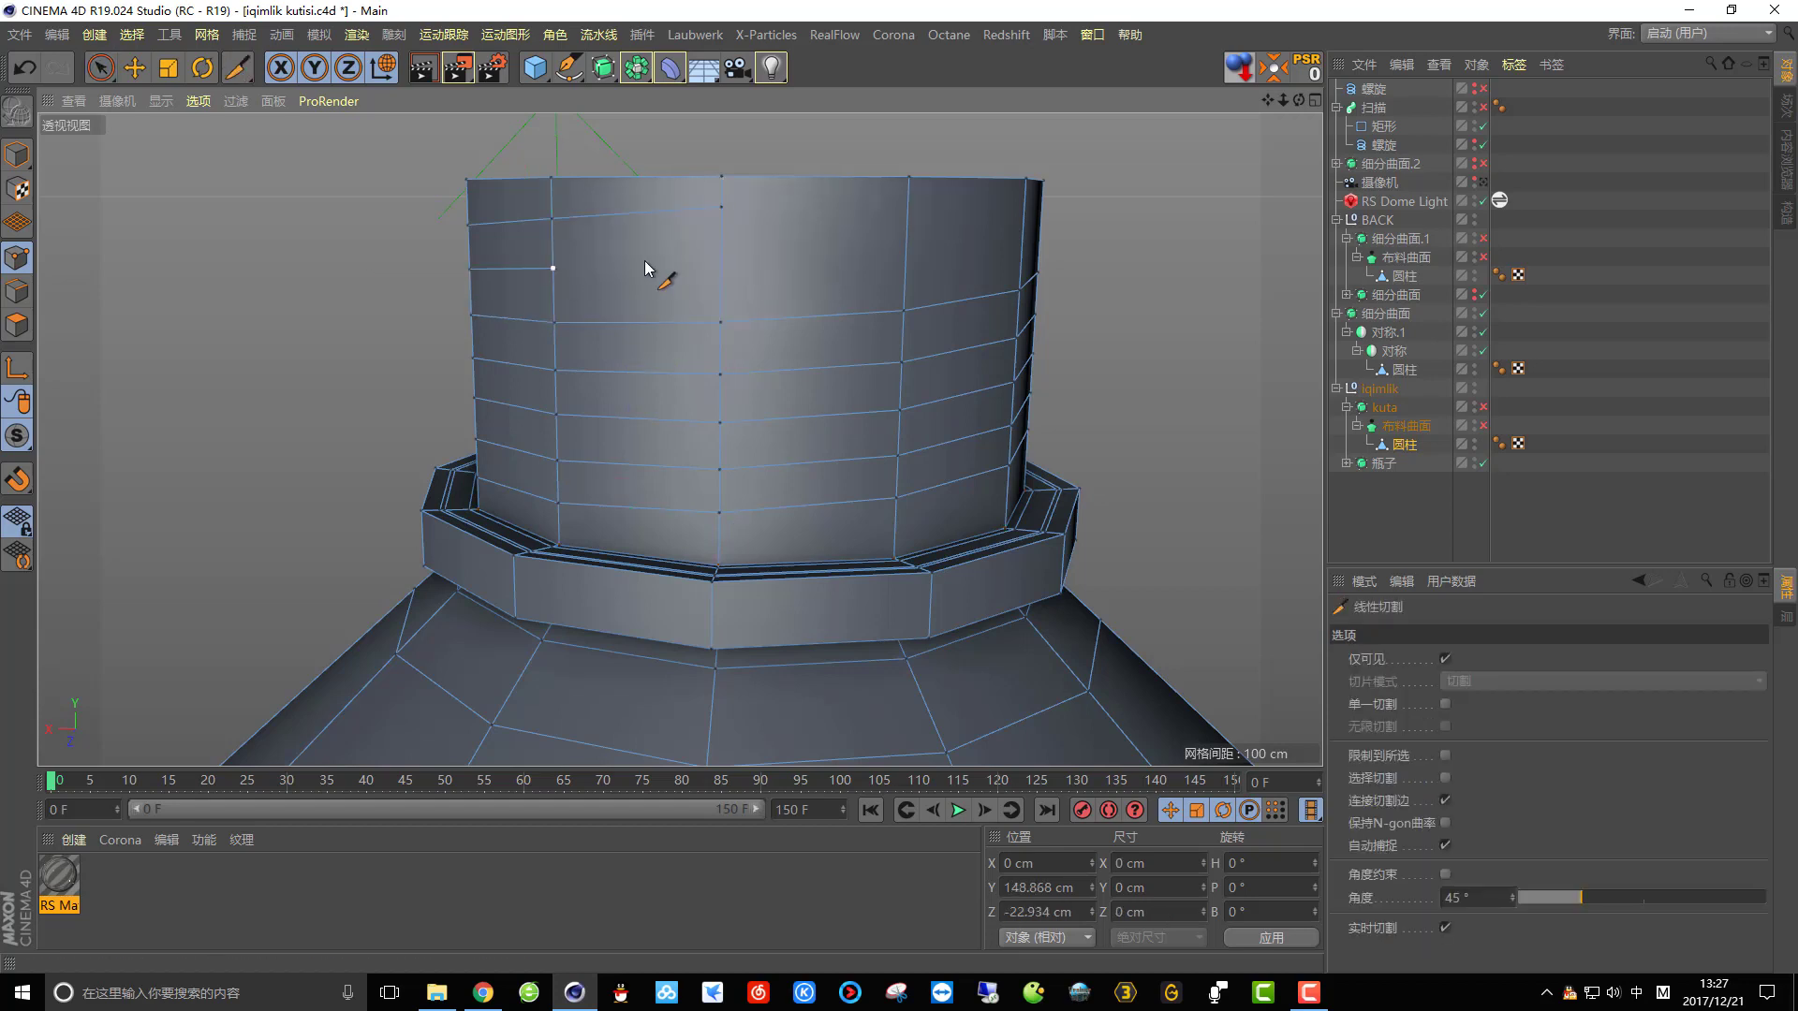
click(717, 258)
key(space)
In polygon mode, add the newly cut face at the spiral strip's upper end to the selection with Live Selection.
alt+drag(642, 372, 964, 358)
alt+right_drag(722, 365, 611, 435)
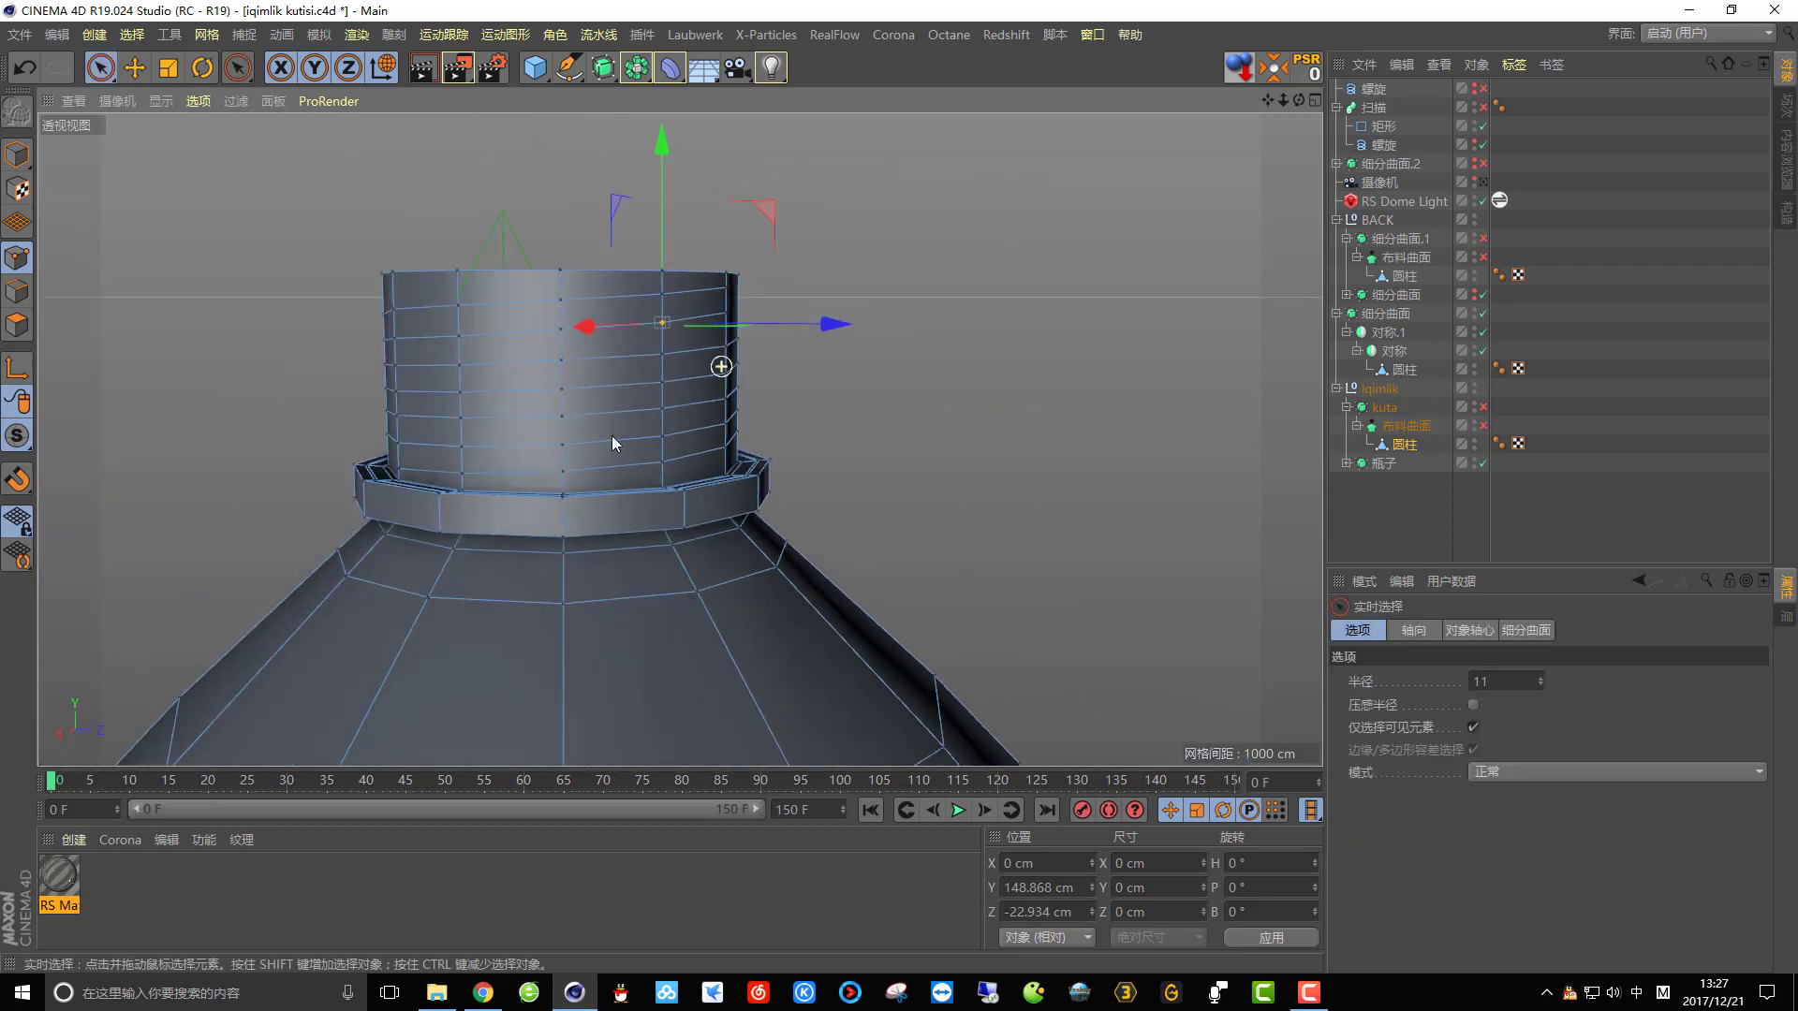
alt+drag(530, 432, 692, 427)
click(17, 325)
alt+drag(302, 358, 548, 413)
scroll(543, 410, up, 4)
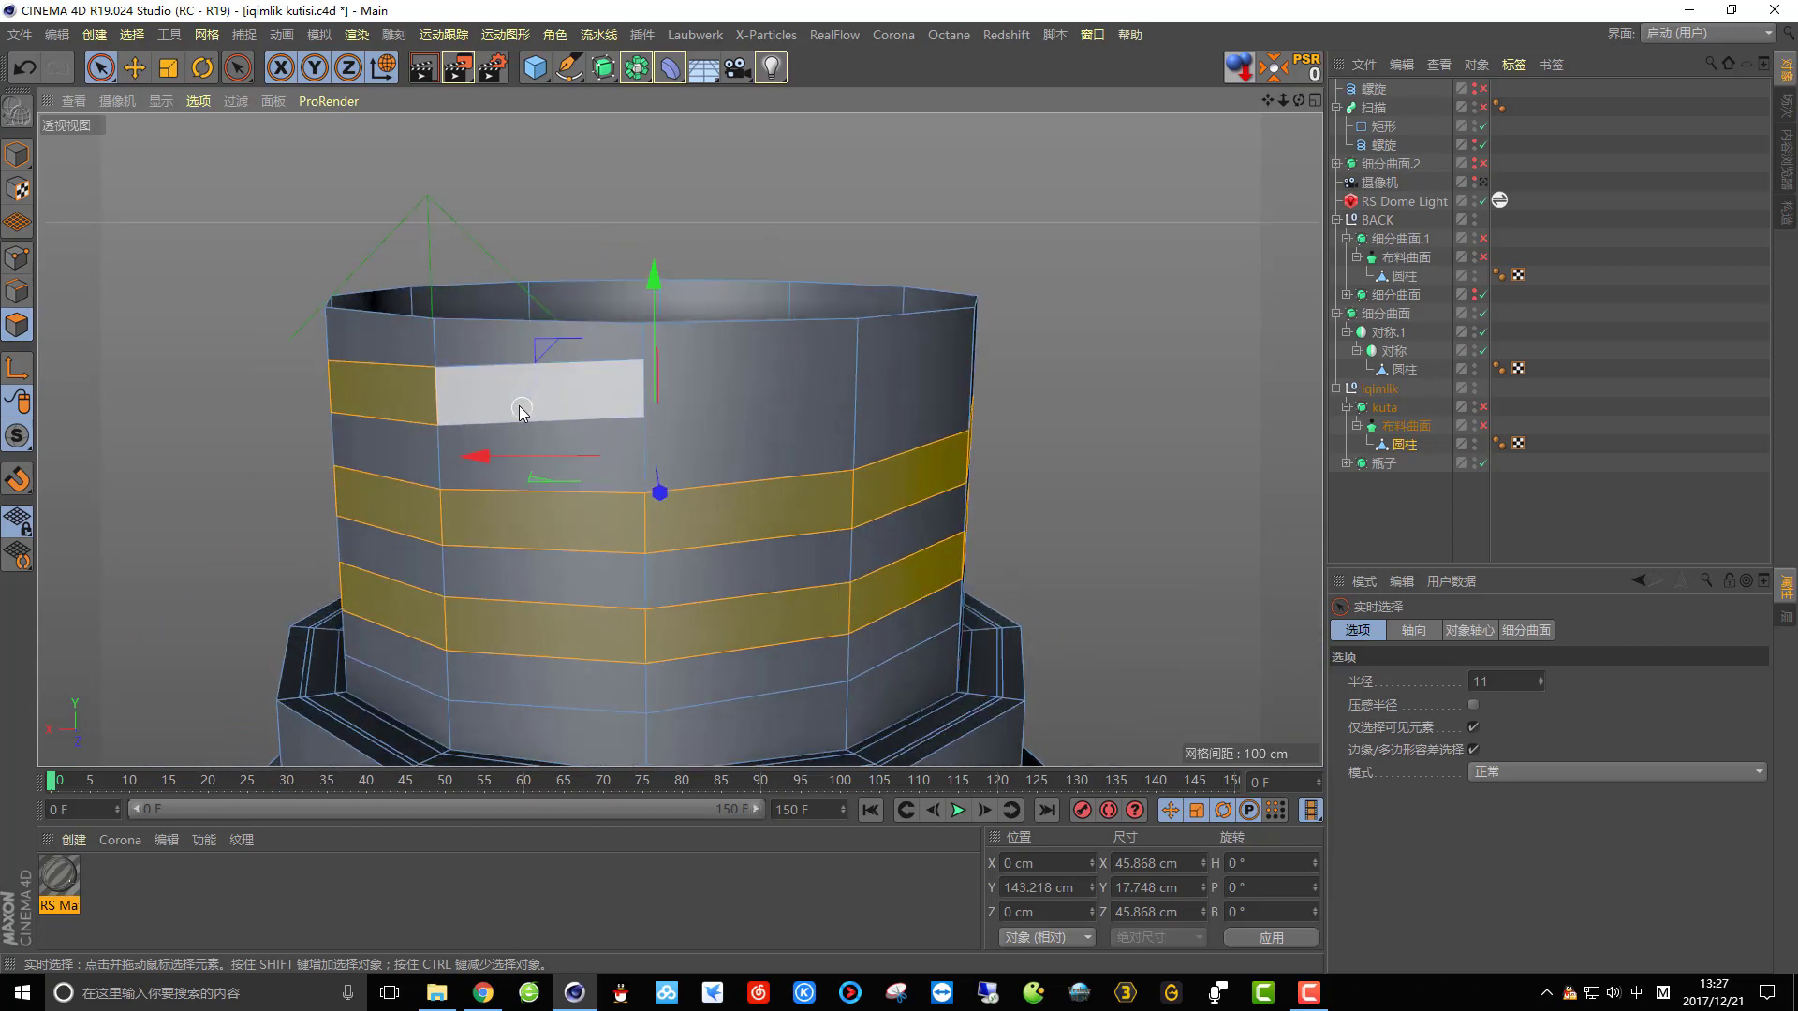
shift+click(517, 408)
Extend the spiral selection with the remaining faces toward the strip's lower end above the neck collar.
alt+right_drag(871, 405, 674, 416)
alt+drag(556, 423, 889, 482)
alt+middle_drag(351, 473, 581, 483)
alt+drag(539, 483, 842, 469)
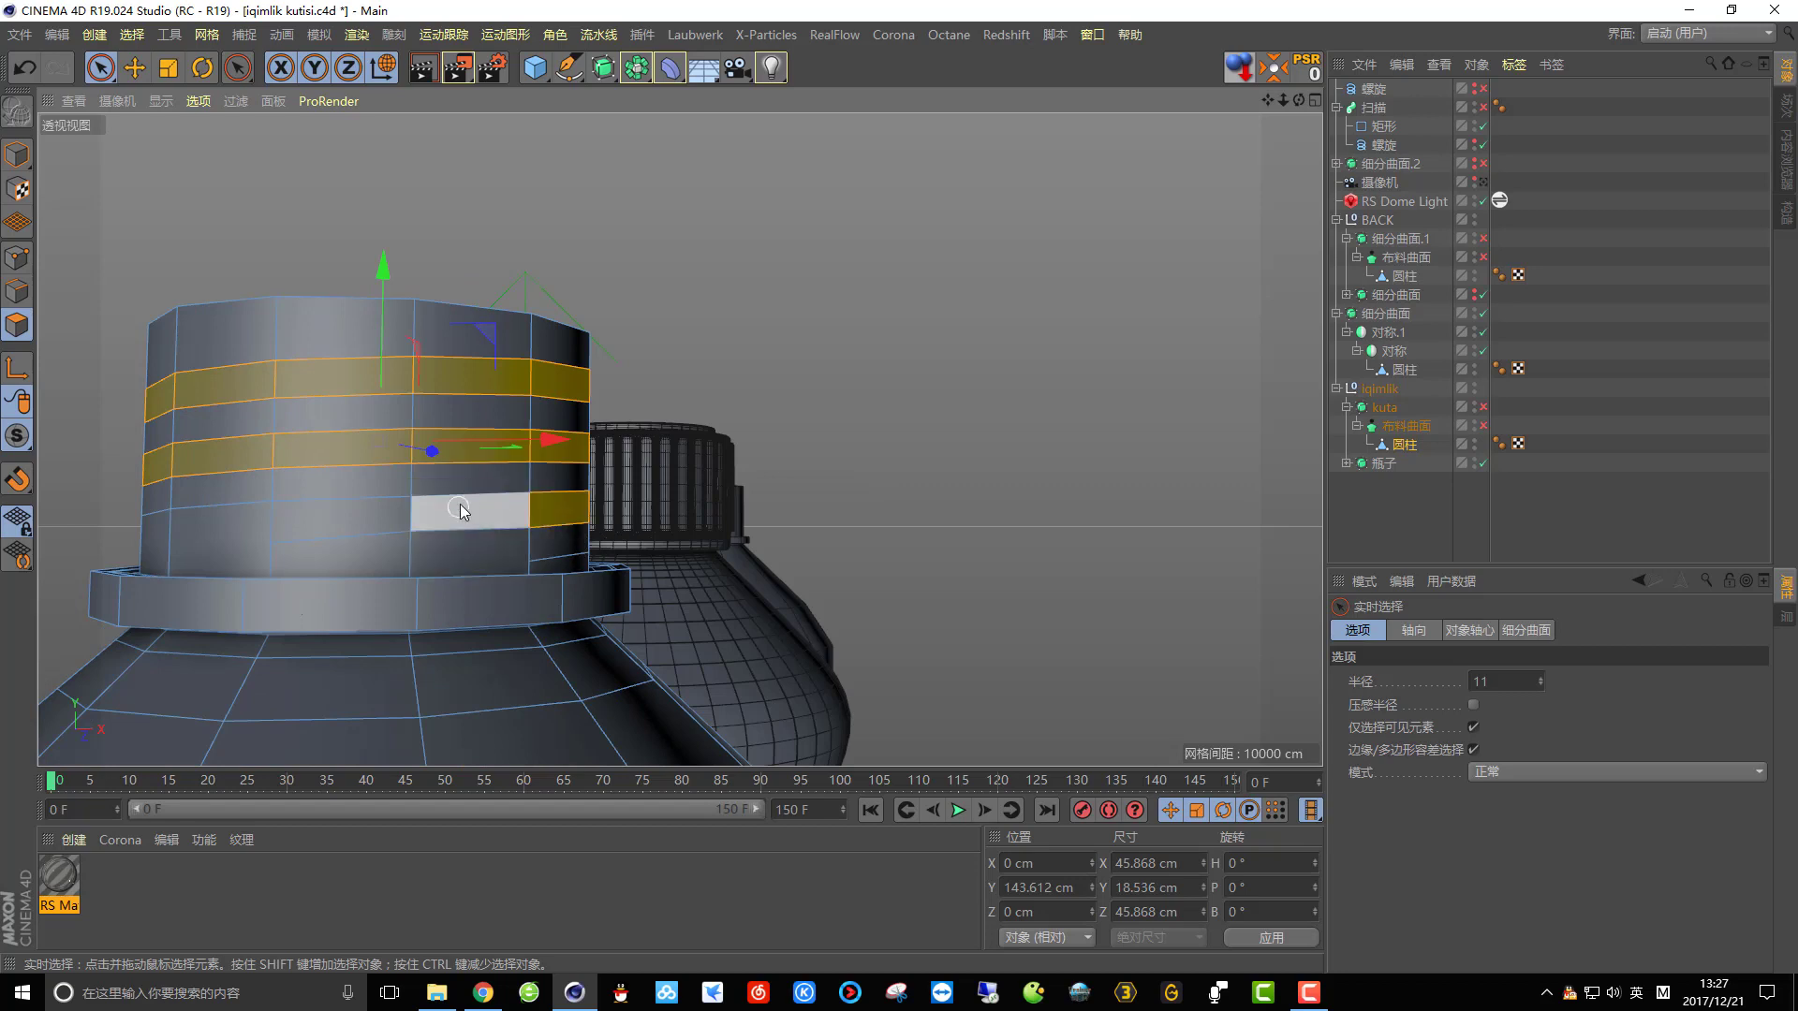
alt+middle_drag(330, 523, 525, 485)
scroll(521, 485, up, 5)
alt+drag(518, 441, 419, 486)
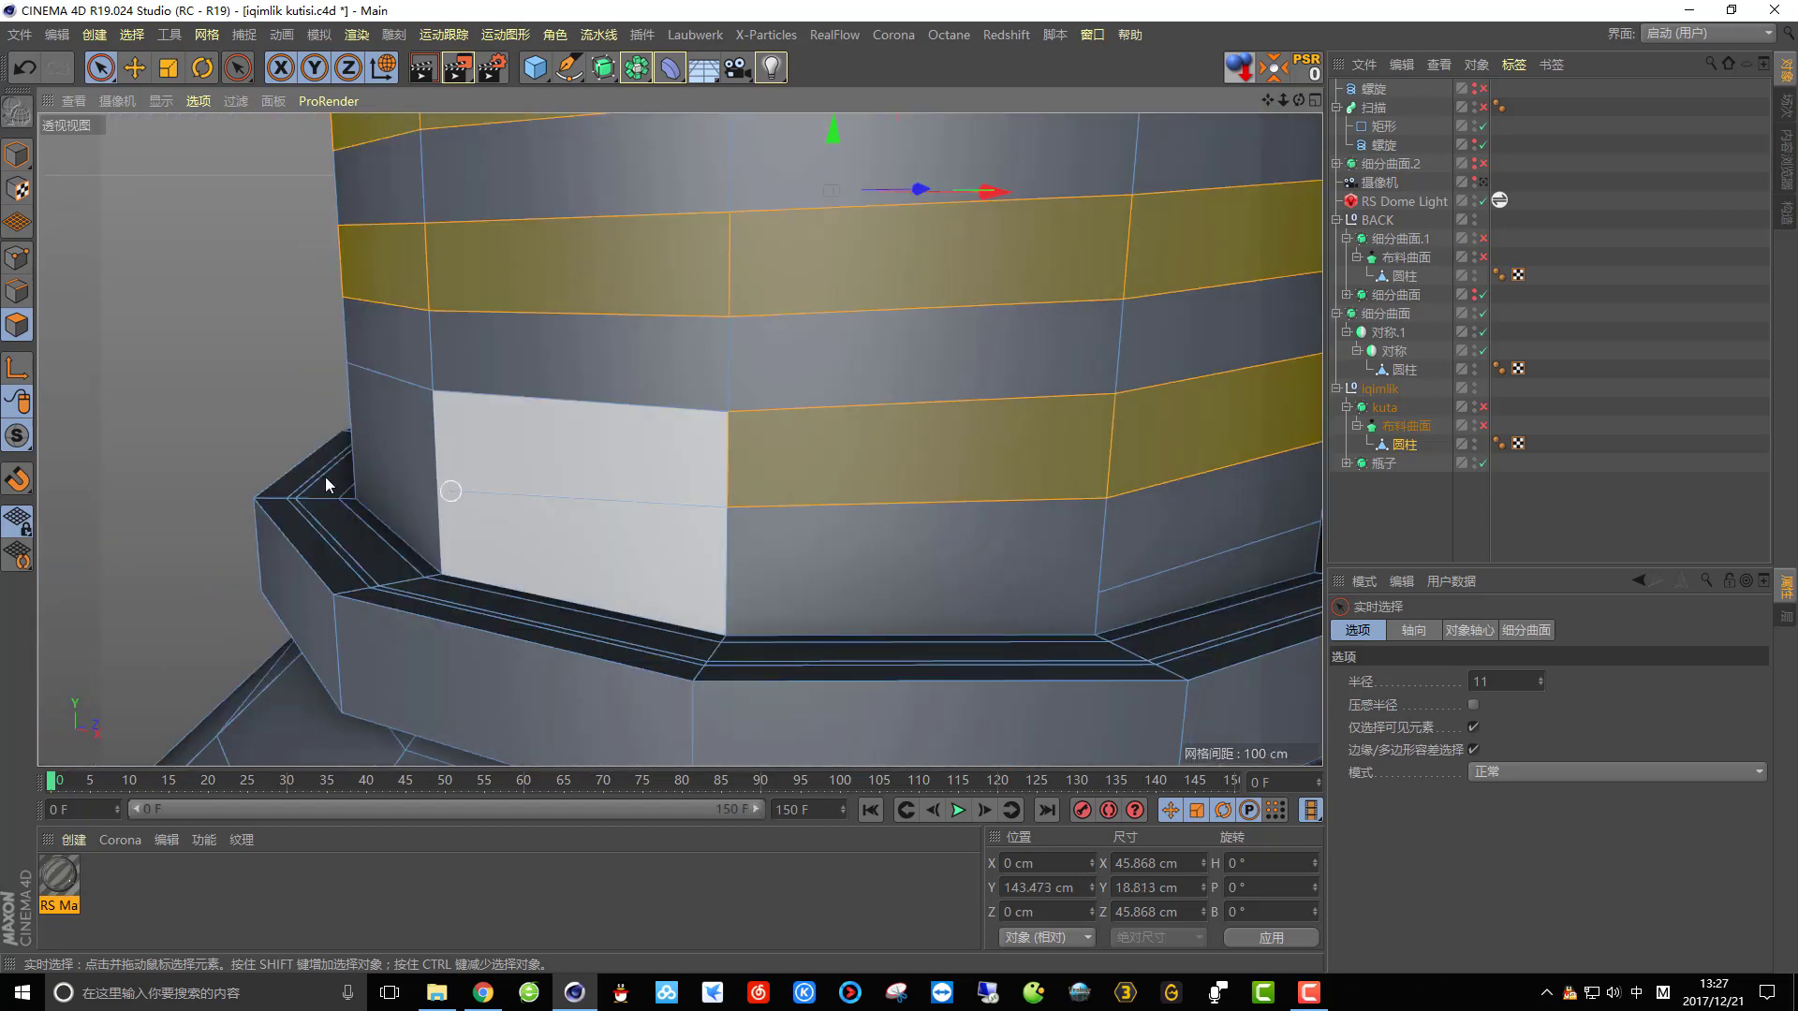
scroll(537, 465, down, 5)
alt+drag(564, 486, 622, 282)
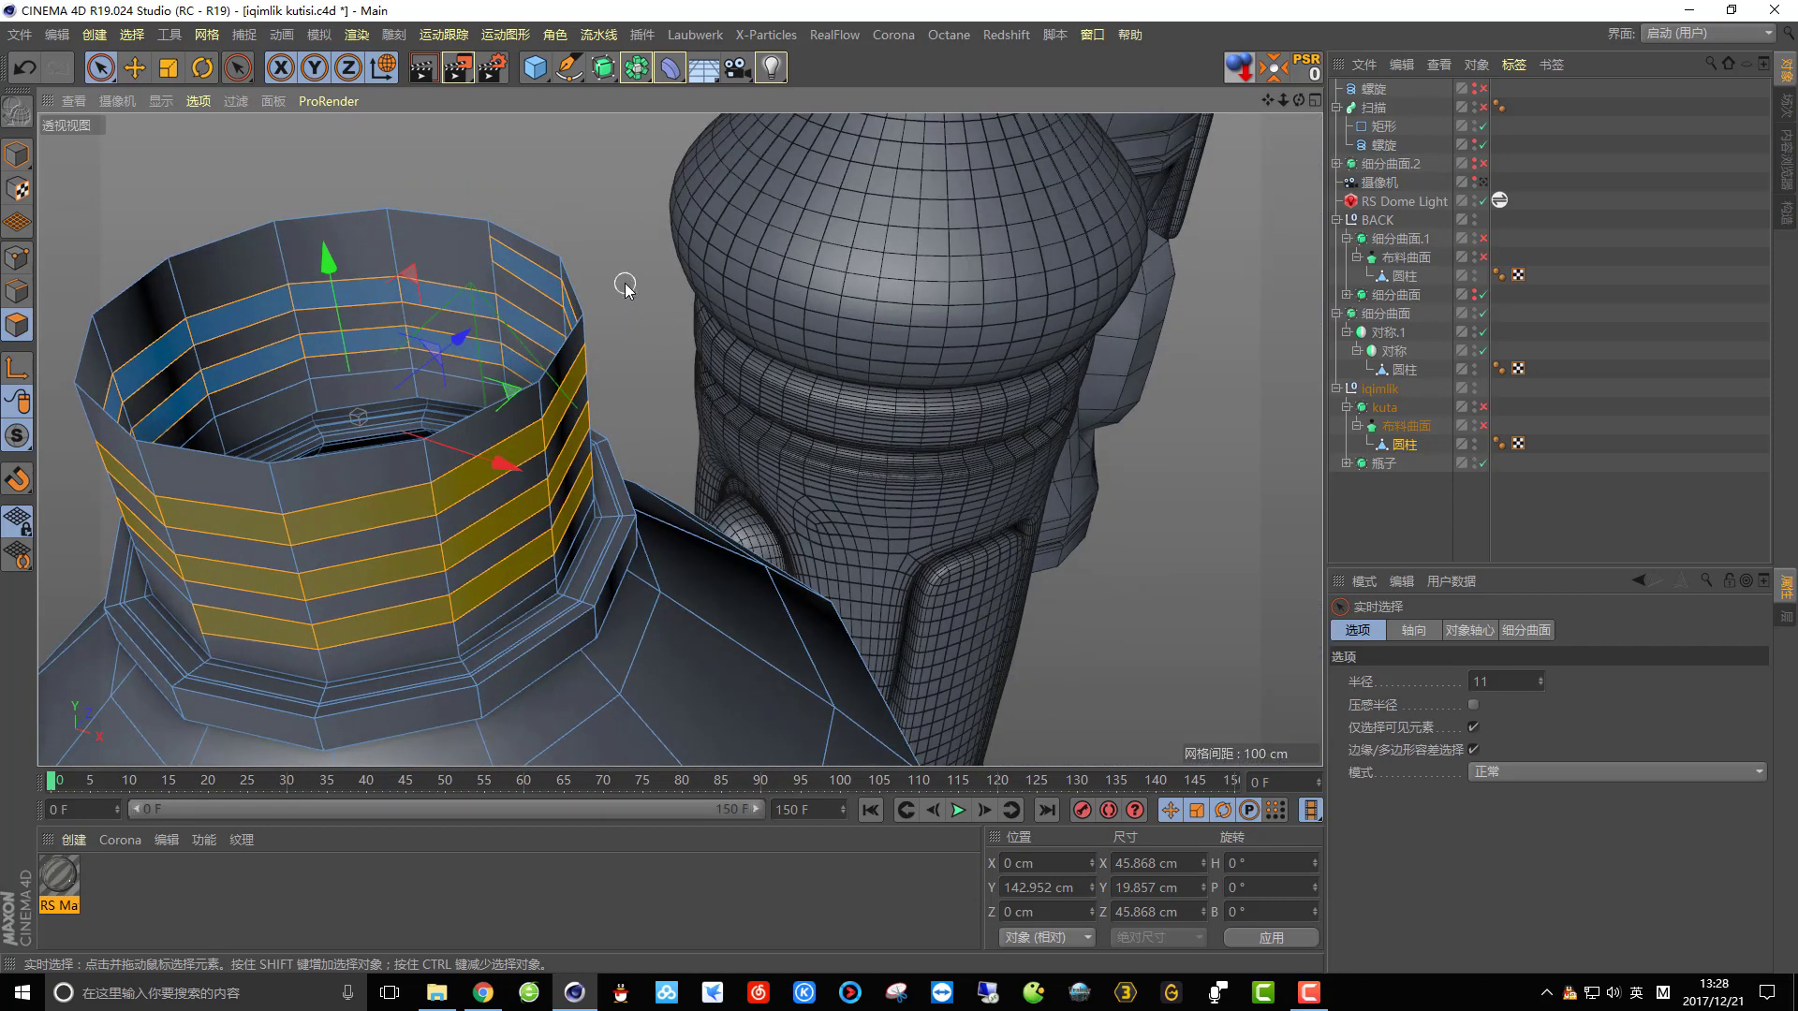
Extrude the selected spiral strip outward by about 1.88 cm to form the raised screw thread.
right_click(622, 281)
click(678, 486)
drag(656, 365, 717, 365)
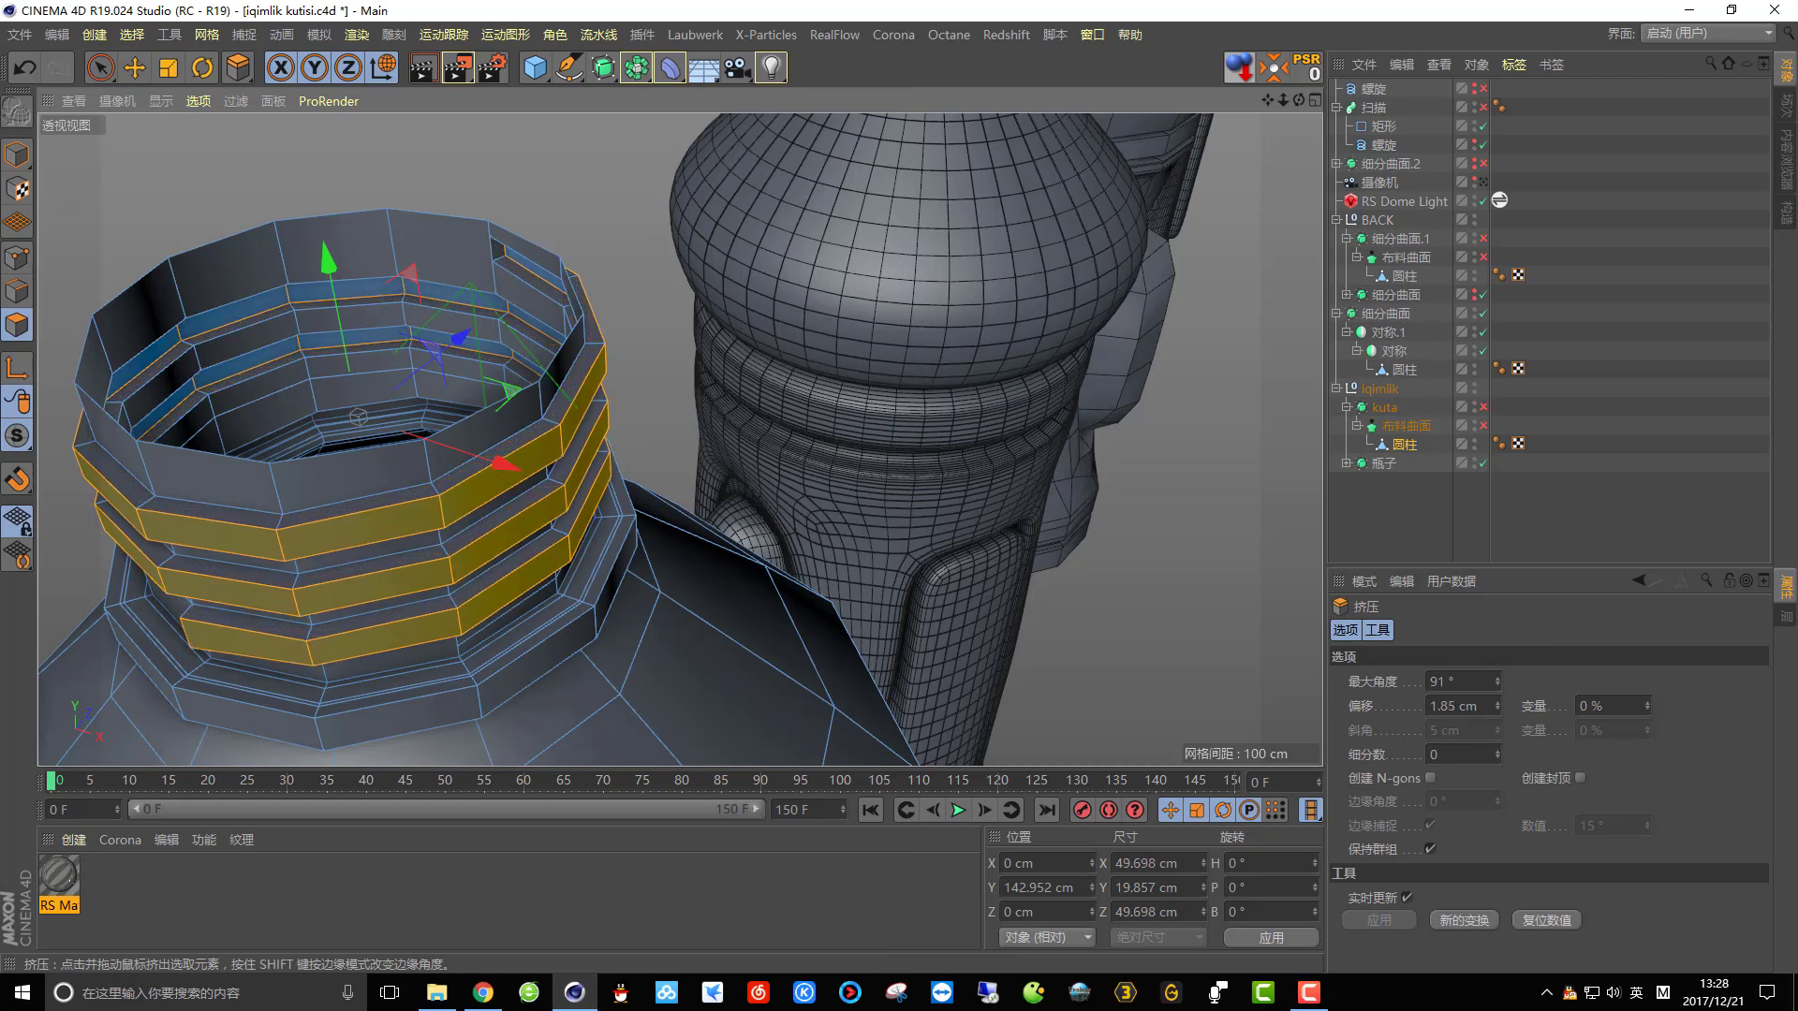
alt+drag(374, 384, 863, 444)
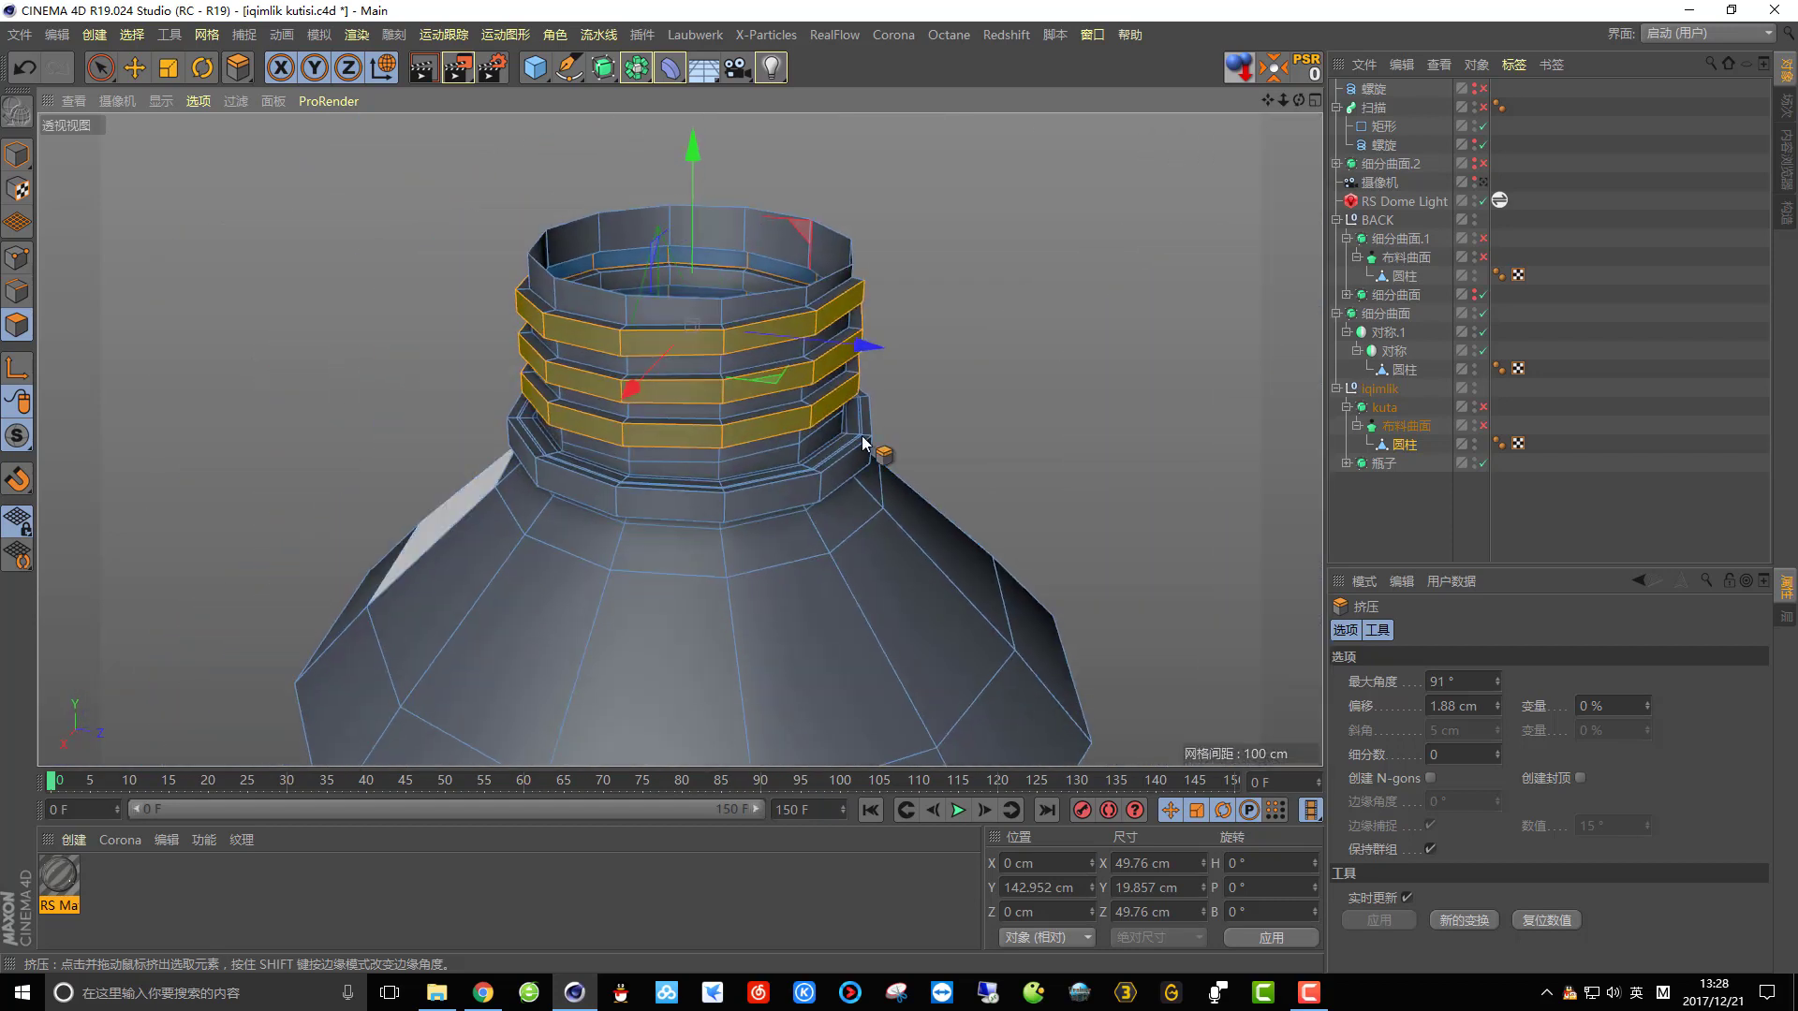
Preview the new thread smoothed by switching the kuta subdivision surface on and off again.
click(1483, 406)
alt+drag(740, 403, 1187, 418)
click(1482, 407)
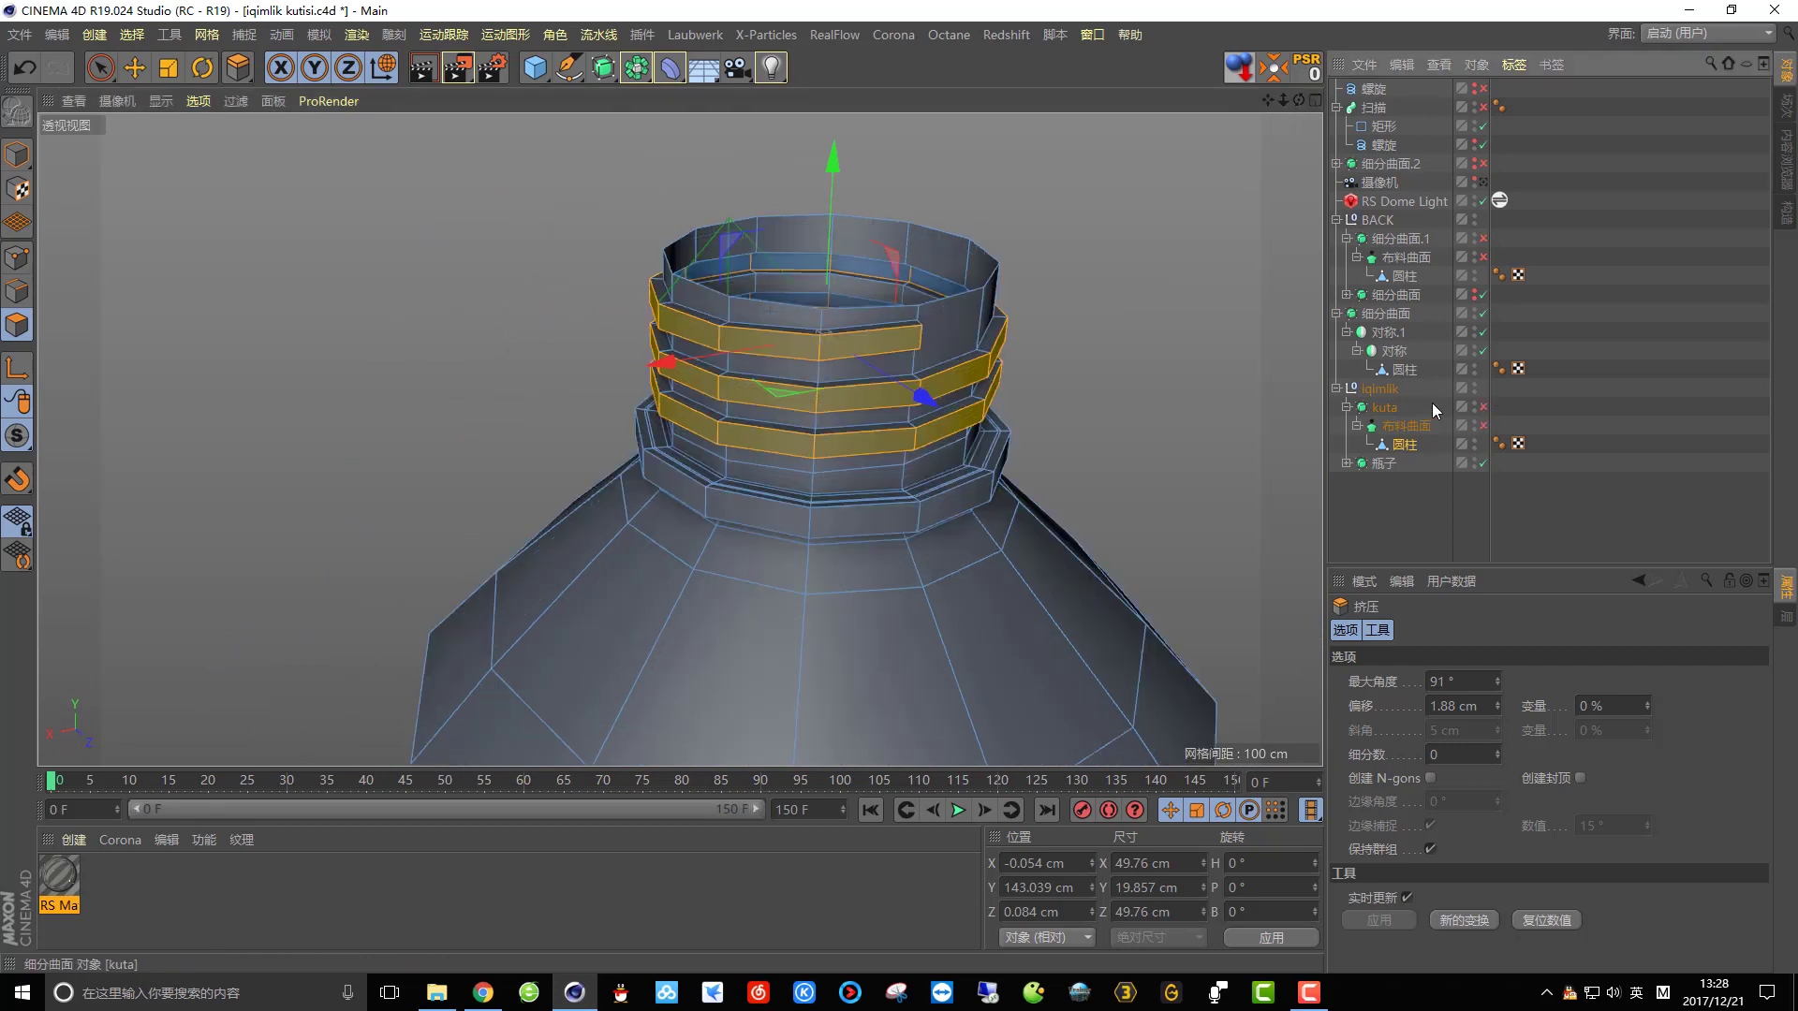
In point mode, select the two outer points of the thread's lower end and move them to taper it into the neck.
scroll(918, 380, up, 5)
scroll(802, 285, up, 4)
alt+drag(863, 249, 1115, 212)
scroll(904, 306, down, 3)
alt+drag(659, 429, 763, 474)
scroll(561, 468, up, 6)
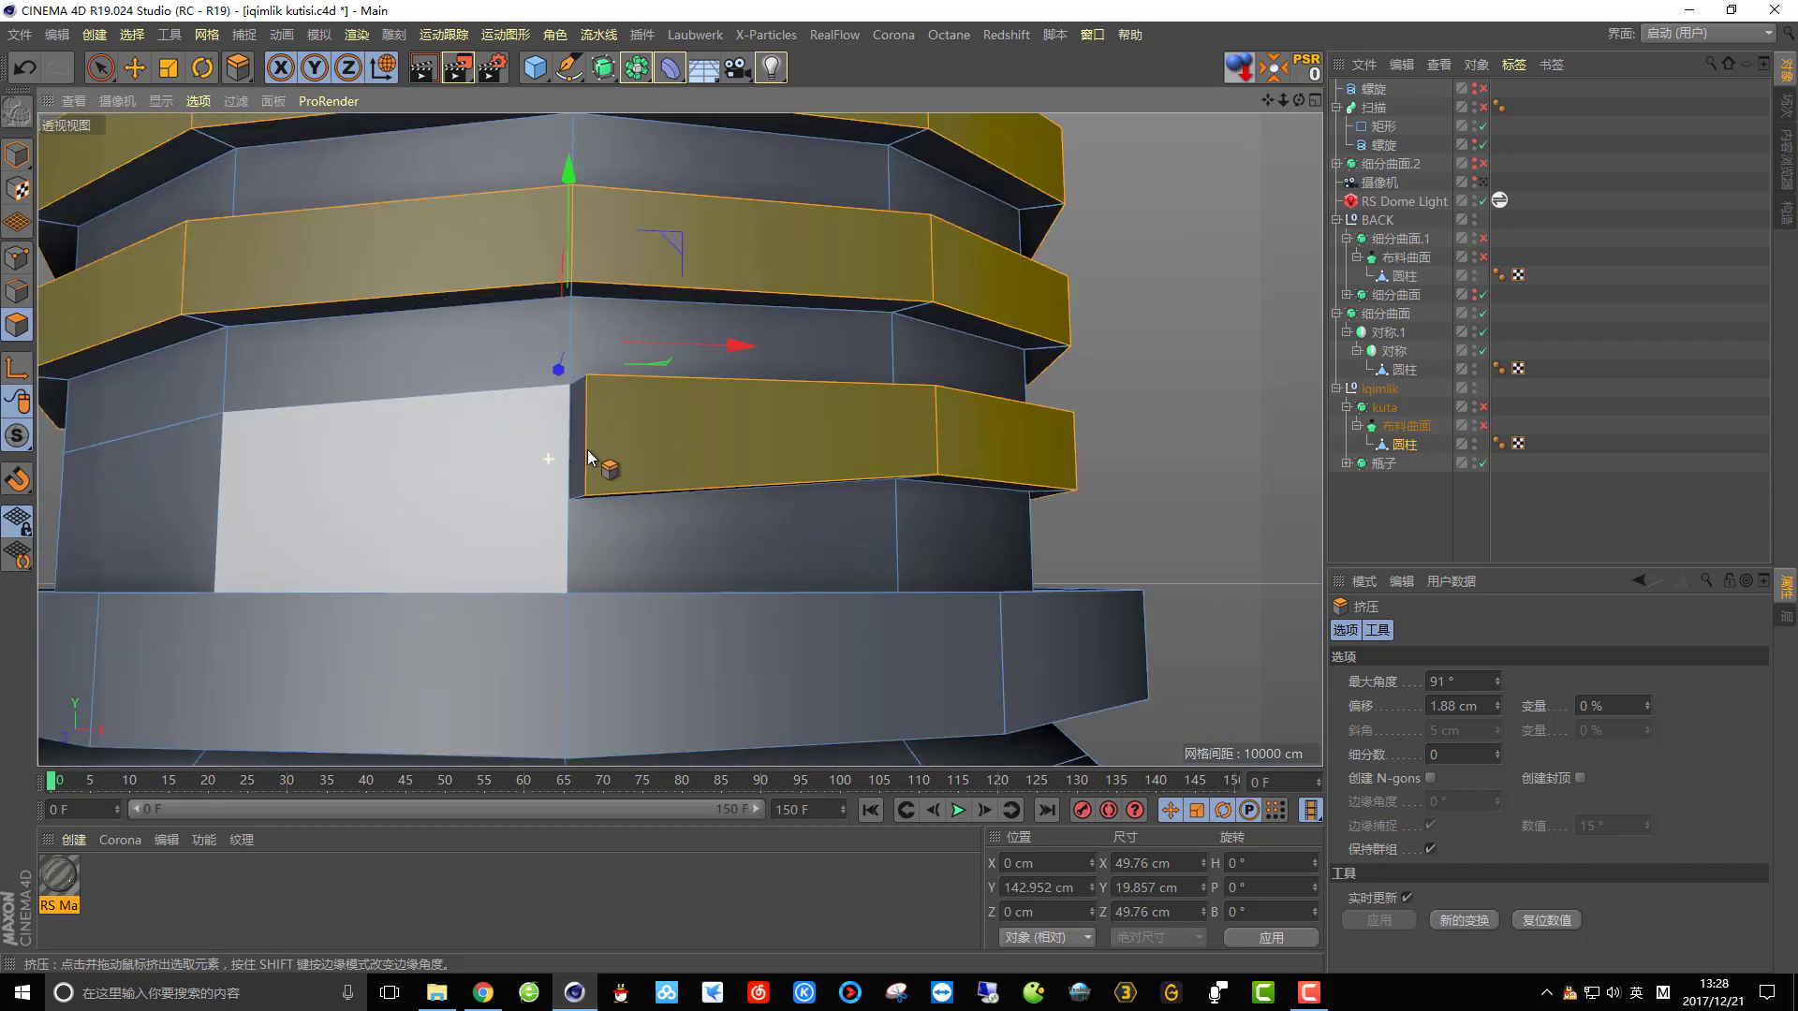
click(17, 258)
scroll(564, 392, up, 3)
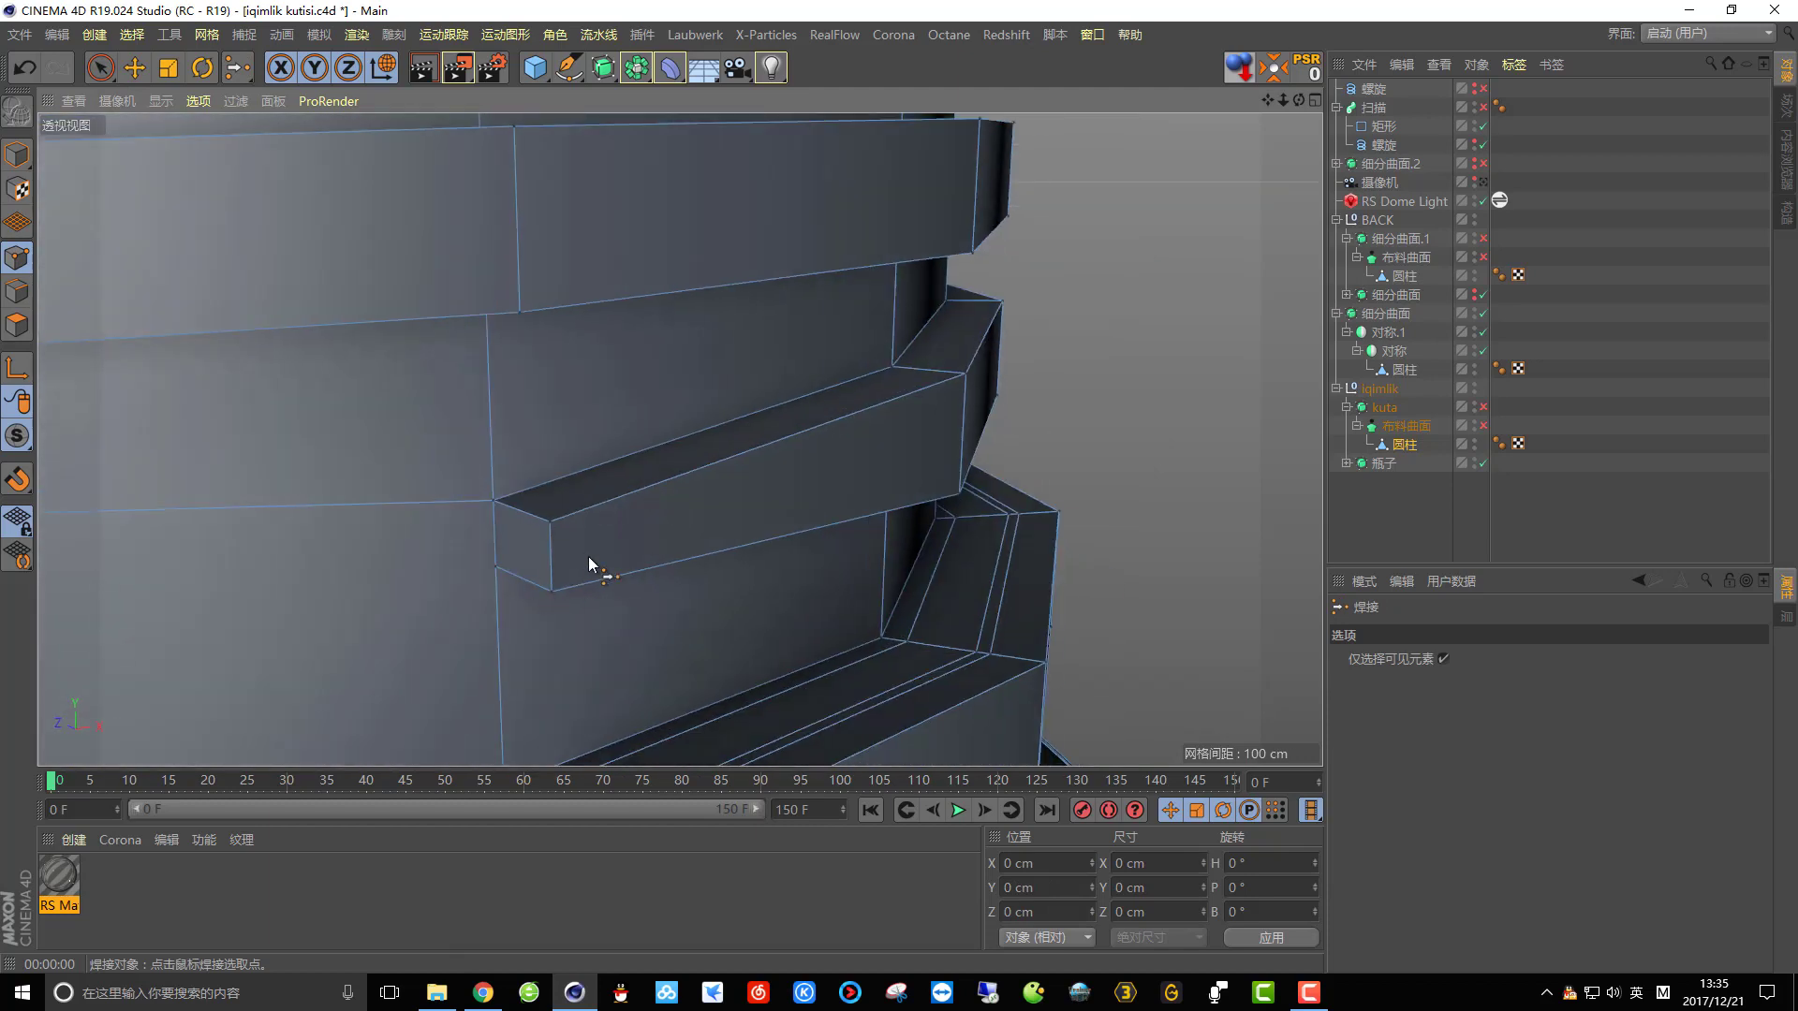
key(9)
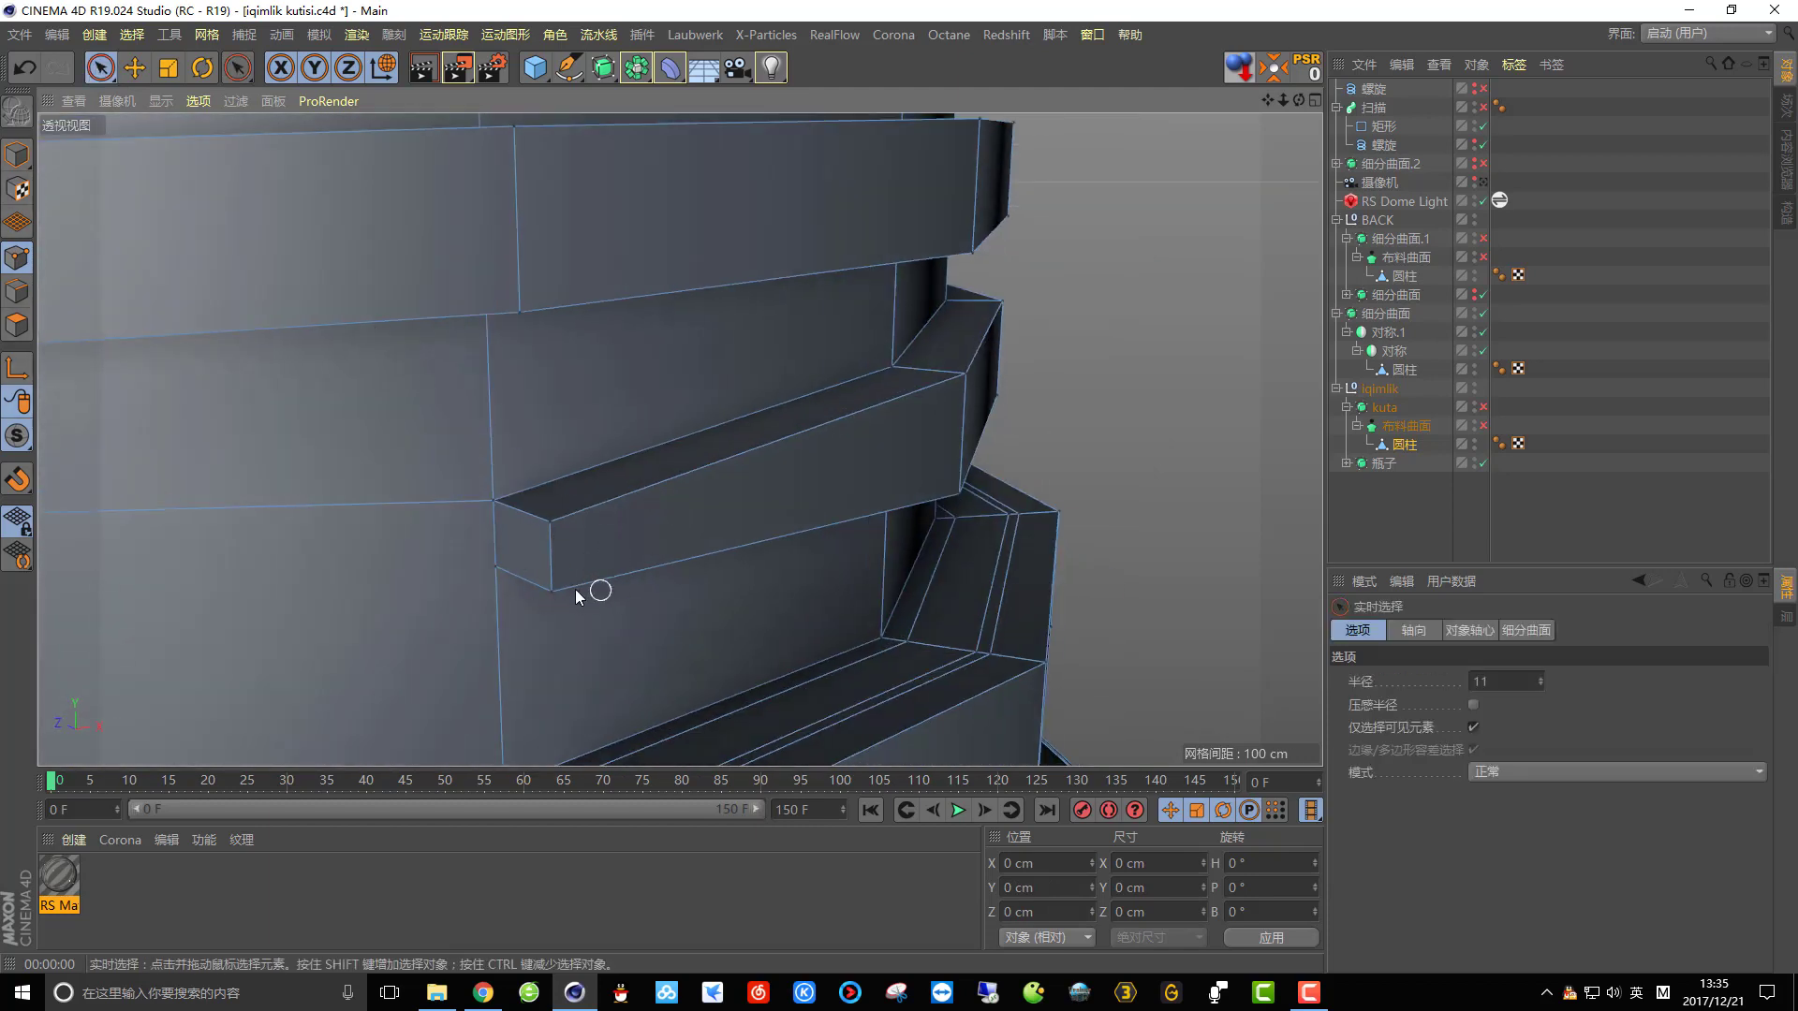
shift+click(547, 513)
alt+drag(552, 534, 593, 554)
drag(866, 416, 1037, 274)
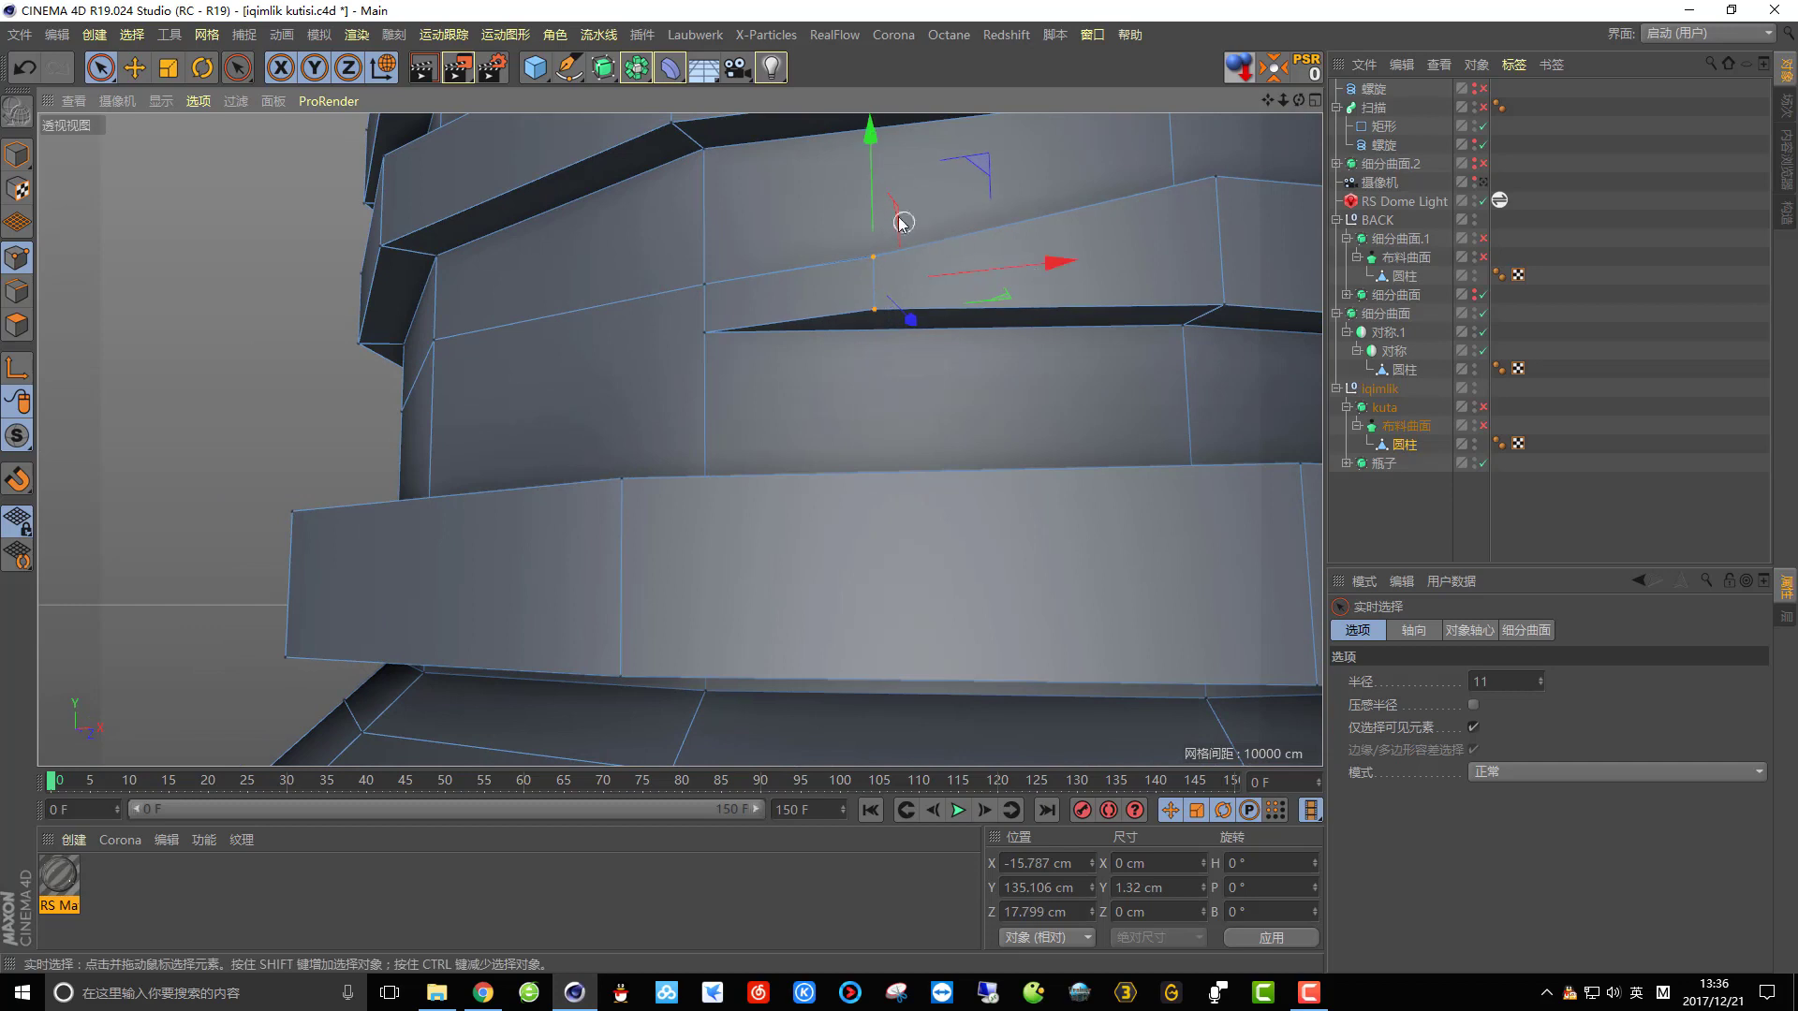
Scale the two points at the tapered lower tip closer together vertically, to a Y size of about 0.76 cm.
drag(869, 197, 1019, 223)
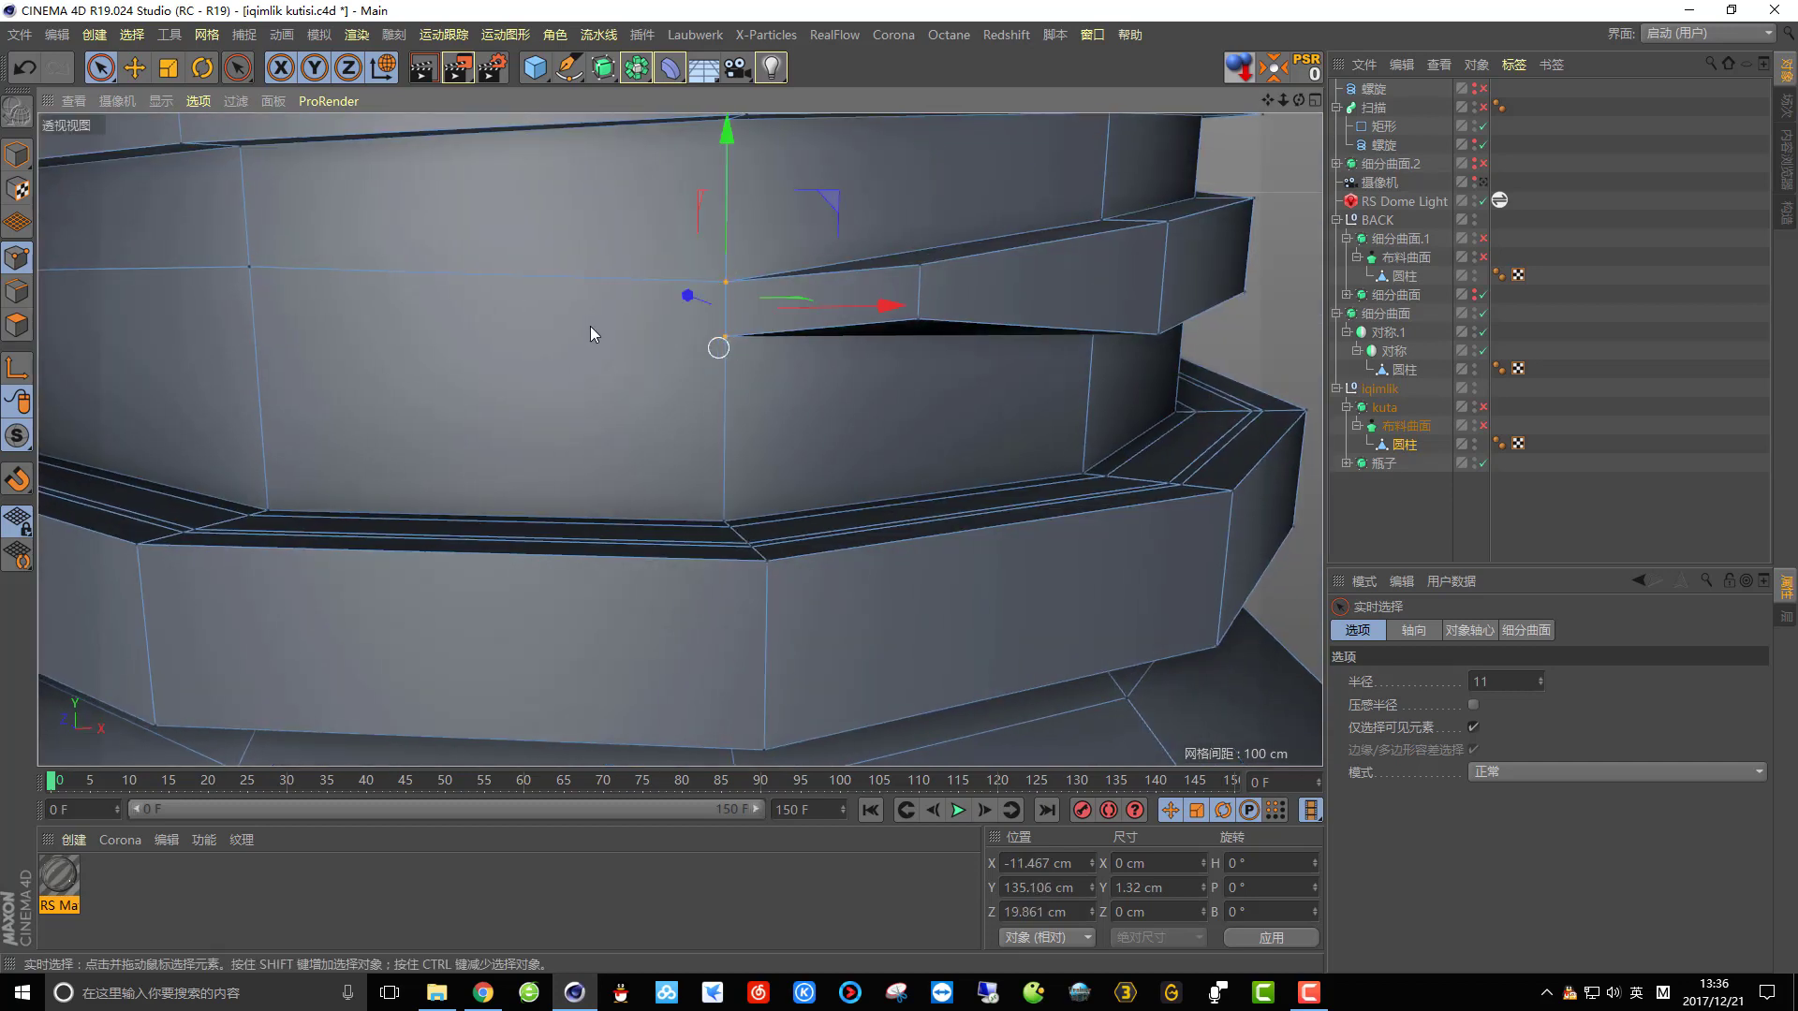
key(t)
drag(723, 131, 734, 205)
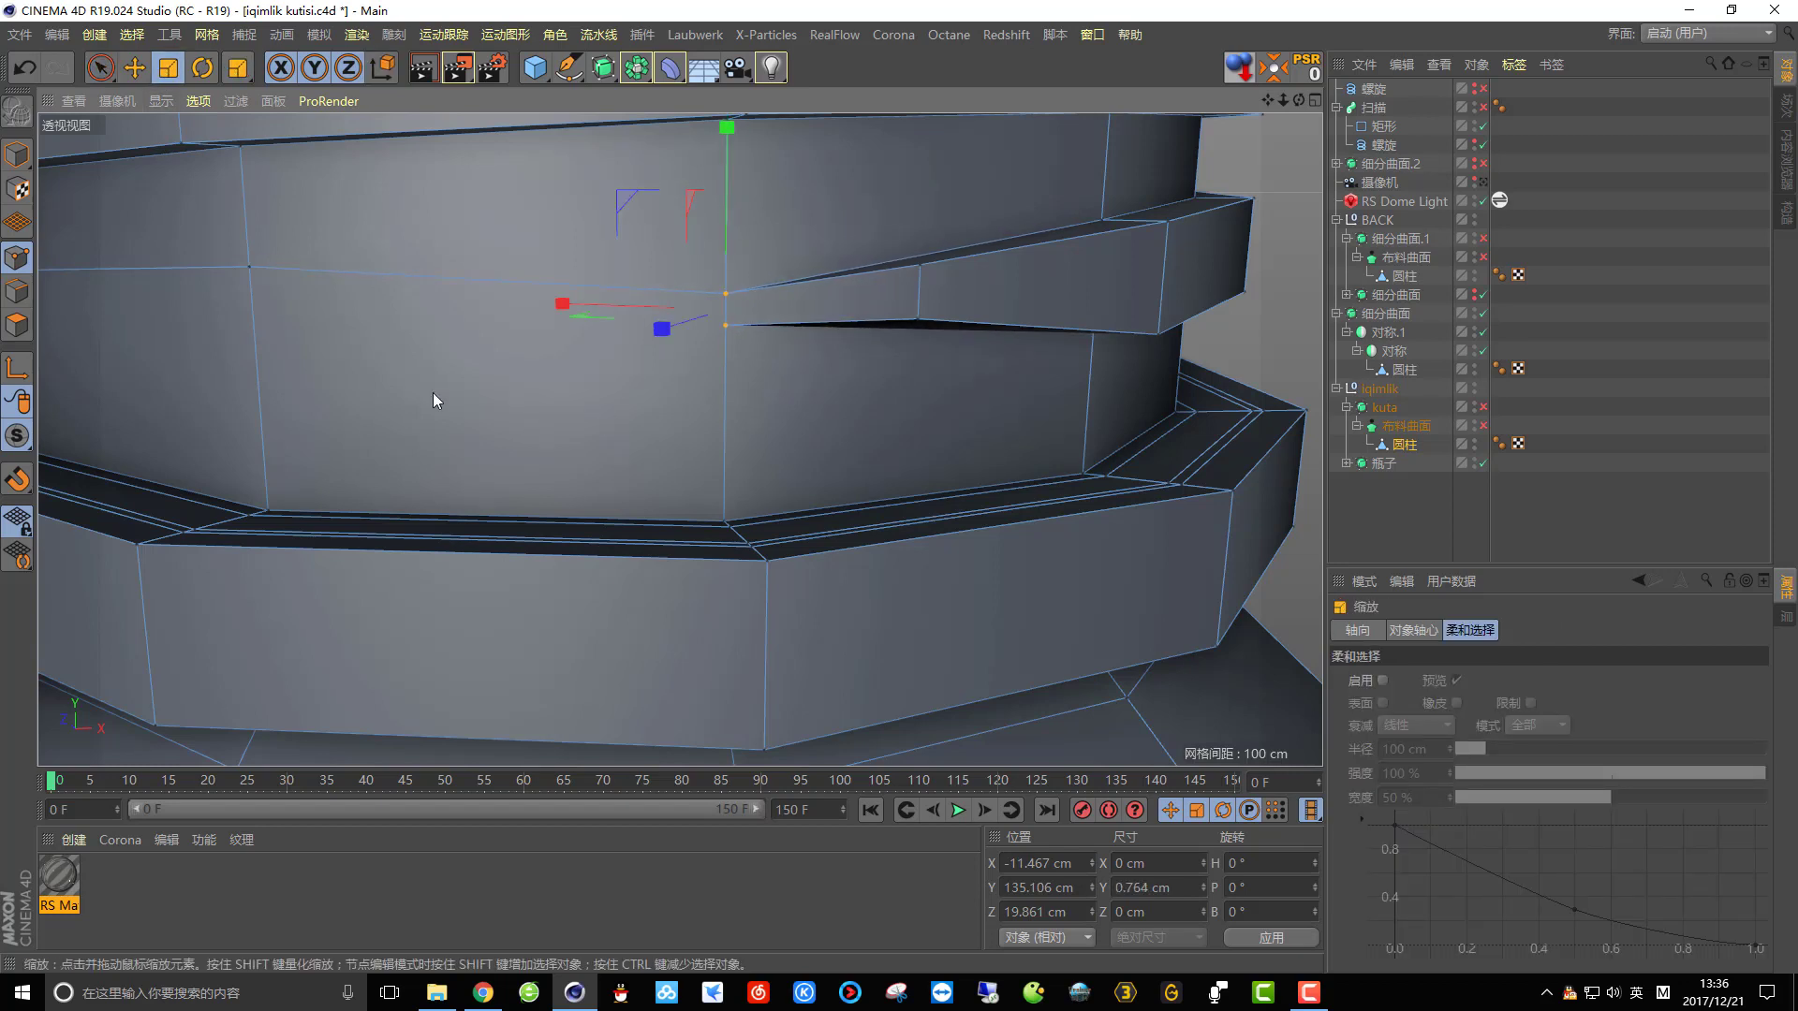
Return to model mode, turn on the kuta subdivision surface and render the viewport to check the tapered thread end.
click(17, 155)
scroll(482, 423, down, 10)
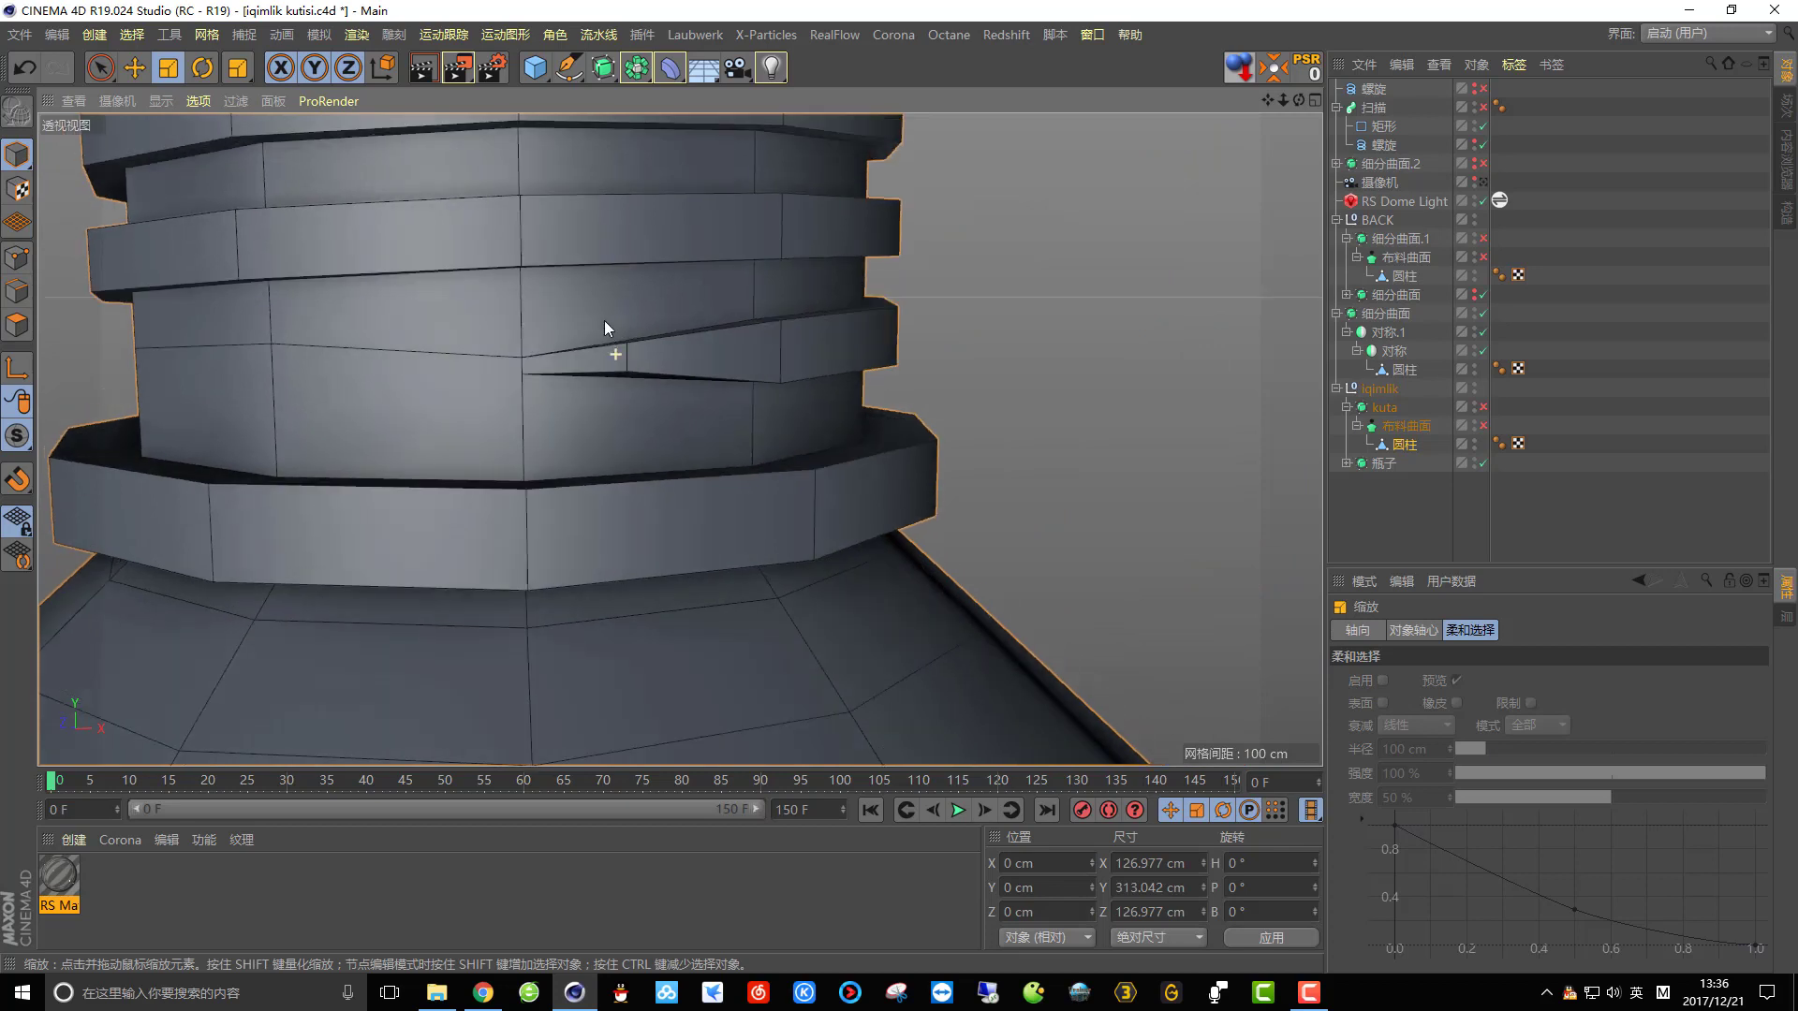
click(1484, 408)
scroll(697, 350, up, 10)
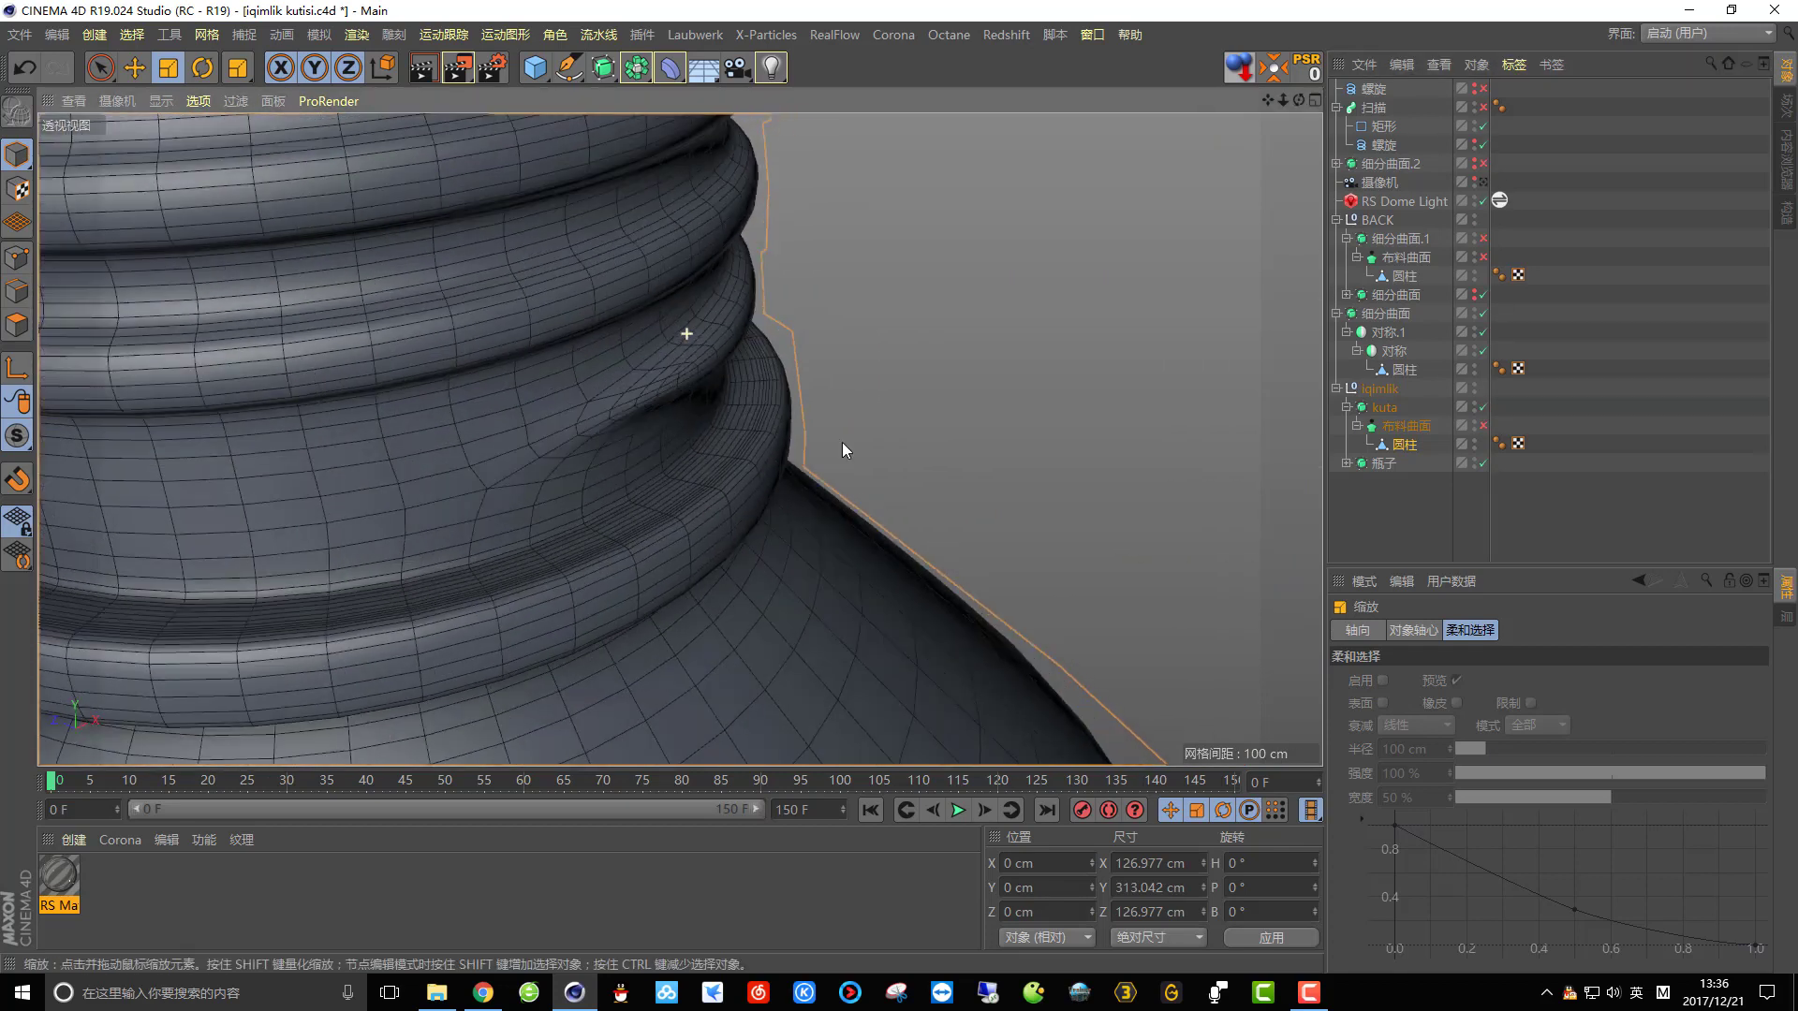
scroll(841, 442, down, 5)
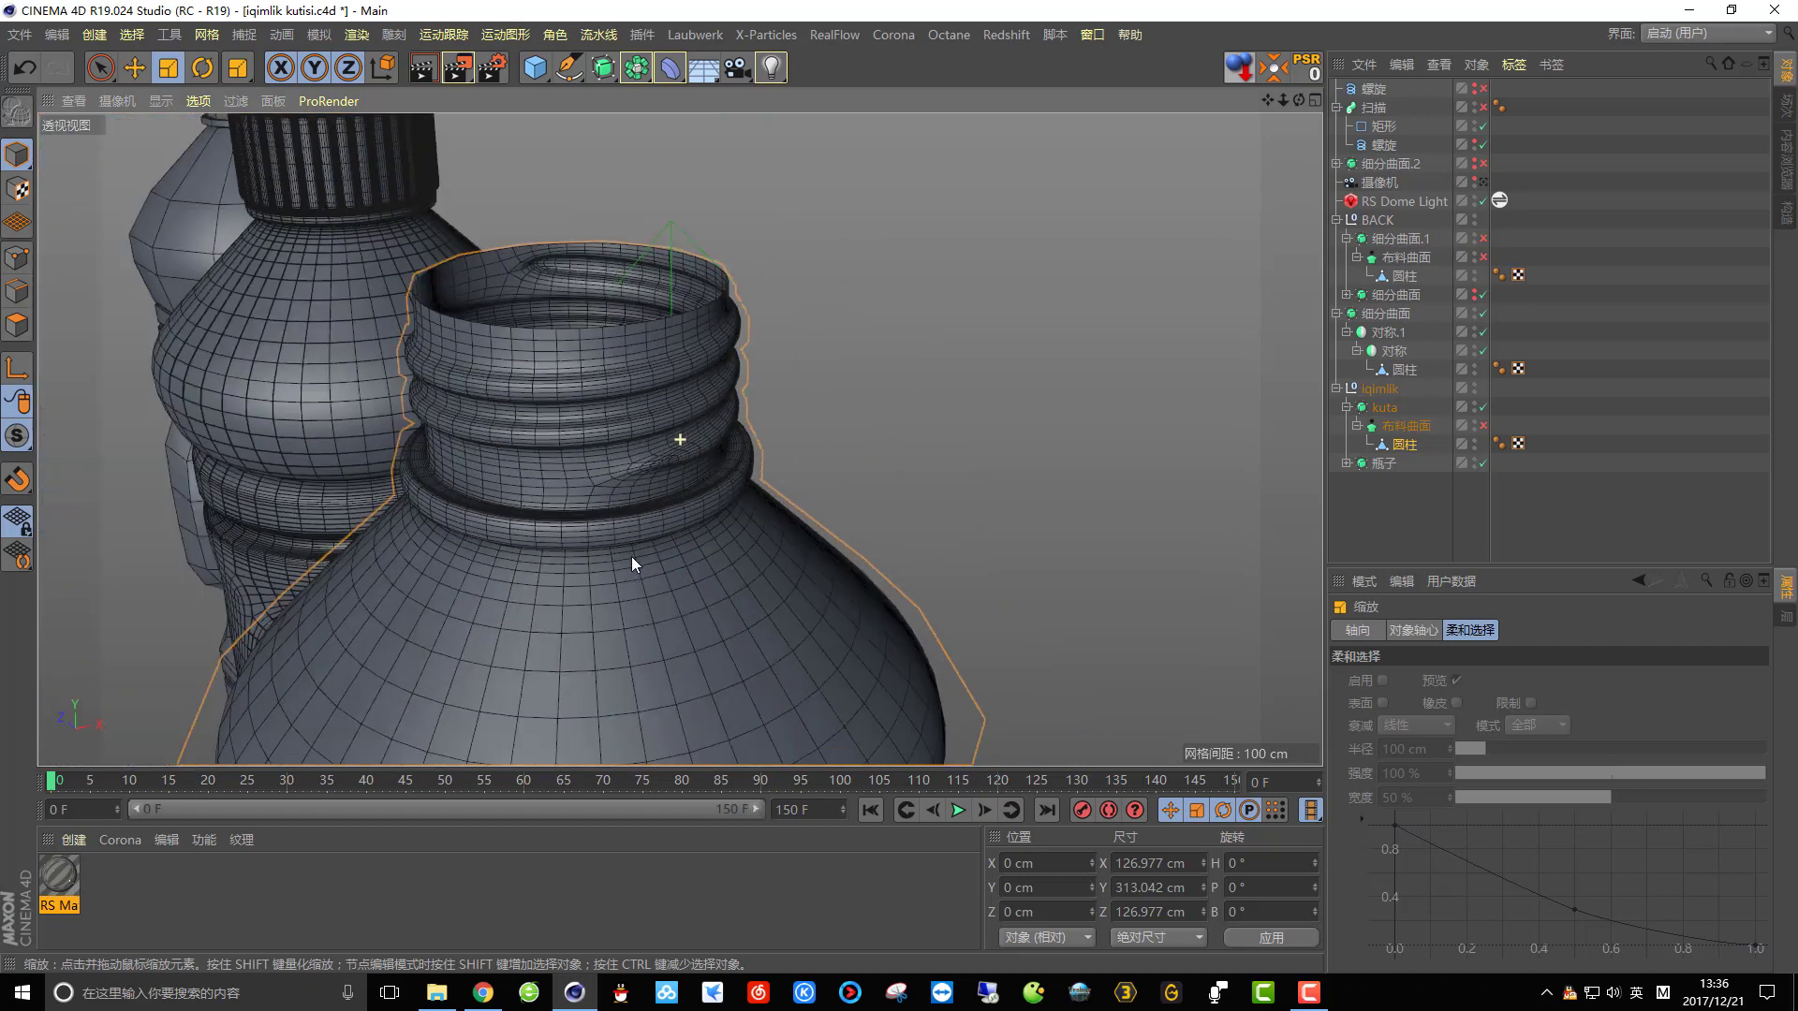
scroll(631, 557, down, 1)
click(421, 66)
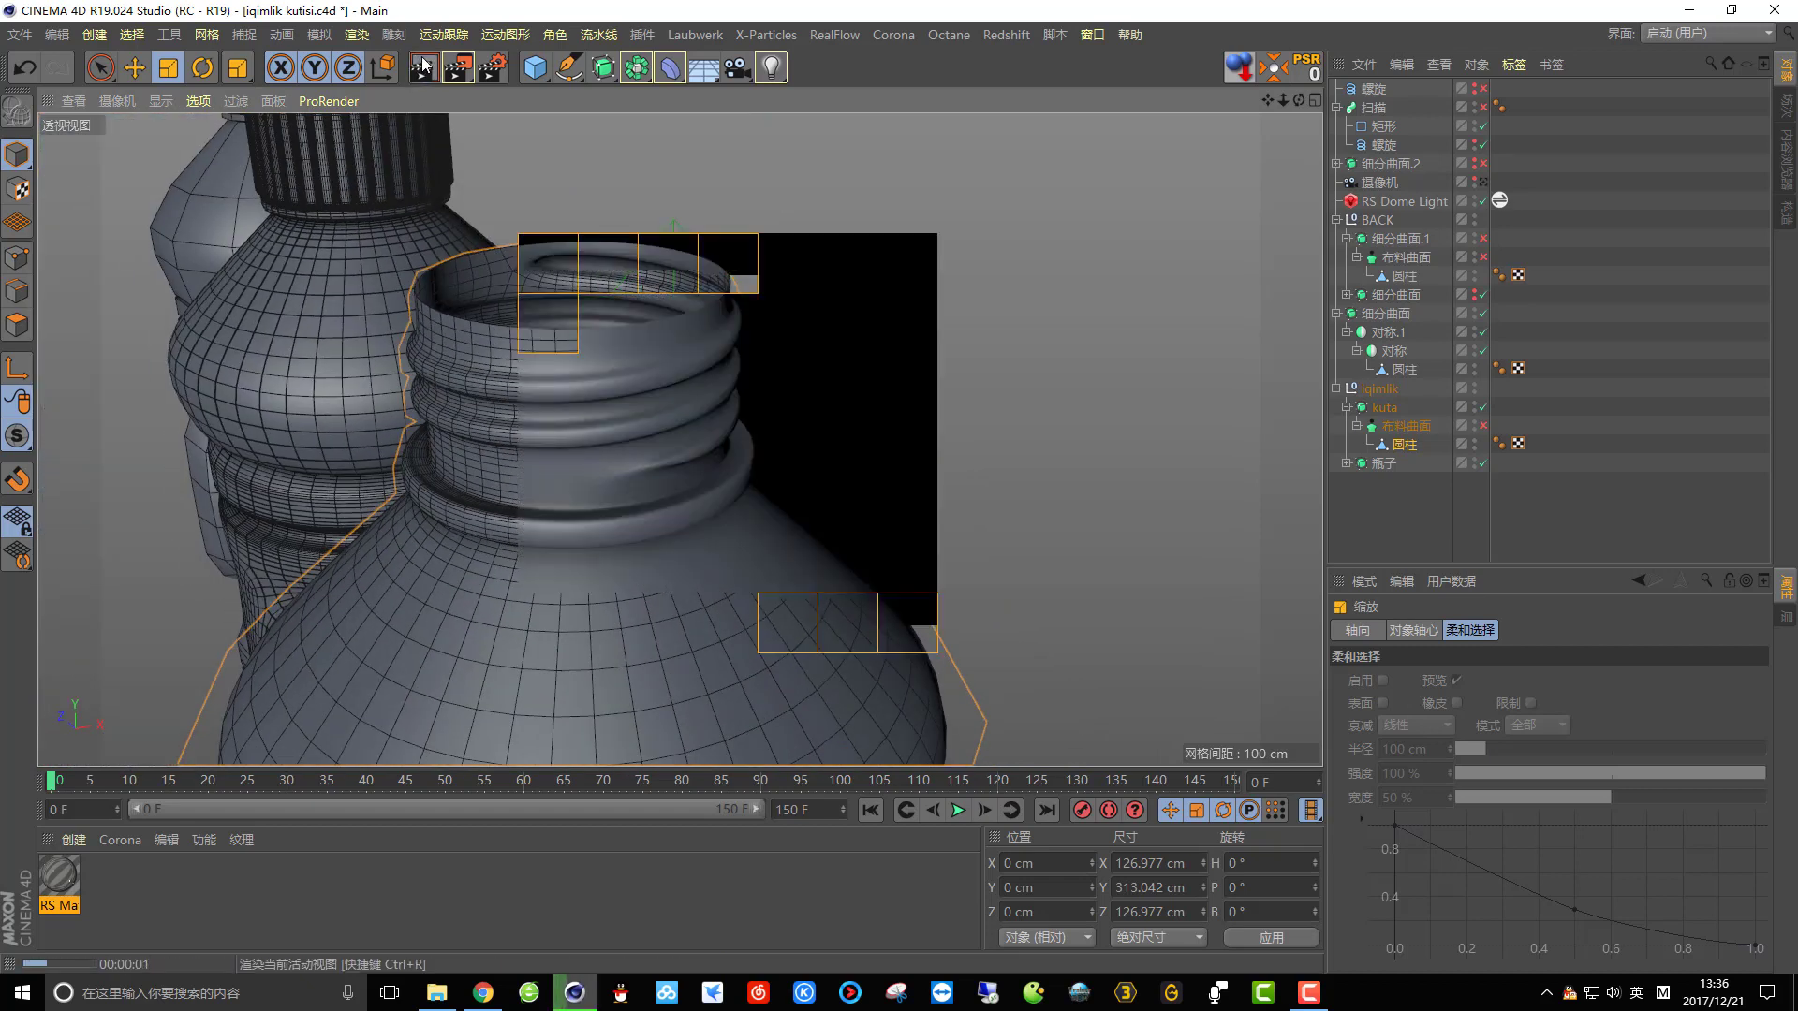
Turn off the kuta subdivision surface and move the two outer points of the thread's upper end back along the strip to taper it.
scroll(560, 380, up, 2)
alt+drag(560, 379, 697, 420)
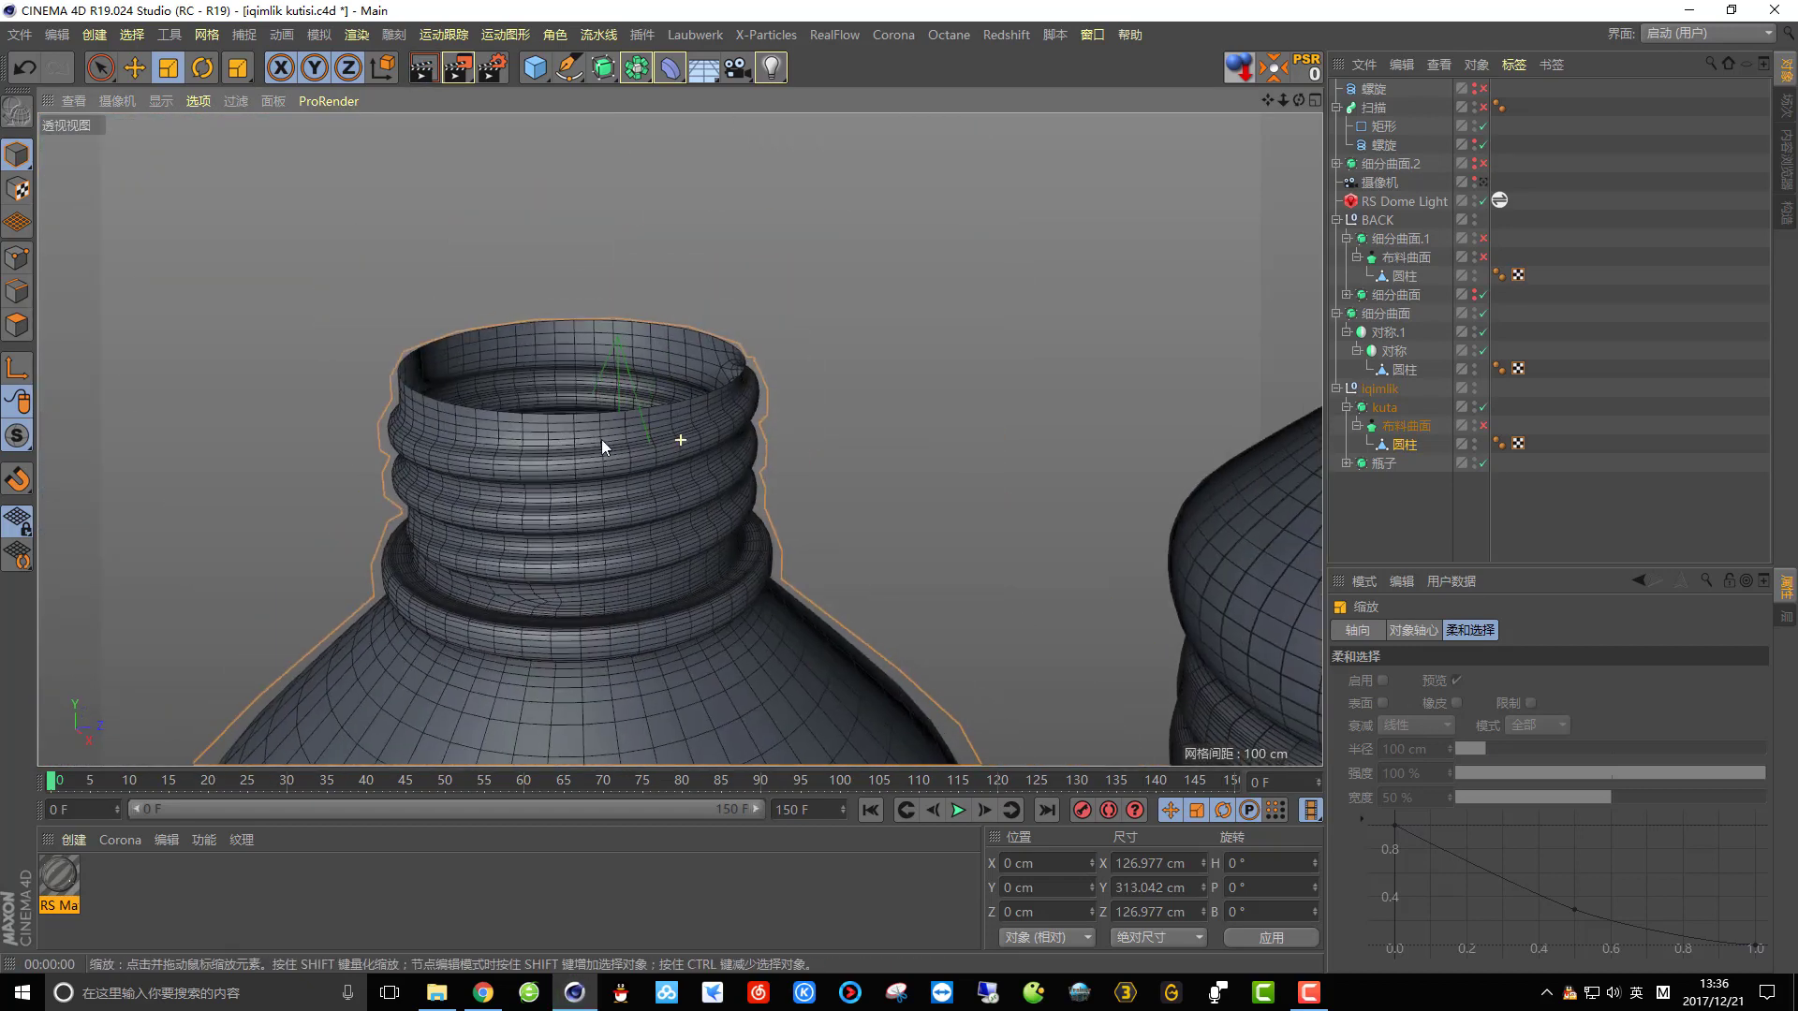
scroll(880, 477, up, 6)
alt+drag(846, 476, 918, 469)
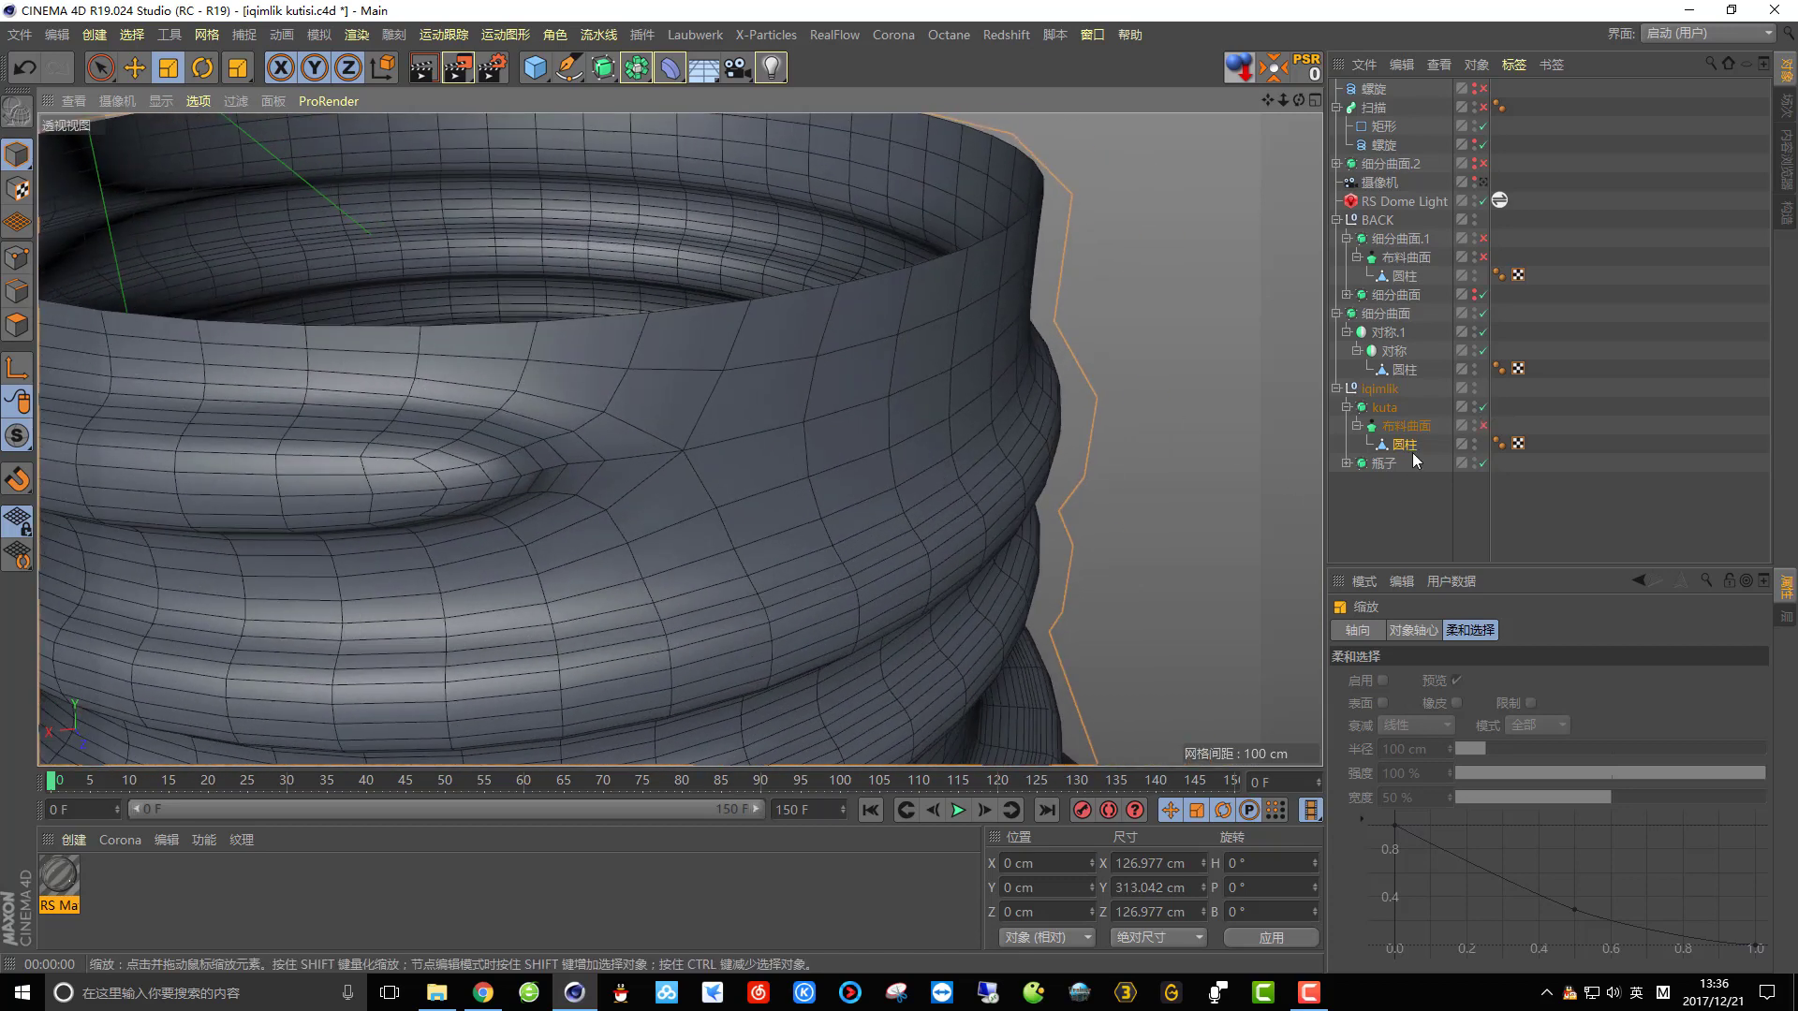
click(1482, 407)
scroll(396, 479, up, 2)
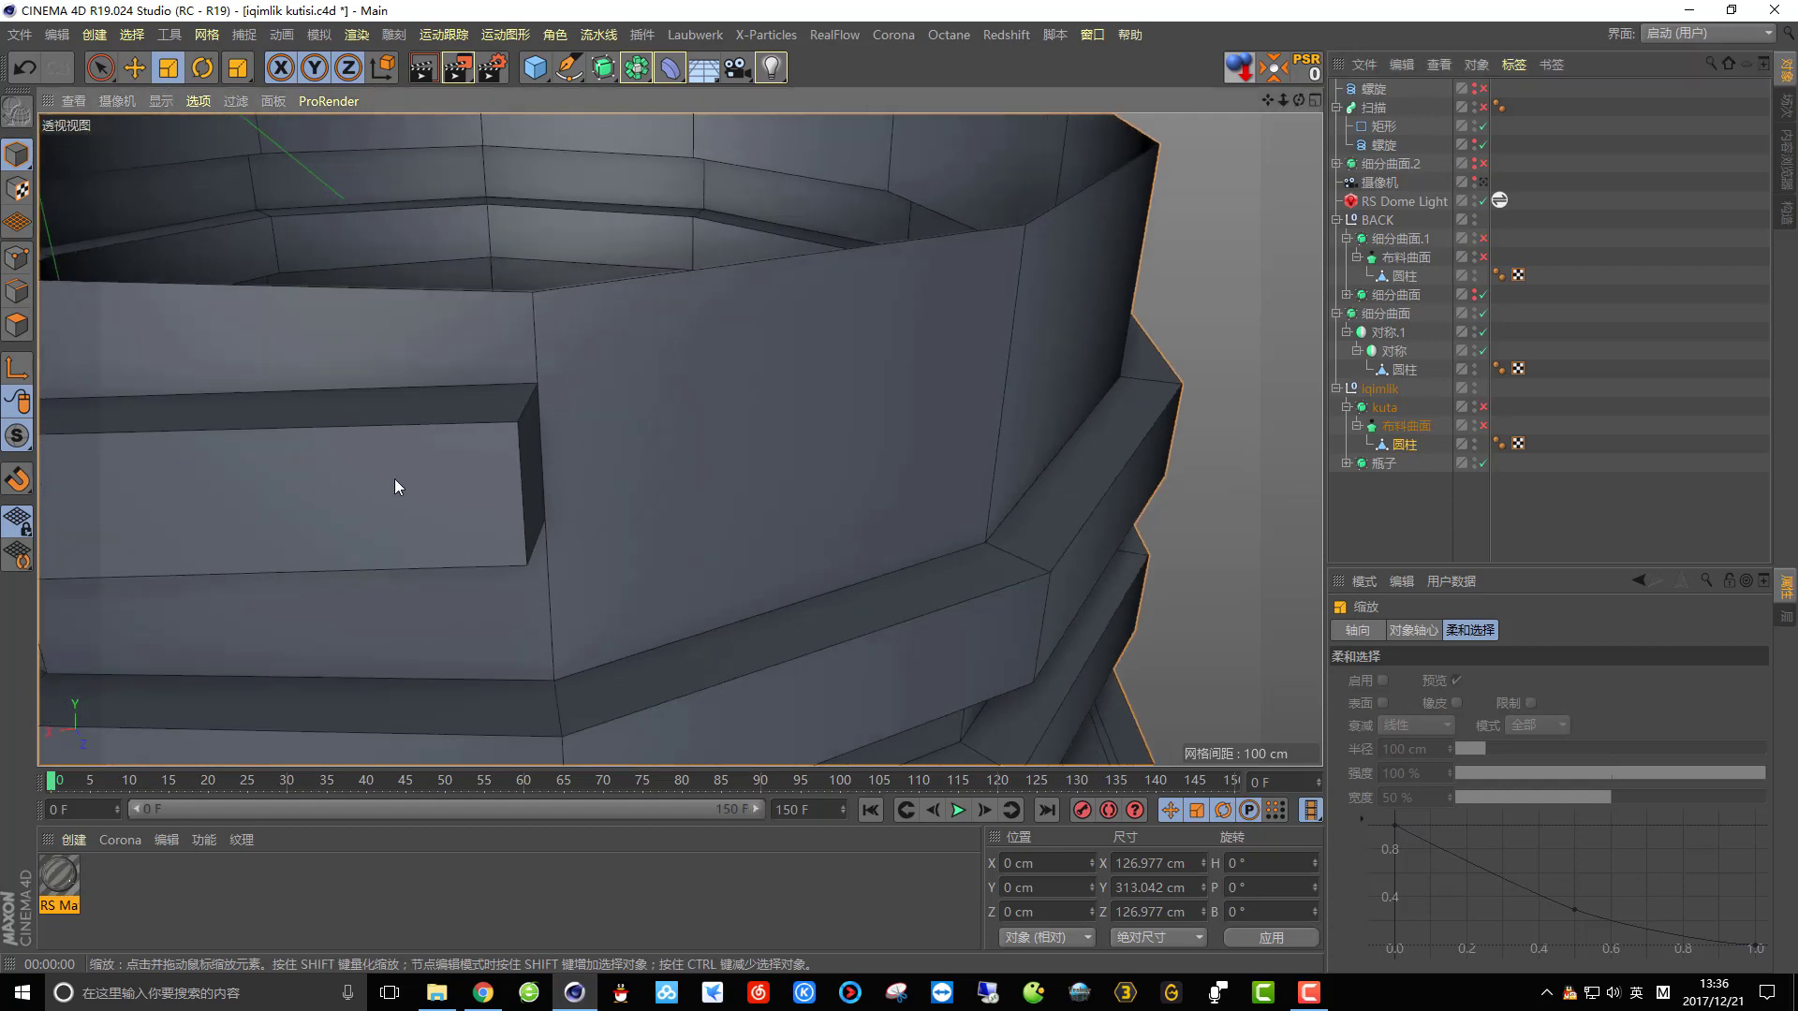
click(16, 258)
alt+drag(436, 417, 326, 378)
key(9)
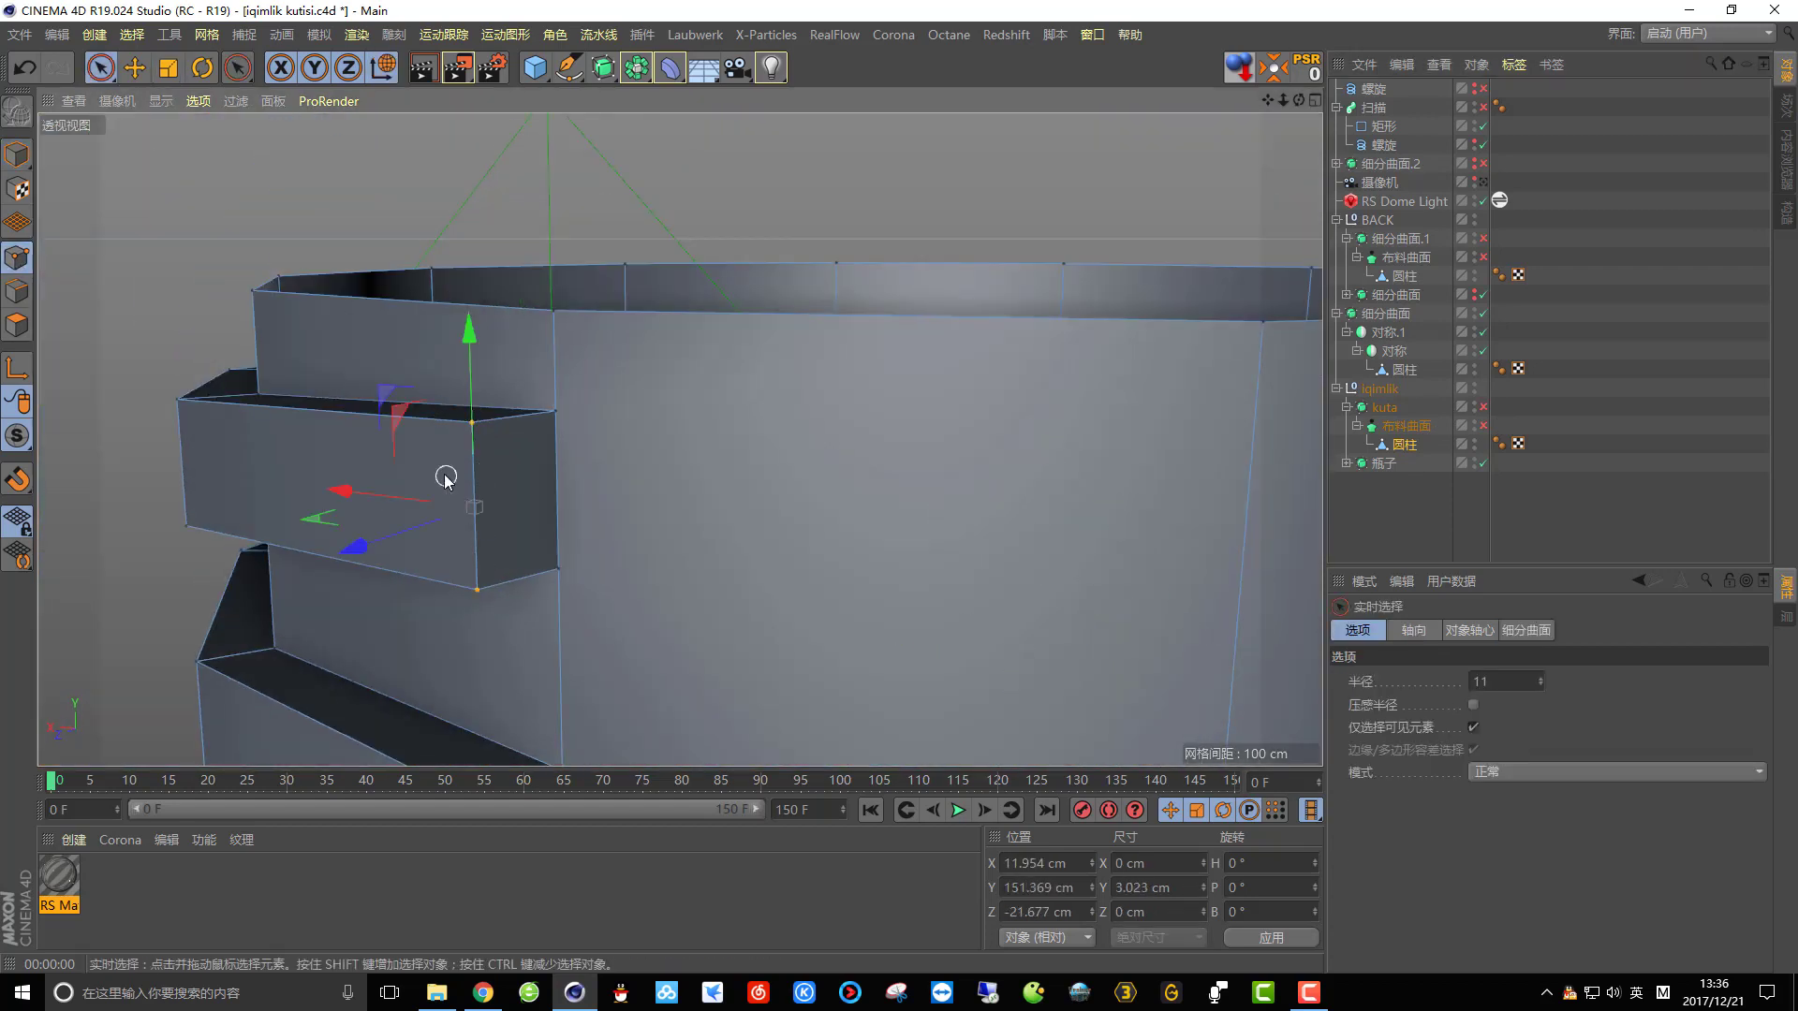
alt+drag(446, 480, 582, 609)
alt+drag(465, 526, 559, 440)
drag(742, 573, 629, 279)
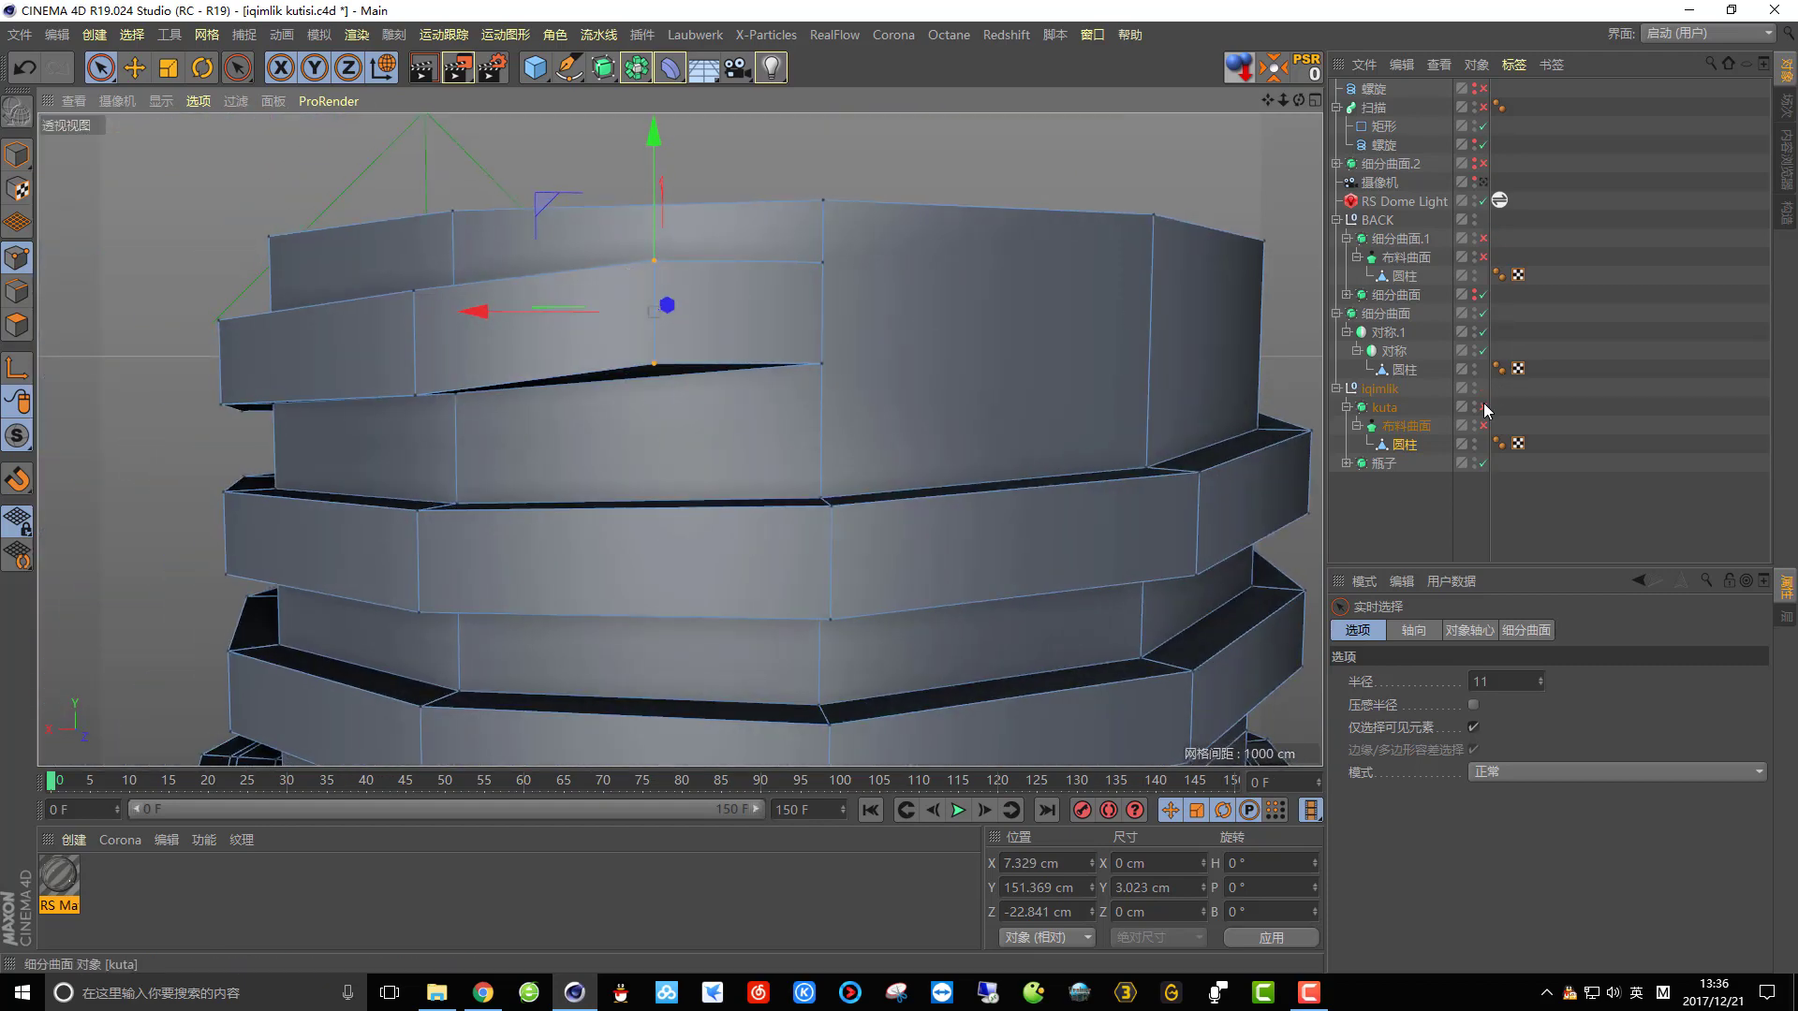
Check the tapered upper thread end with the kuta subdivision surface switched on and off, and return to model mode.
click(1483, 406)
mouse_move(866, 356)
alt+mouse_down()
mouse_move(984, 510)
mouse_move(833, 350)
alt+mouse_up()
scroll(843, 375, down, 3)
scroll(847, 394, down, 3)
alt+drag(953, 504, 936, 449)
click(1483, 407)
alt+drag(895, 515, 659, 465)
scroll(764, 463, up, 4)
click(17, 154)
alt+drag(442, 418, 692, 530)
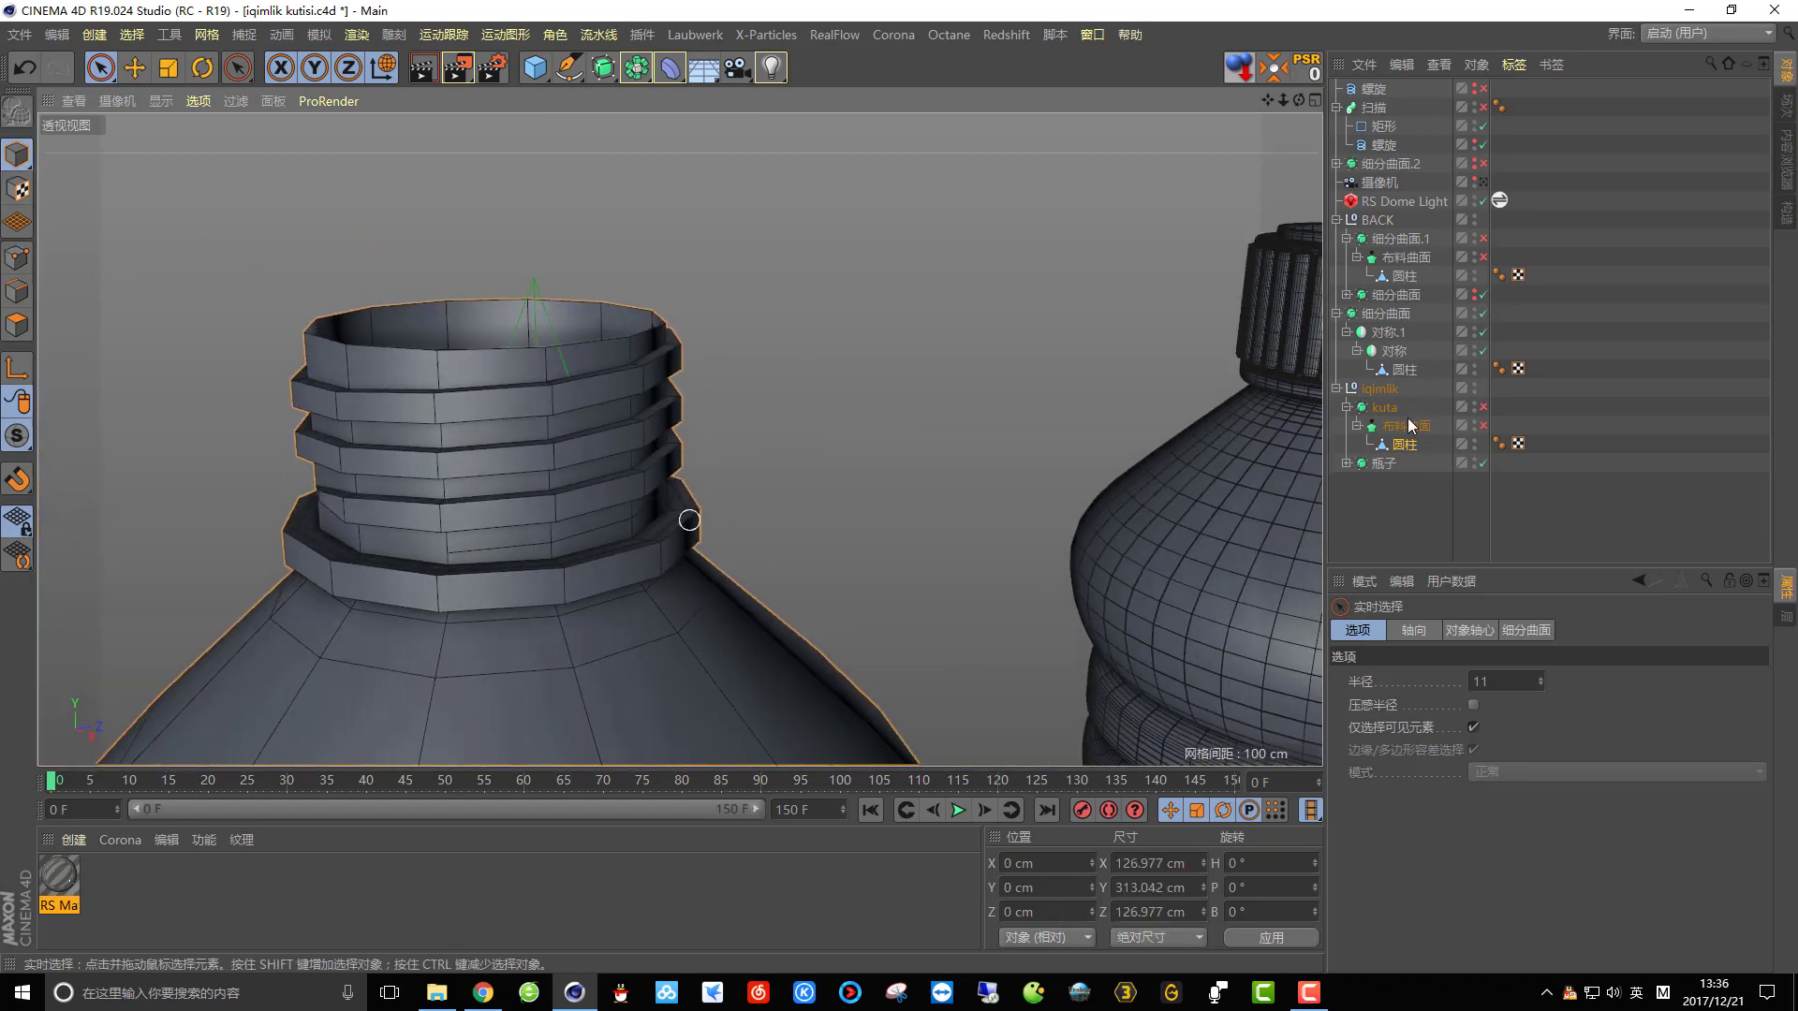
Turn on the kuta subdivision surface and render the viewport to review the smoothed screw thread on the bottle.
click(1484, 405)
scroll(903, 401, down, 6)
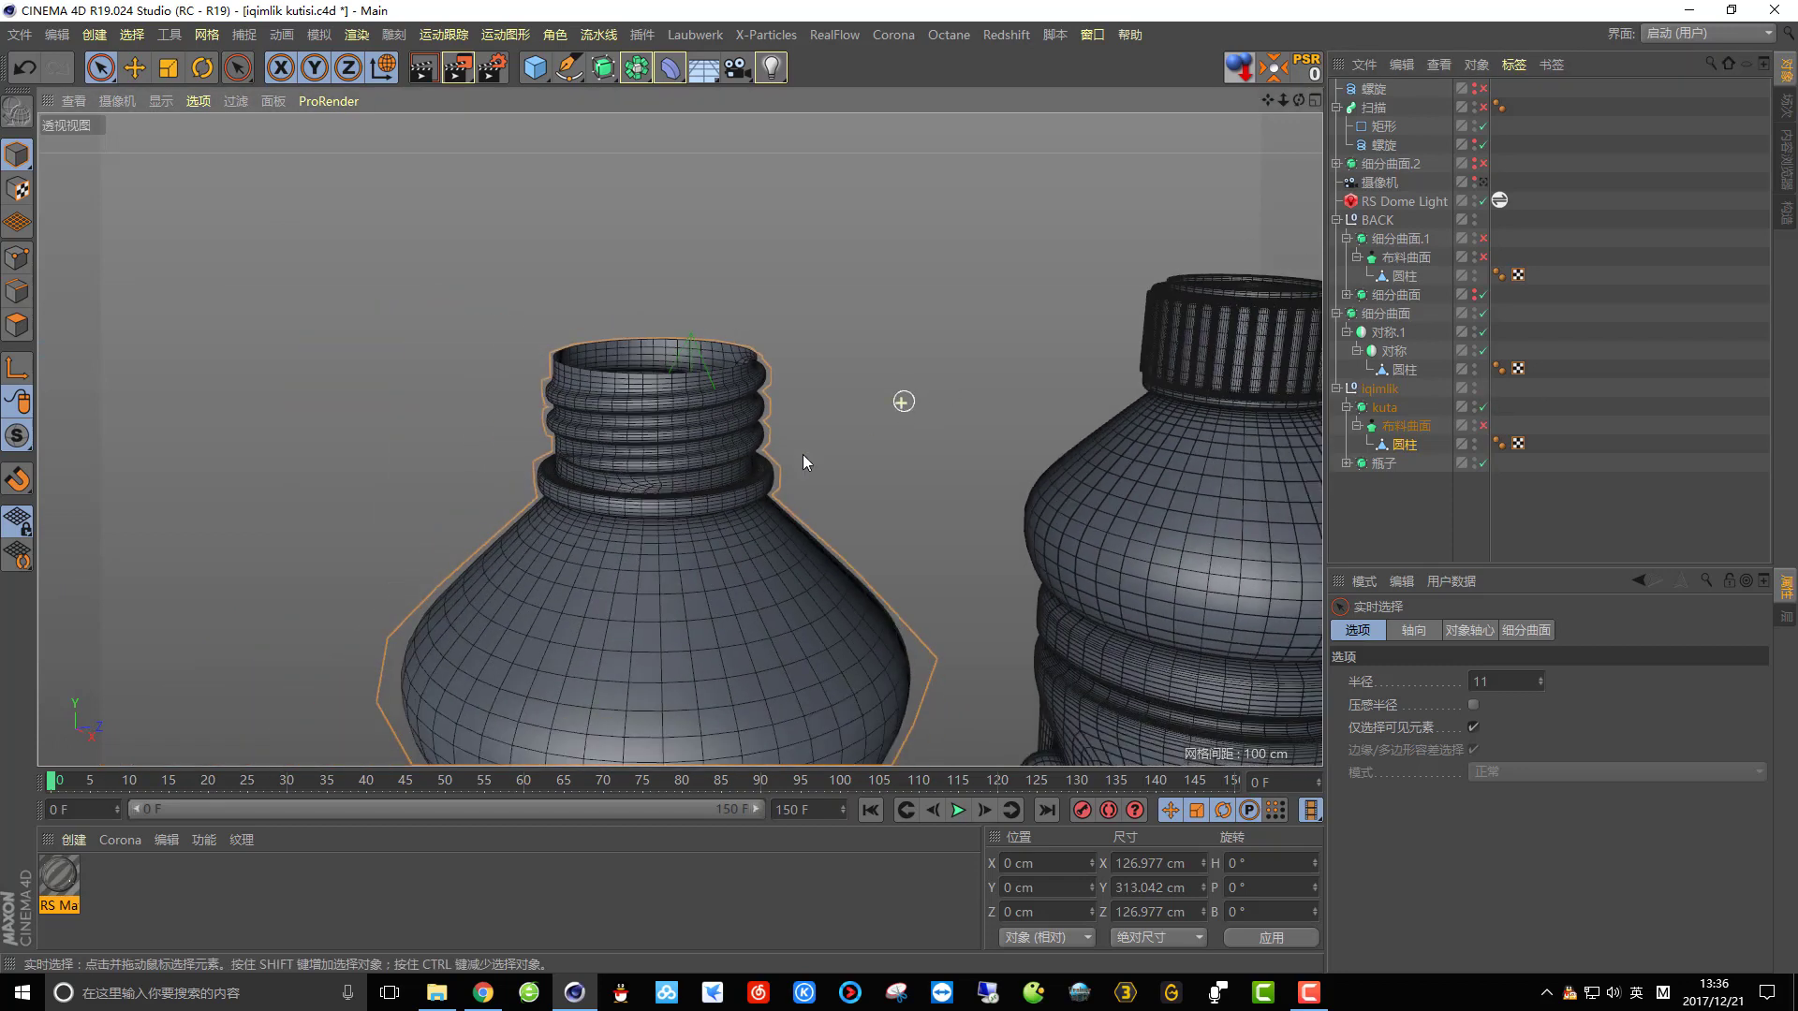
click(419, 68)
alt+drag(531, 416, 482, 493)
scroll(482, 494, down, 6)
alt+drag(534, 598, 498, 520)
alt+drag(382, 447, 620, 541)
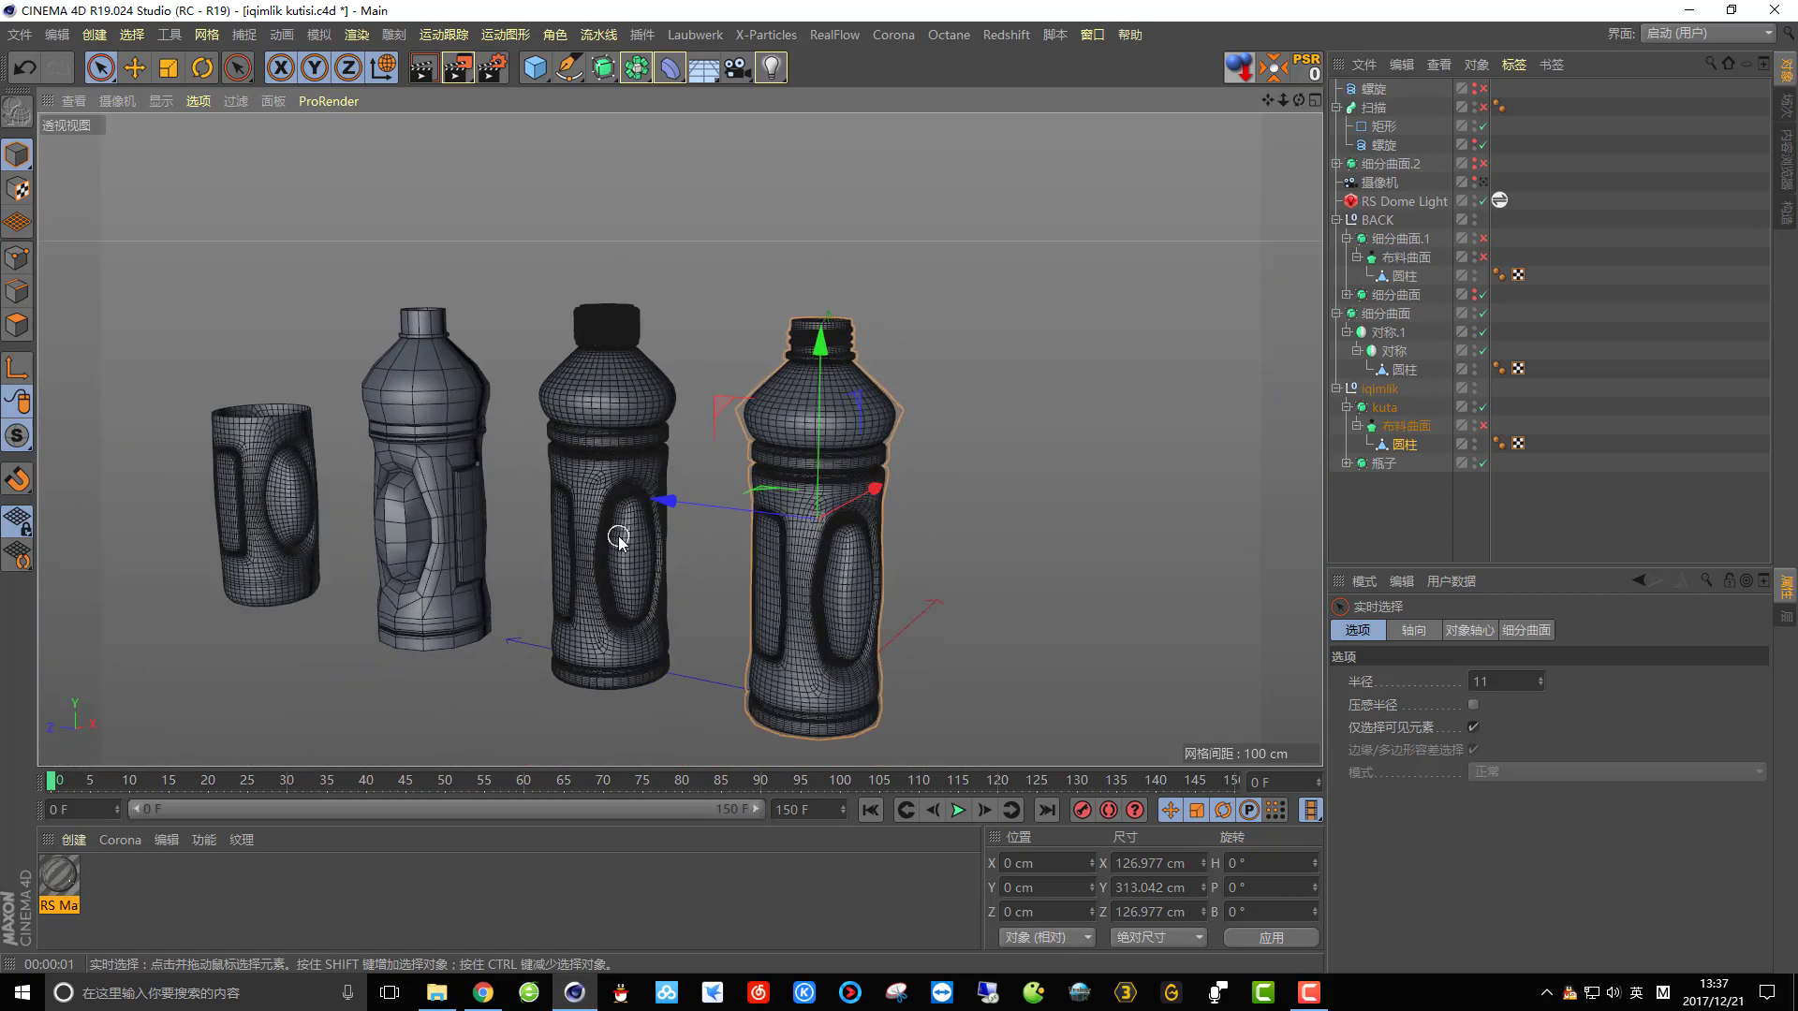
alt+drag(785, 399, 618, 361)
alt+middle_drag(618, 360, 623, 387)
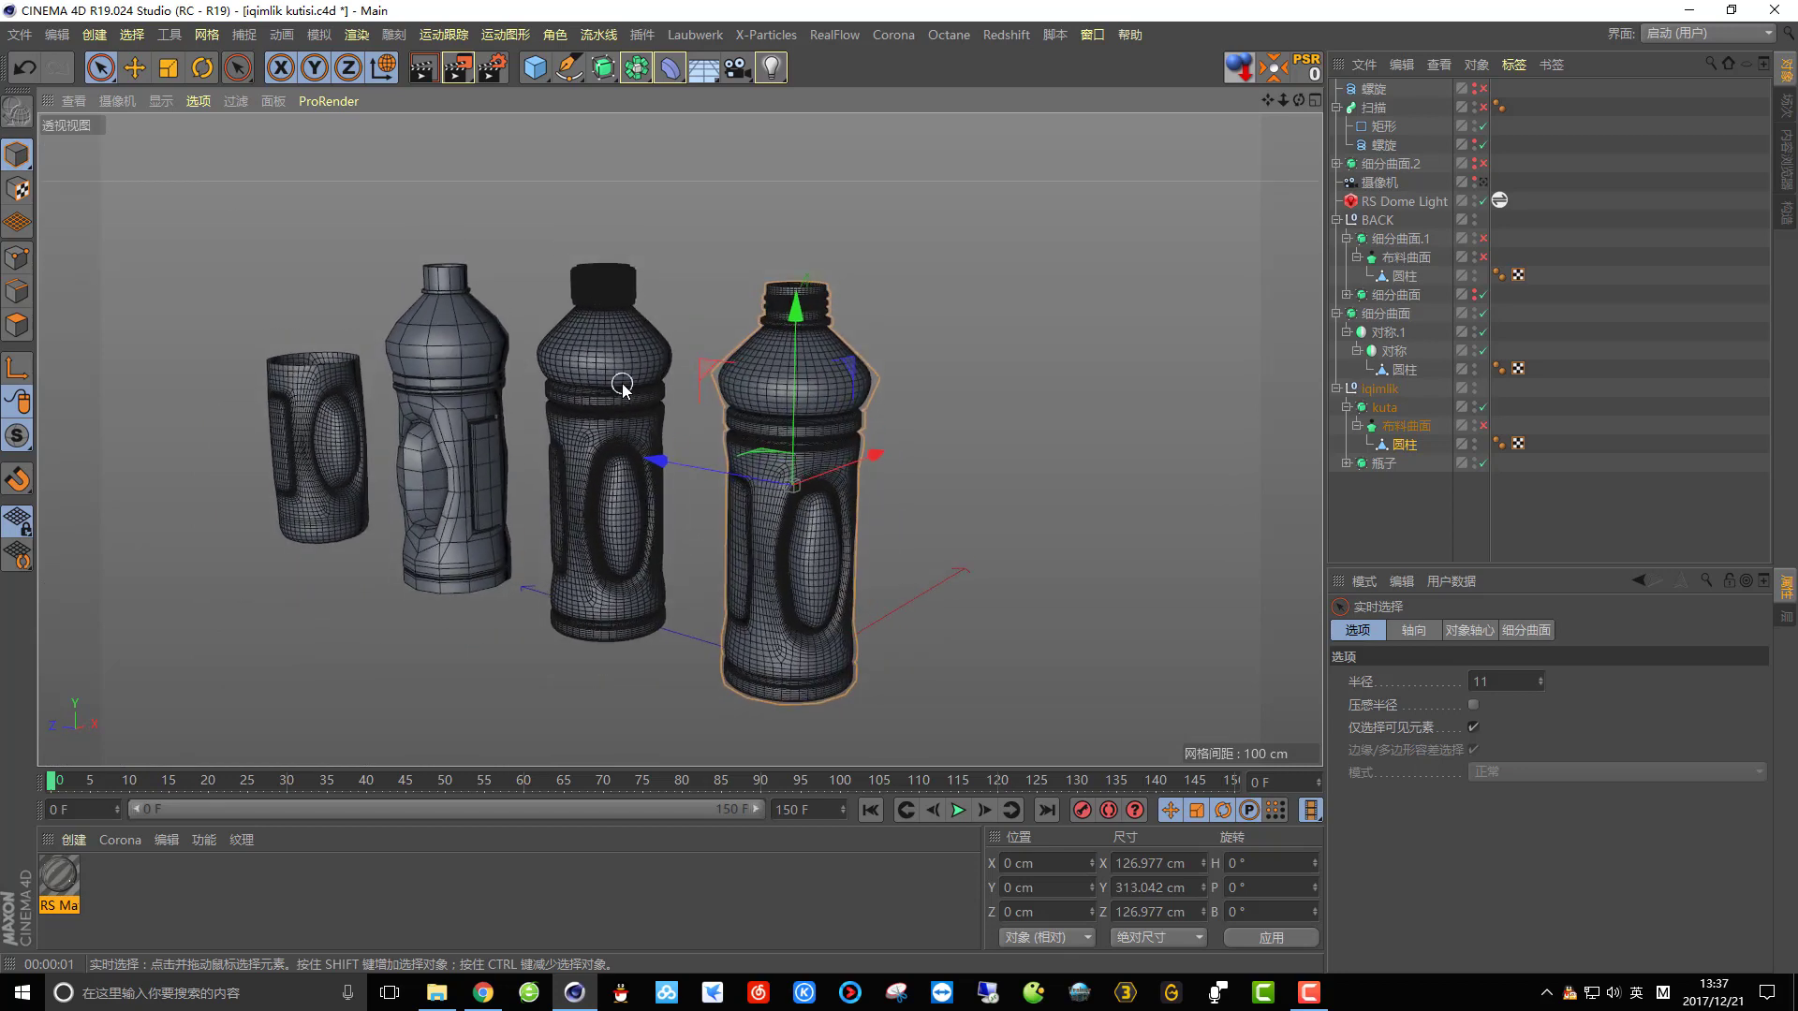